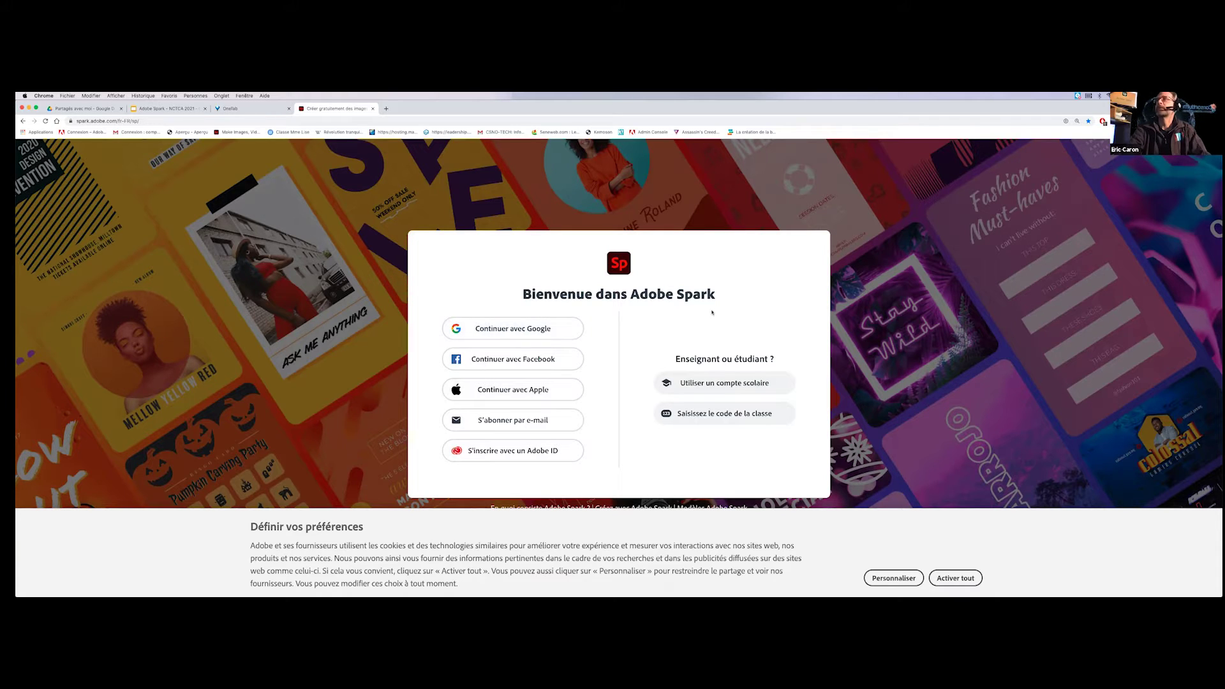
Sign in to Adobe Spark with a Google account and check the account's subscription plan in its profile details.
left_click(493, 330)
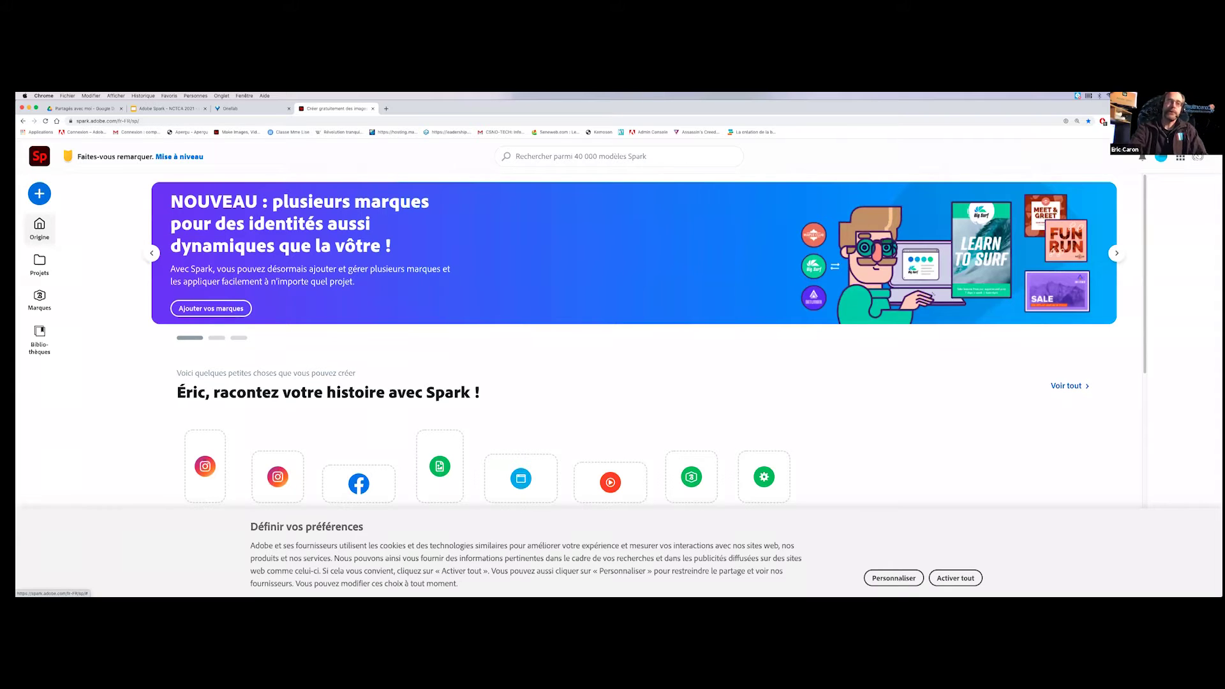
left_click(1161, 157)
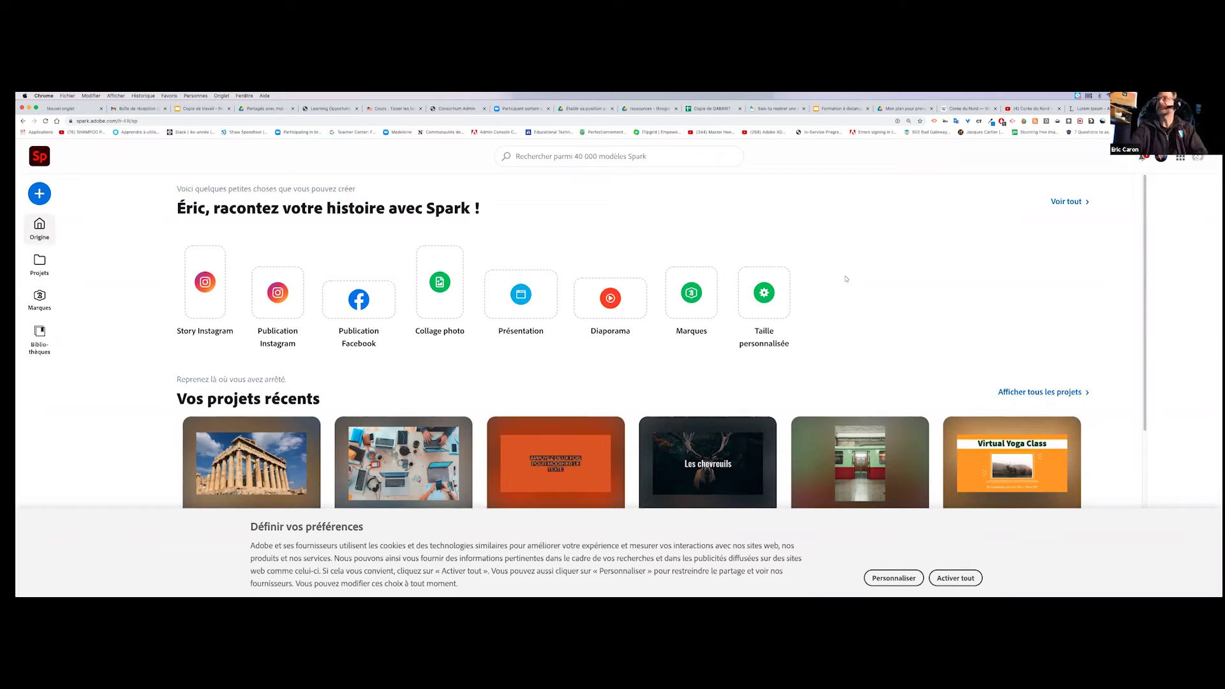
left_click(1161, 156)
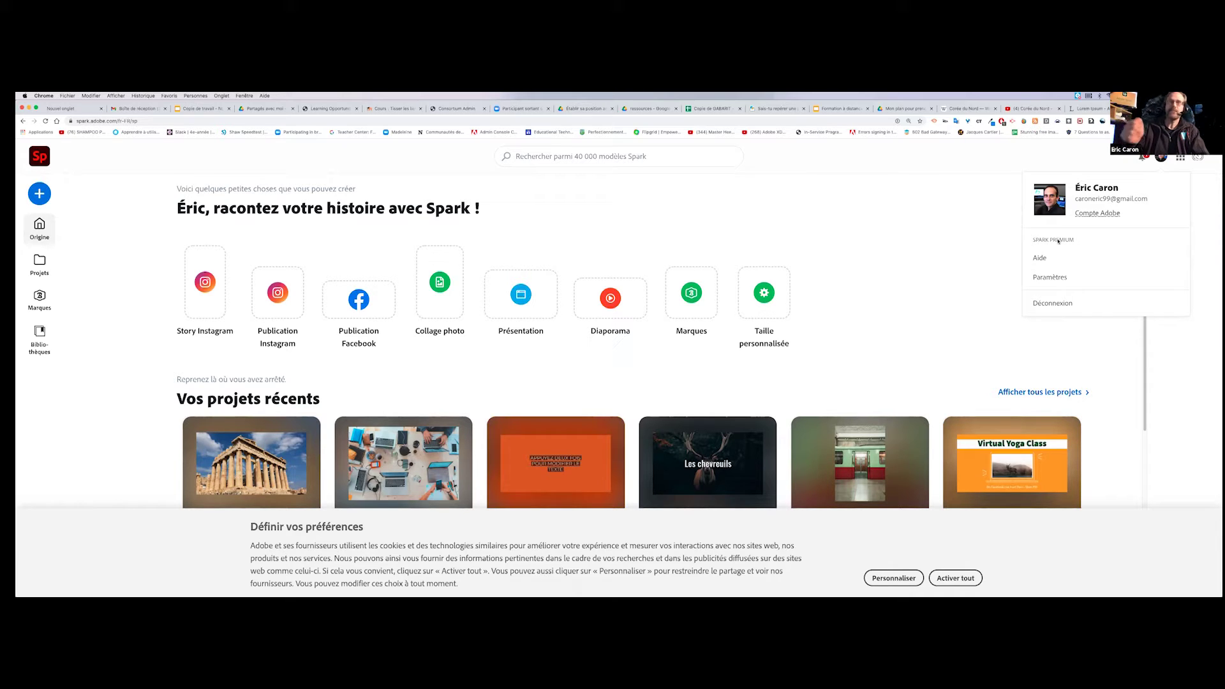
left_click(846, 195)
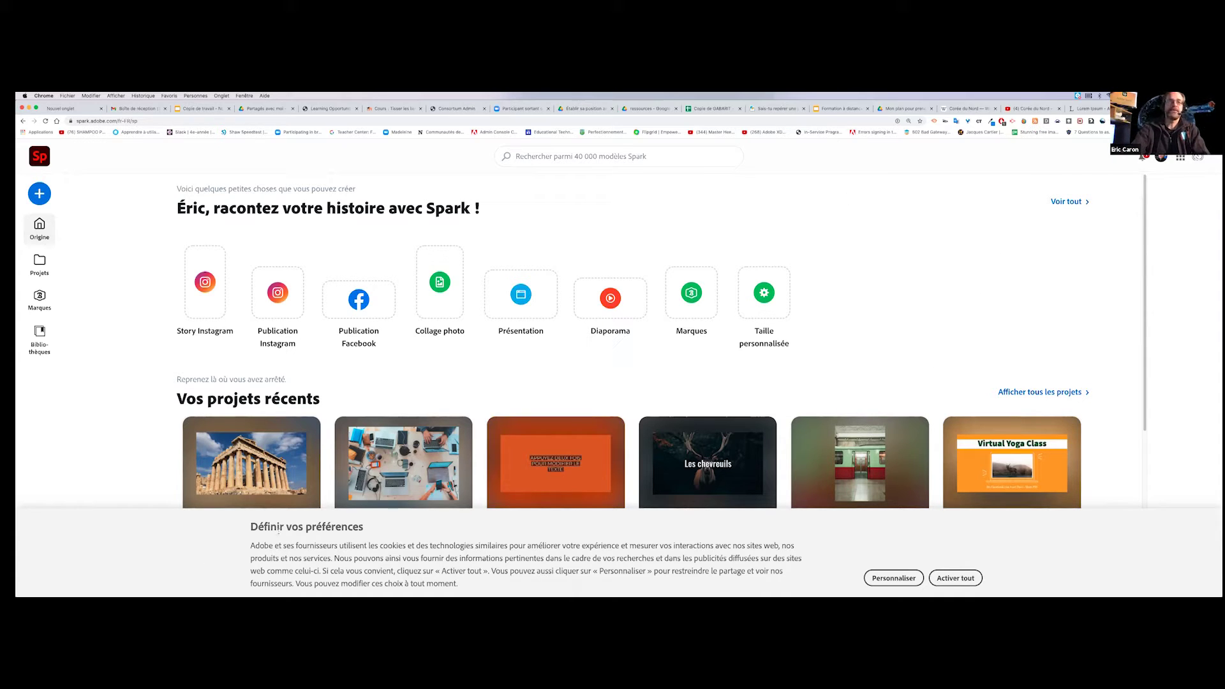
Accept all cookies and dismiss the saved-settings notice and the recommendation survey.
left_click(955, 578)
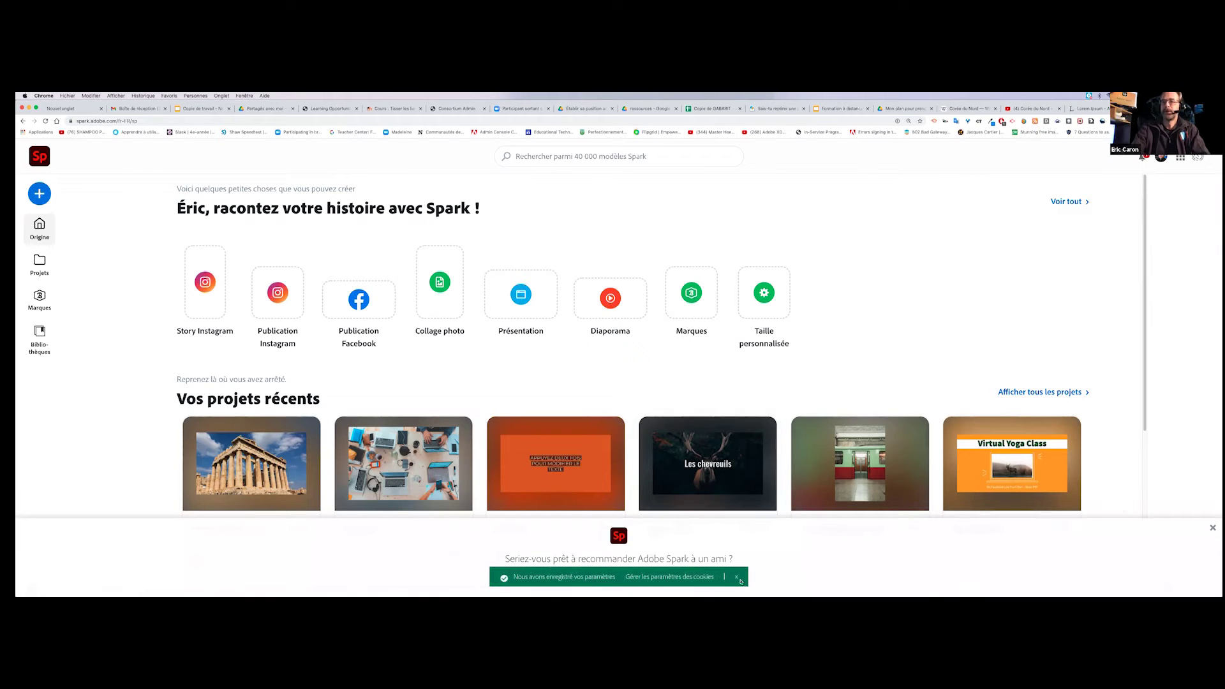
left_click(735, 577)
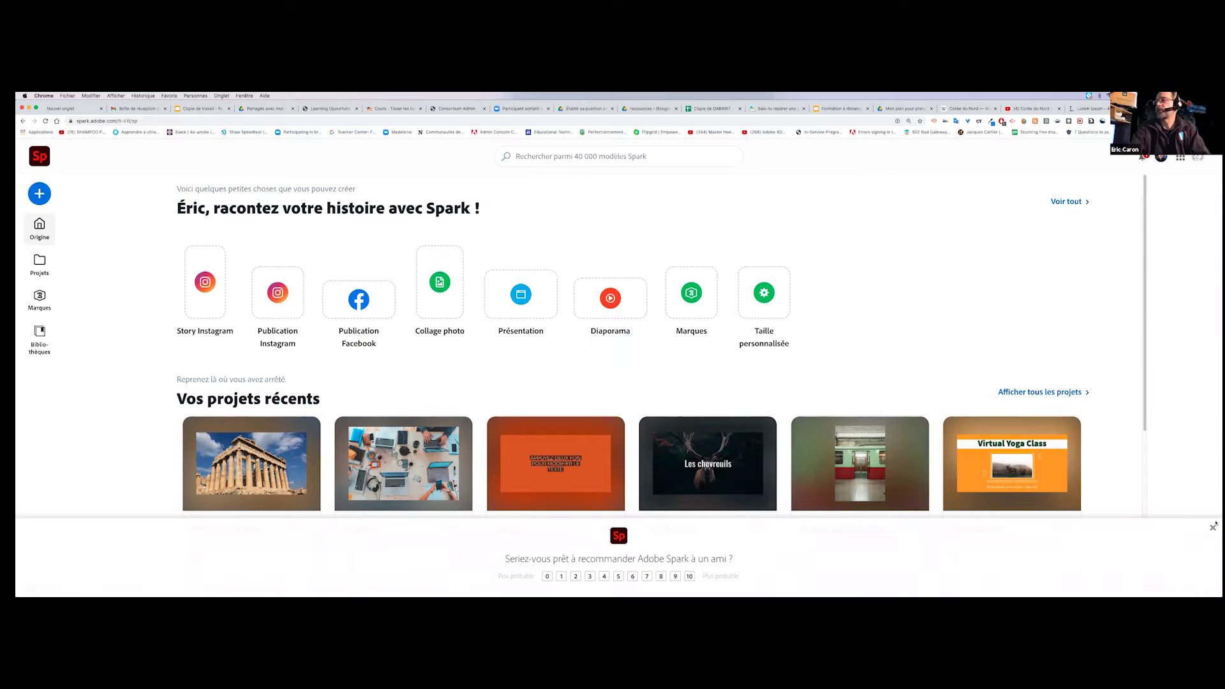
left_click(1212, 528)
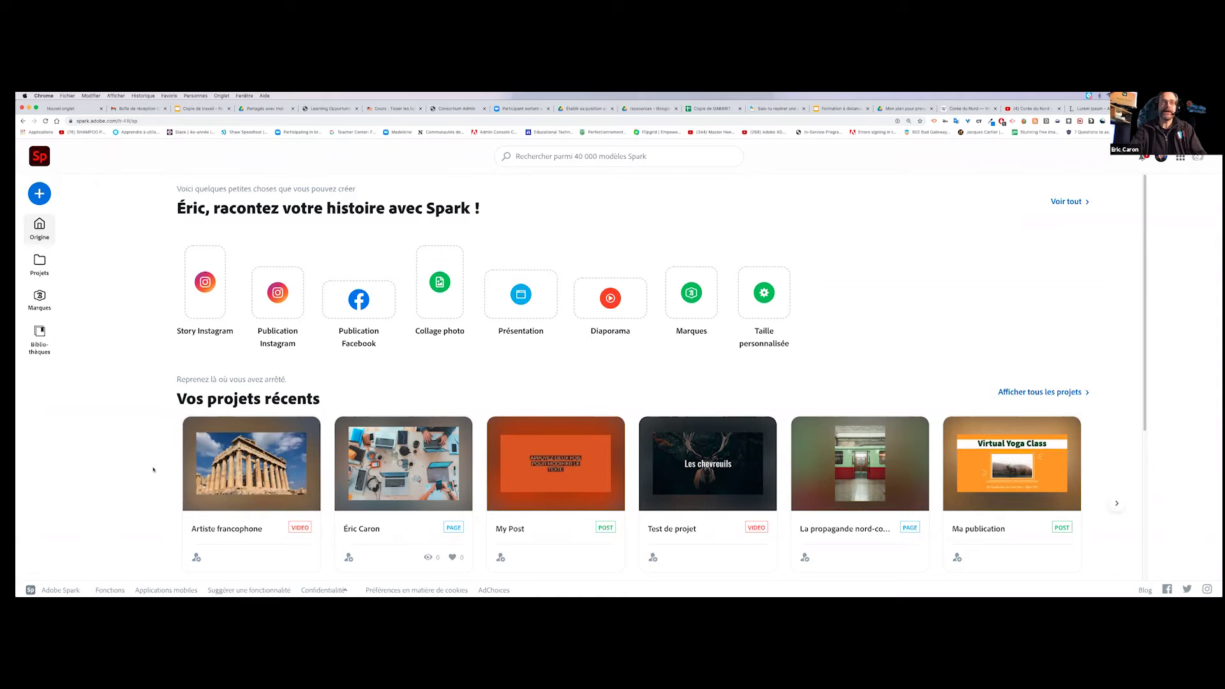
Examine the recent projects and suggested templates on the home page, and the list of project types available for creation.
scroll(336, 448, "down", 2)
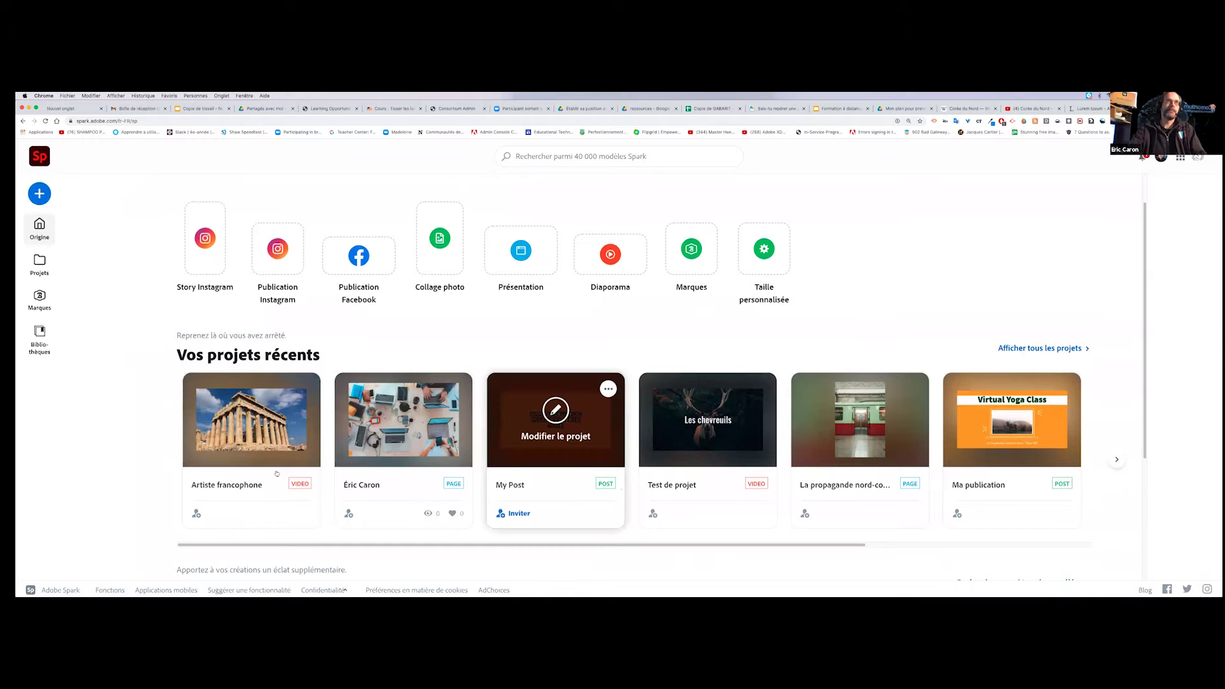
scroll(255, 447, "down", 3)
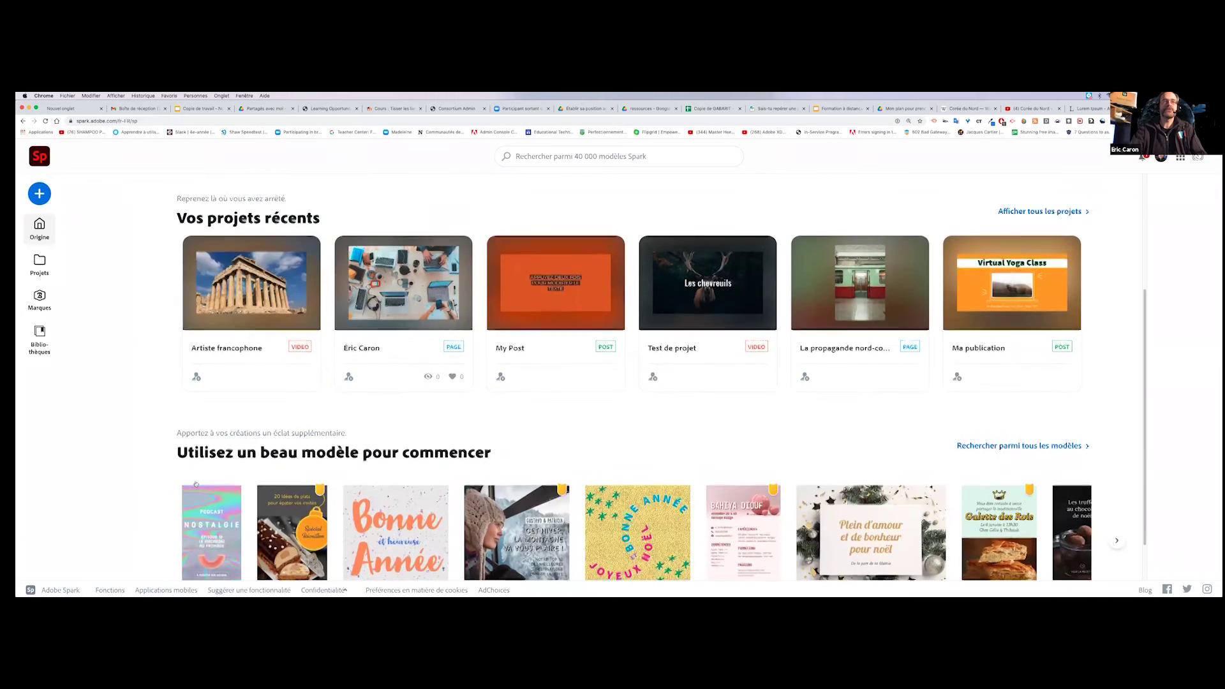
scroll(195, 483, "down", 1)
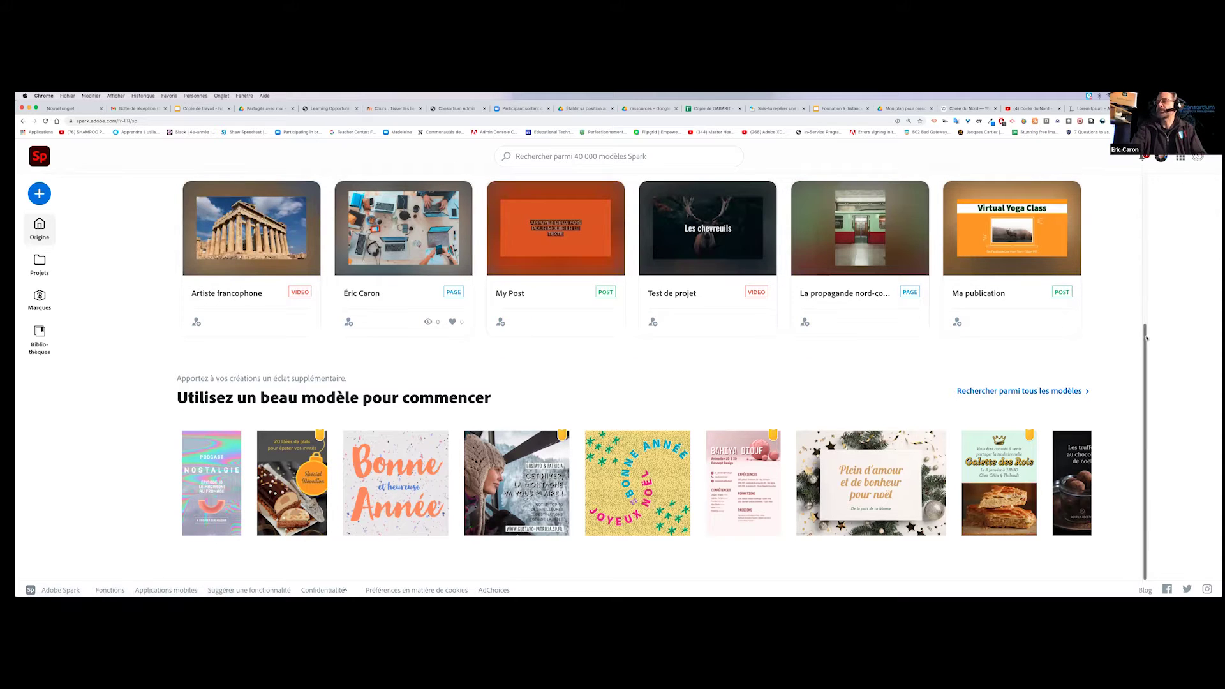
scroll(574, 319, "up", 5)
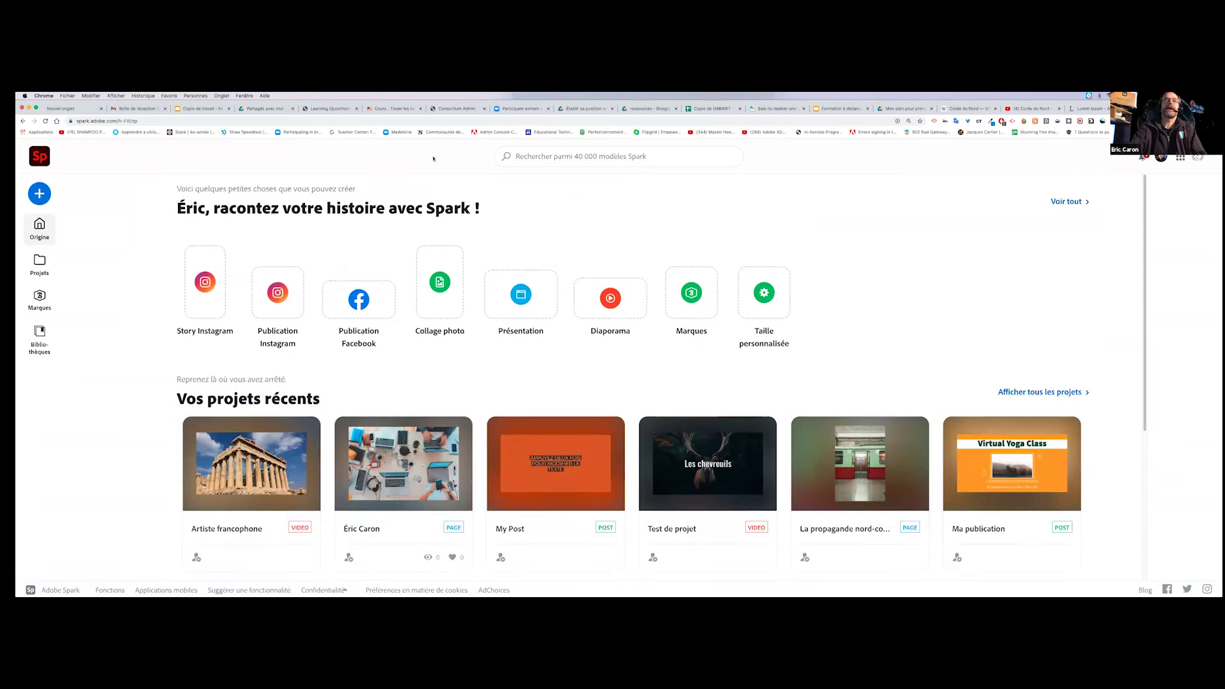
left_click(40, 194)
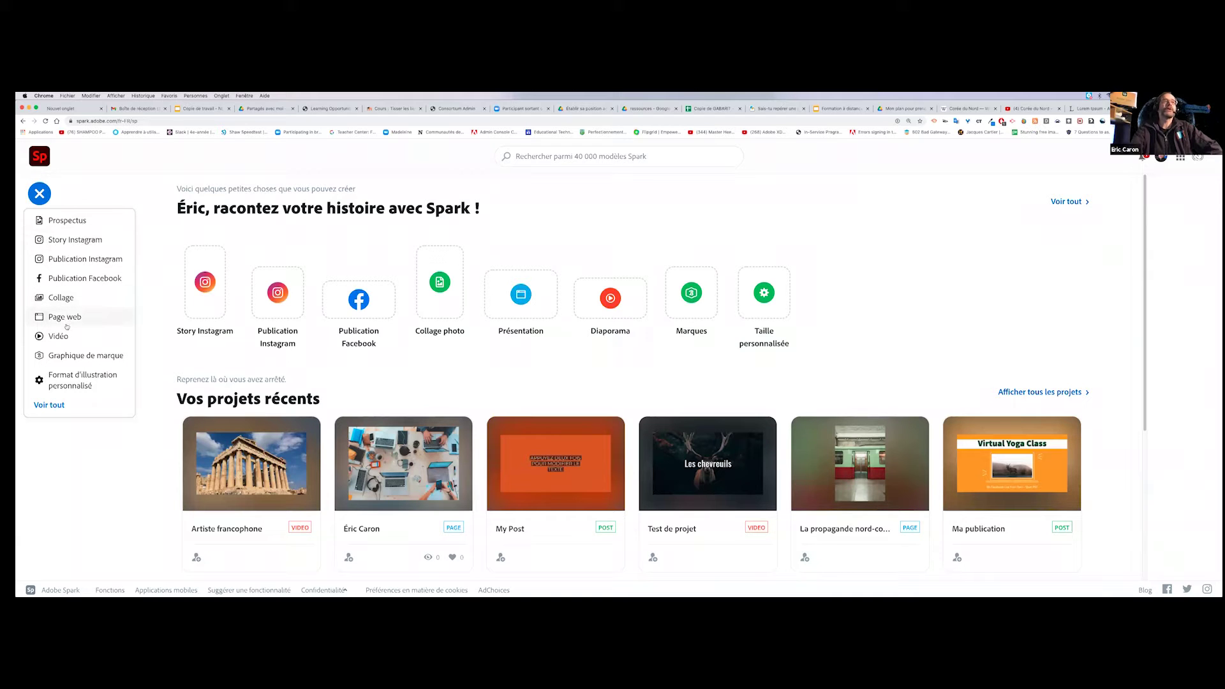
left_click(308, 198)
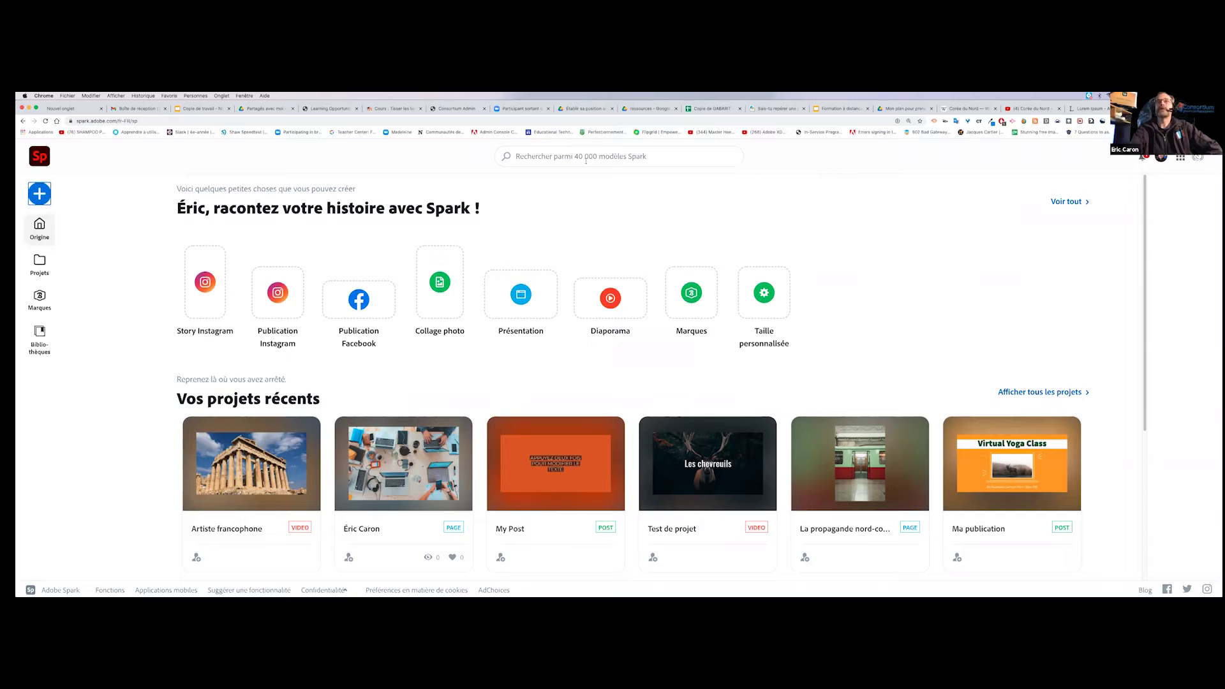
Open the full catalogue of project formats and examine the video and web page categories.
left_click(1077, 204)
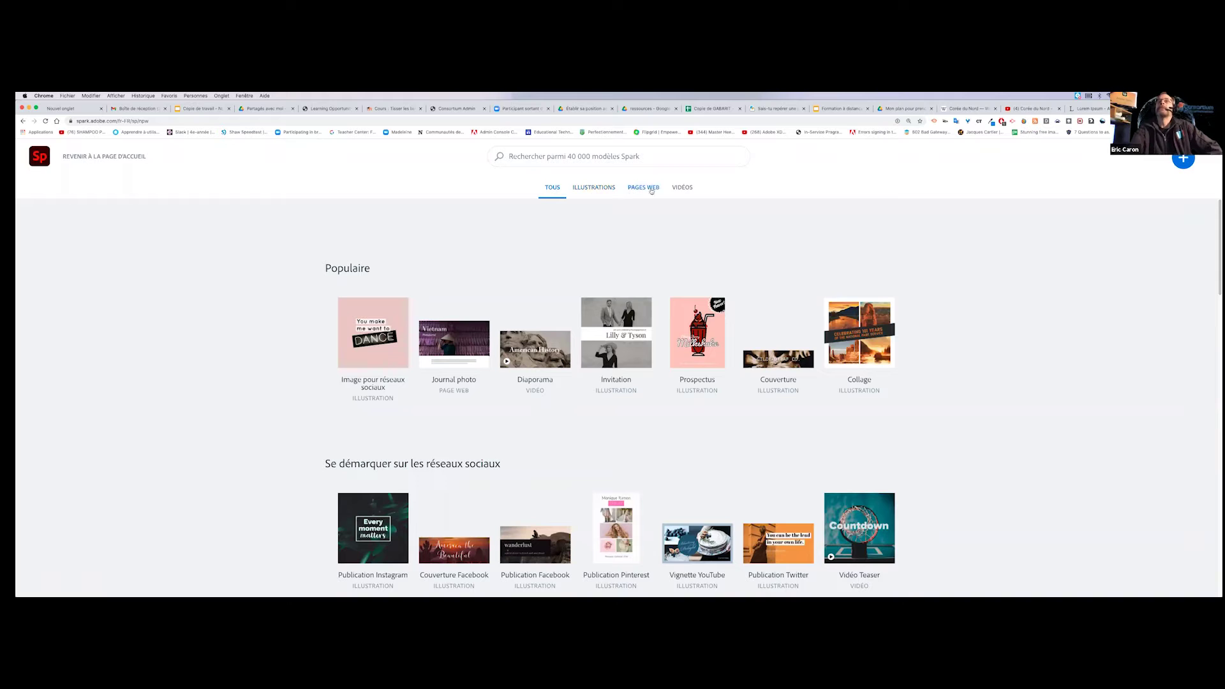
left_click(681, 187)
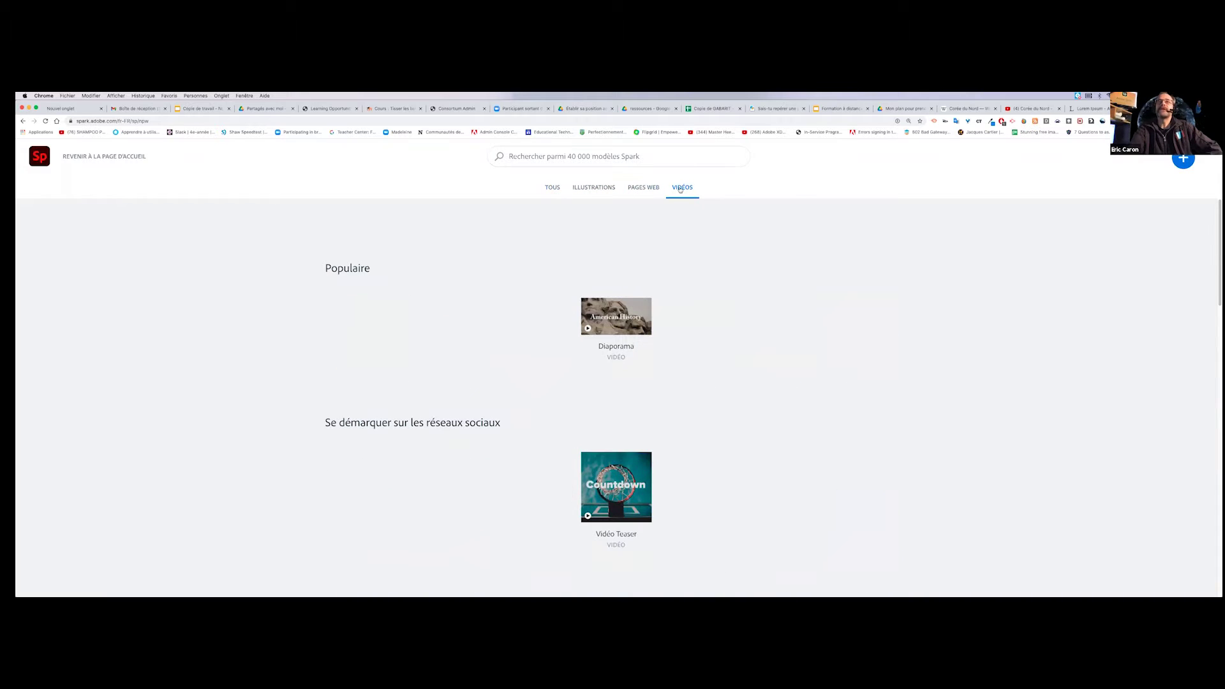
left_click(641, 188)
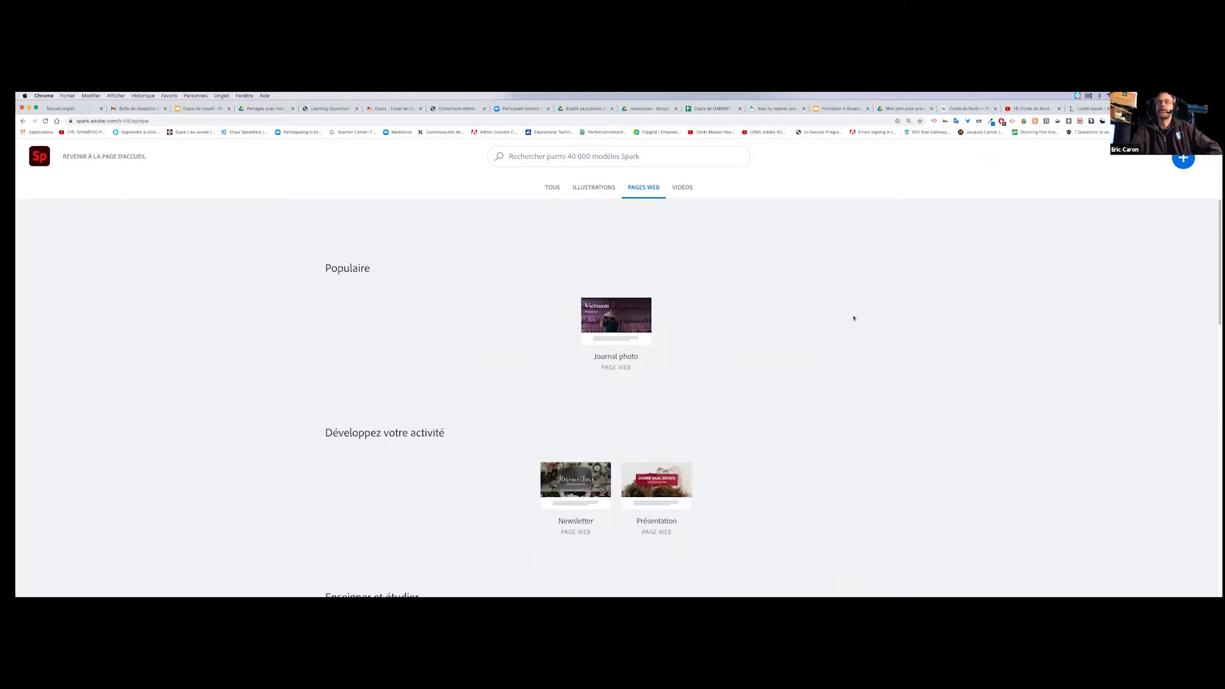
scroll(841, 318, "down", 3)
scroll(850, 326, "down", 5)
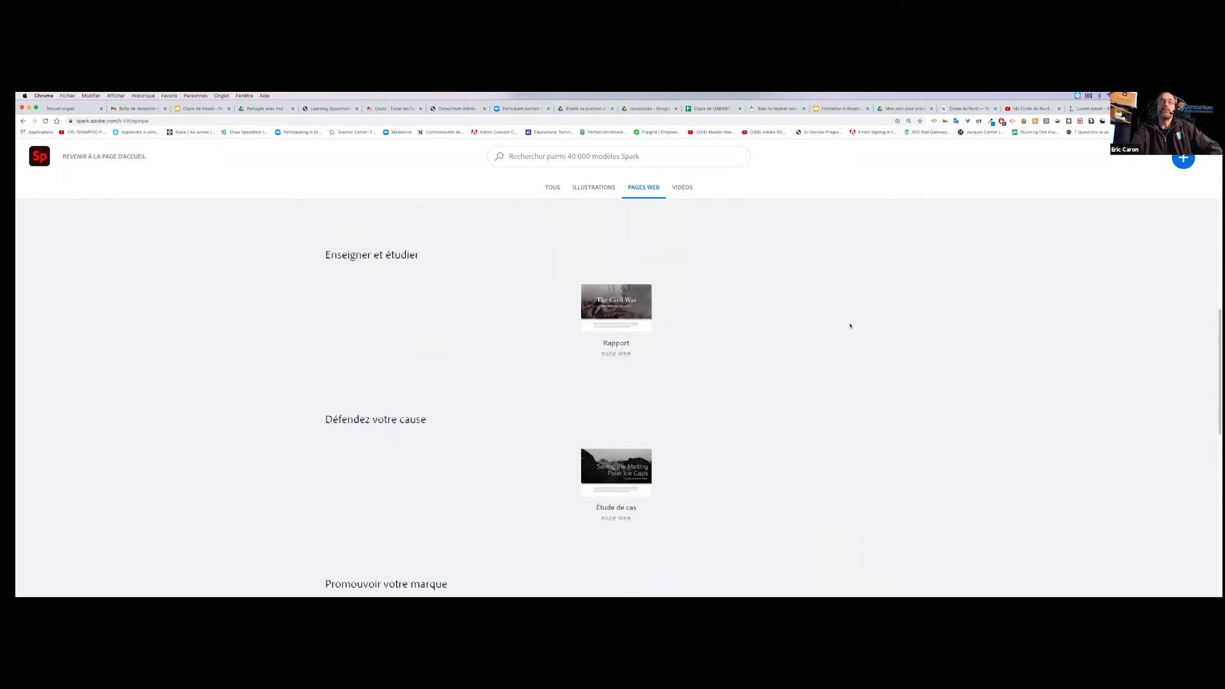
scroll(850, 325, "down", 5)
scroll(850, 325, "down", 3)
scroll(849, 325, "up", 15)
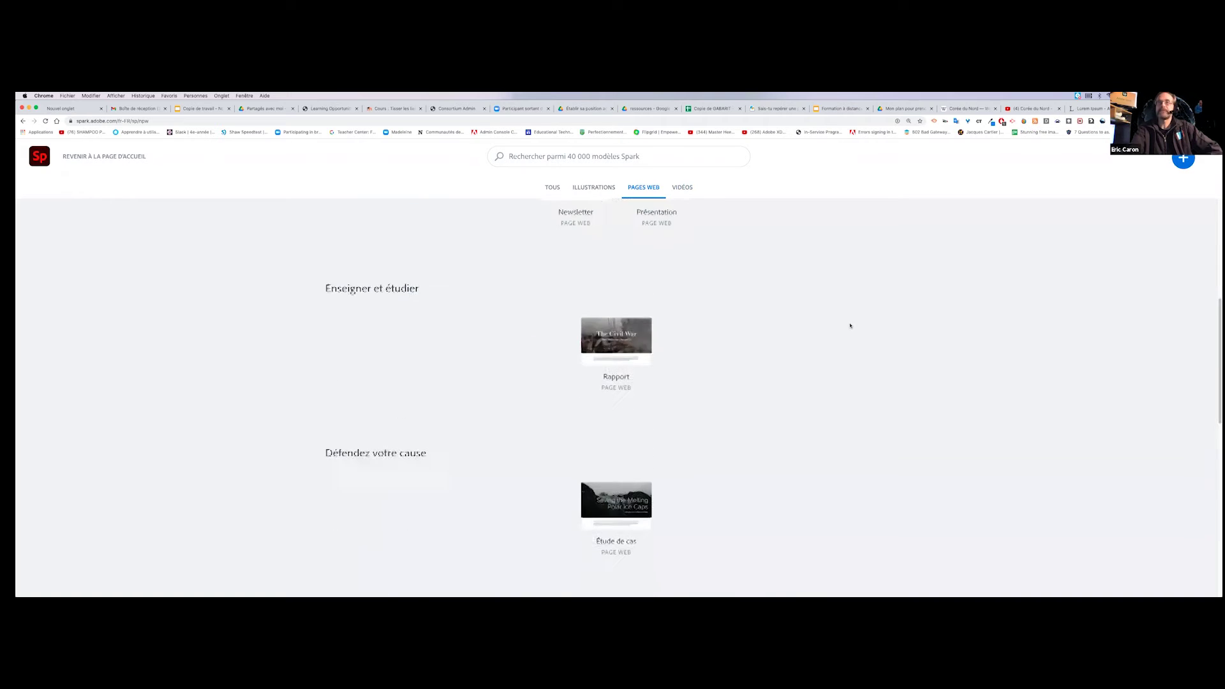
Examine the catalogue's illustration formats, from social media to print and advertising, and its list of project types for creation.
left_click(608, 195)
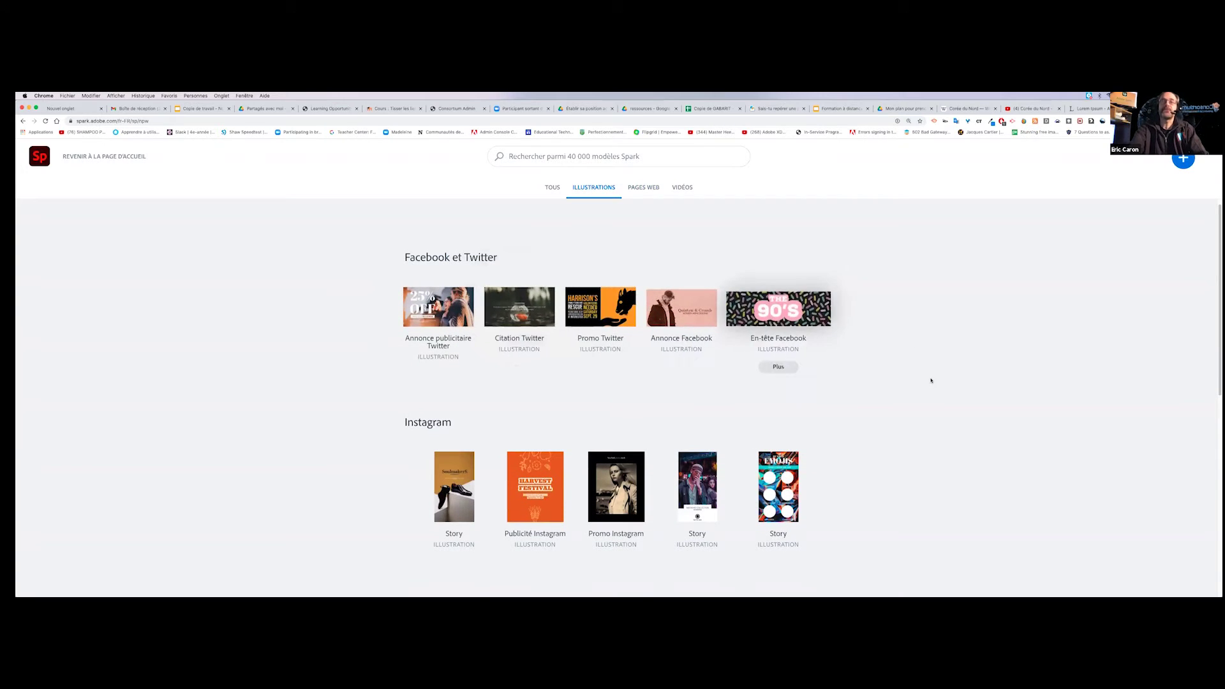
scroll(930, 379, "down", 3)
scroll(929, 379, "down", 3)
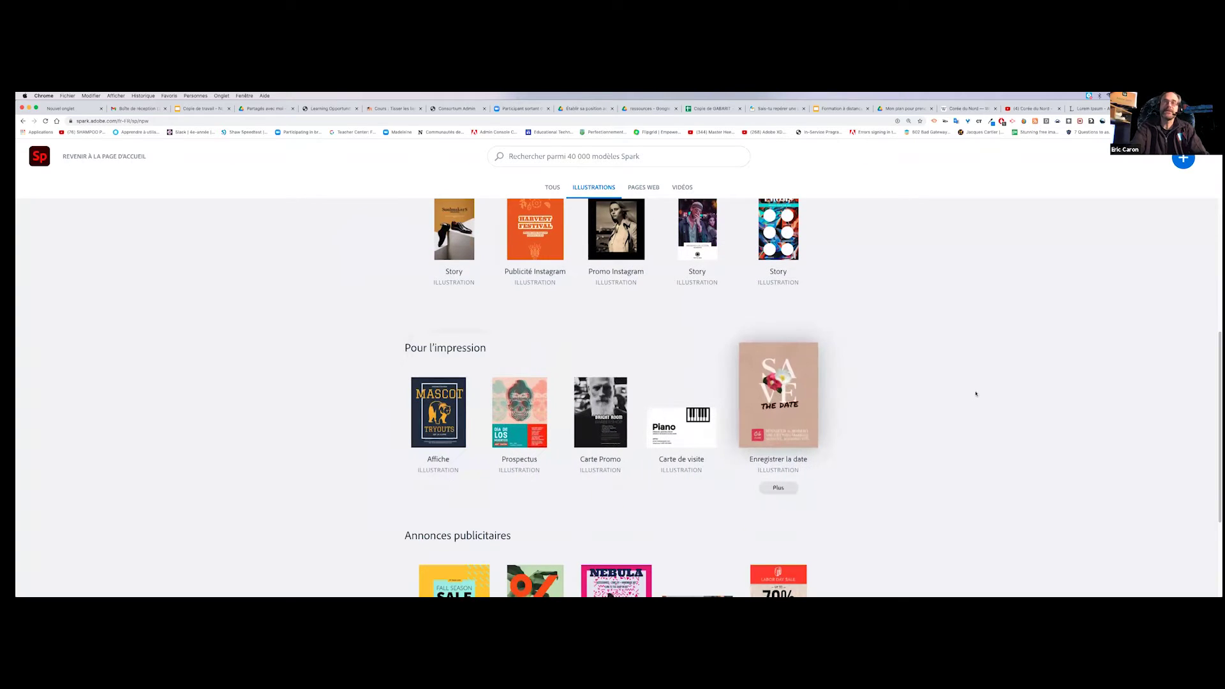
scroll(968, 397, "down", 3)
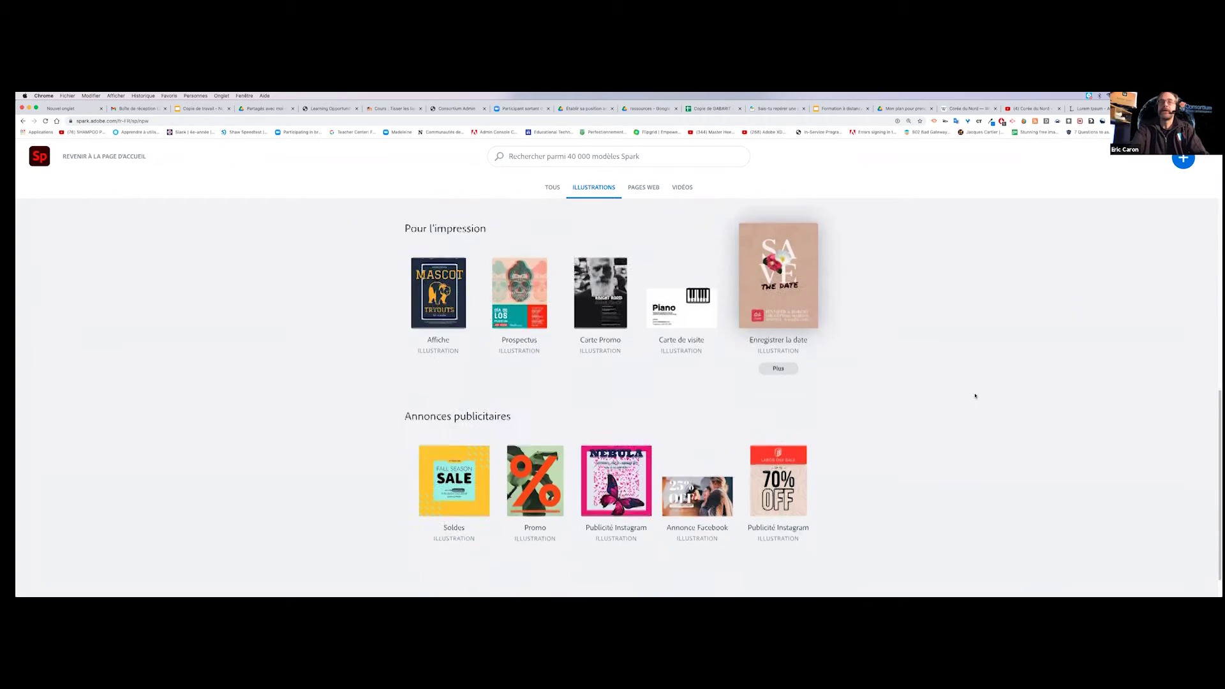
scroll(979, 397, "down", 6)
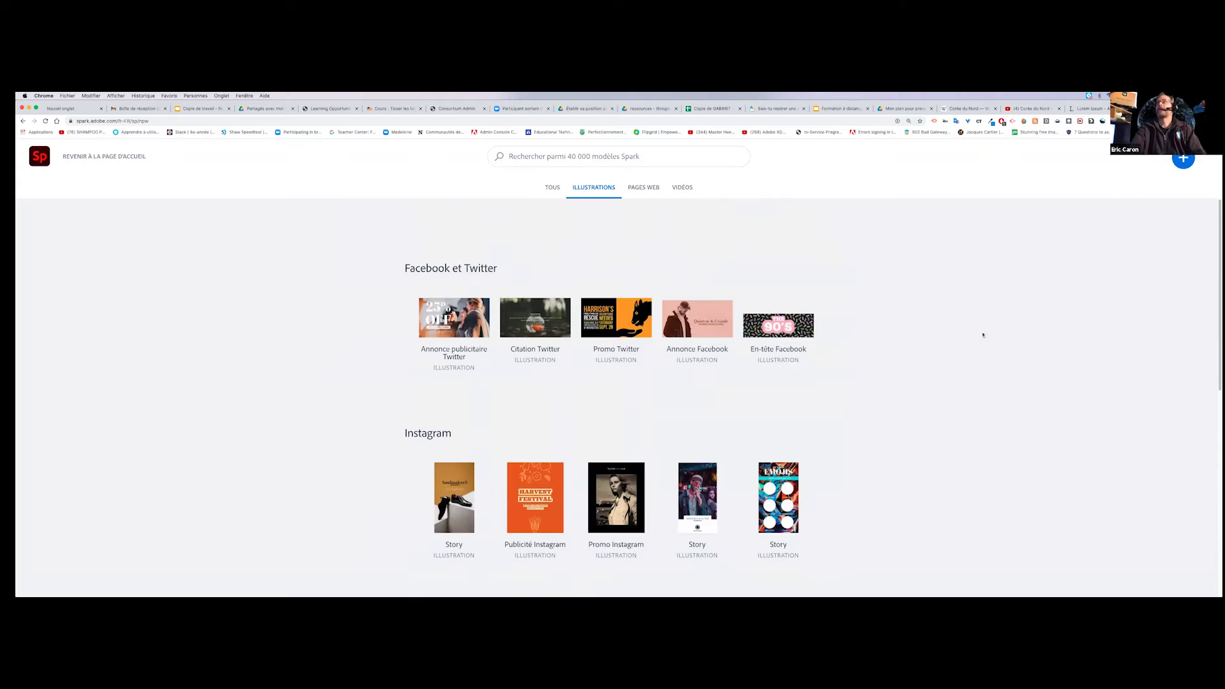
left_click(1188, 160)
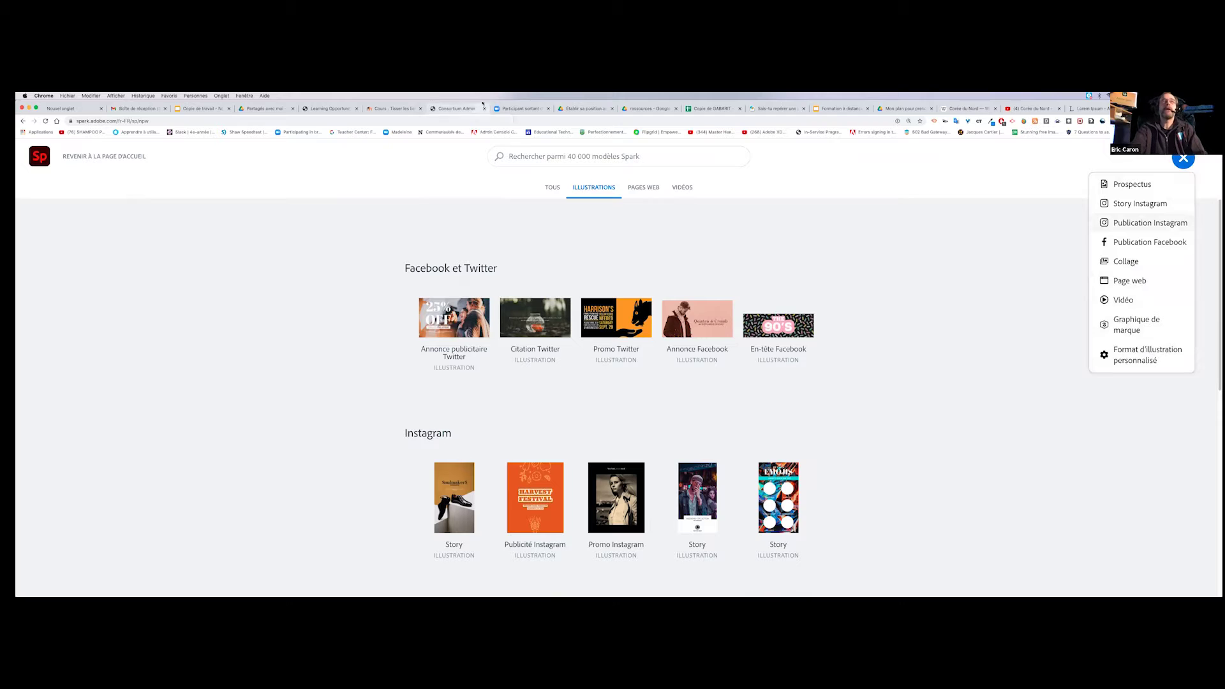
left_click(253, 159)
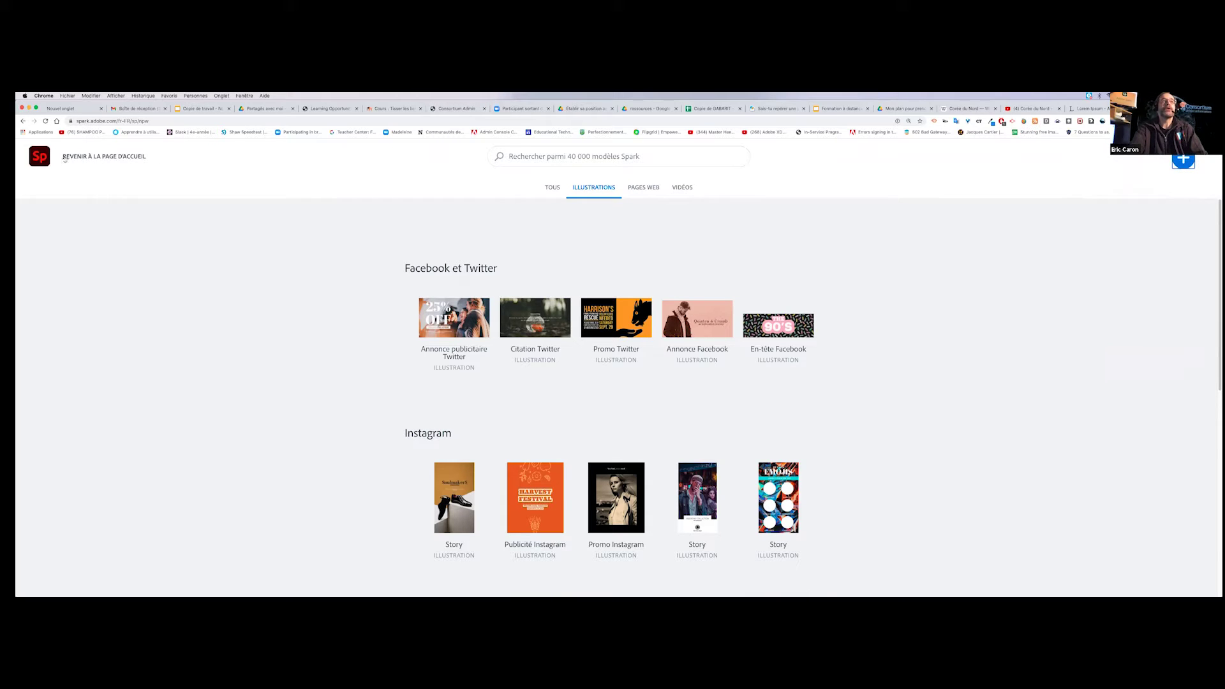
Return to the home page and create a new web page project.
left_click(33, 155)
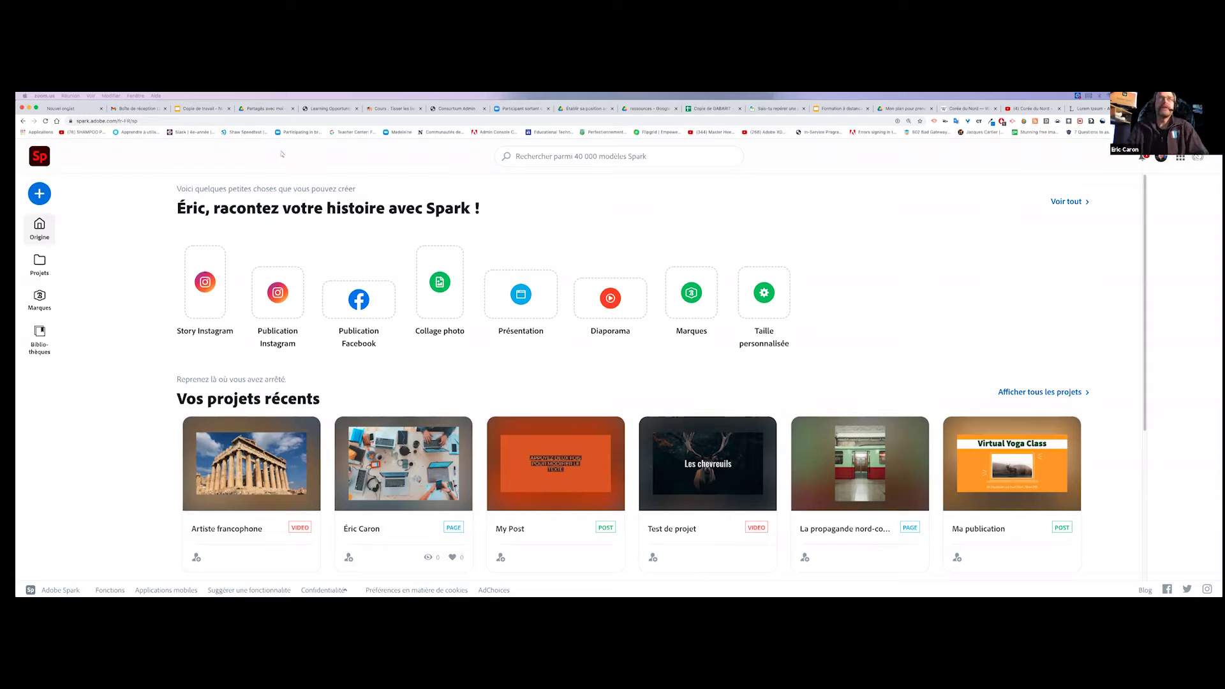
left_click(40, 196)
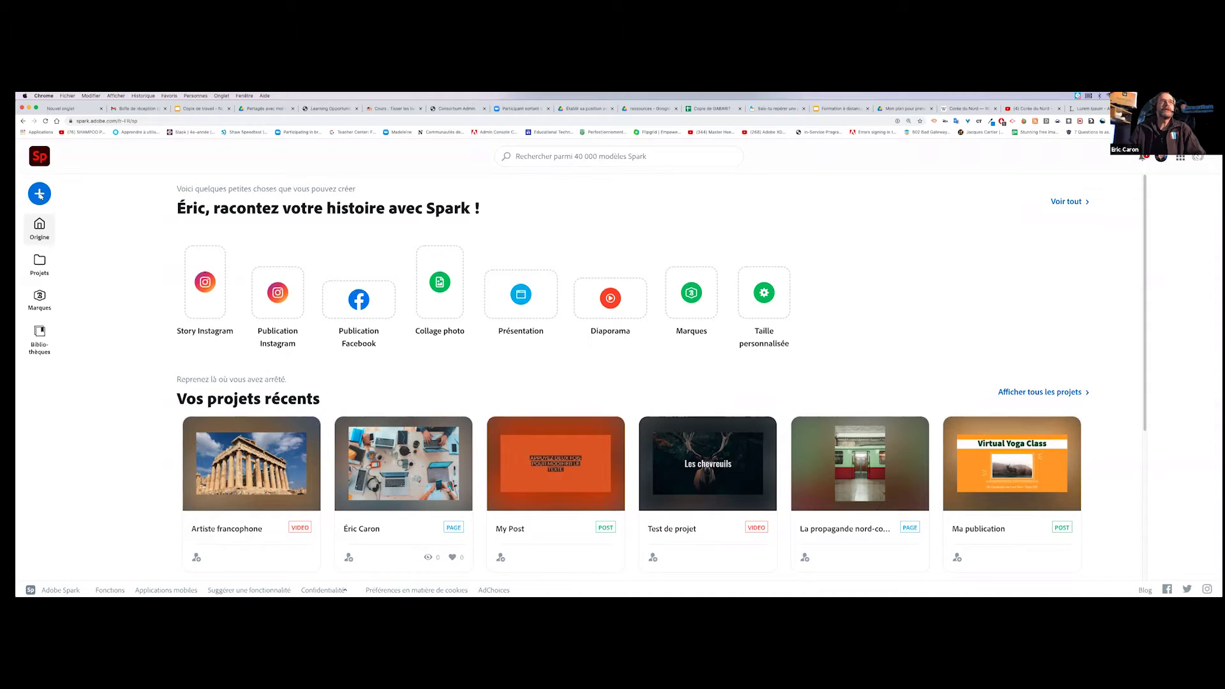
left_click(40, 195)
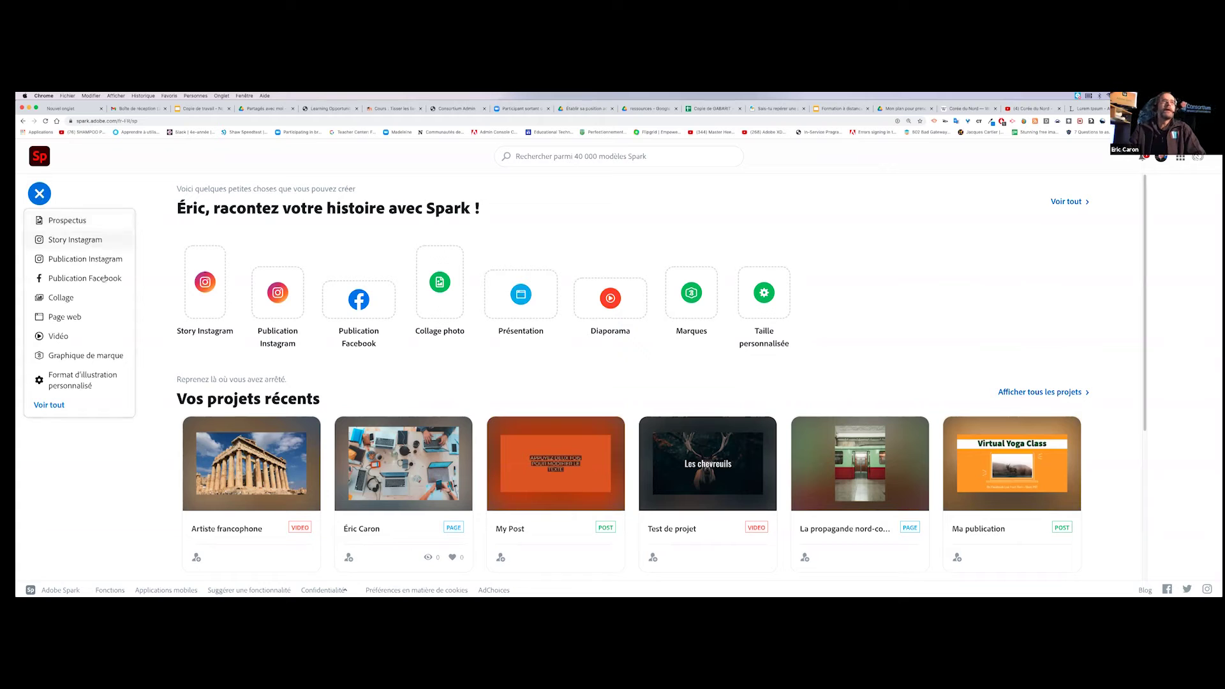
left_click(104, 315)
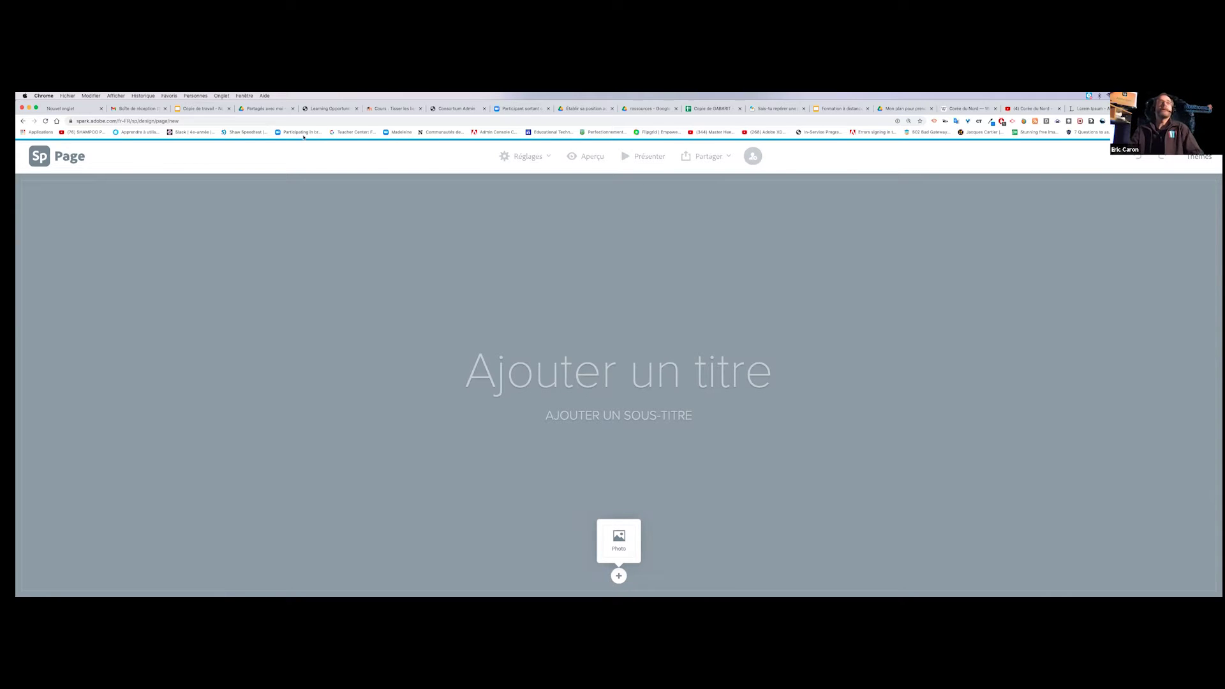
Browse the Spark themes and apply the Chronicle theme to the new page.
left_click(1206, 157)
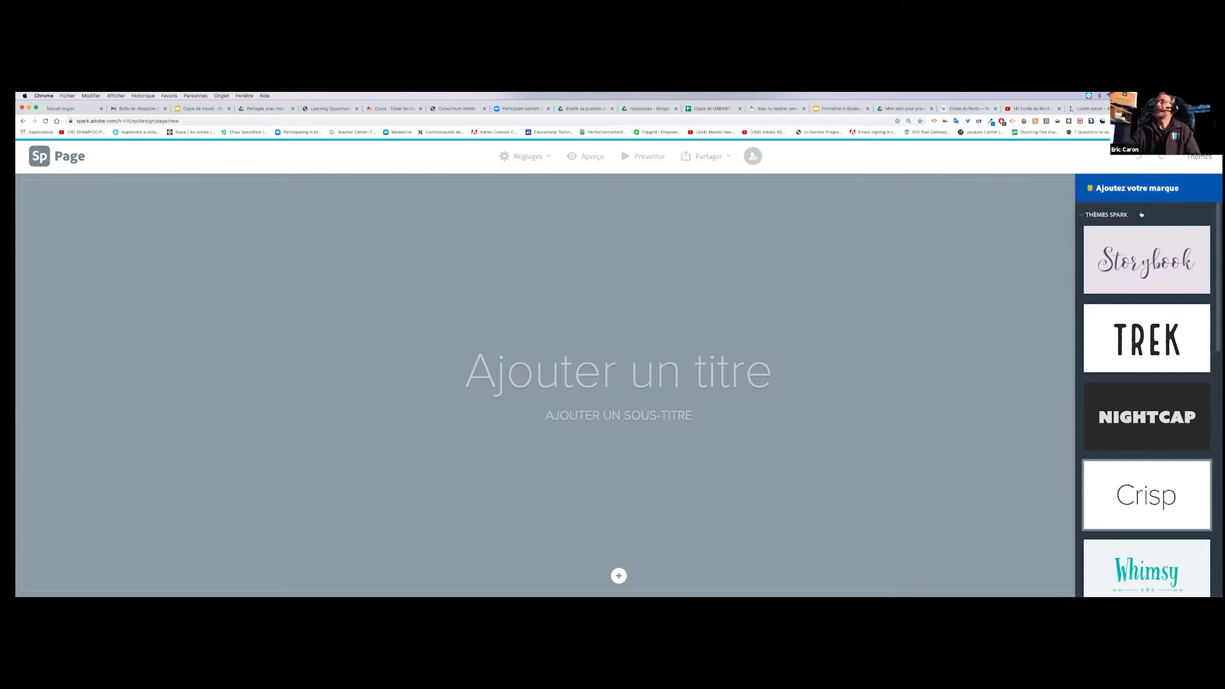
scroll(1178, 311, "down", 2)
scroll(1178, 311, "down", 4)
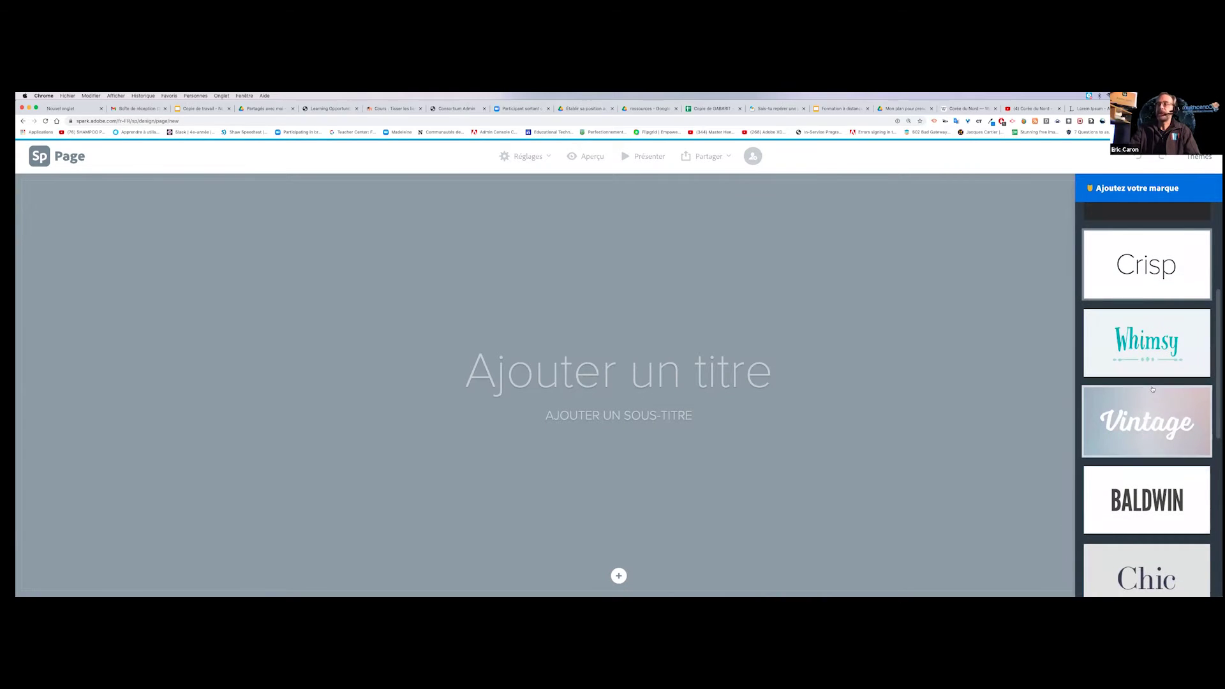
scroll(1155, 400, "down", 3)
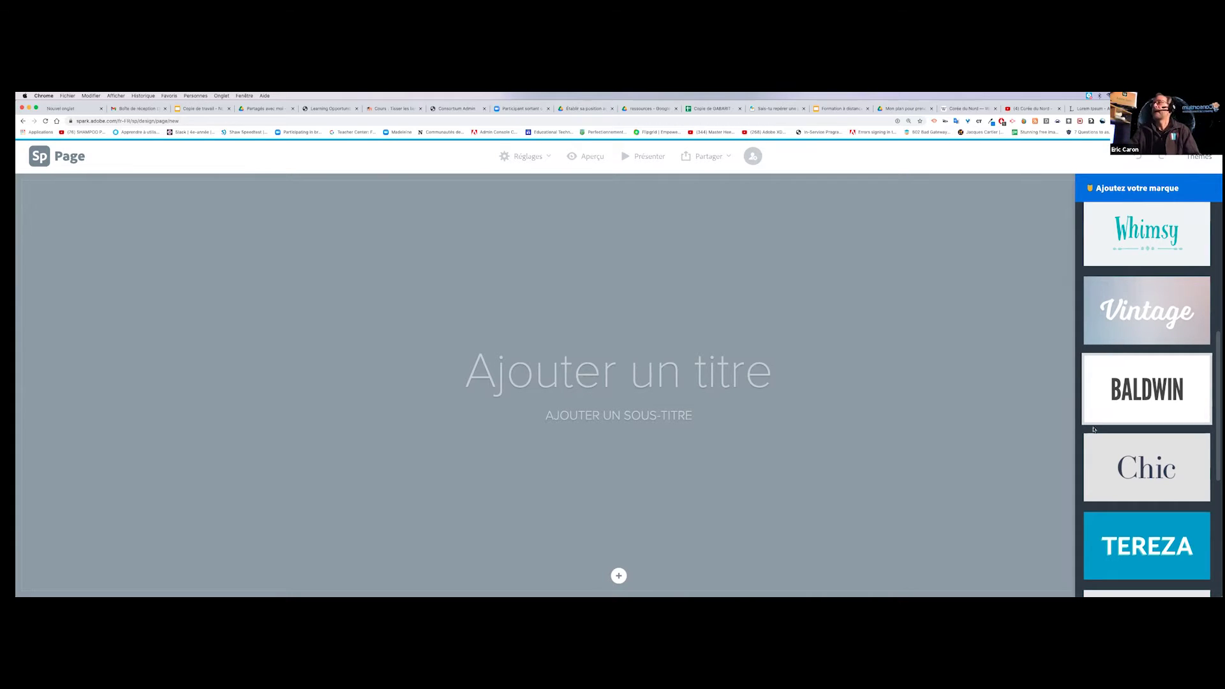
scroll(1122, 414, "down", 5)
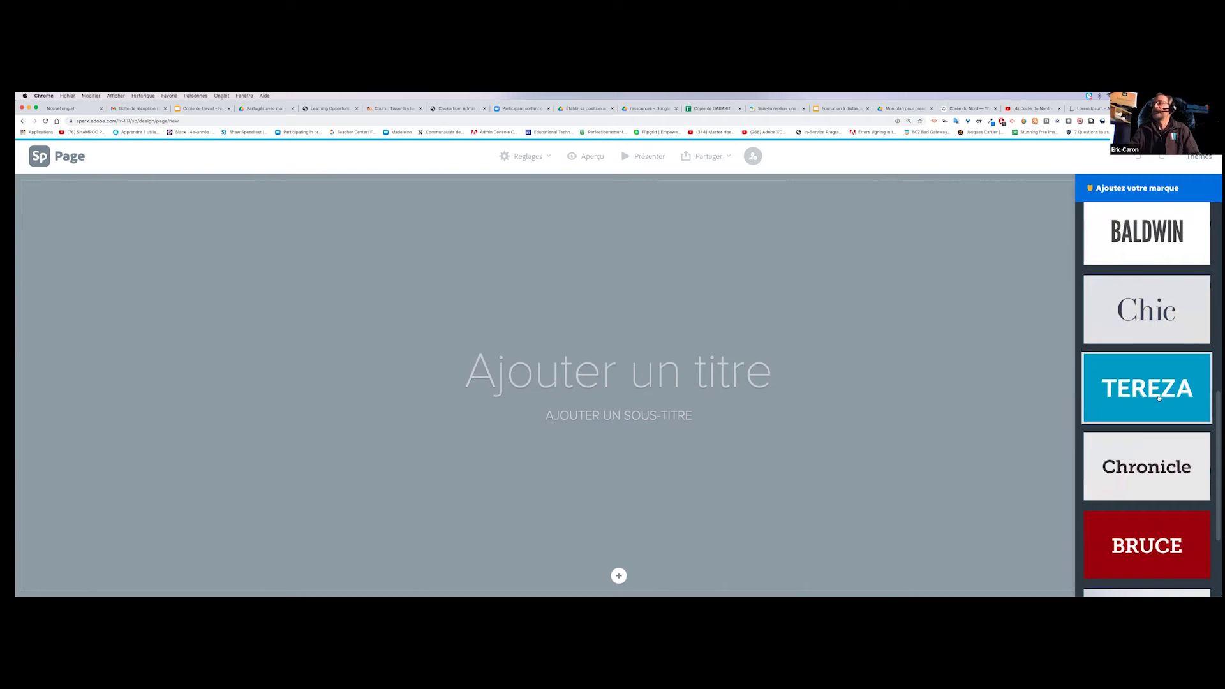
left_click(1164, 458)
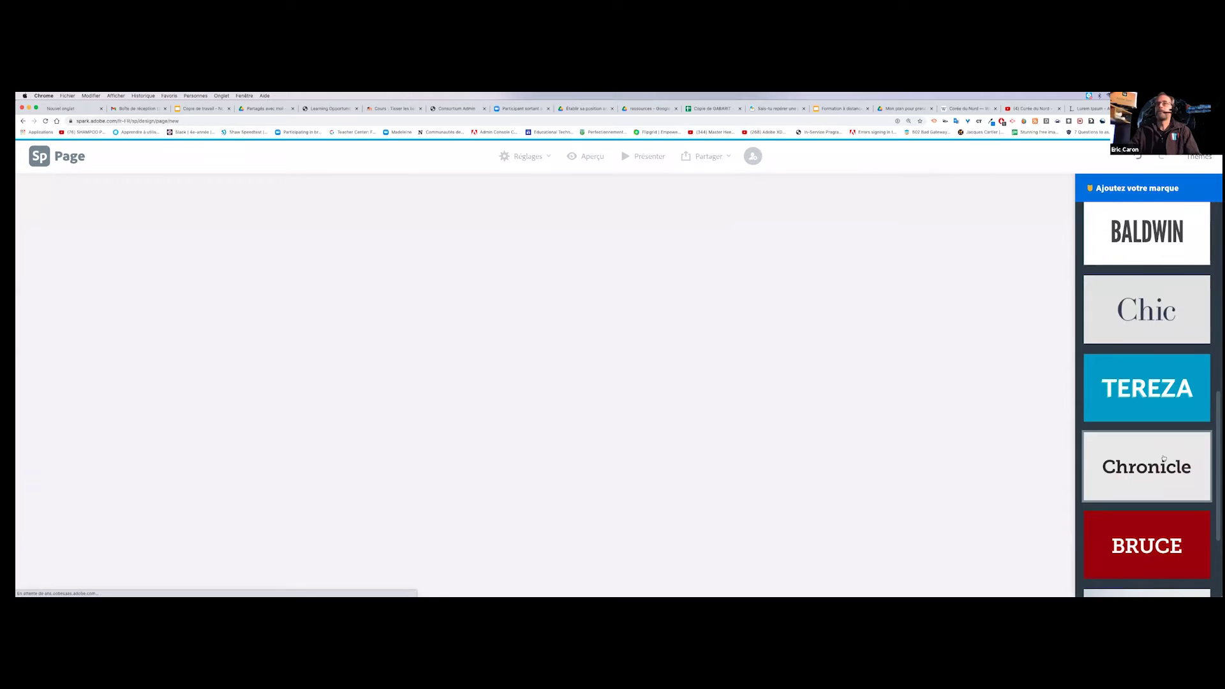
Enter "La Corée du Nord" as the title of the page.
left_click(562, 367)
type("L")
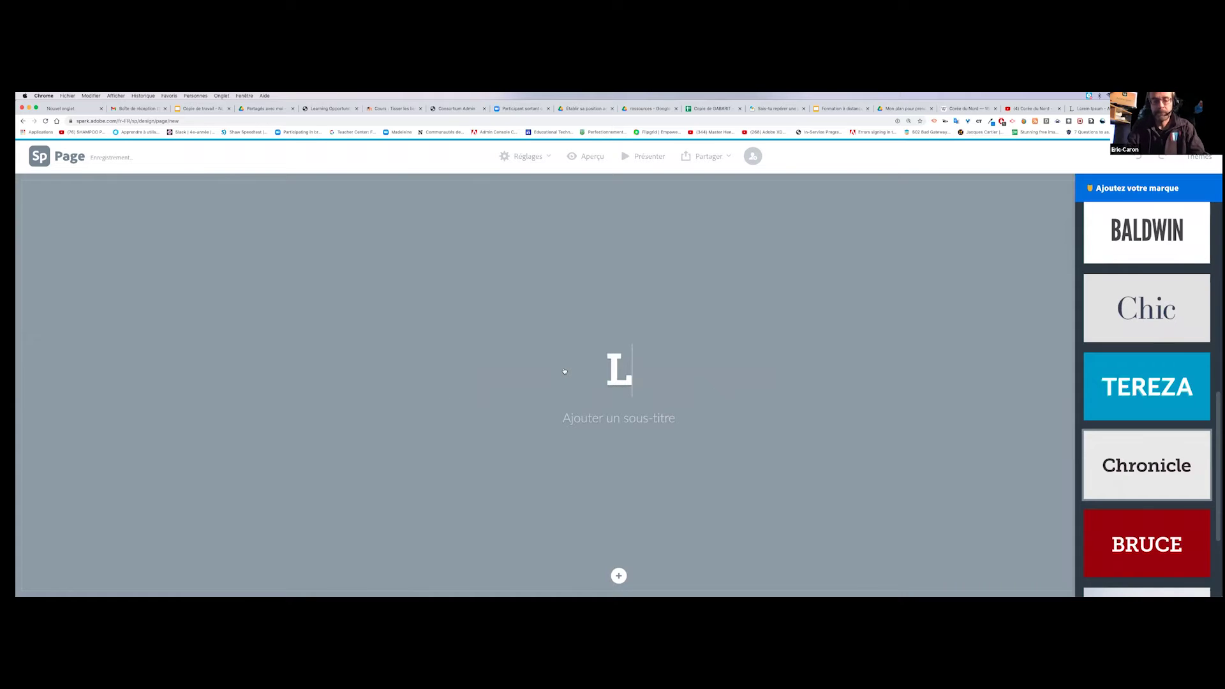
type("a Core")
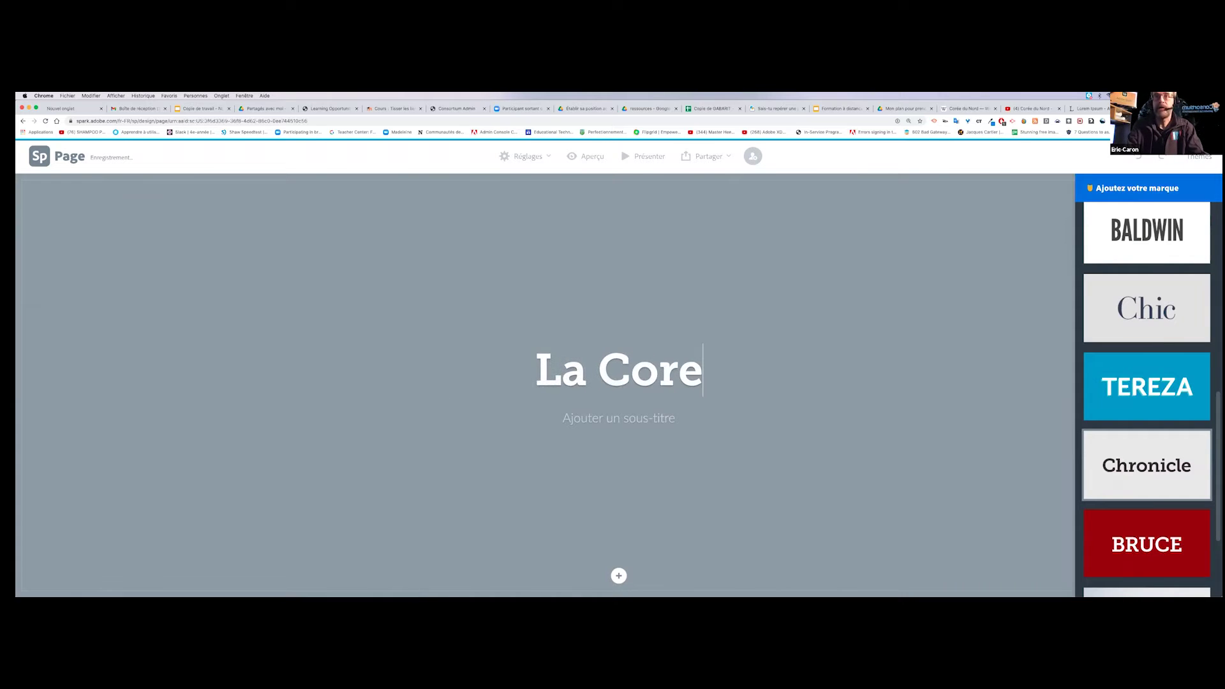
key("BackSpace")
type("ée du ")
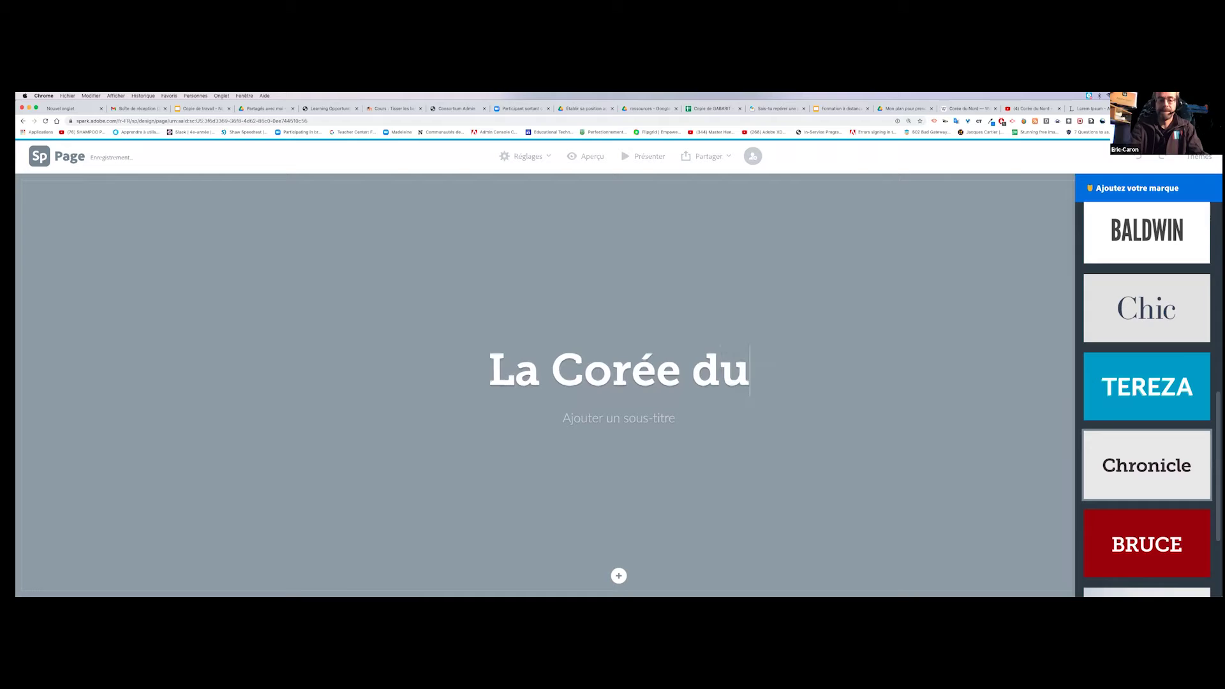
type("N")
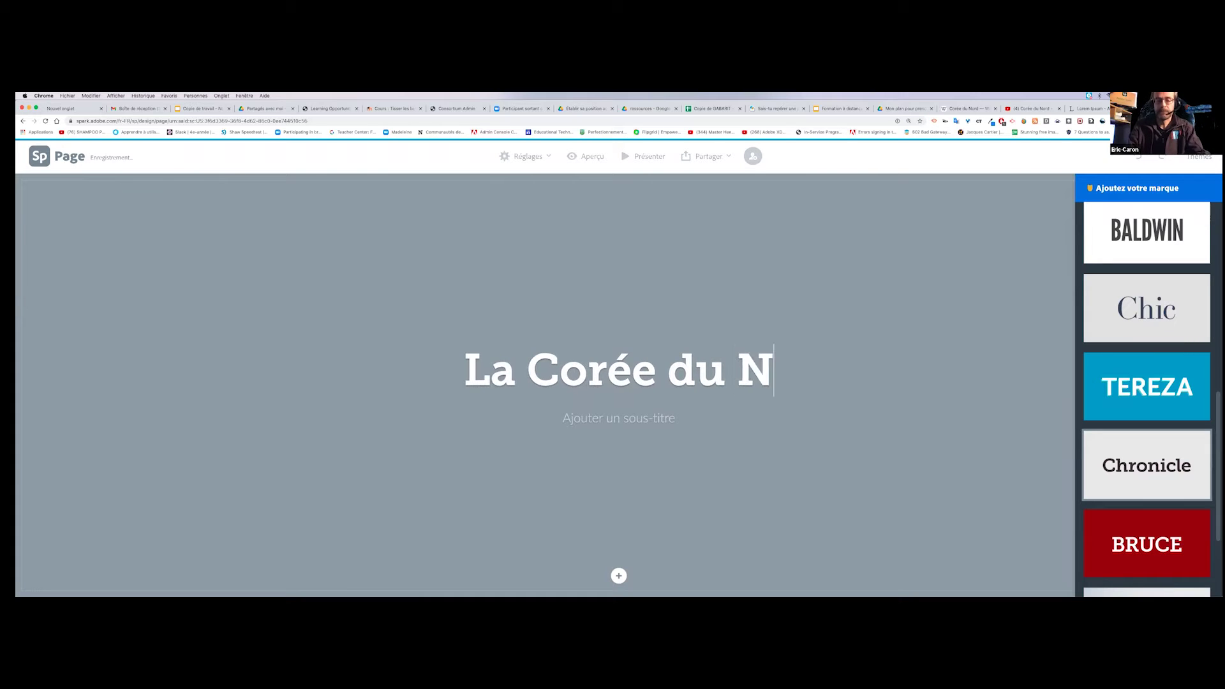
type("ord")
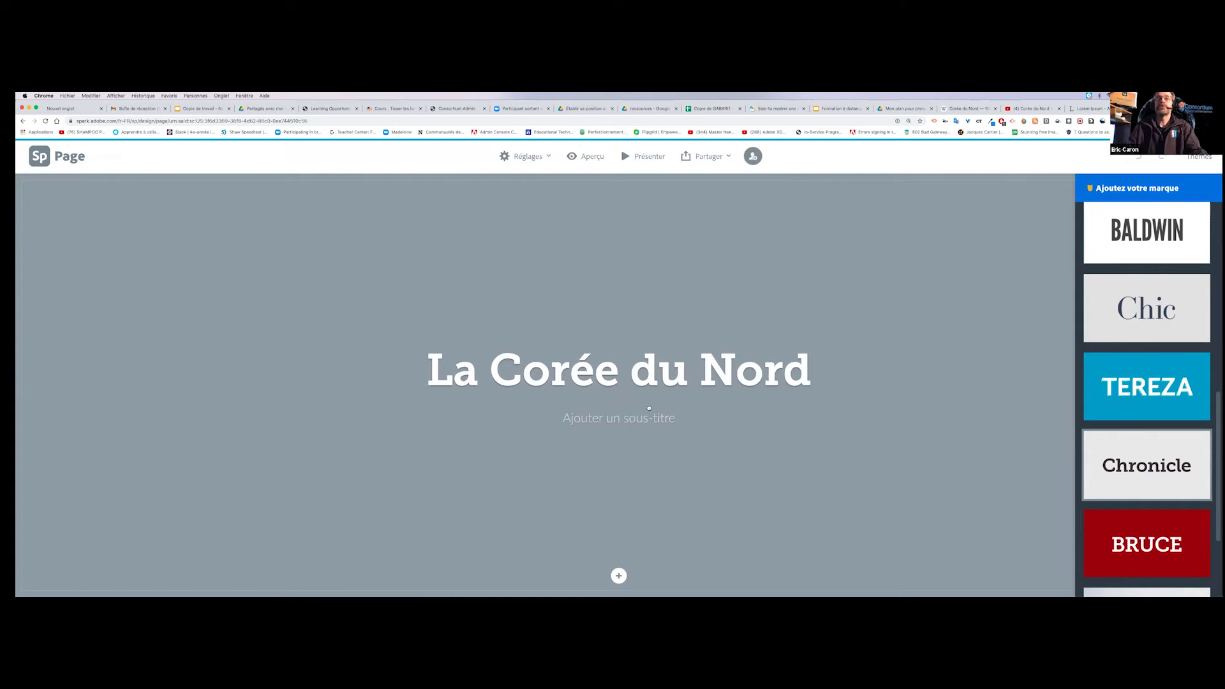
Add the subtitle "Une propagande" under the page title.
left_click(619, 418)
type("Une propagande")
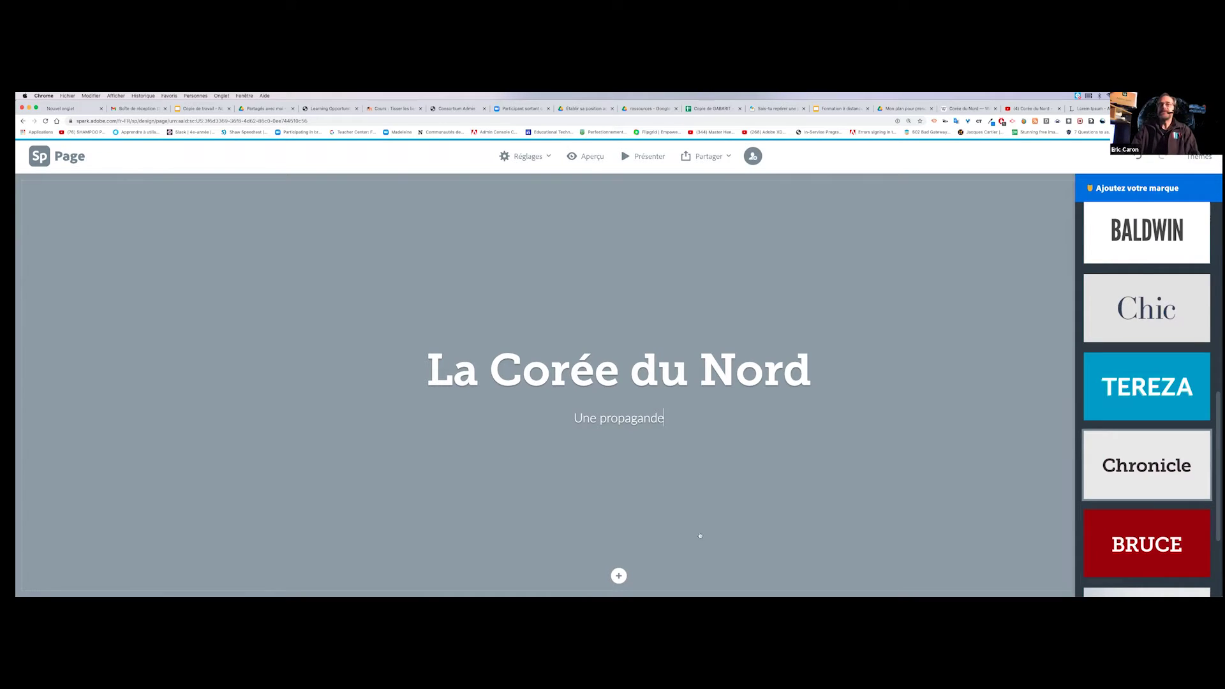
left_click(745, 494)
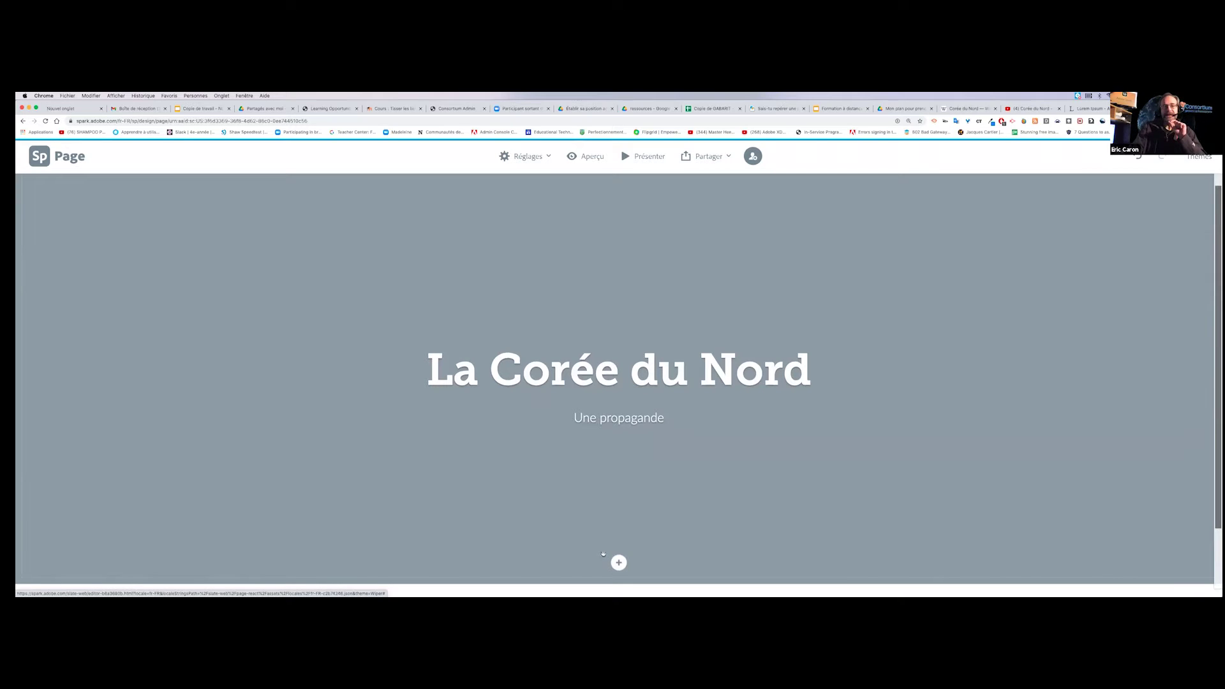
Search the free photos for "Corée du Nord" and set the government building with the large flag as the cover photo.
left_click(619, 563)
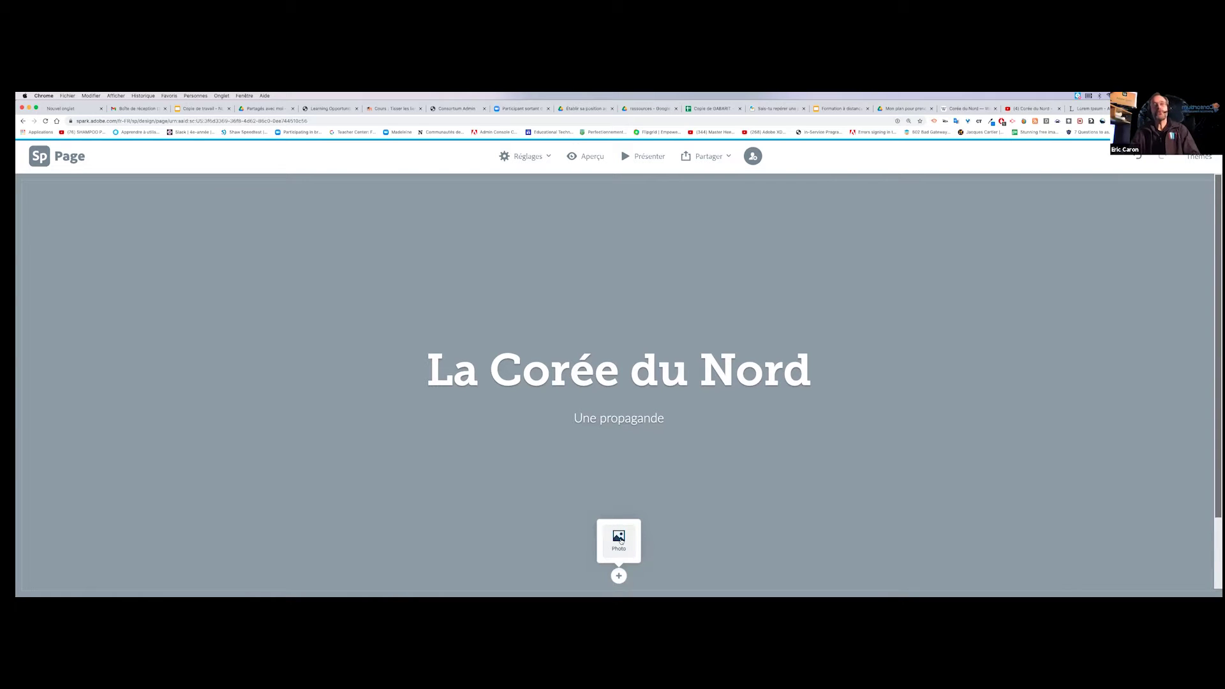
left_click(619, 539)
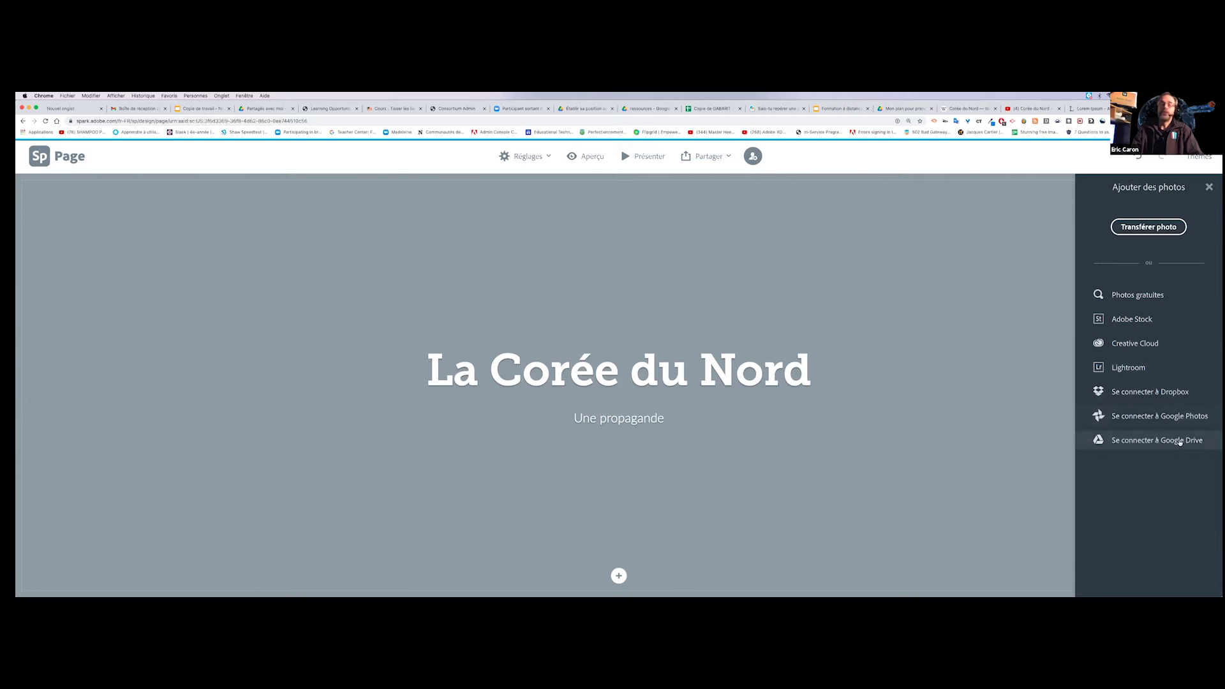
left_click(1158, 298)
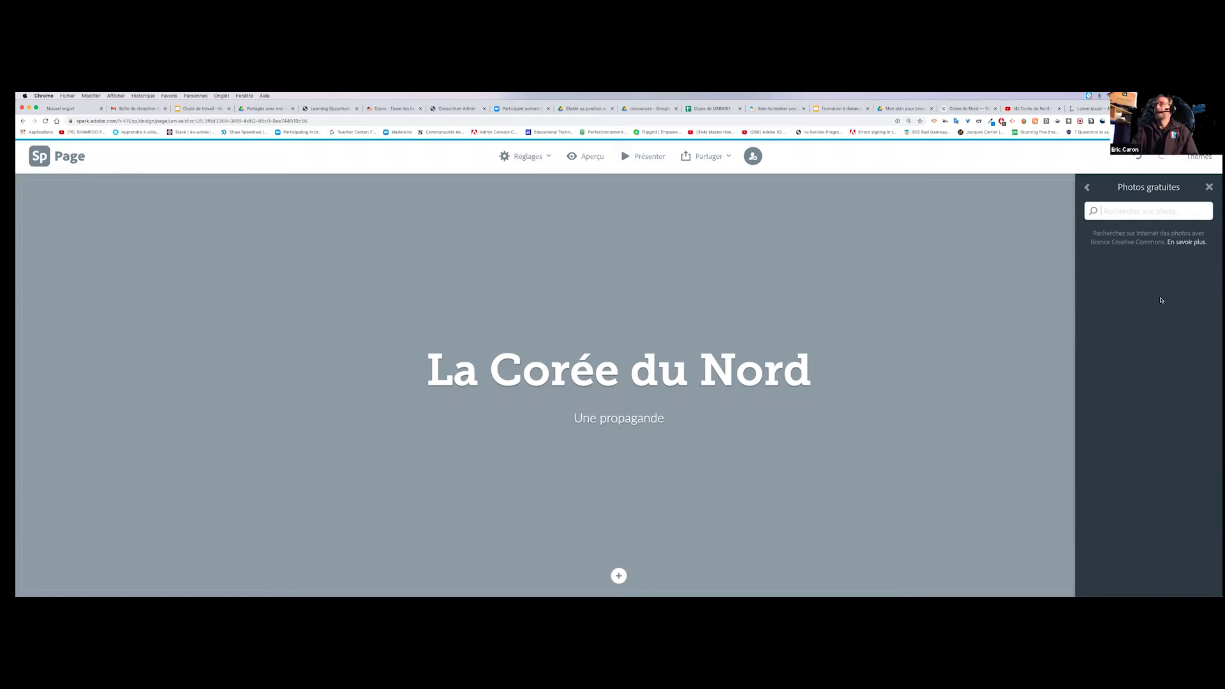
type("Coréée")
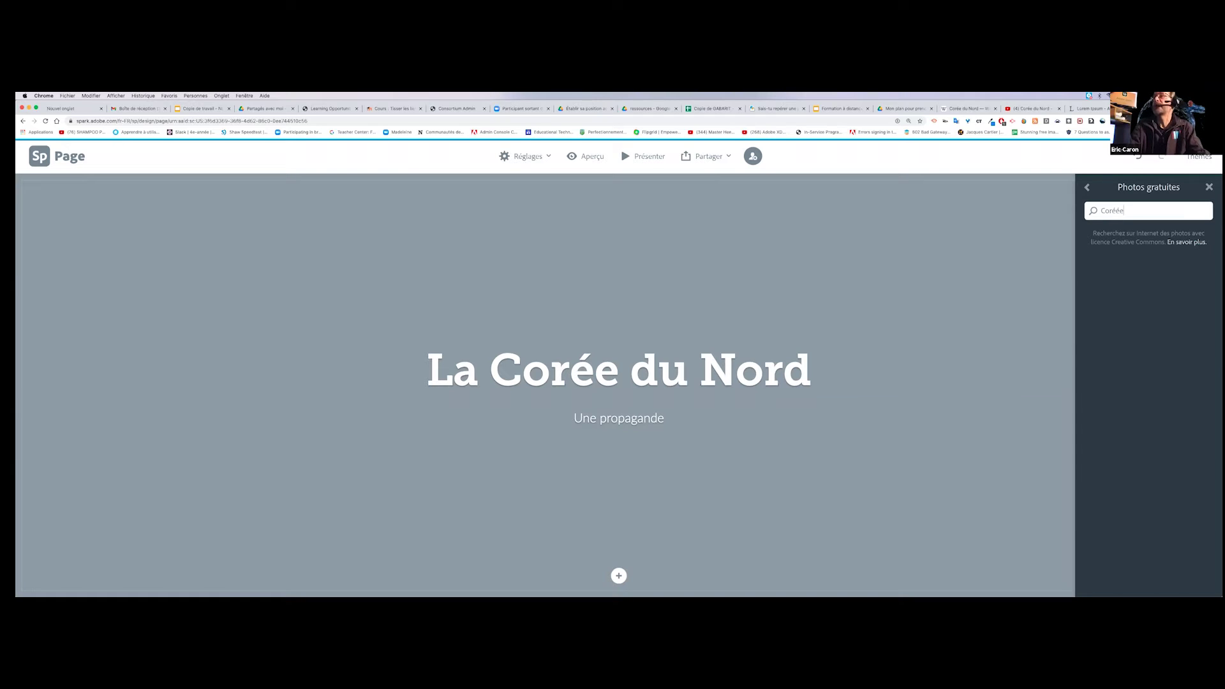
key("BackSpace")
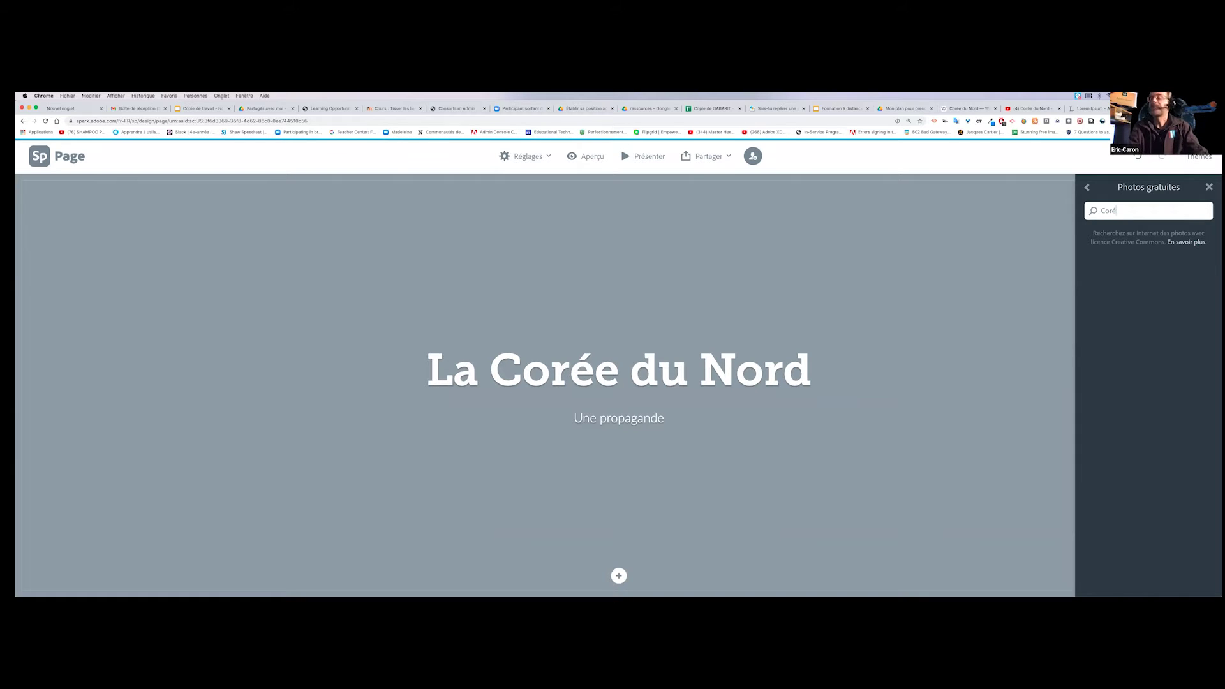
type("du Nord")
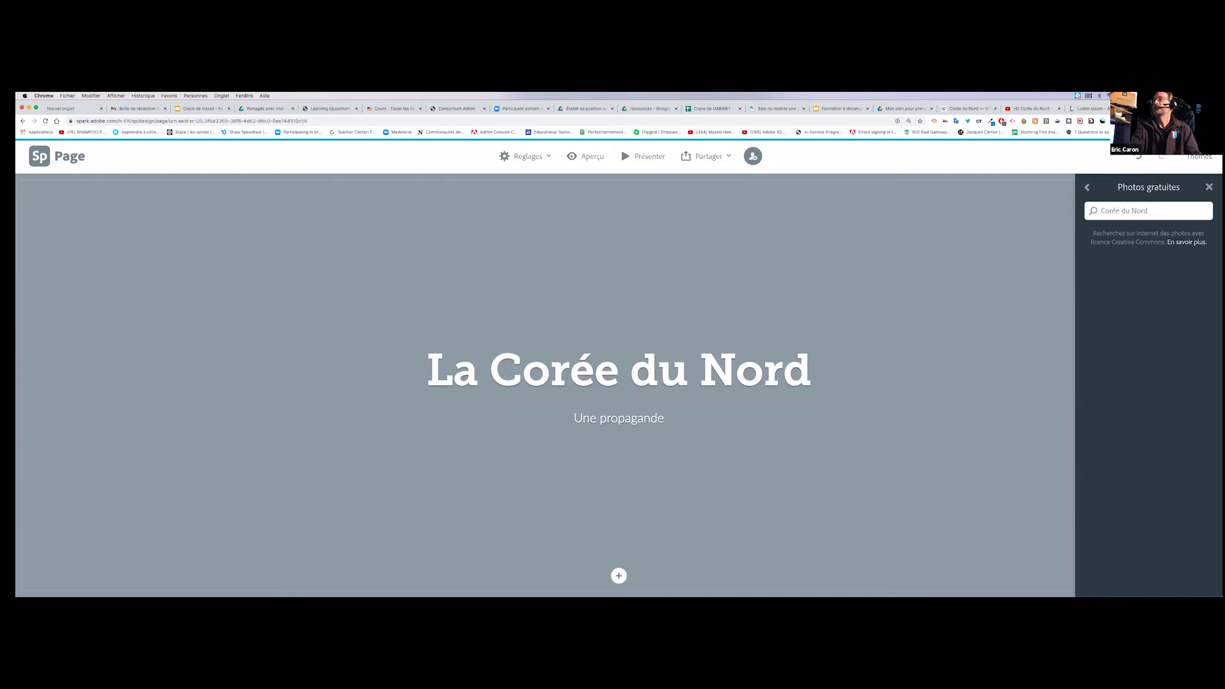
key("Return")
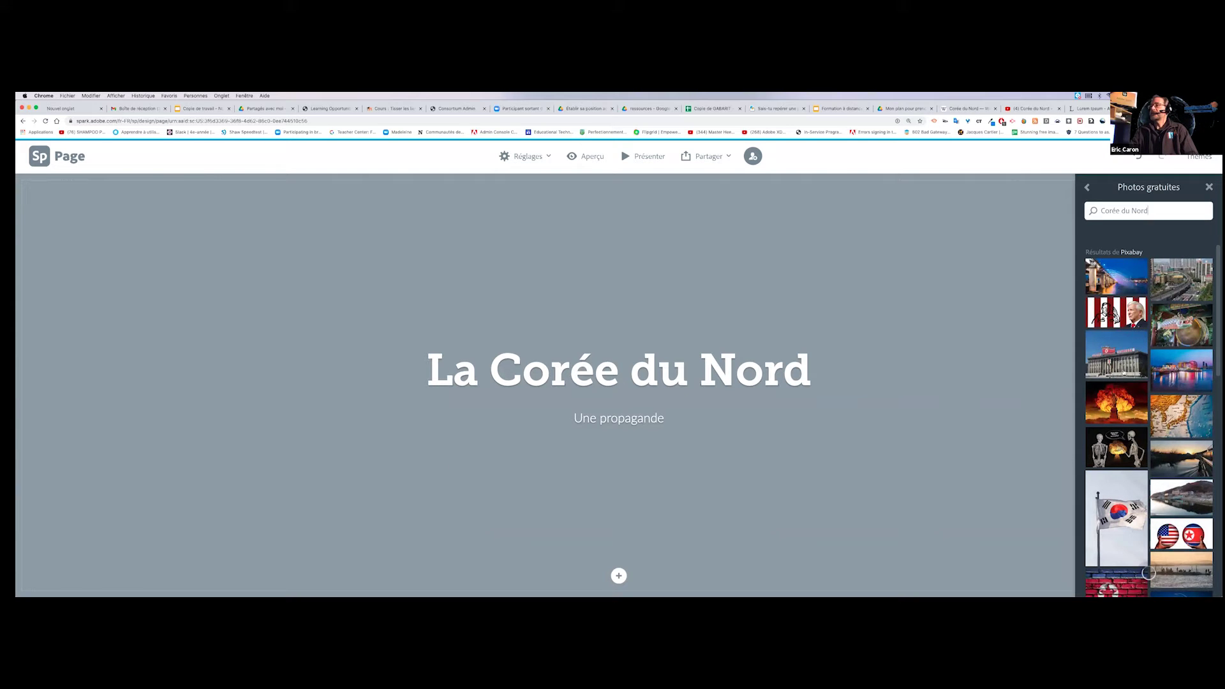
left_click(1109, 351)
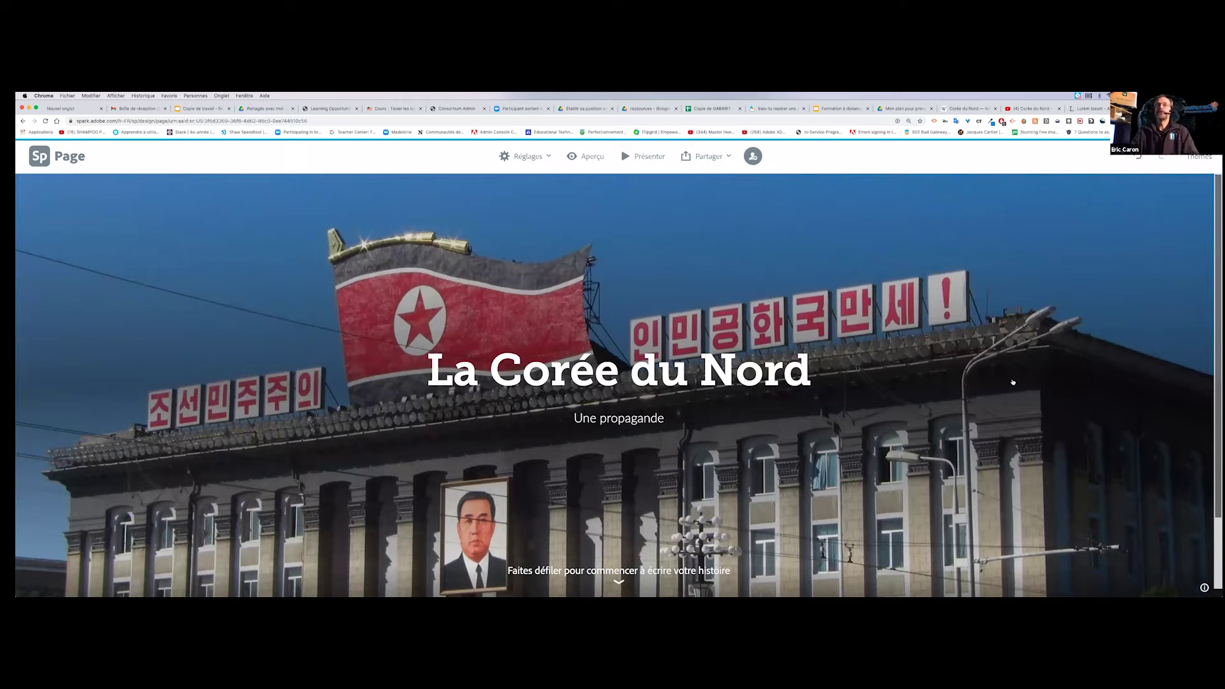
Insert a split layout section directly below the cover.
scroll(1013, 382, "down", 2)
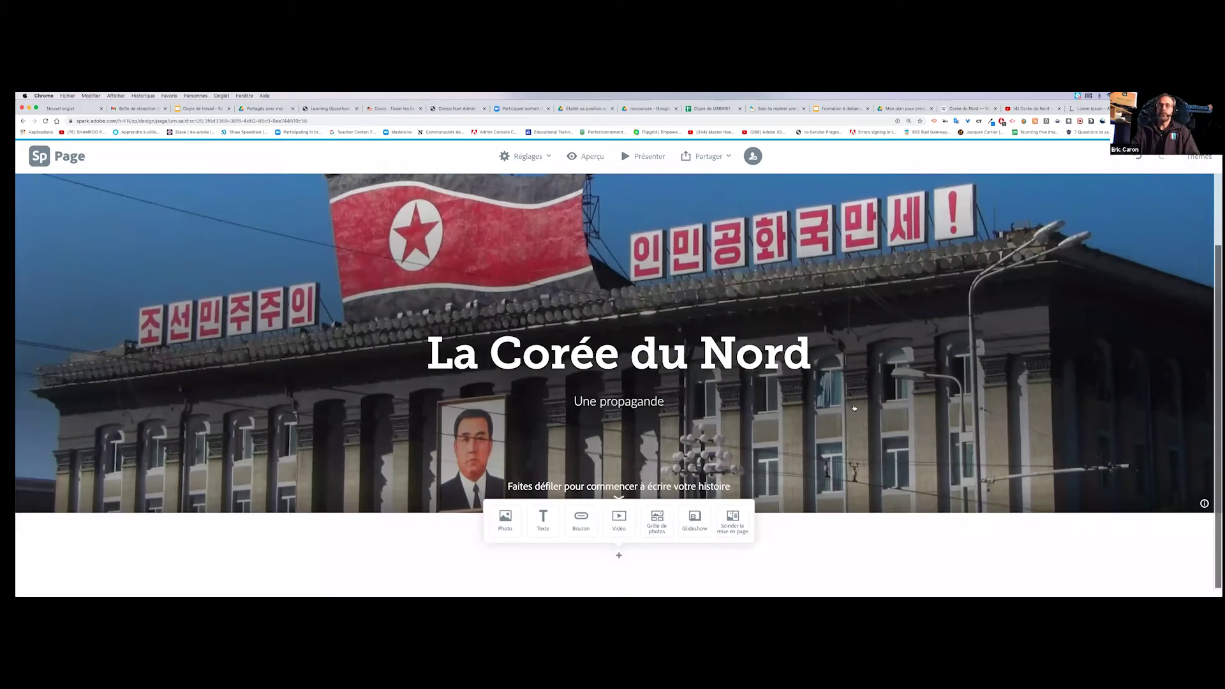
scroll(856, 412, "up", 2)
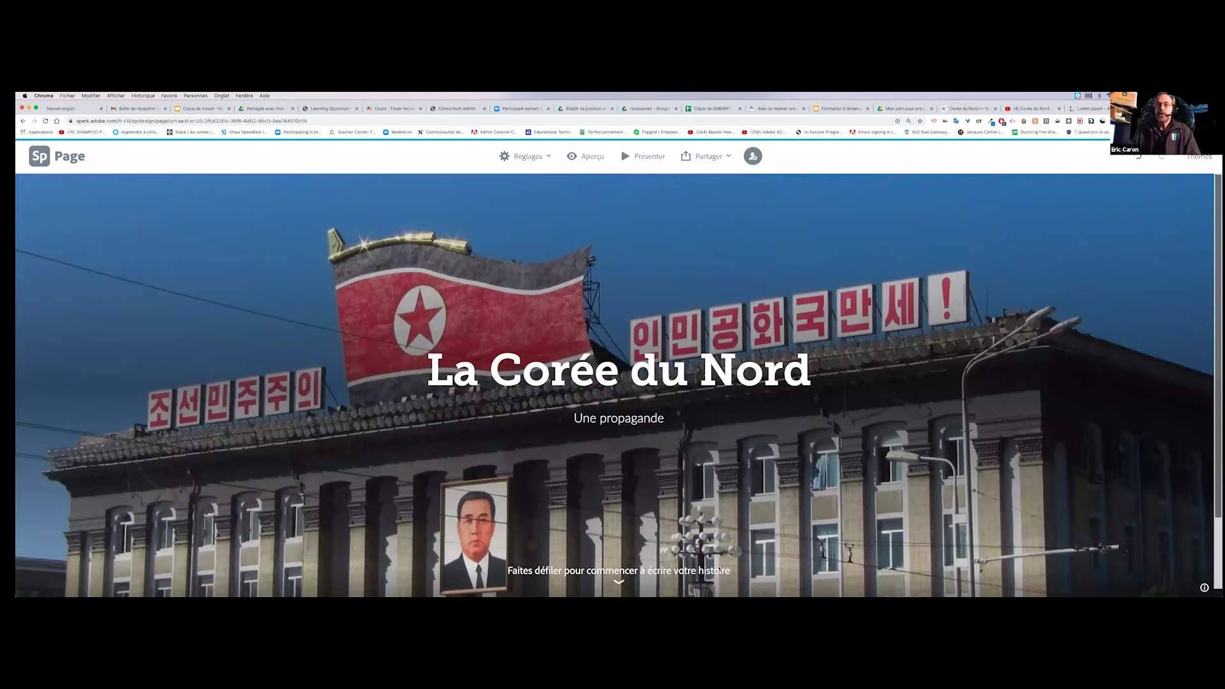
scroll(819, 415, "down", 1)
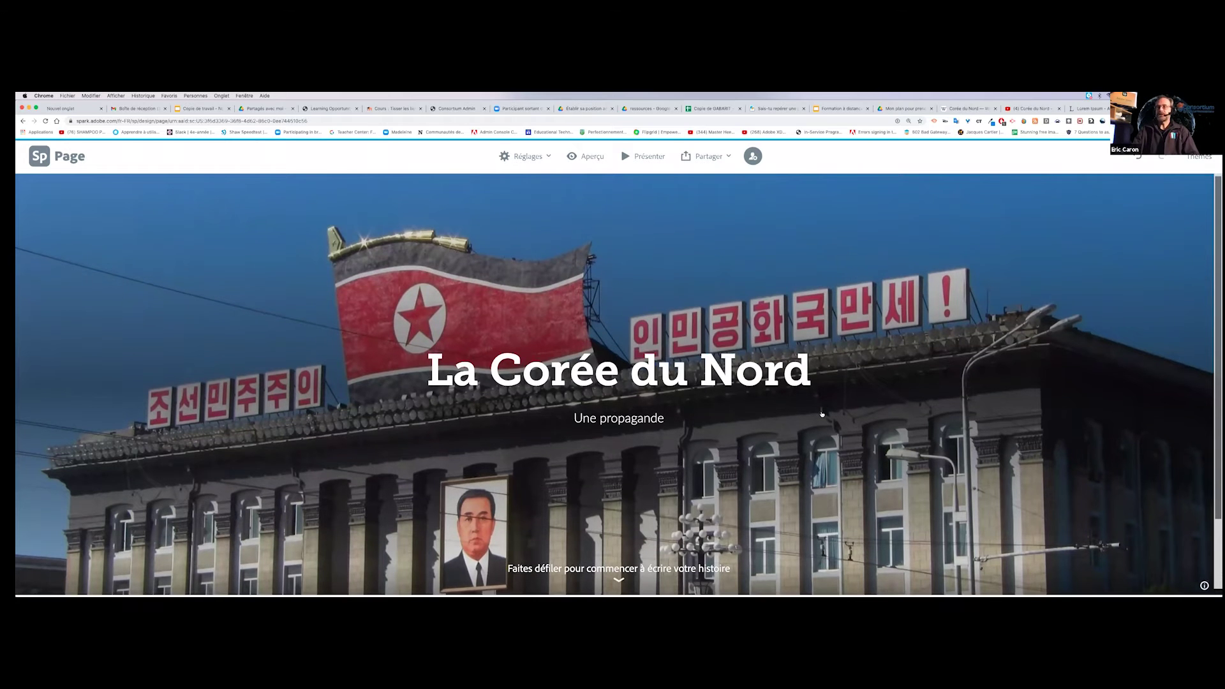
scroll(823, 411, "down", 3)
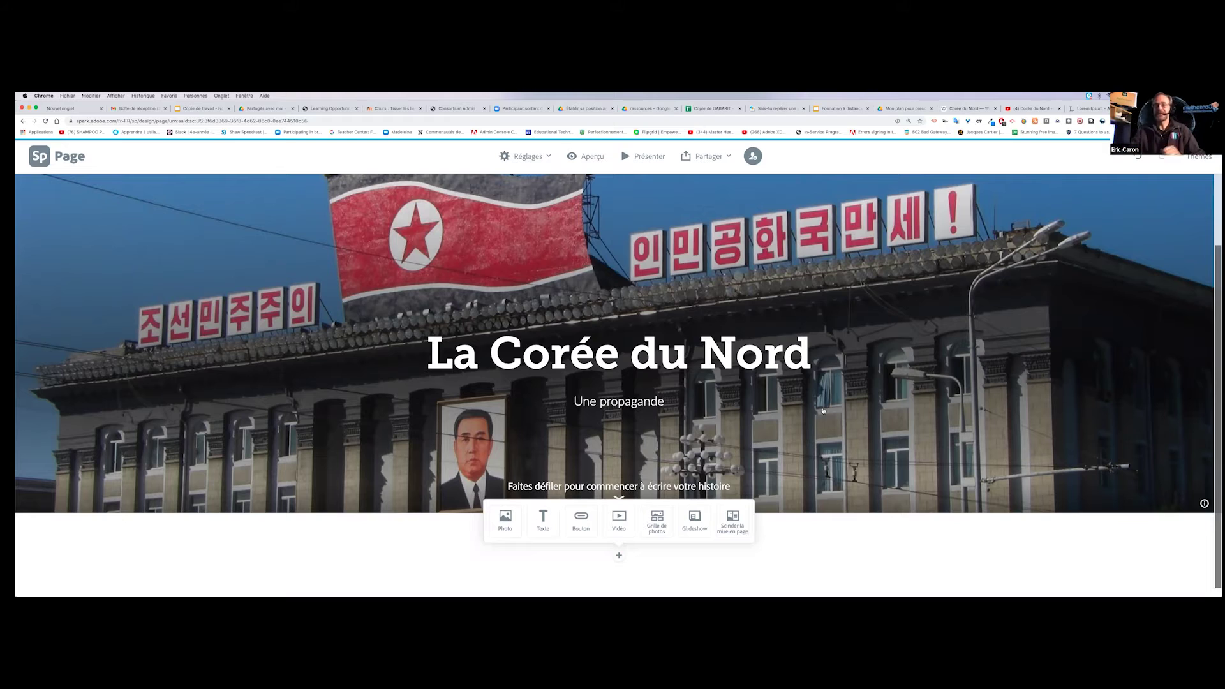
left_click(732, 519)
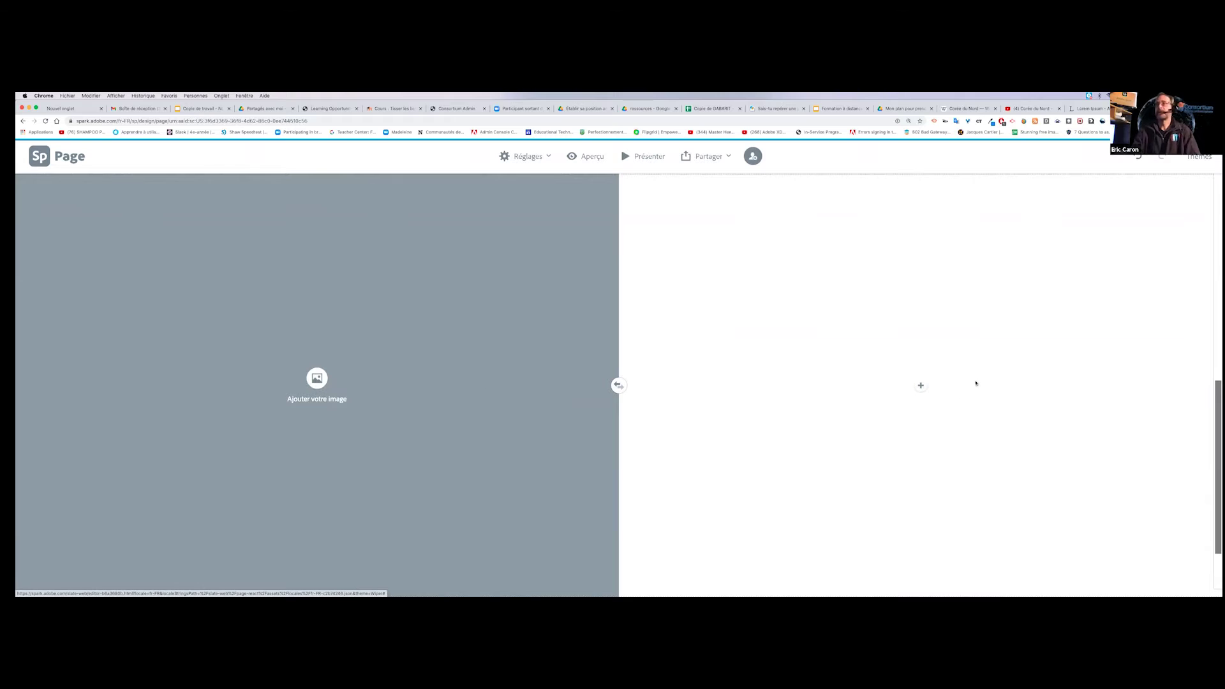
Swap the halves of the split layout and fill its image half with the illuminated bridge photo from the free photos.
left_click(920, 386)
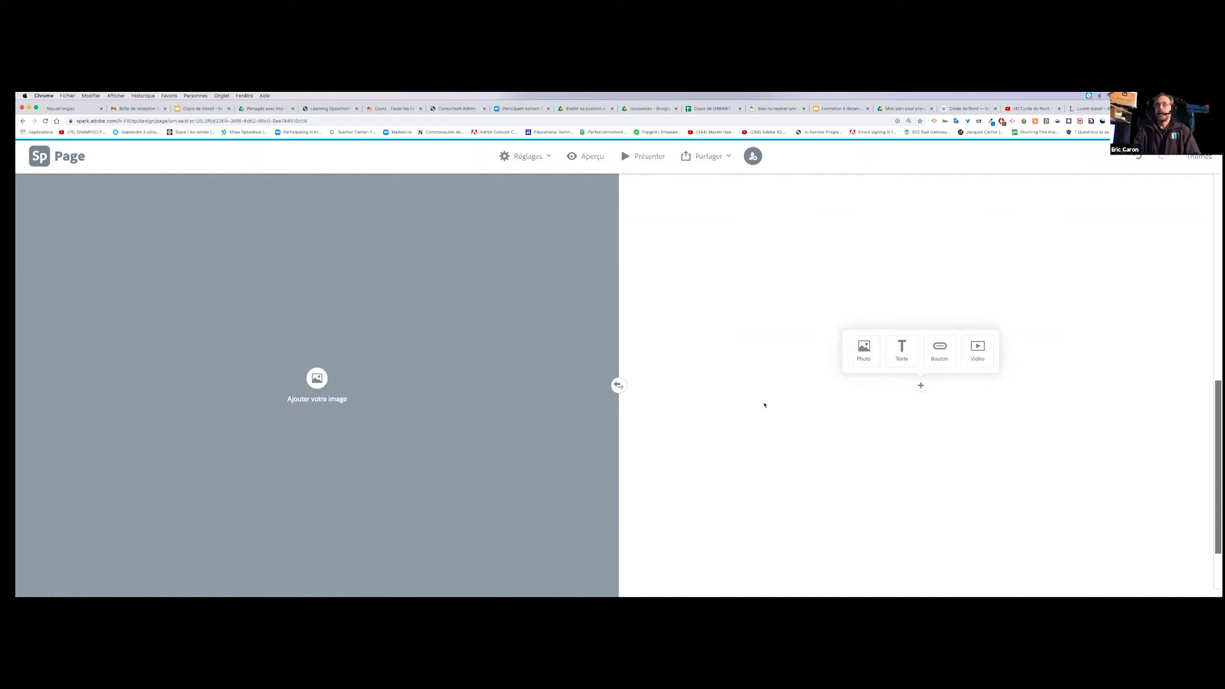
mouse_move(618, 385)
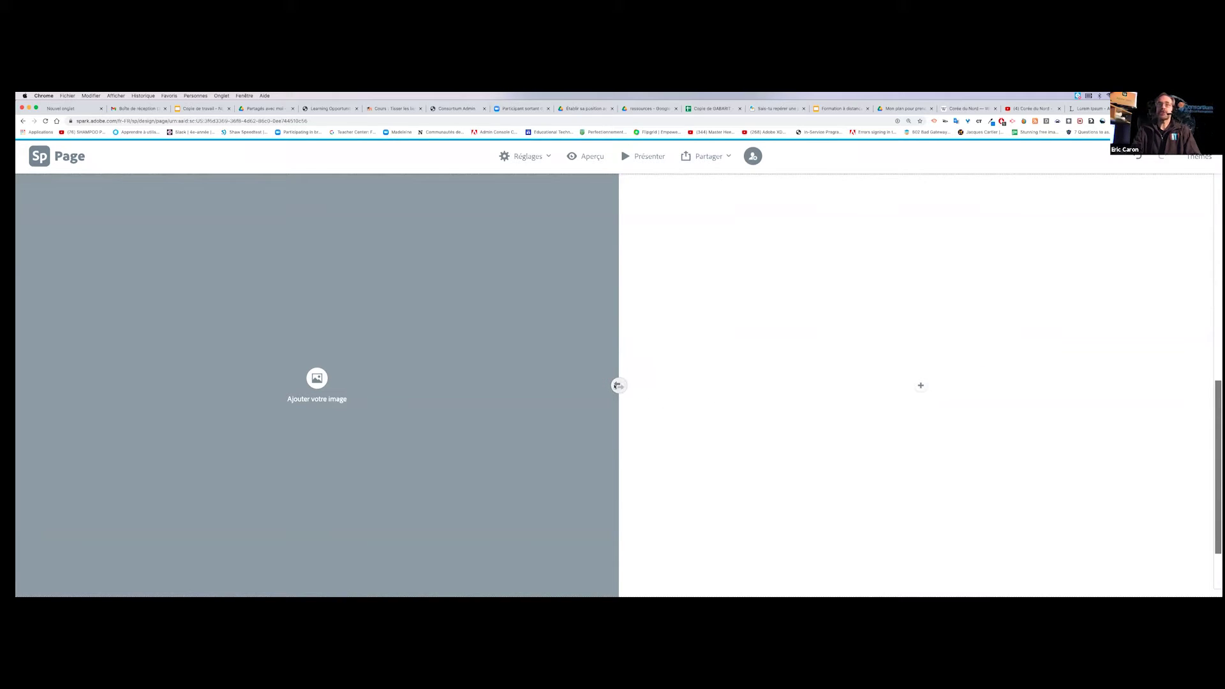
left_click(617, 386)
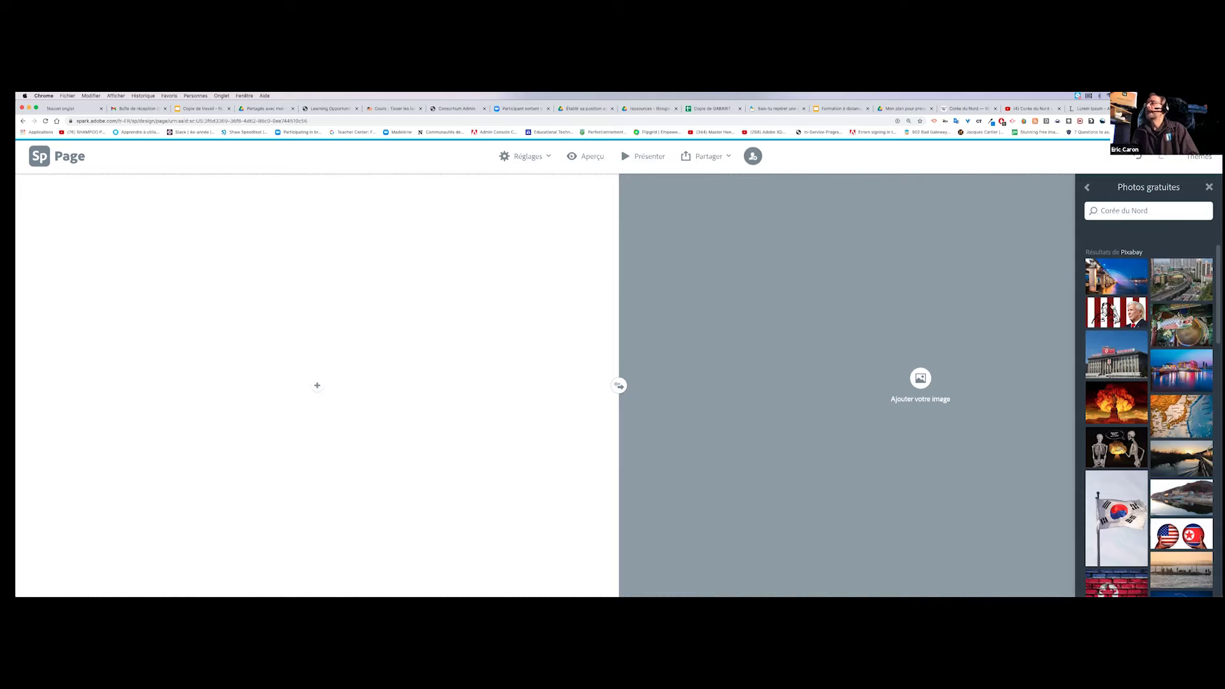
left_click(1129, 278)
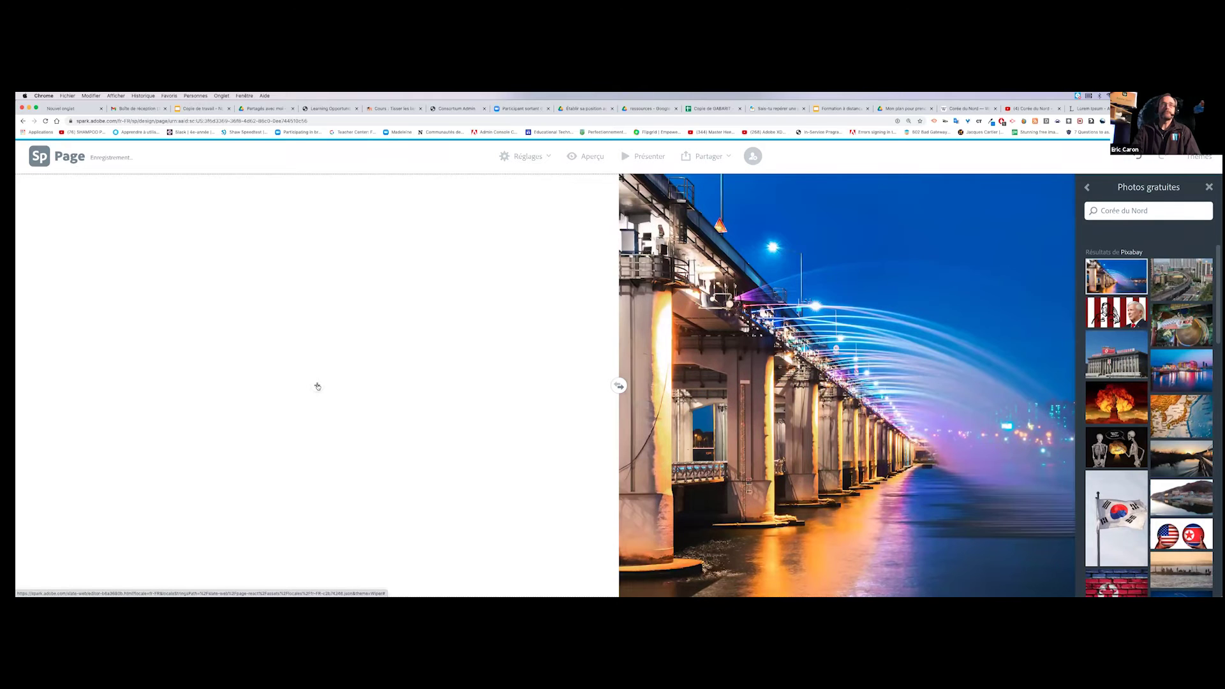
Add a text block to the empty half of the split layout and paste the five Lorem Ipsum paragraphs copied from lipsum.com.
left_click(317, 386)
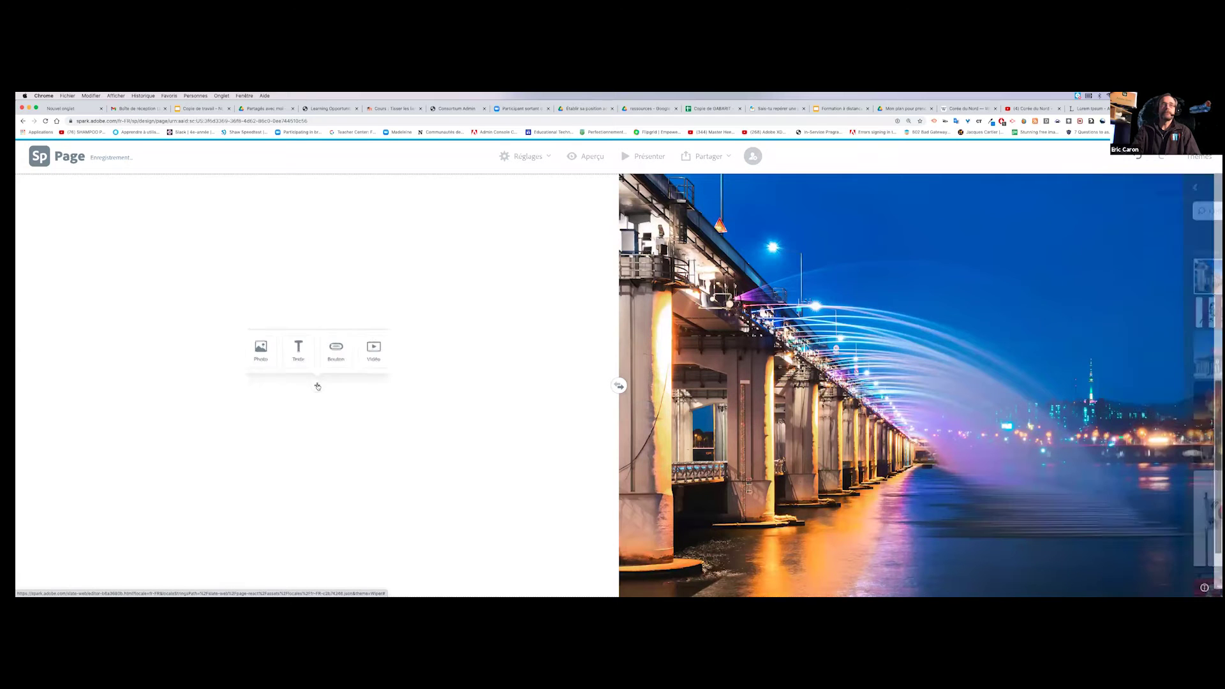
left_click(298, 350)
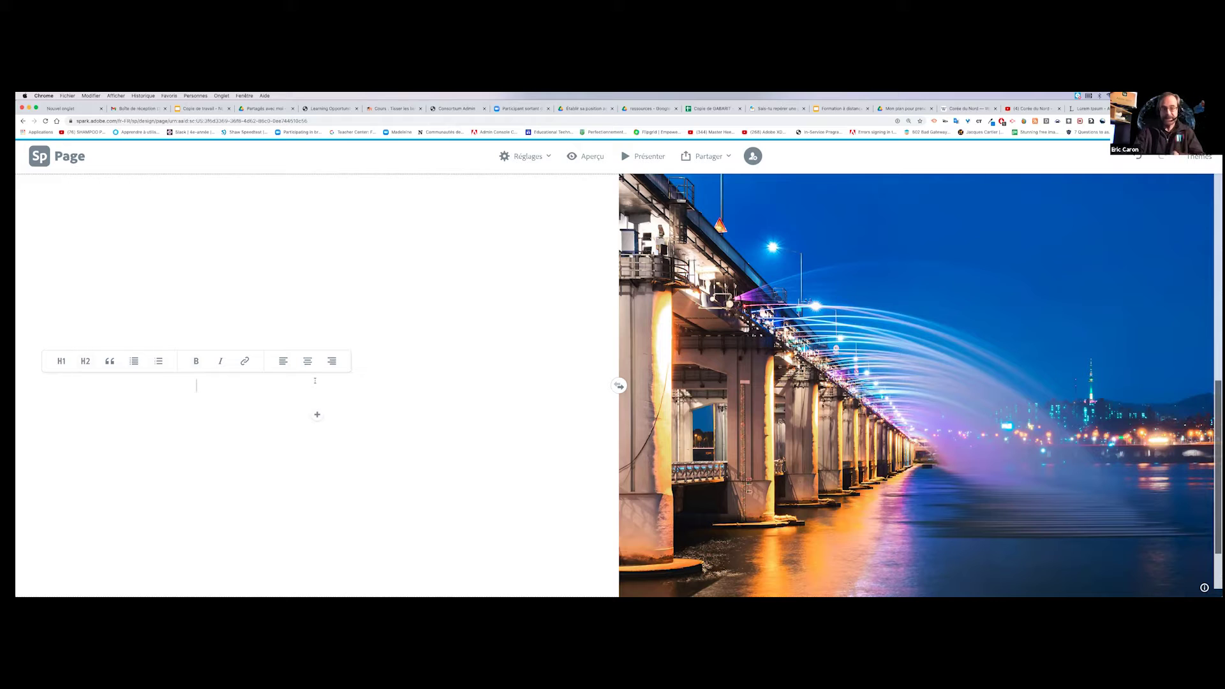
left_click(1098, 110)
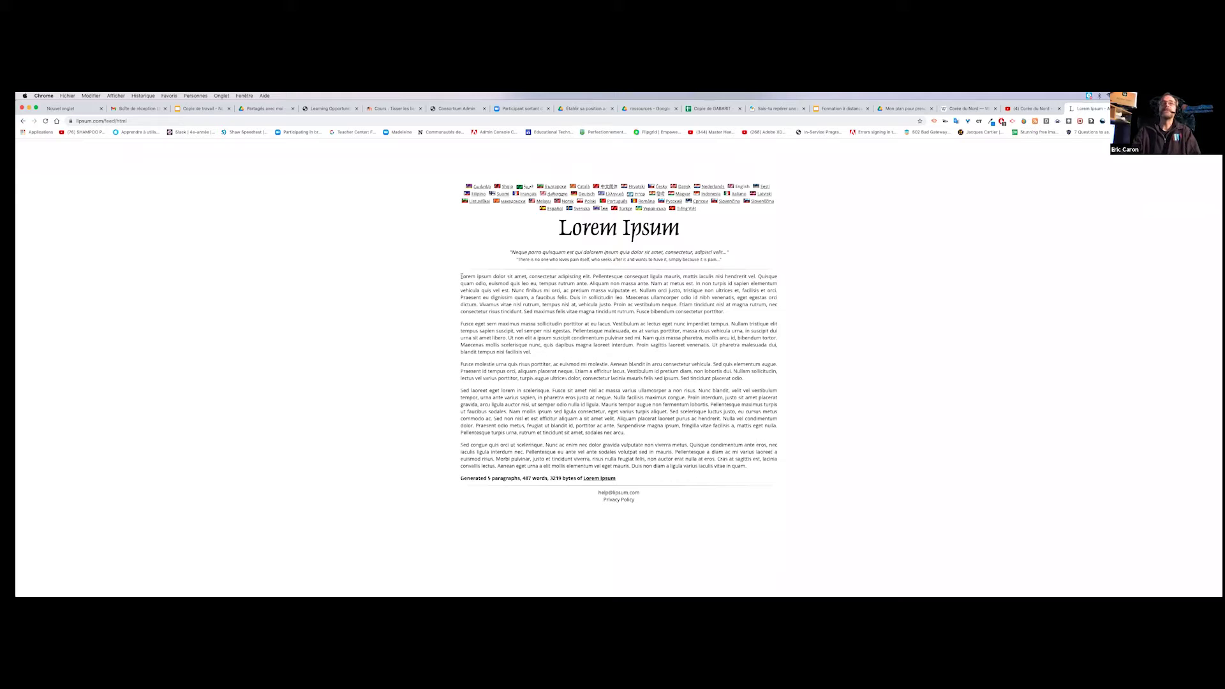
left_click_drag(459, 276, 780, 471)
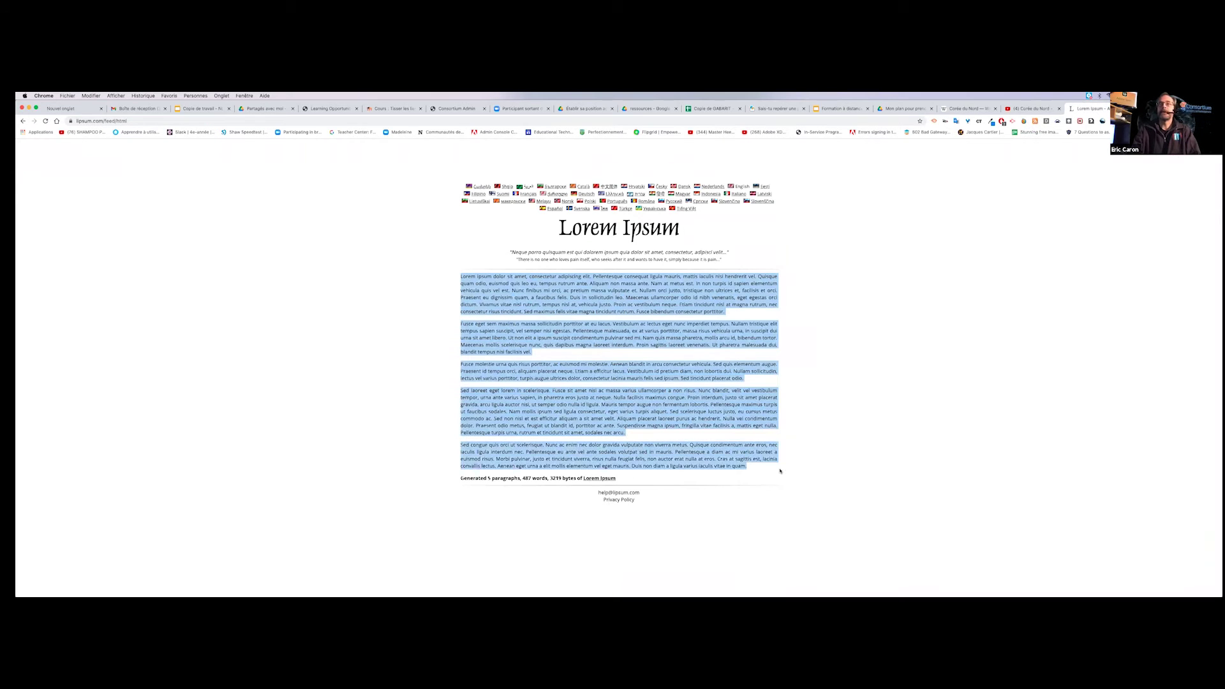
right_click(689, 379)
left_click(705, 391)
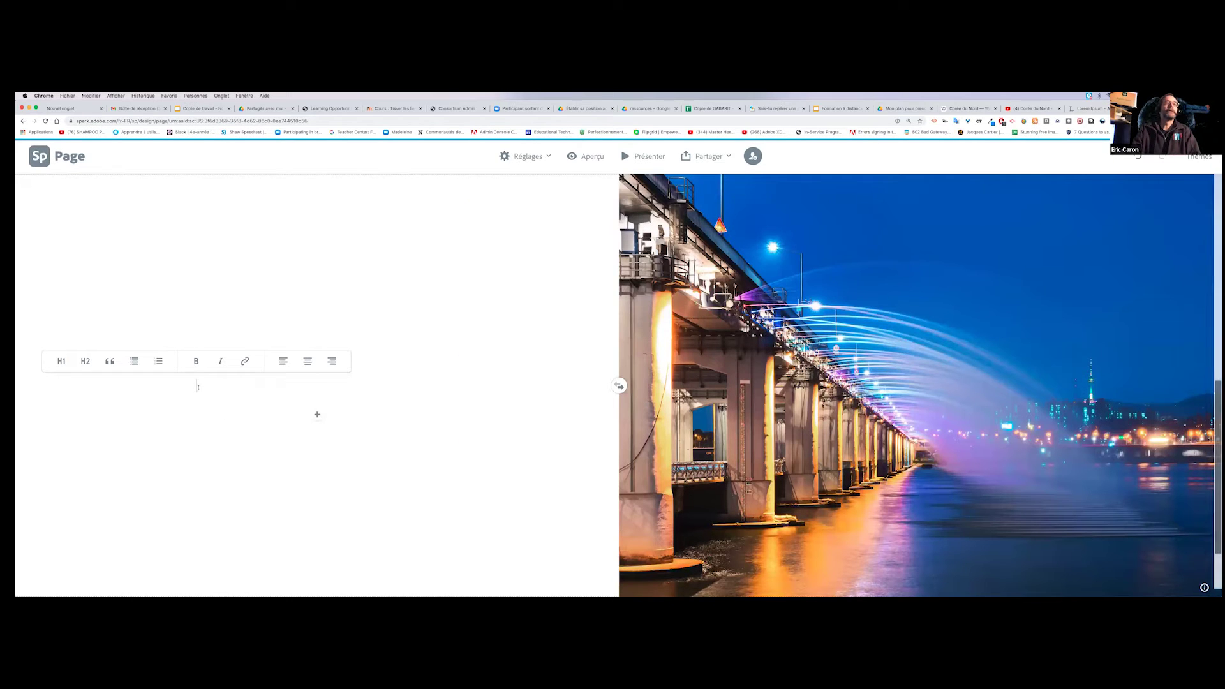
right_click(199, 386)
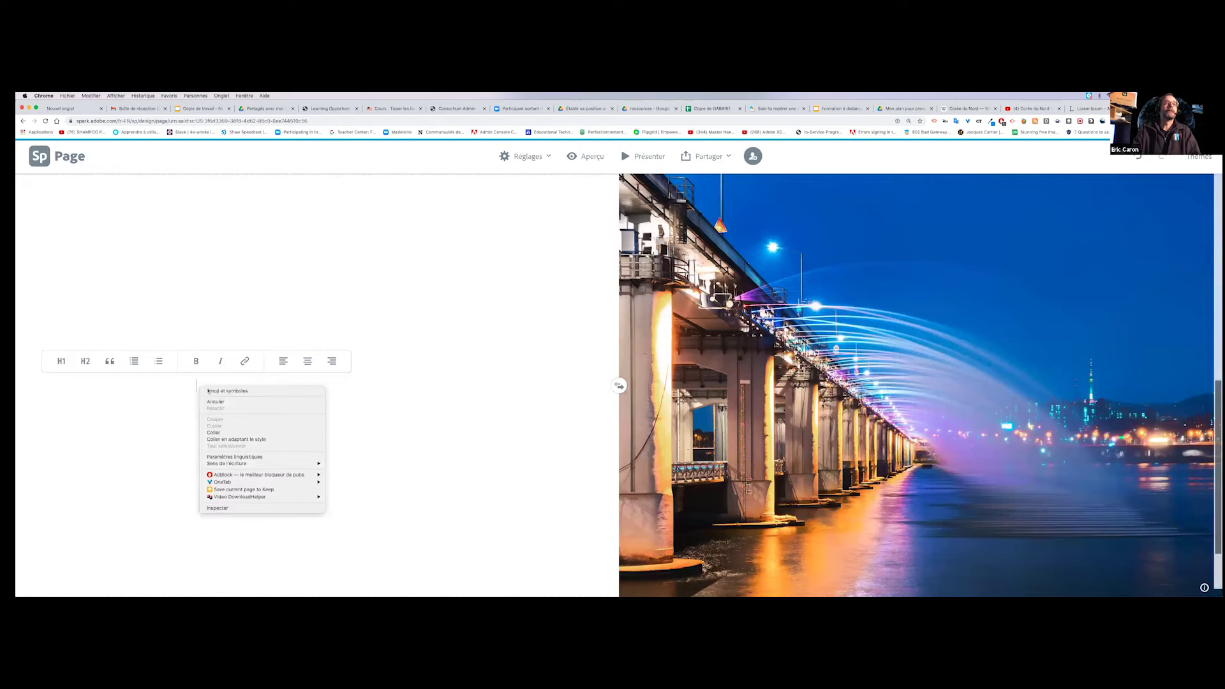
left_click(248, 432)
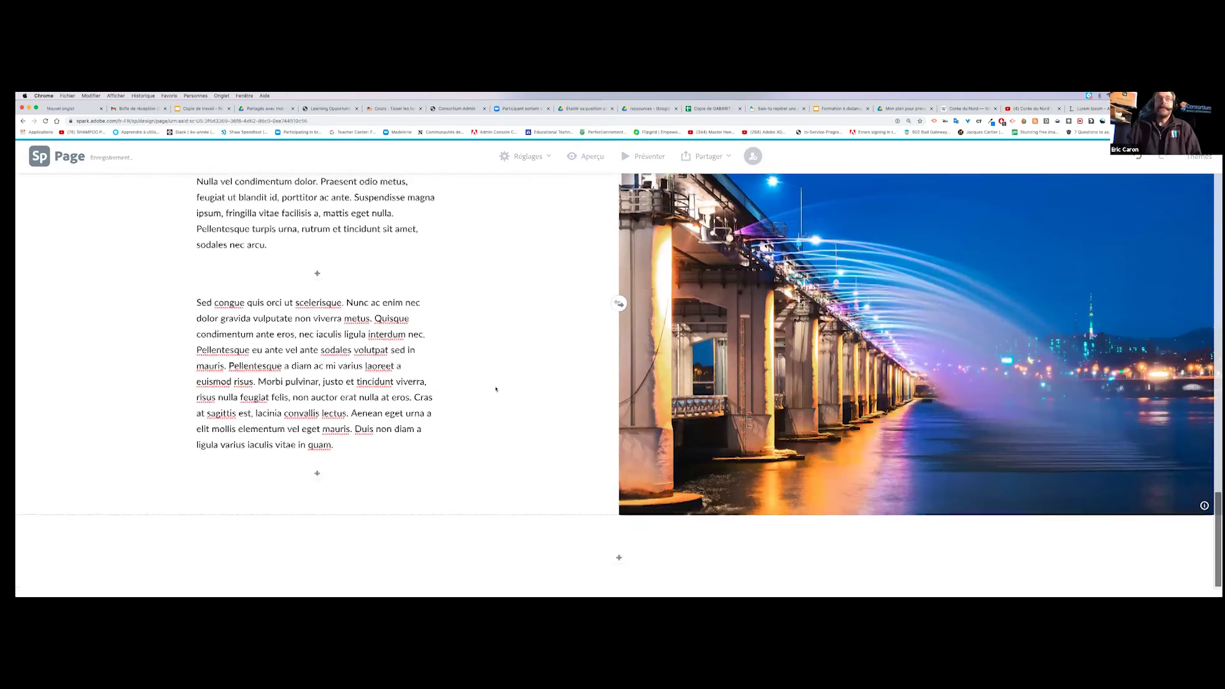
Insert a button between the first and second Lorem Ipsum paragraphs and label it "La Corée du Nord sur Wikipédia".
scroll(508, 389, "up", 10)
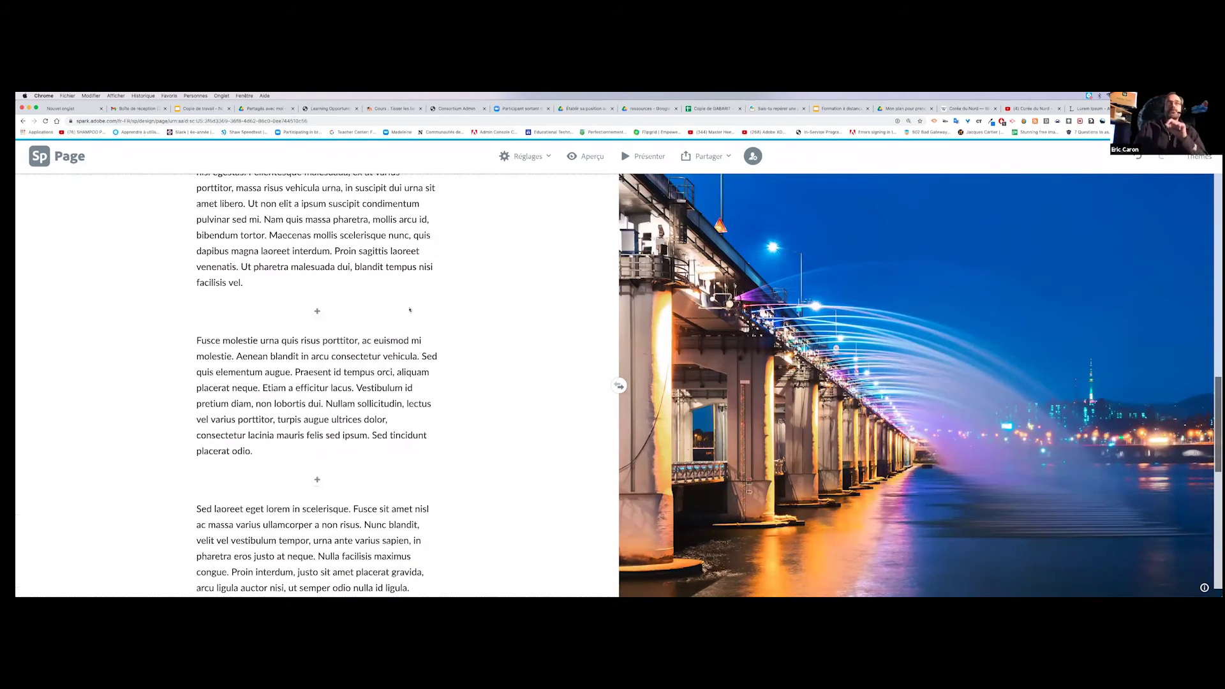
scroll(410, 311, "up", 10)
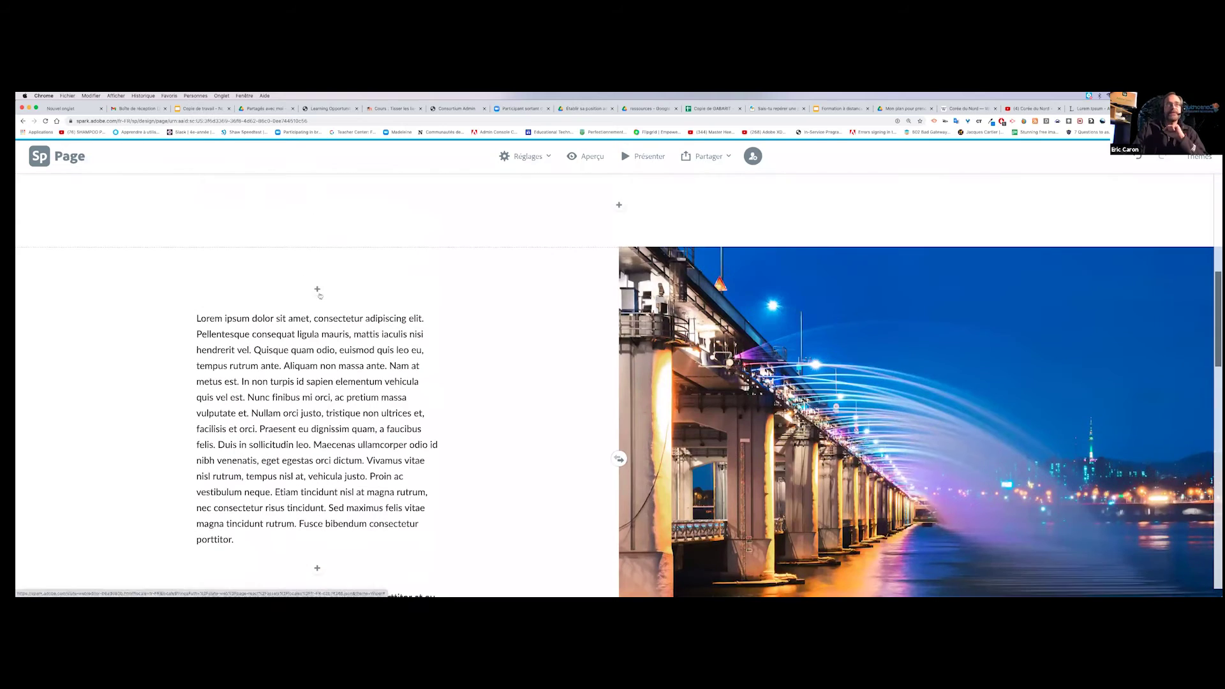
scroll(350, 453, "down", 3)
scroll(350, 452, "down", 3)
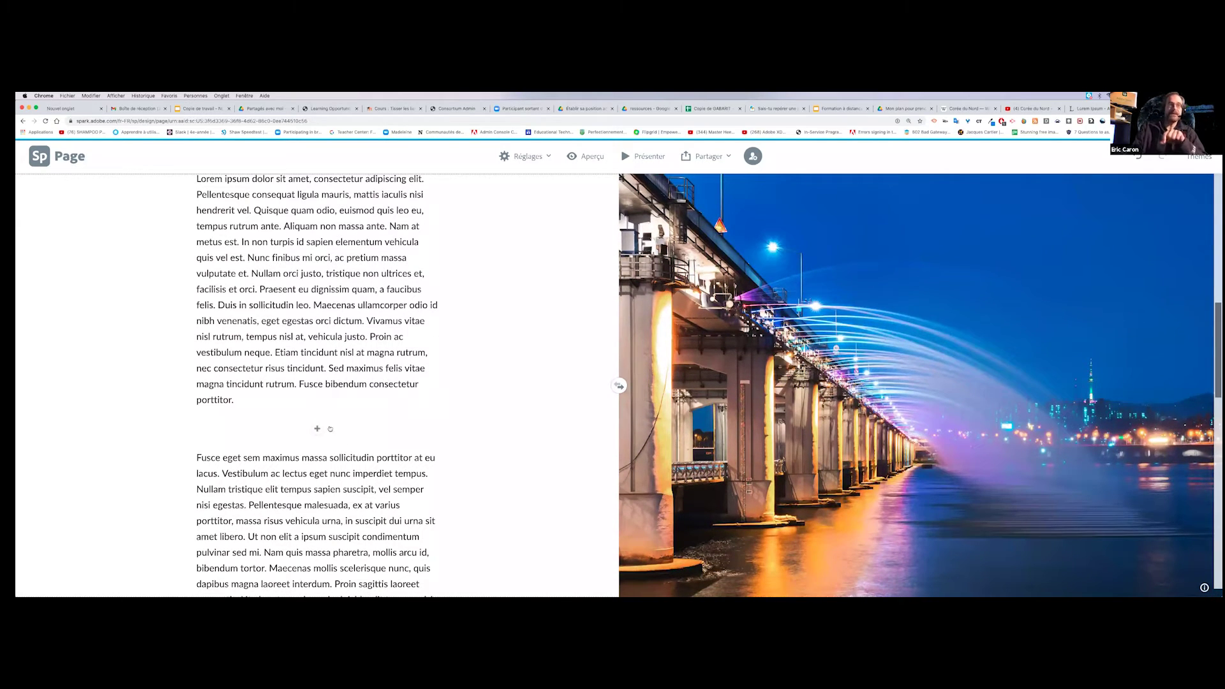
left_click(316, 430)
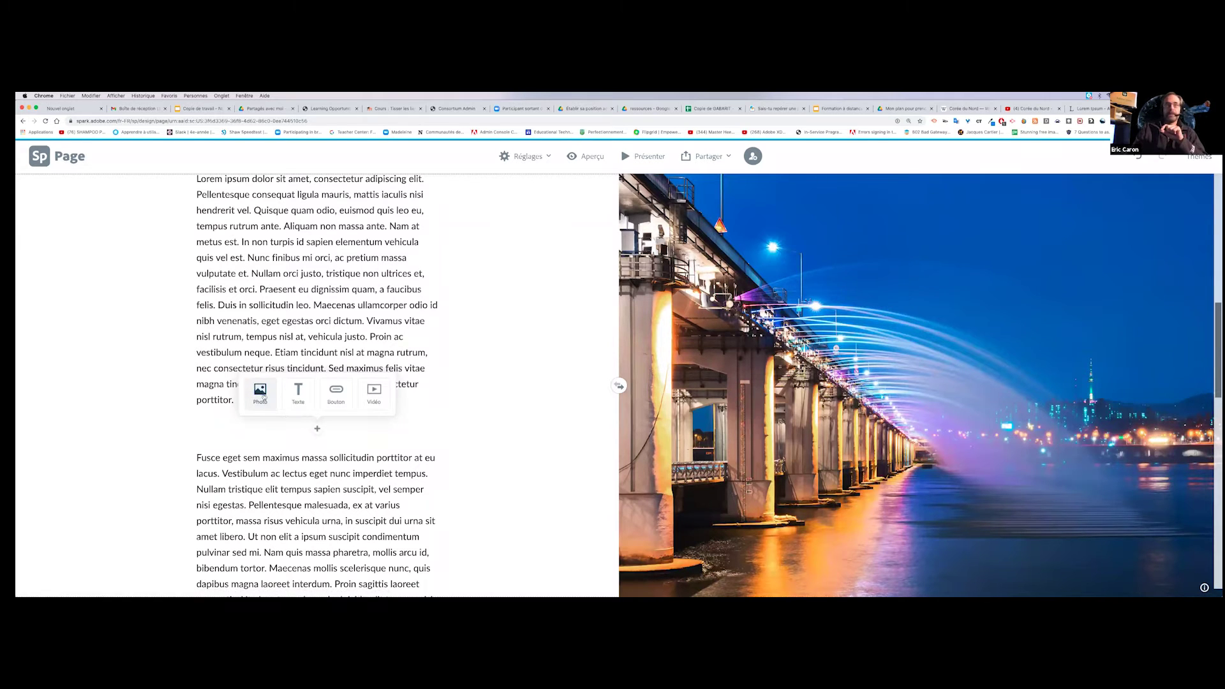
left_click(334, 399)
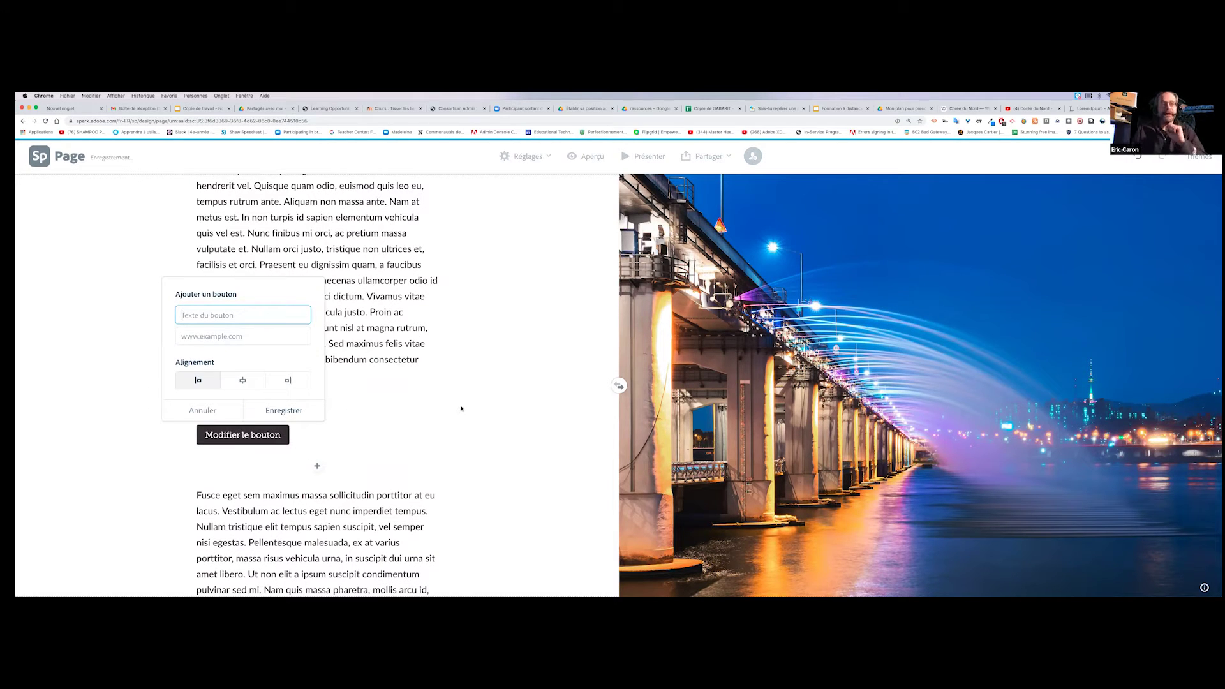
type("La ")
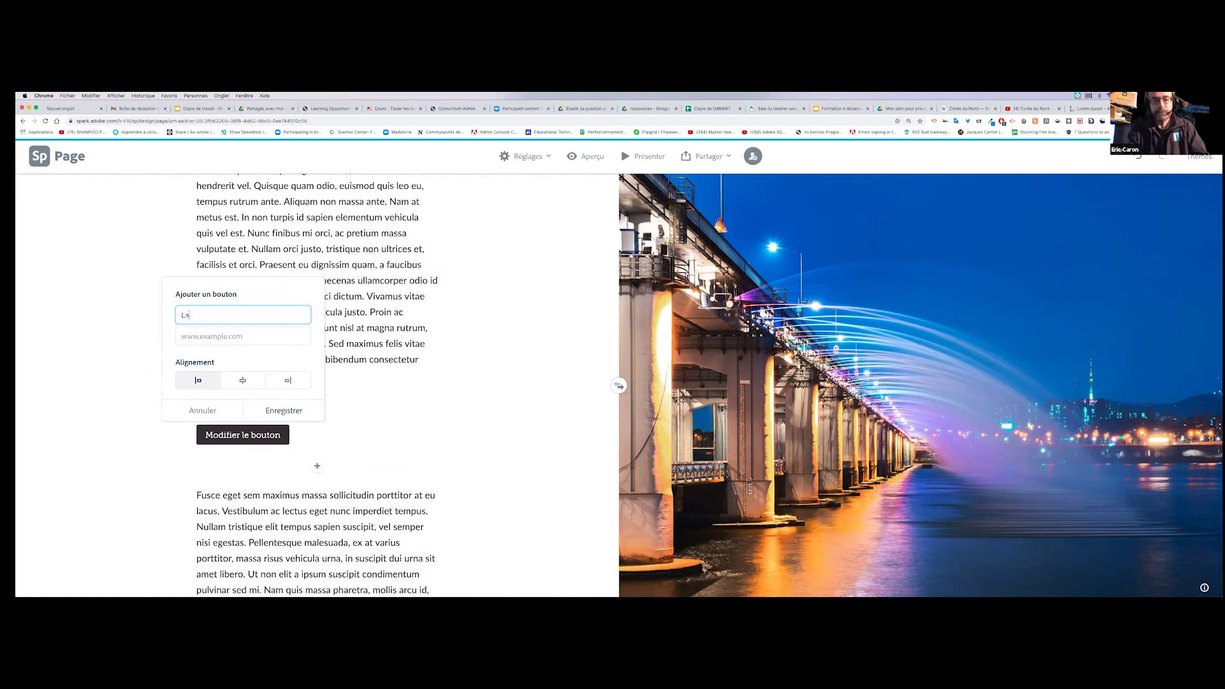
type("Cor")
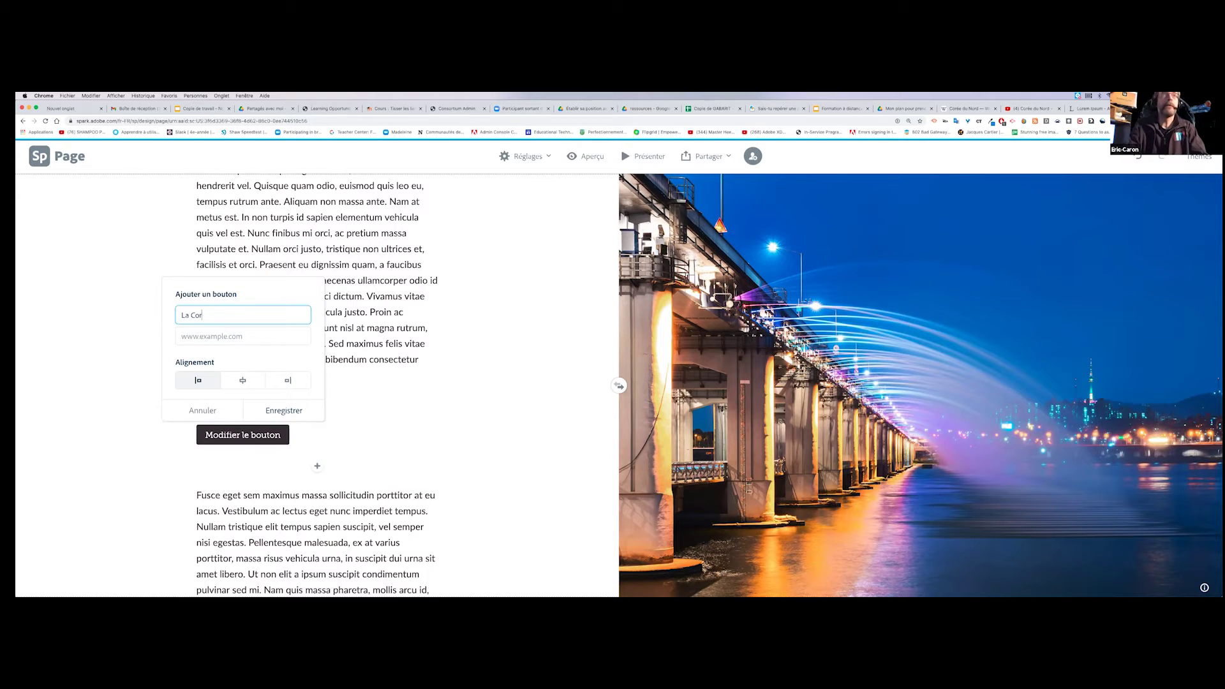
type("ée du ")
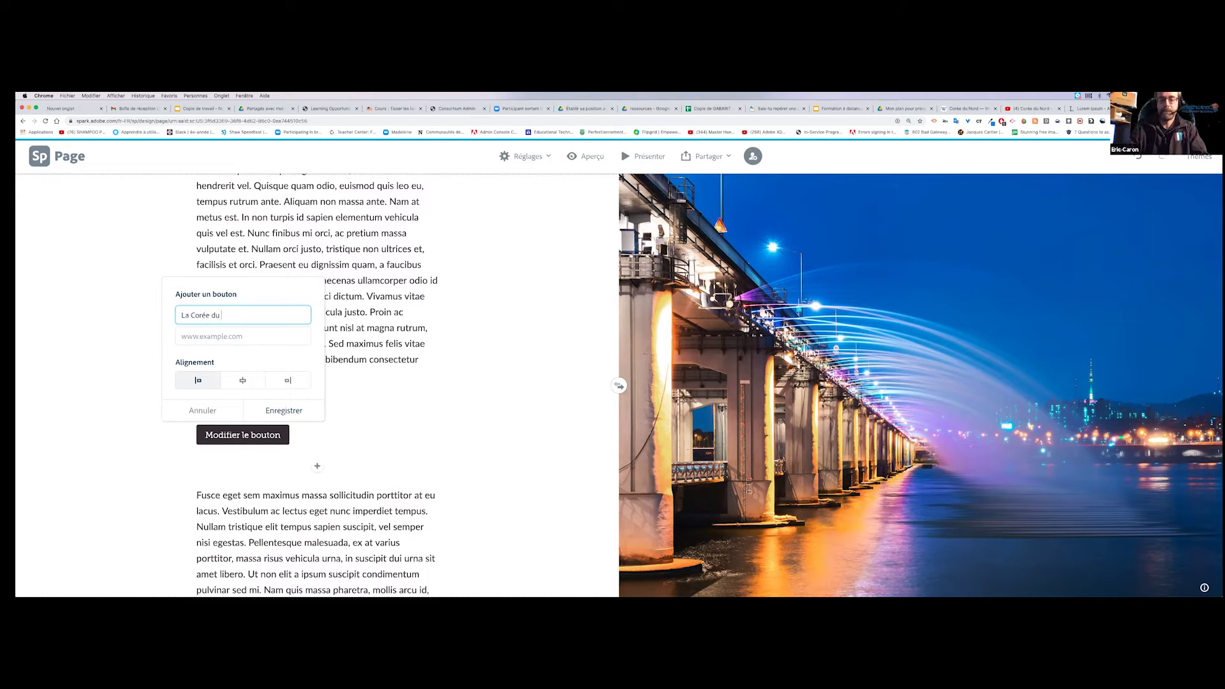
type("Nord sur")
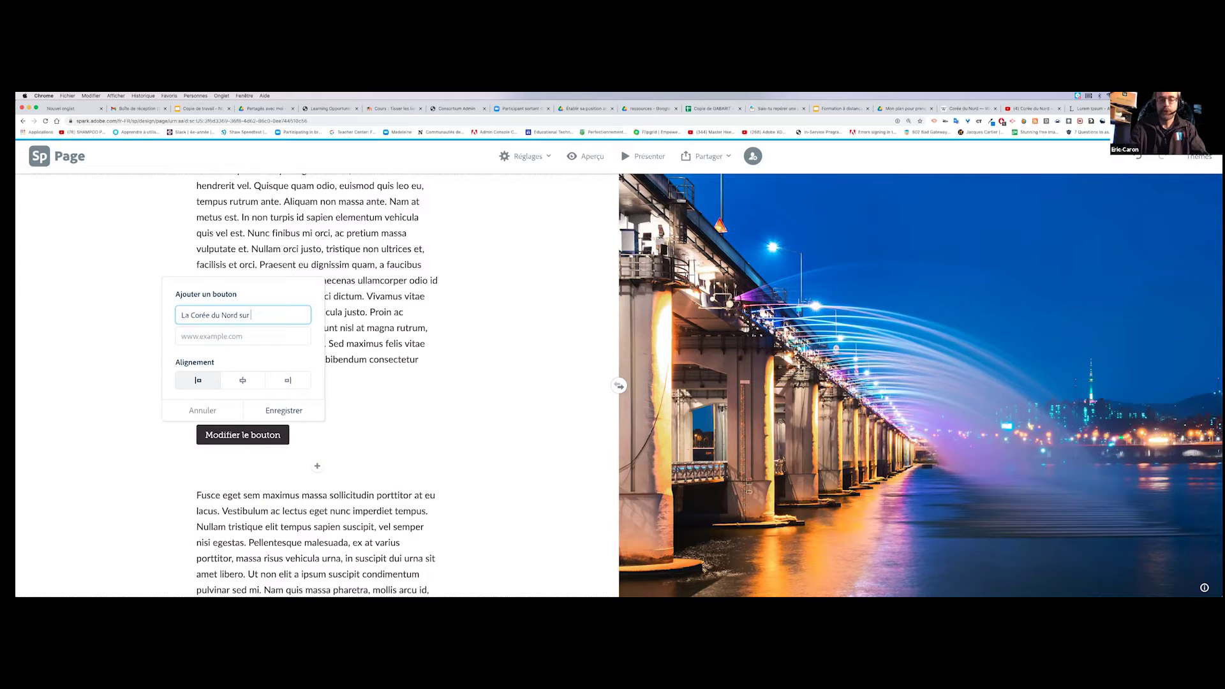
type(" Wikipédia")
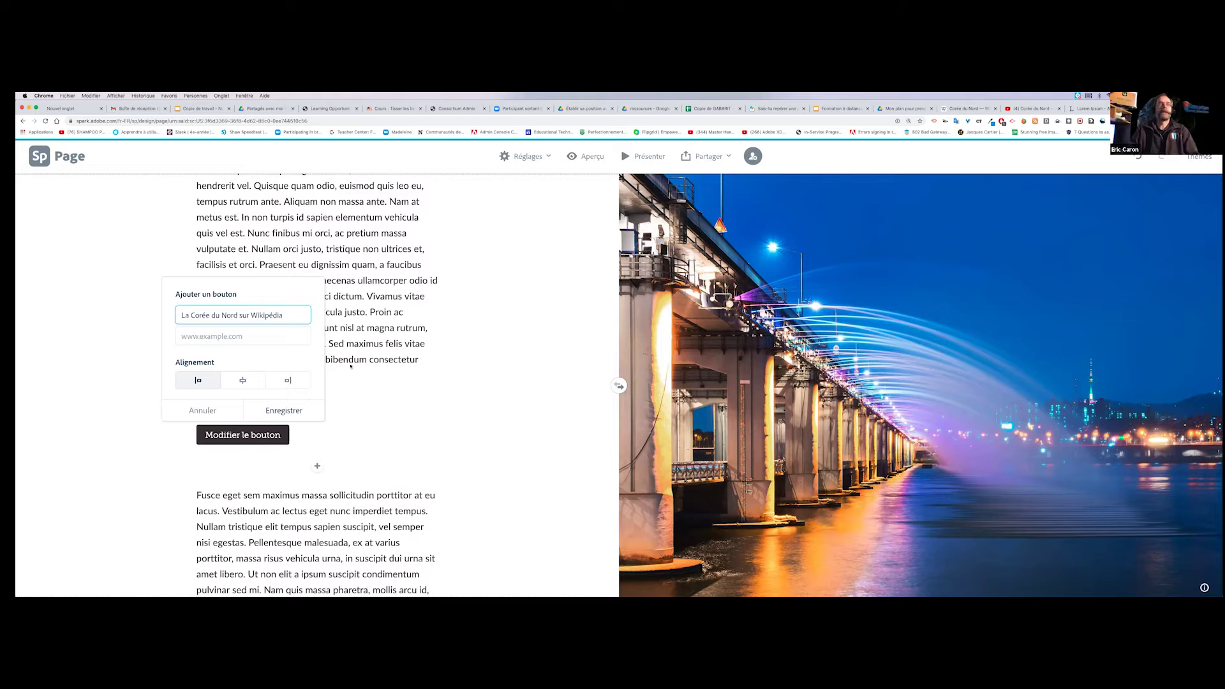
Link the button to the French Wikipedia article "Corée du Nord" using its copied address, centre the button and save it.
left_click(195, 334)
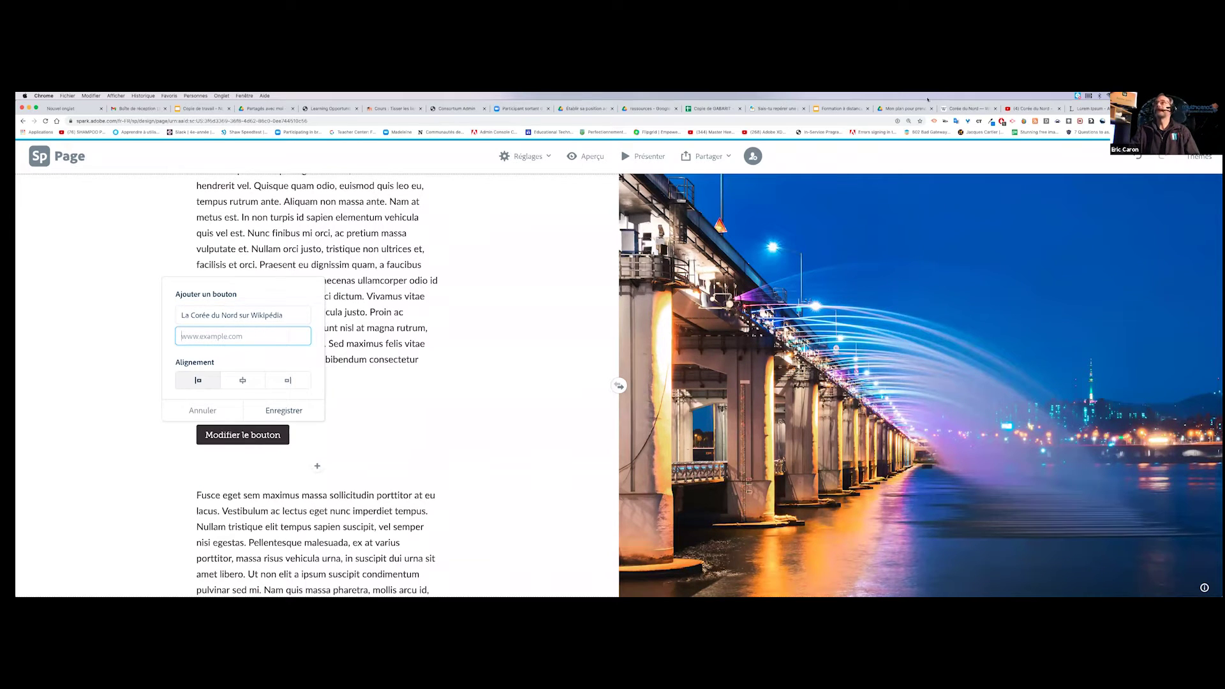
left_click(967, 109)
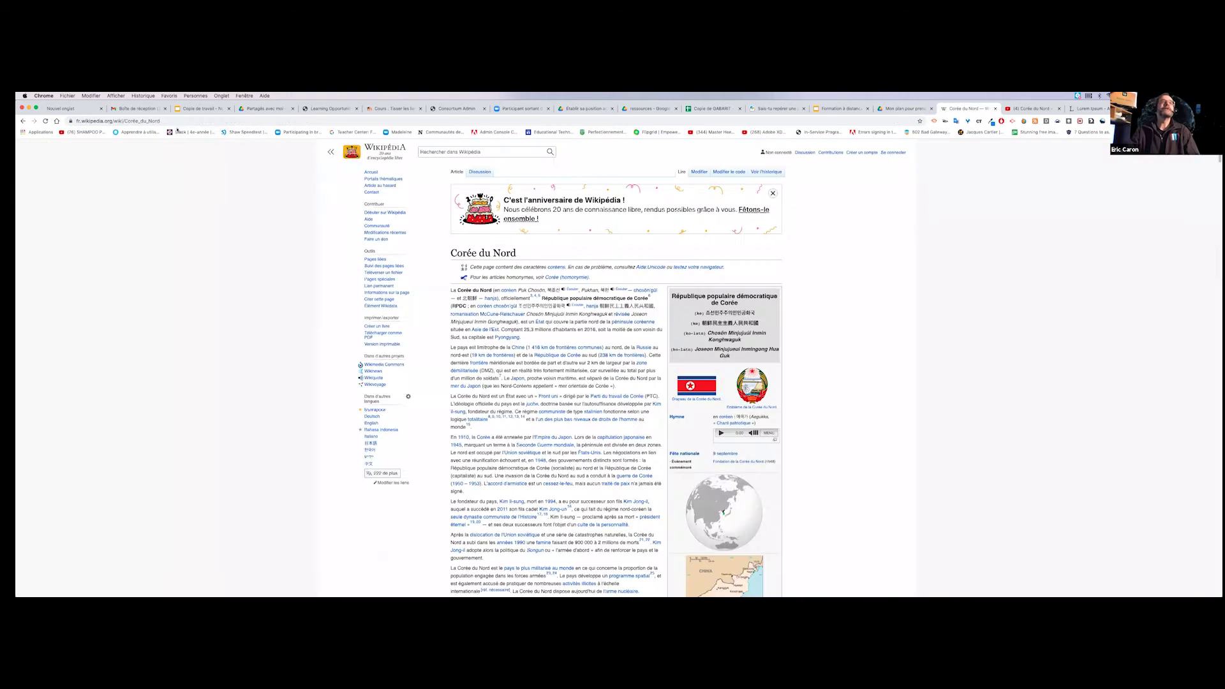
left_click(171, 121)
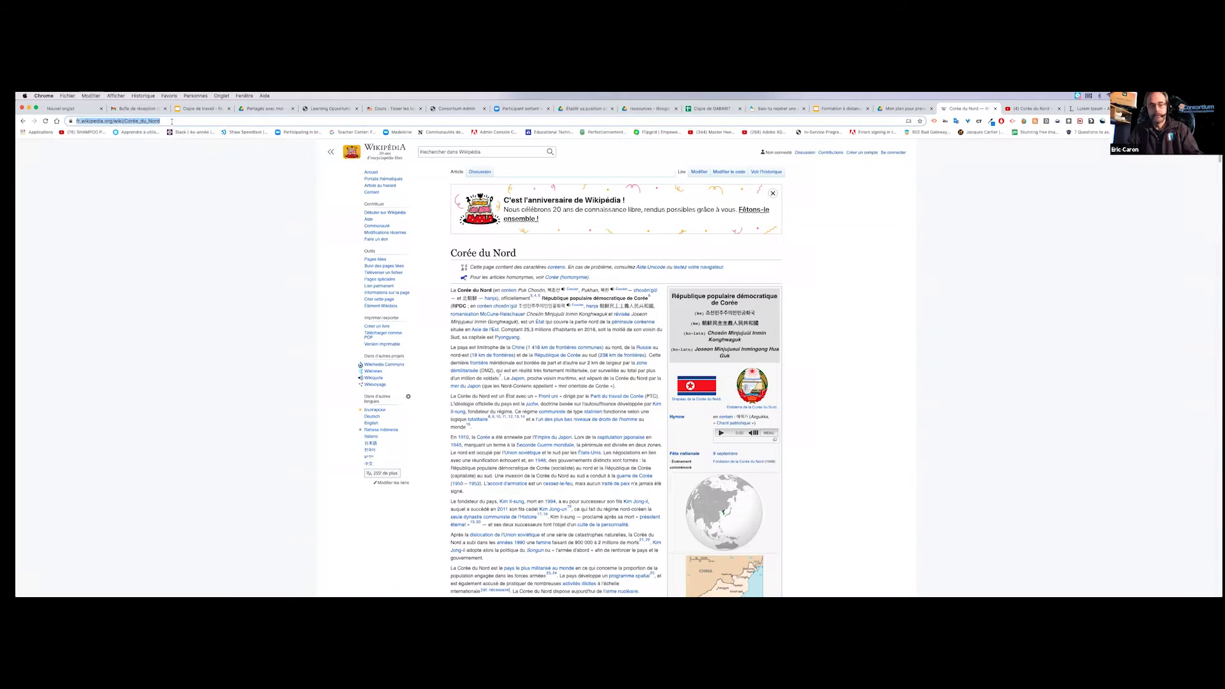
left_click(1156, 108)
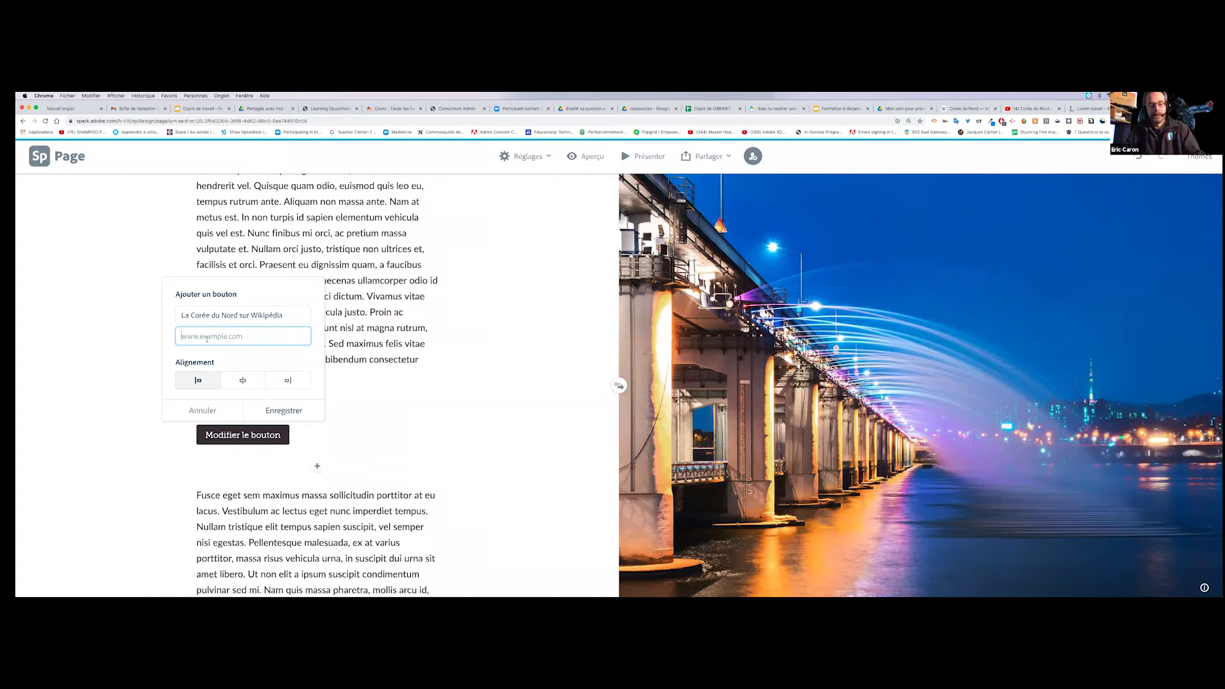
key("super+v")
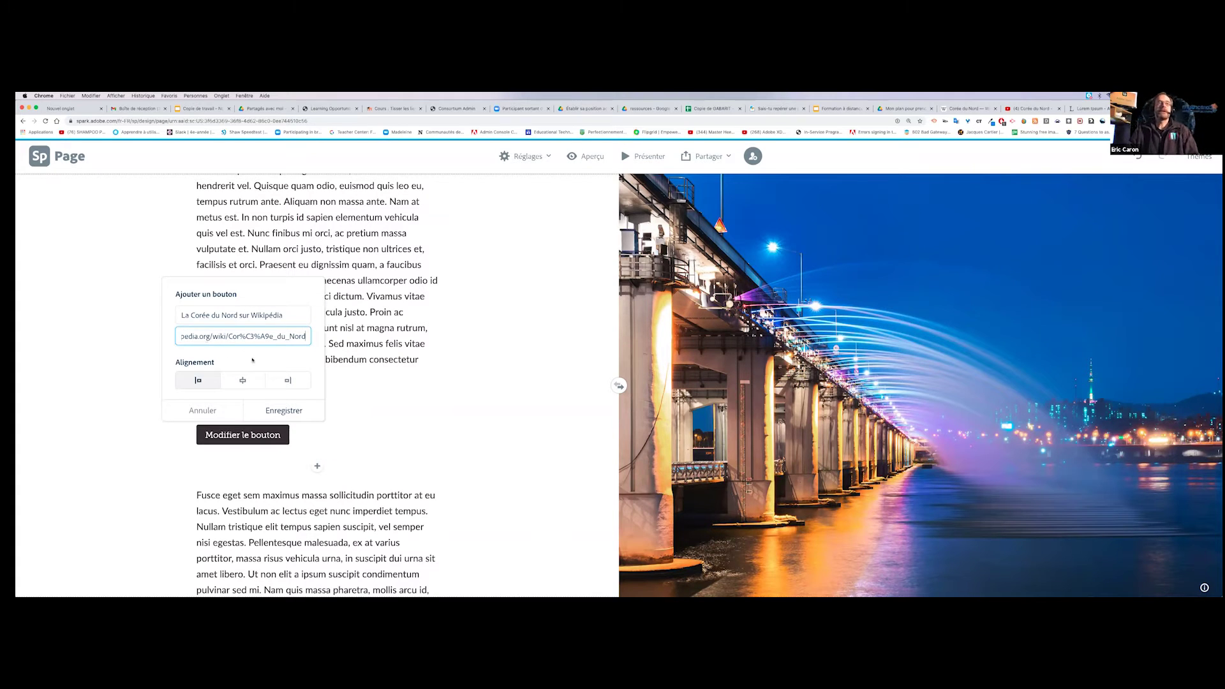
left_click(243, 380)
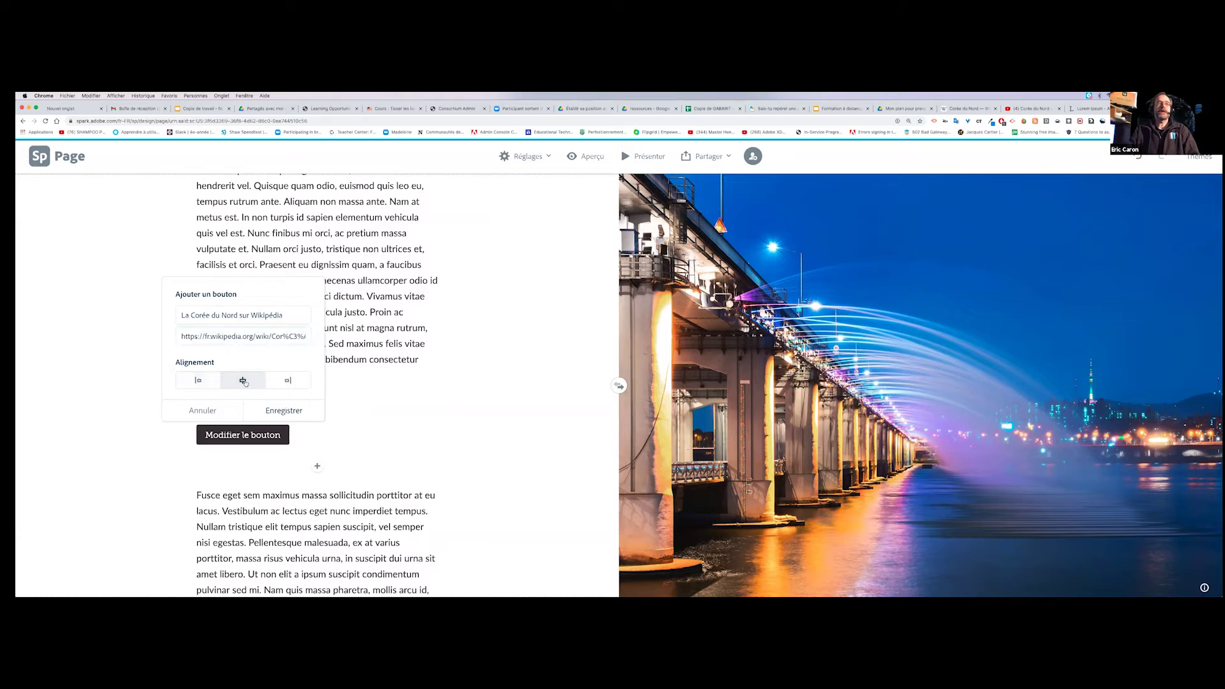
left_click(284, 411)
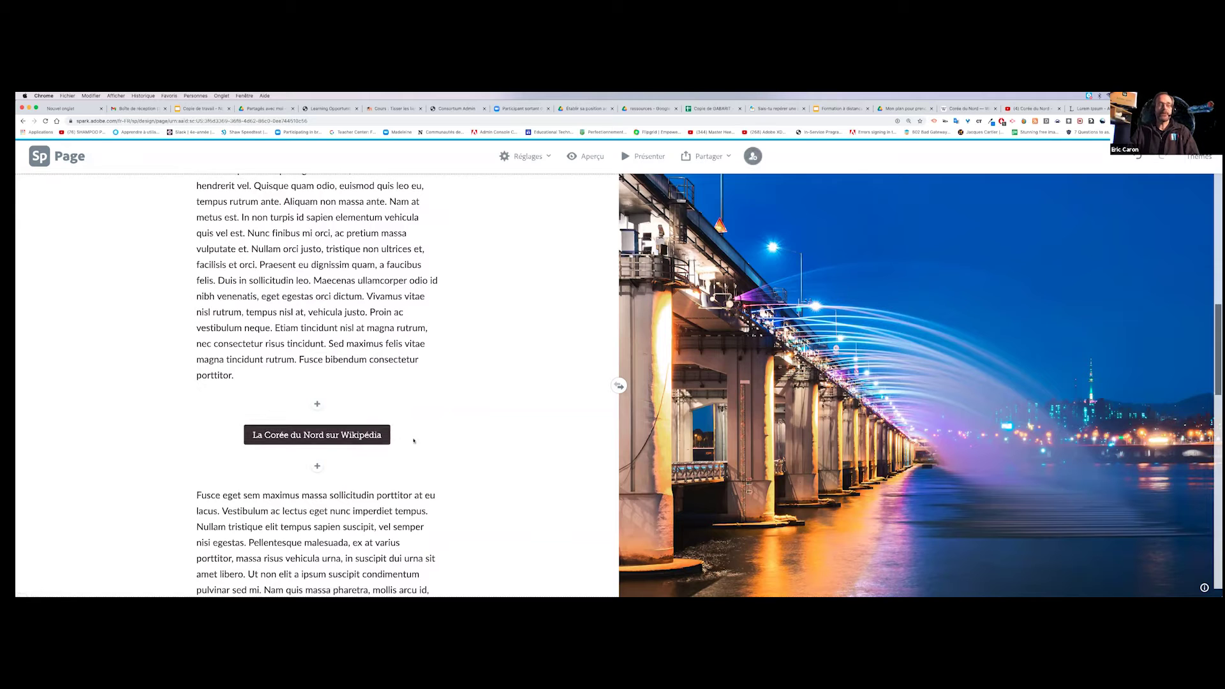
Embed the YouTube video "Trump rend visite à Kim Jong-un en Corée du Nord" between the second and third paragraphs using its copied link.
scroll(481, 424, "down", 5)
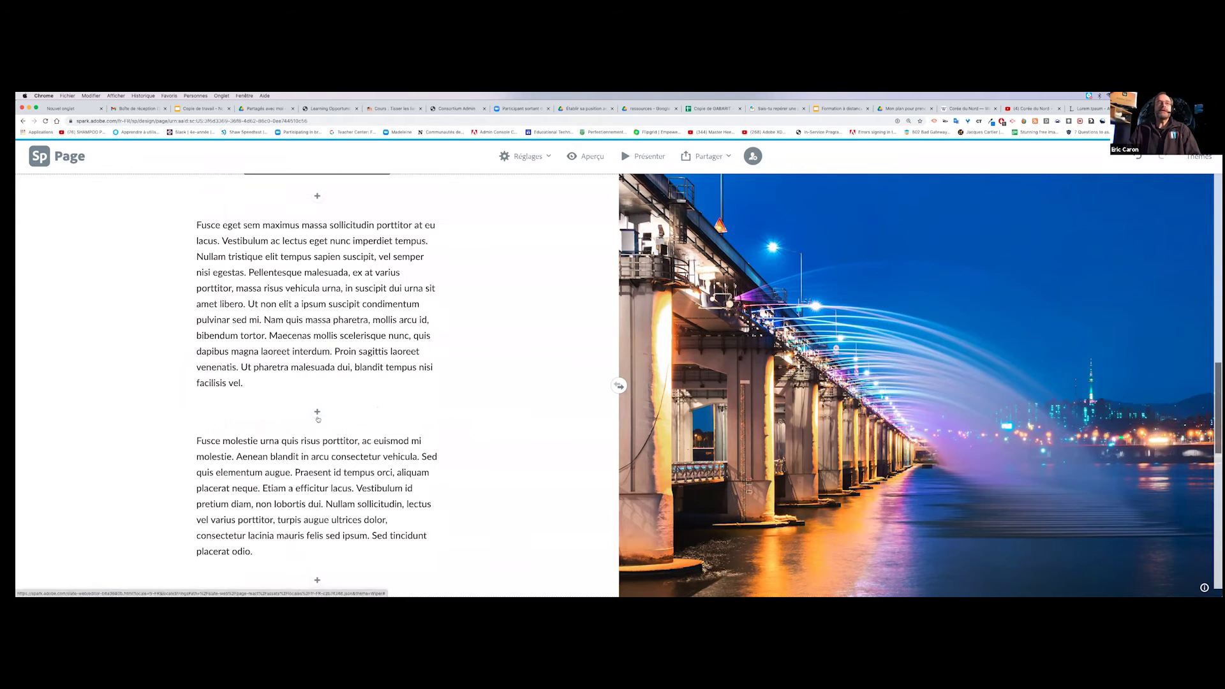
left_click(317, 413)
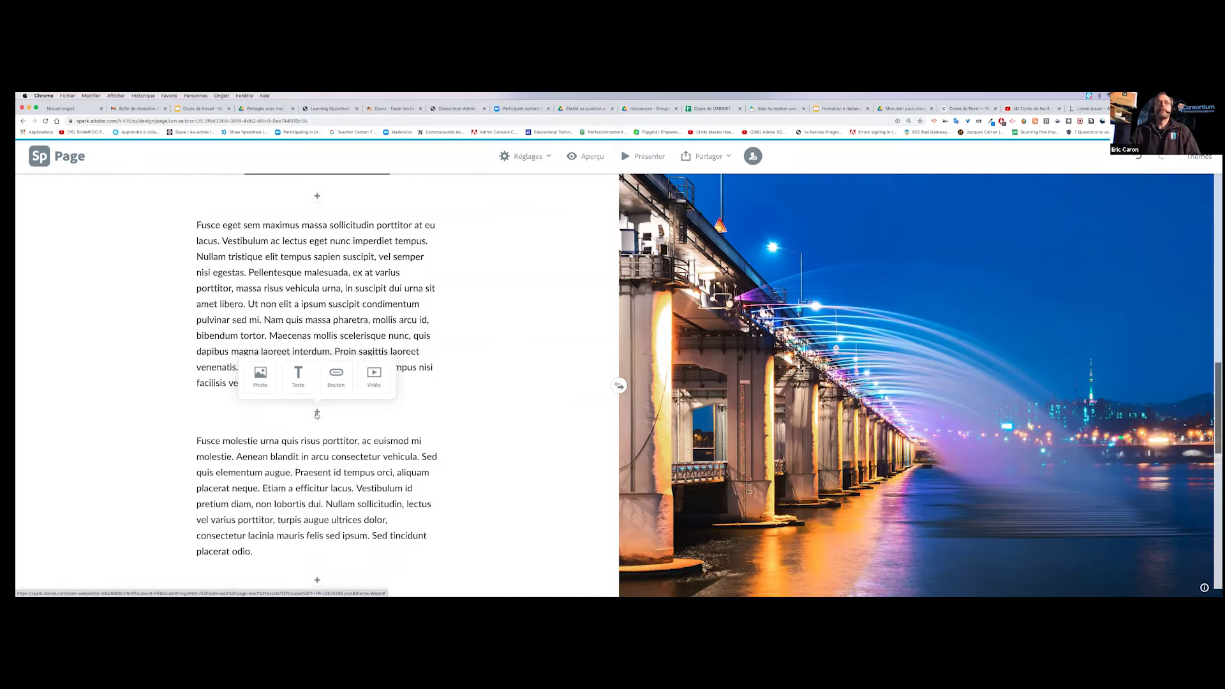
left_click(370, 378)
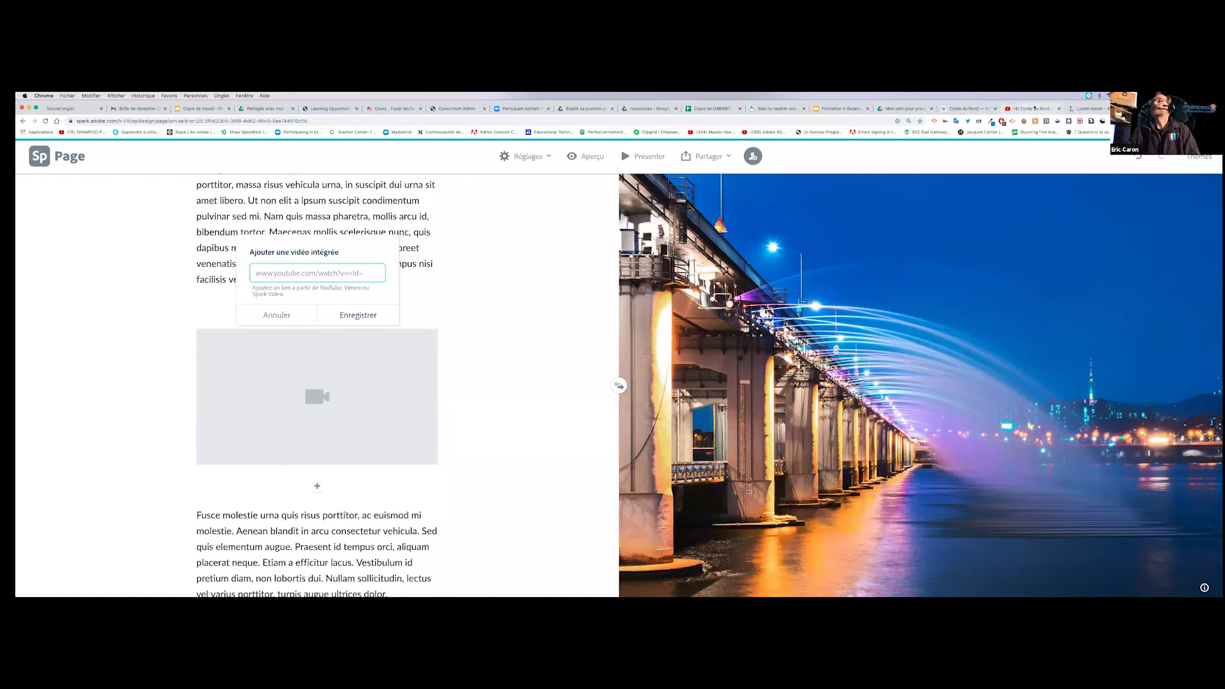
left_click(1032, 108)
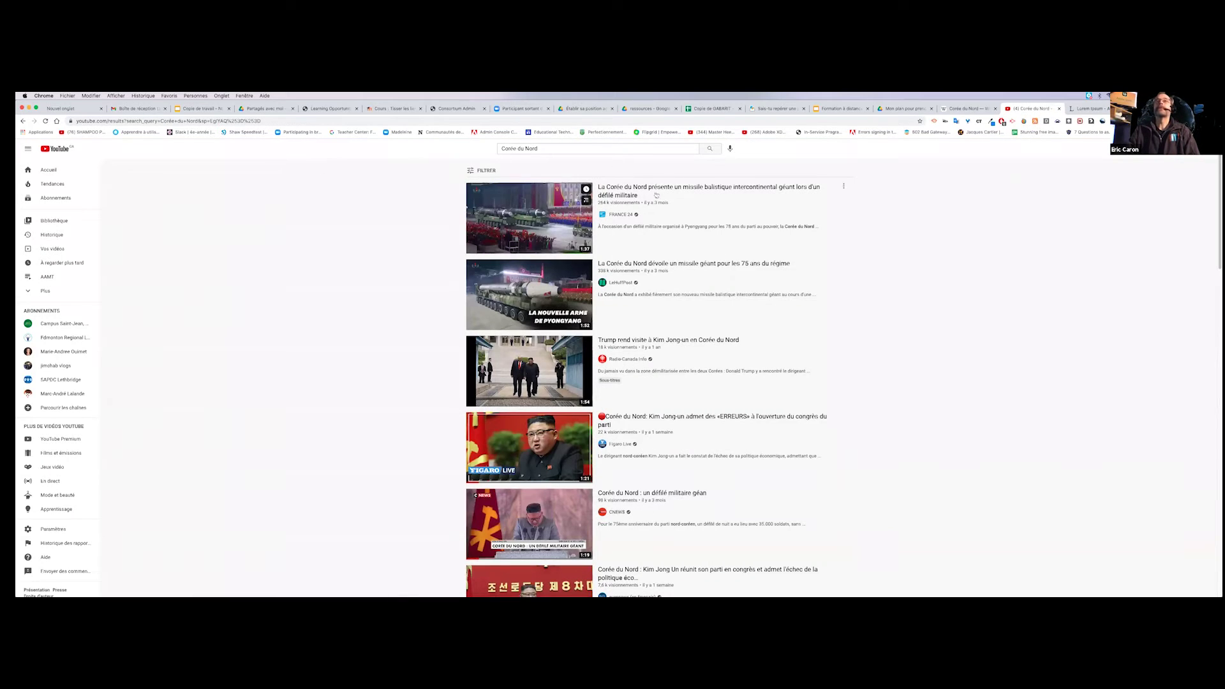
mouse_move(541, 363)
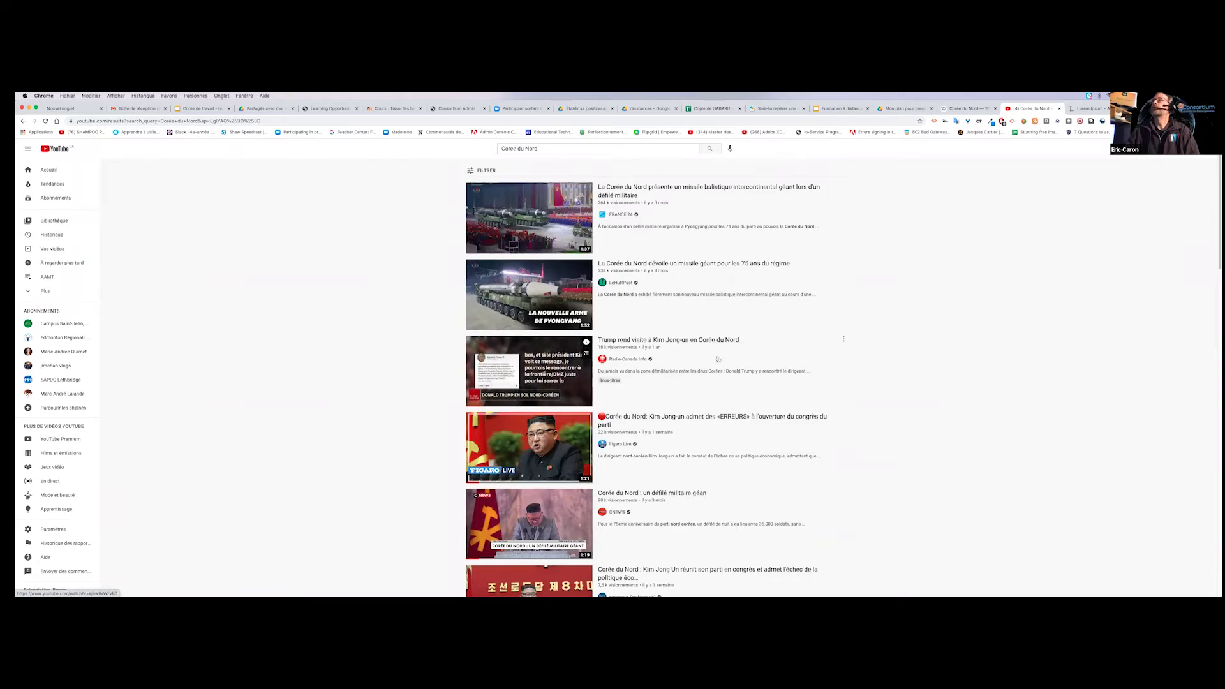
left_click(538, 370)
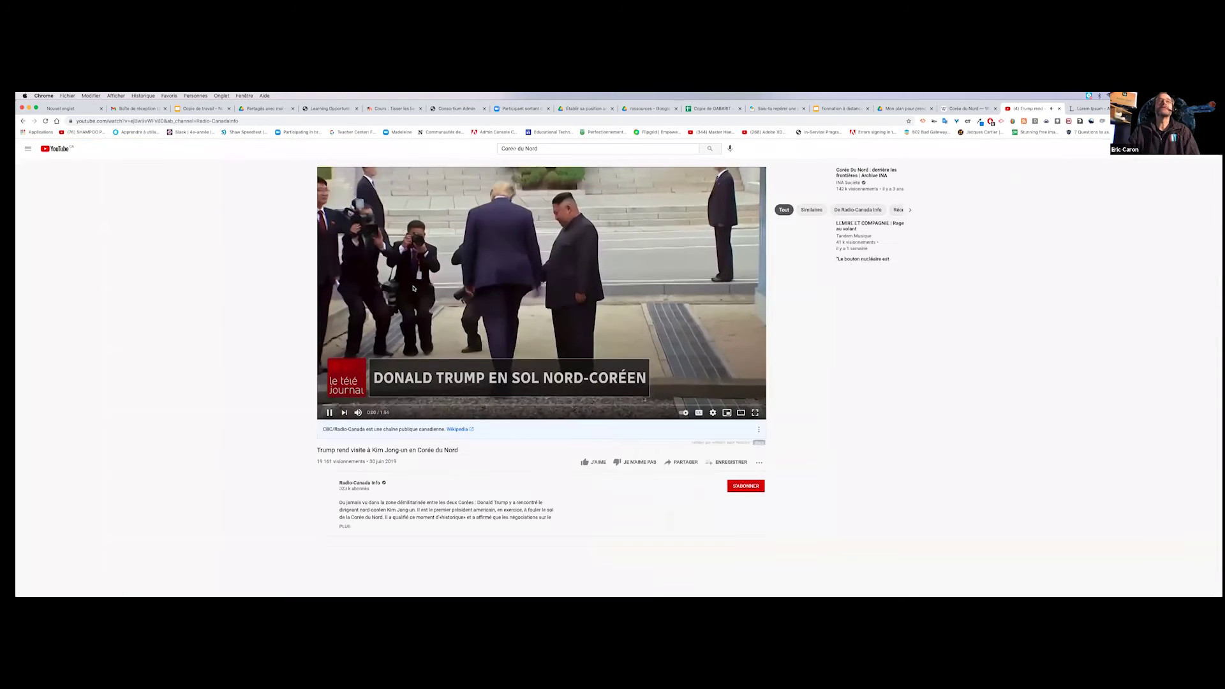
left_click(167, 121)
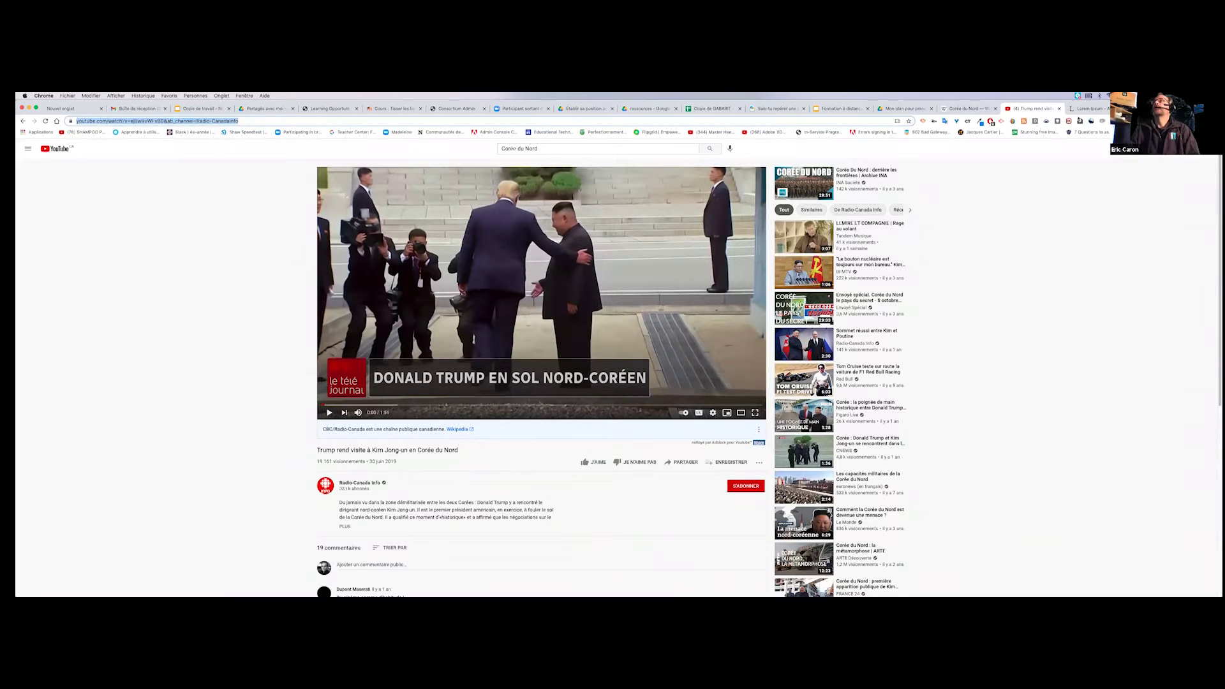
key("ctrl+Tab")
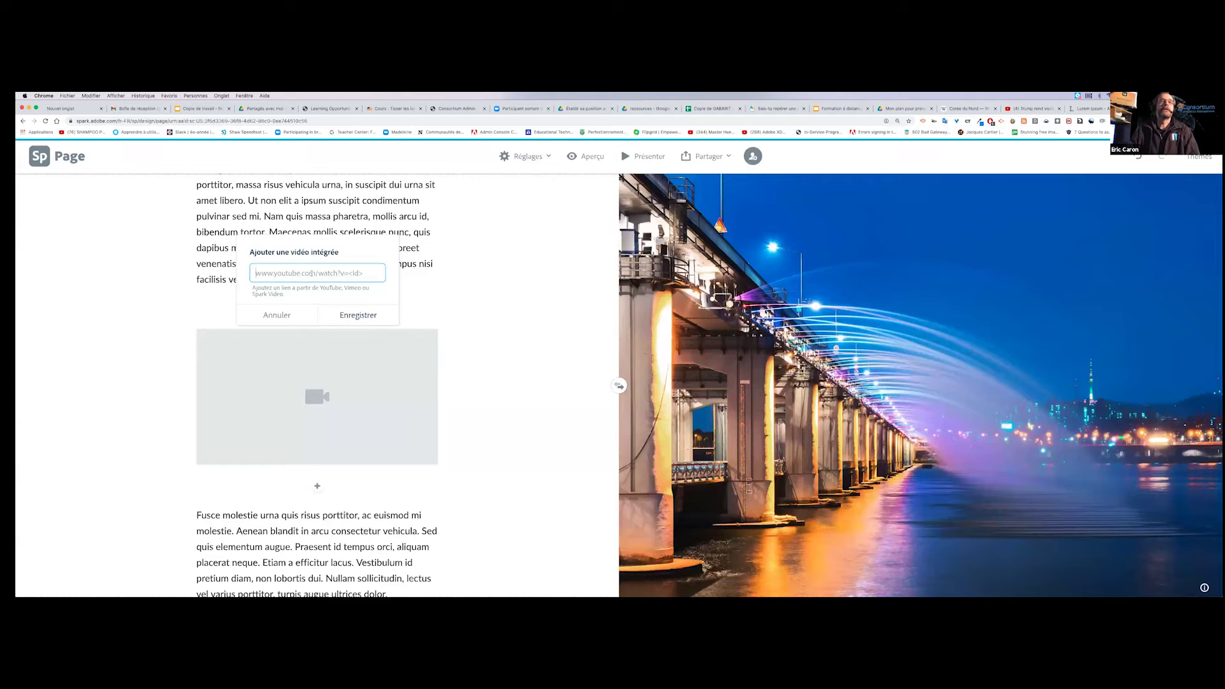
key("super+v")
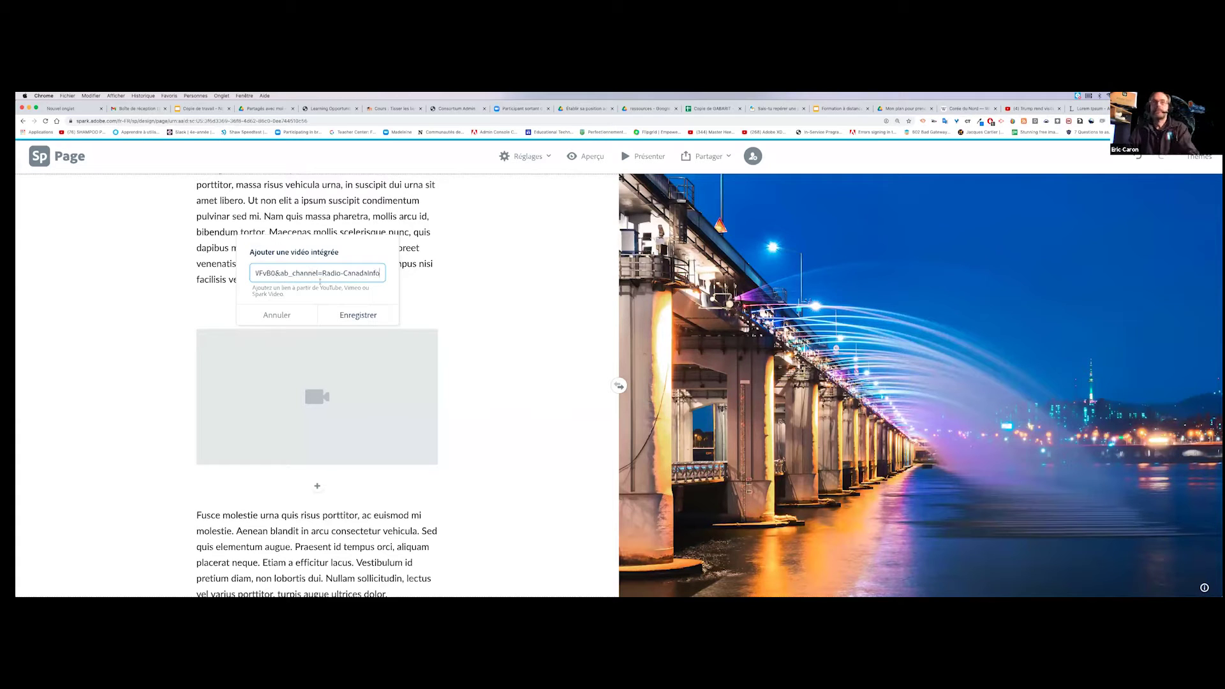
left_click(356, 315)
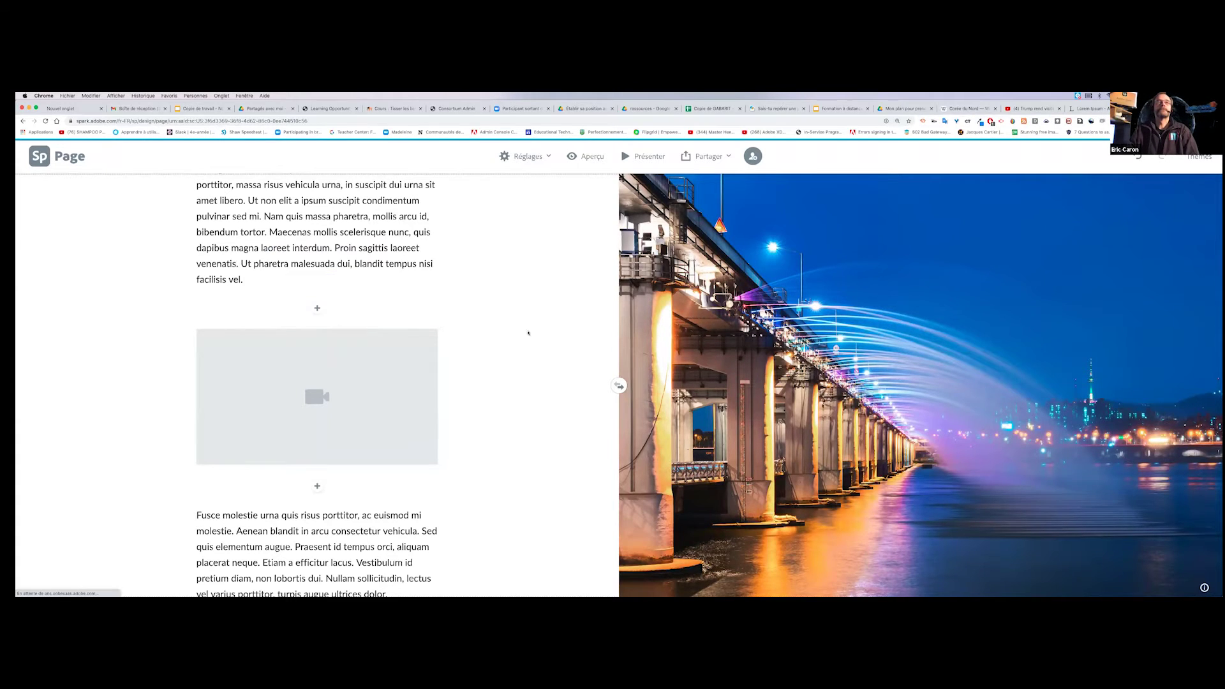
scroll(520, 405, "down", 4)
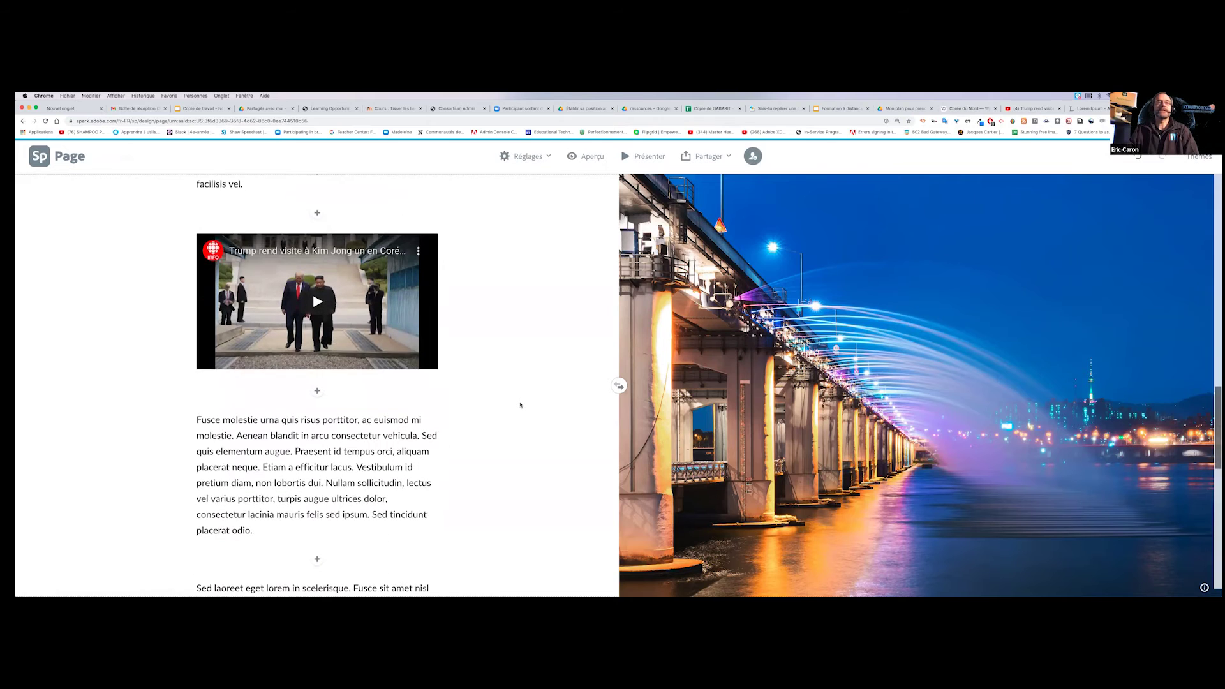
scroll(365, 394, "down", 4)
mouse_move(402, 368)
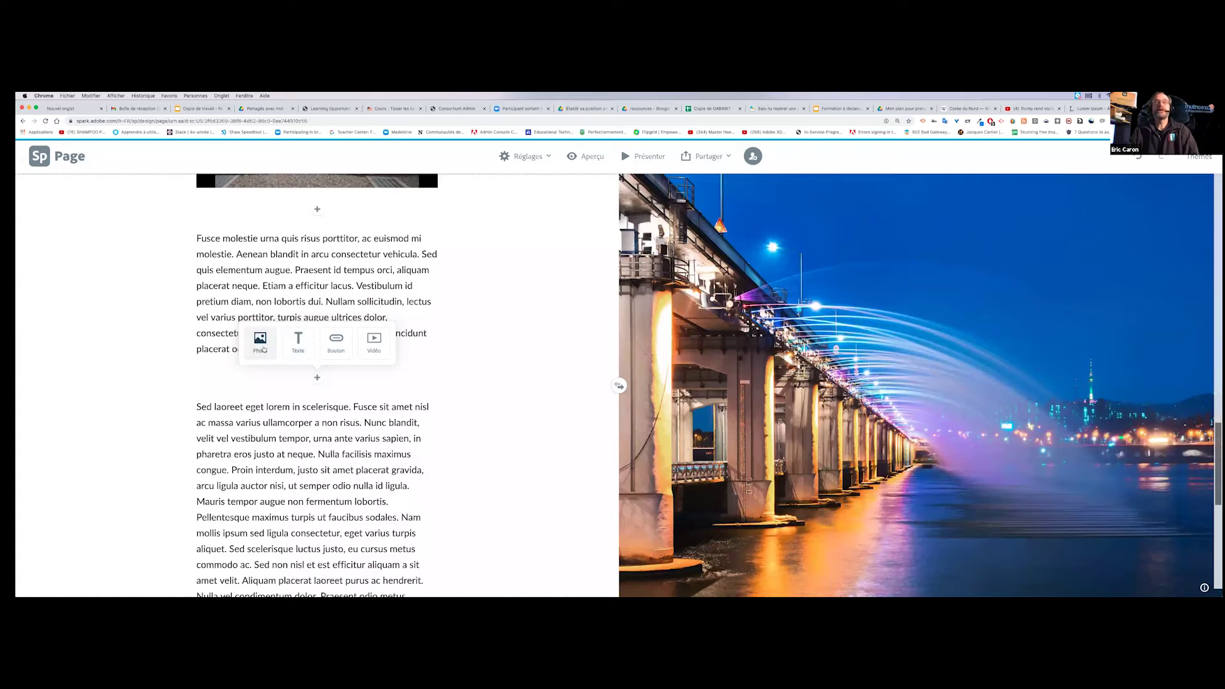
scroll(485, 382, "down", 2)
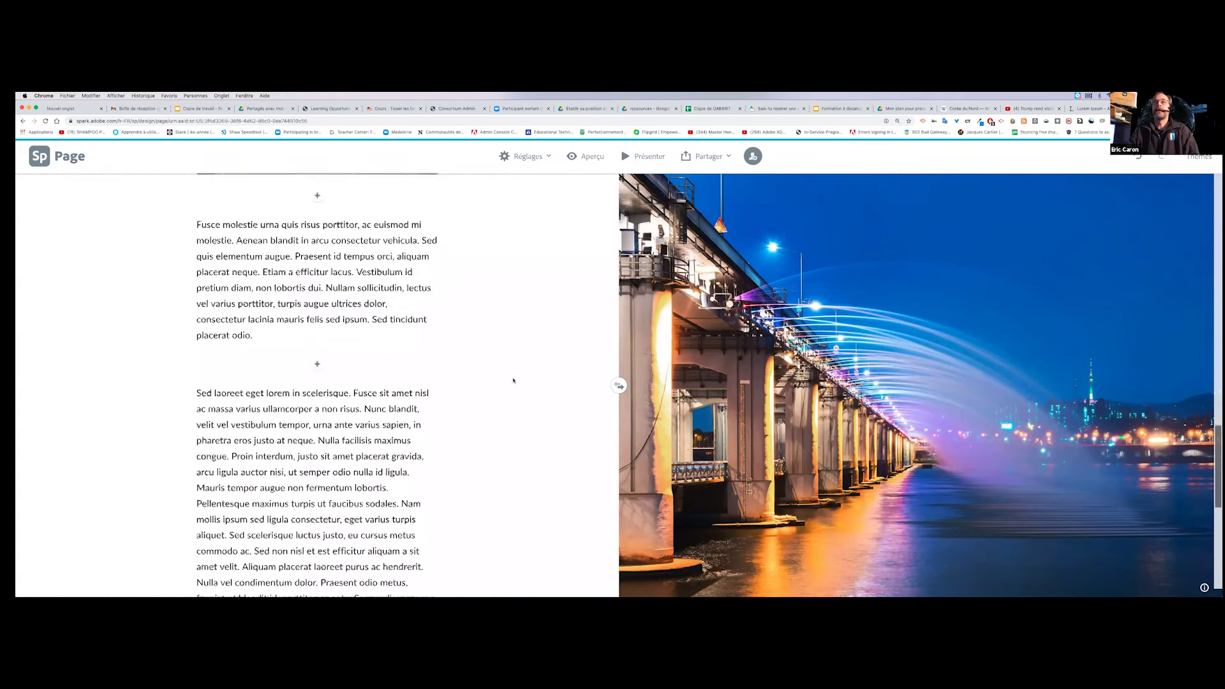
scroll(520, 381, "down", 5)
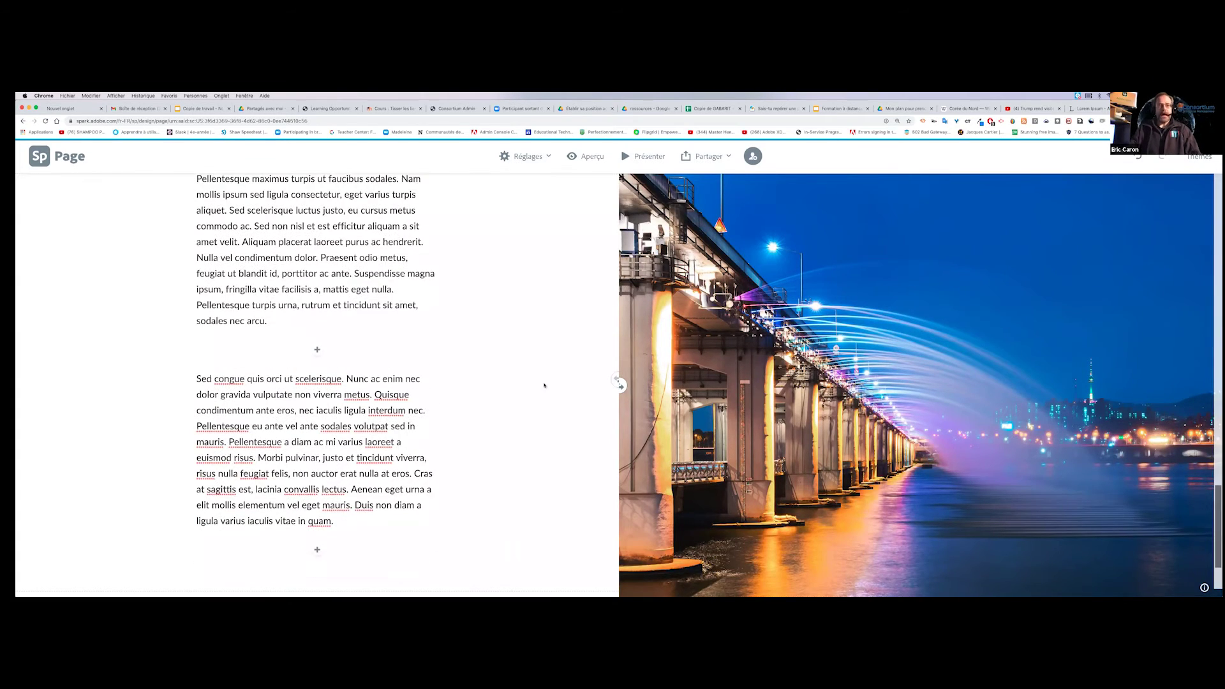
scroll(544, 386, "down", 2)
scroll(544, 391, "up", 3)
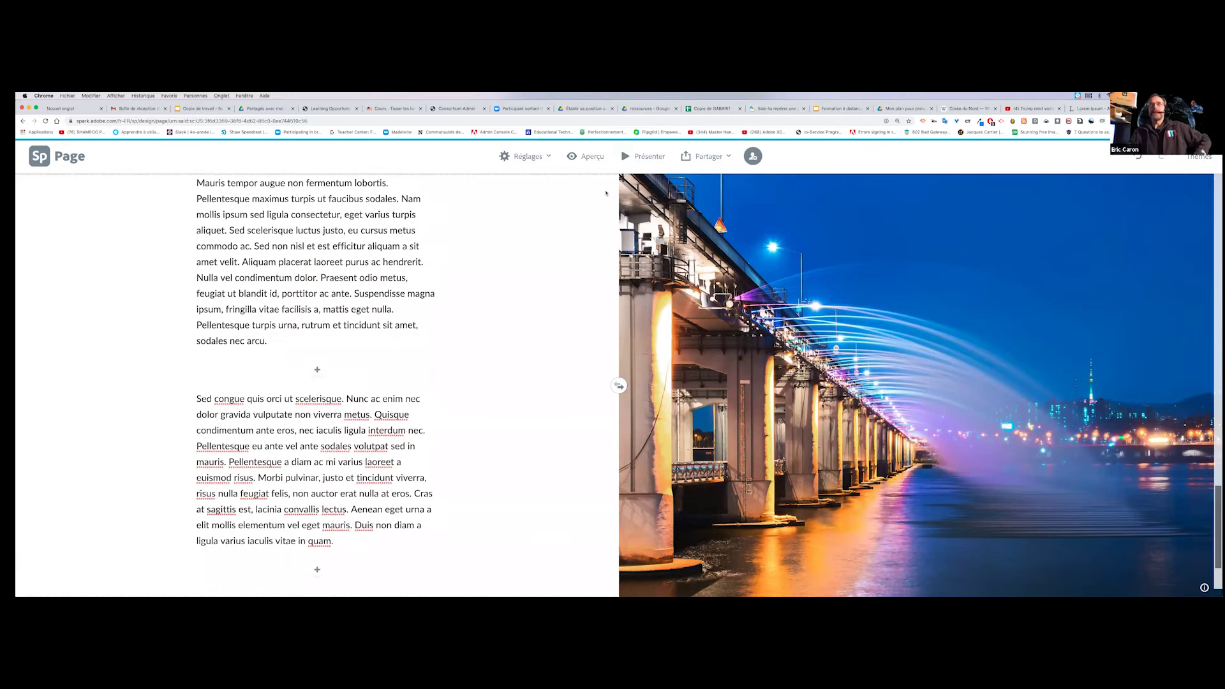
scroll(606, 193, "up", 4)
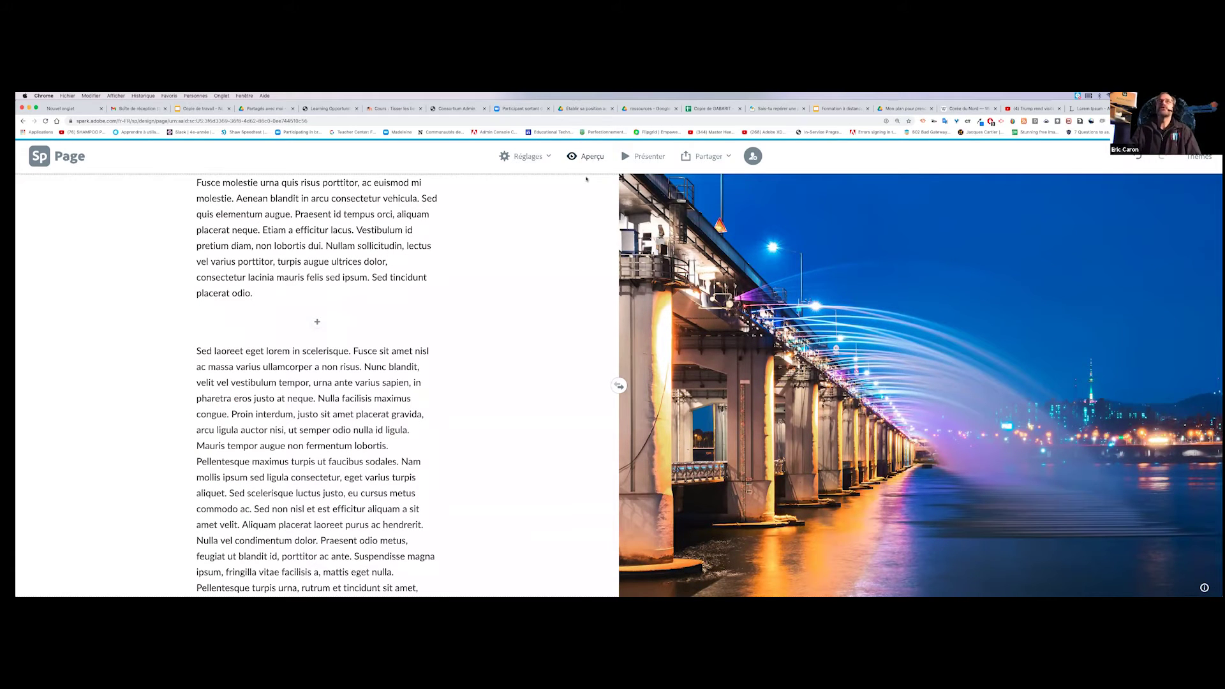
Preview the page, review the split layout with its Wikipedia button and embedded video down to the credits, and return to editing.
left_click(585, 156)
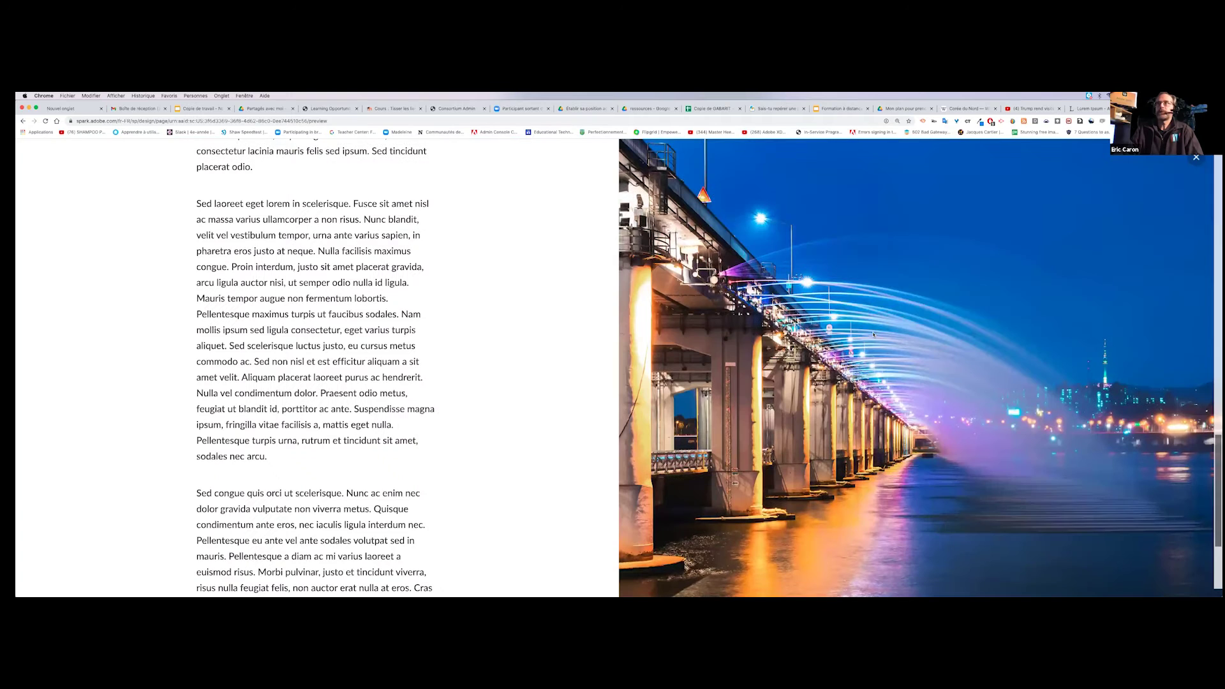
scroll(874, 334, "up", 15)
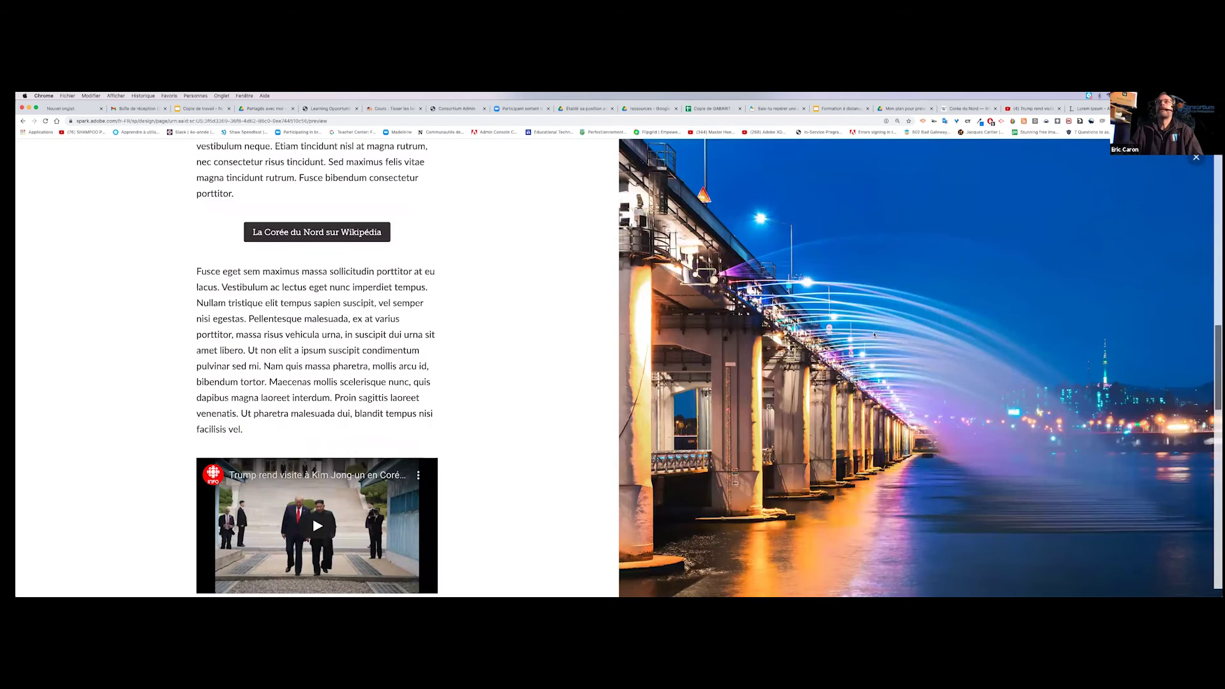
scroll(875, 335, "up", 5)
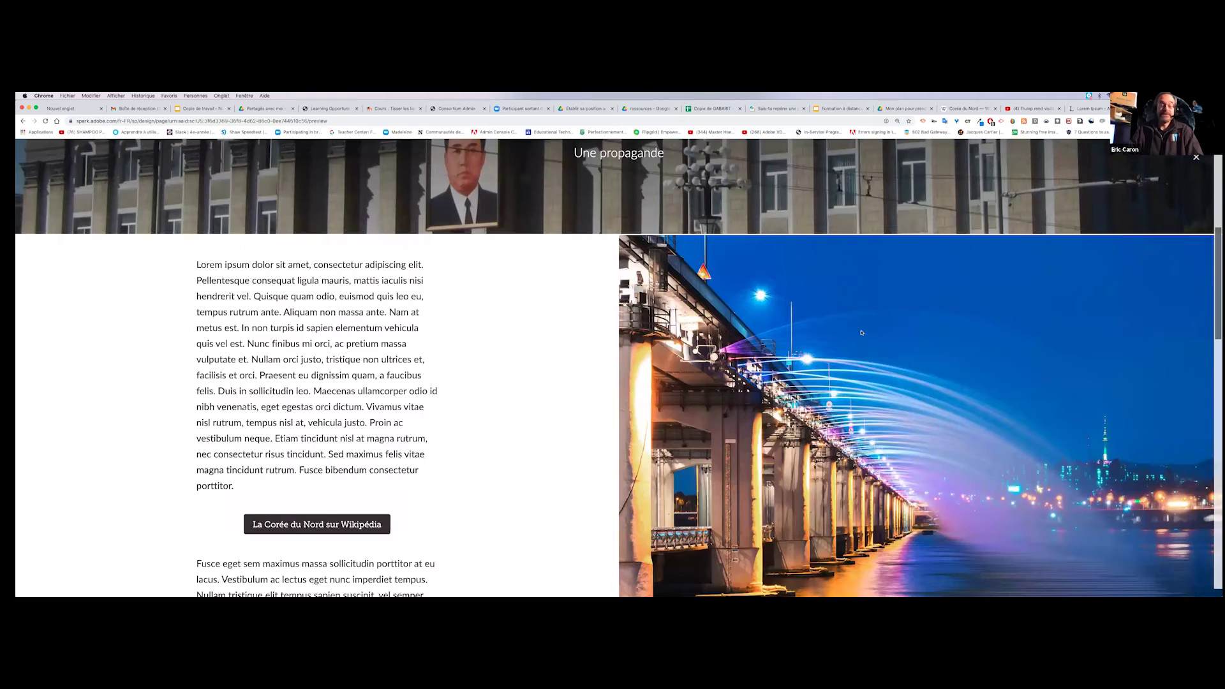
scroll(861, 332, "up", 8)
scroll(864, 333, "down", 9)
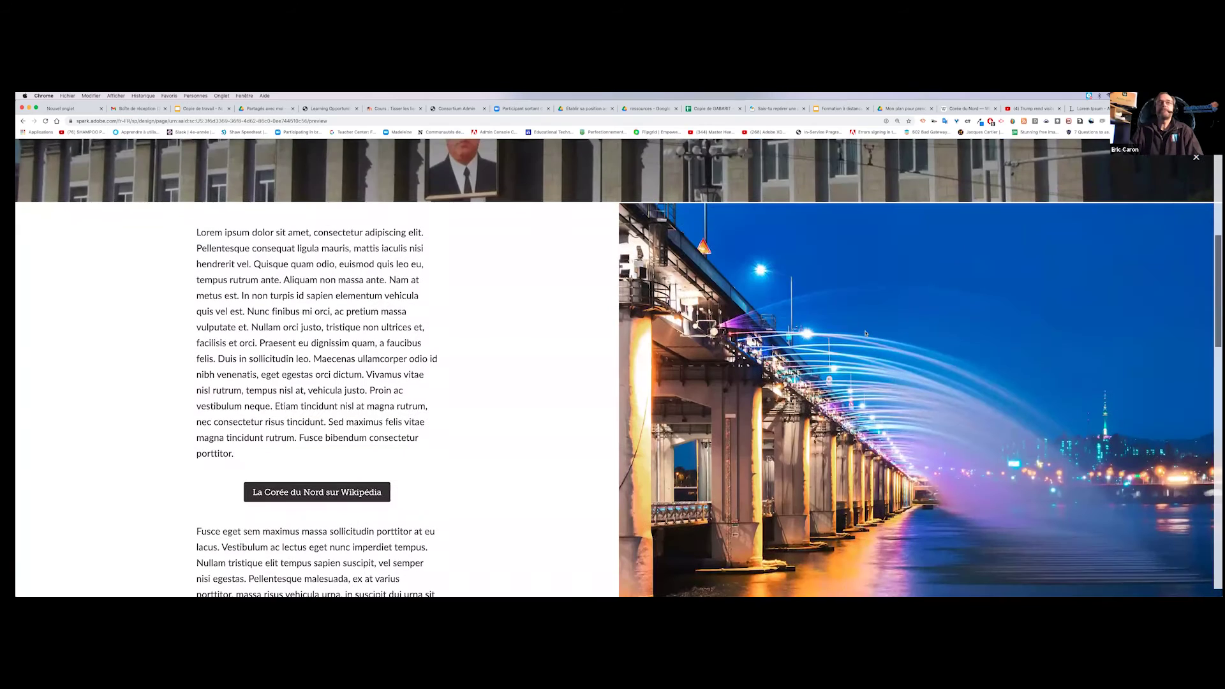
scroll(865, 332, "down", 10)
scroll(865, 333, "down", 4)
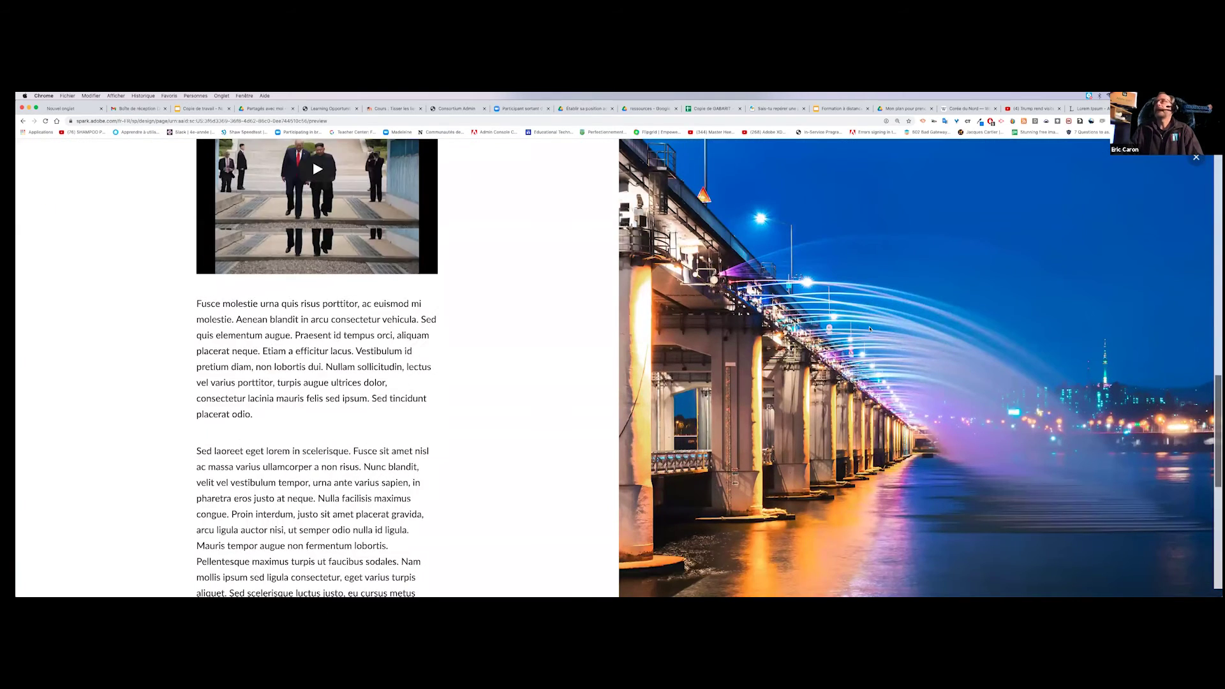
scroll(876, 330, "down", 6)
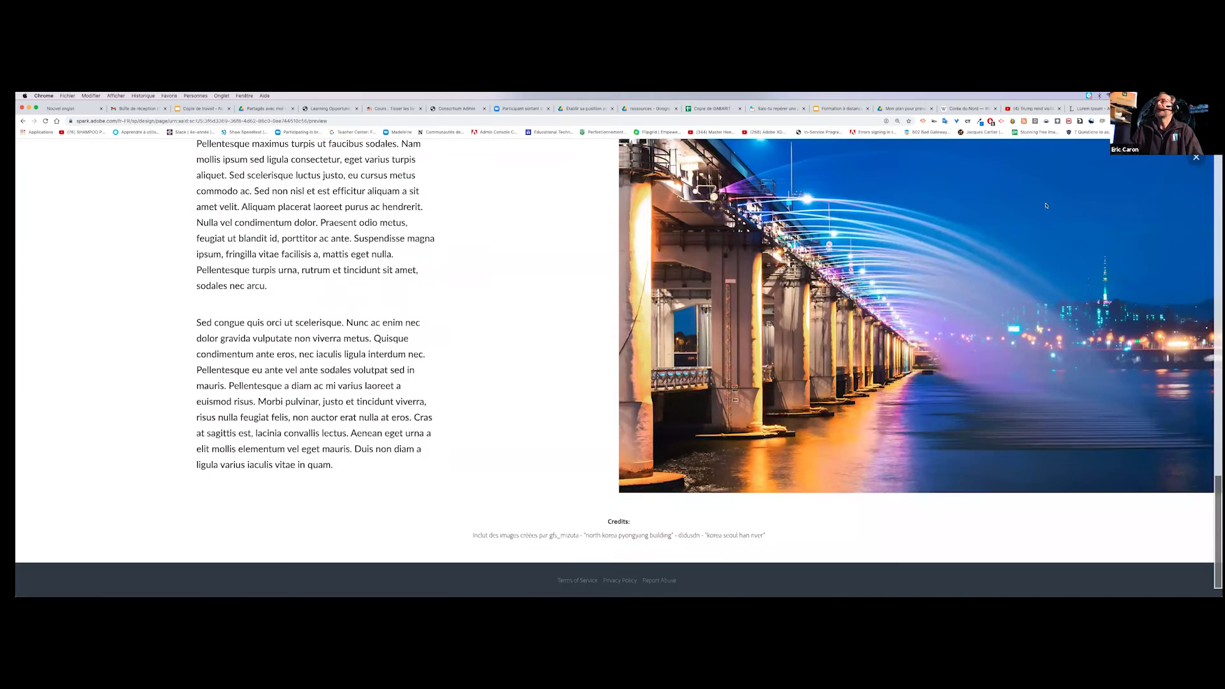
left_click(1196, 158)
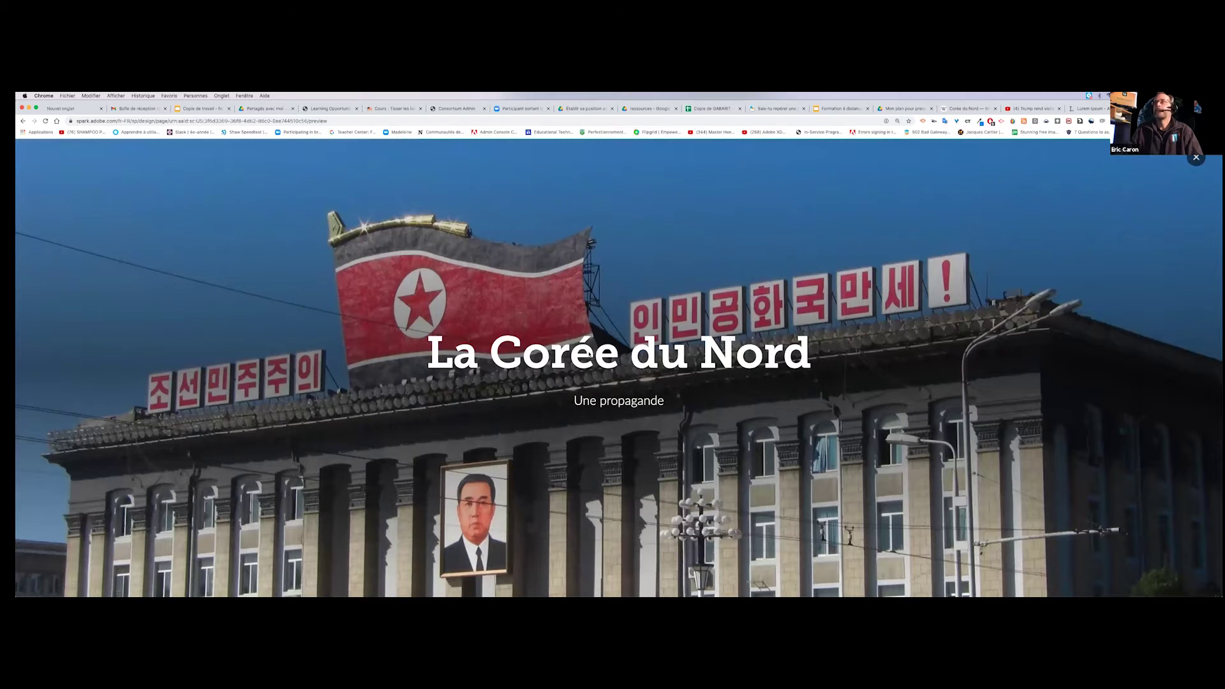
key("Escape")
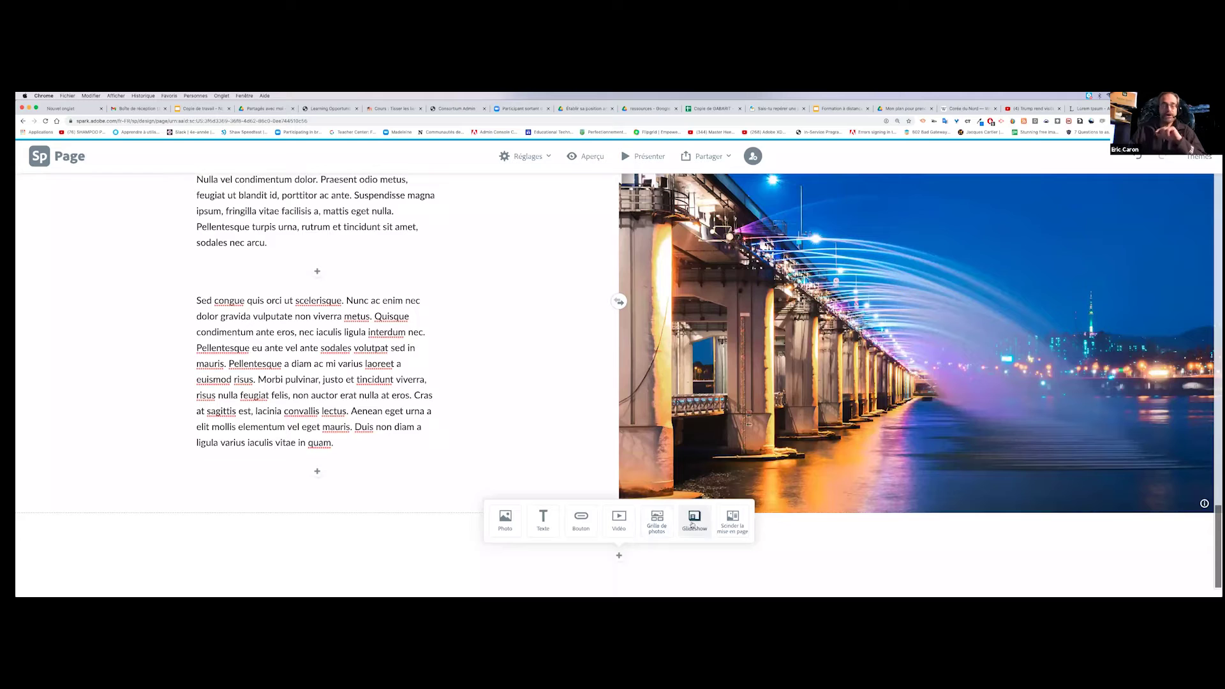
Insert a photo grid below the split layout with the US–North Korea globes, brick-wall flag, flag-painted hand and two Korean flags photos.
left_click(649, 522)
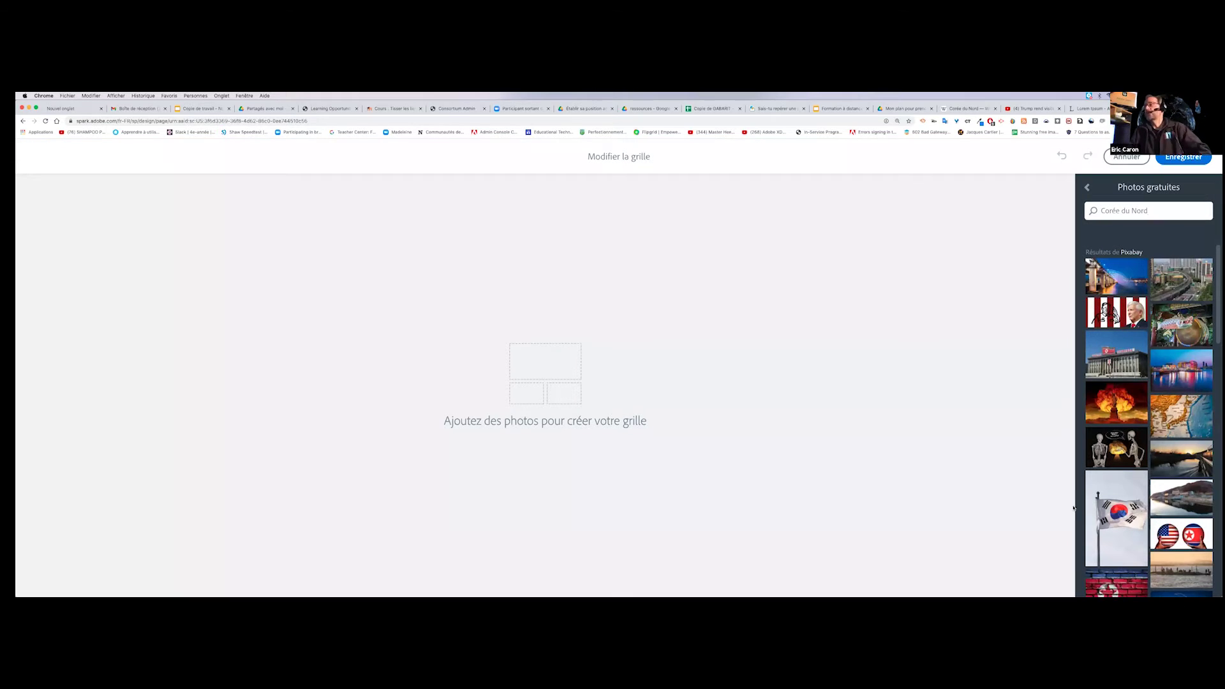
left_click(1182, 535)
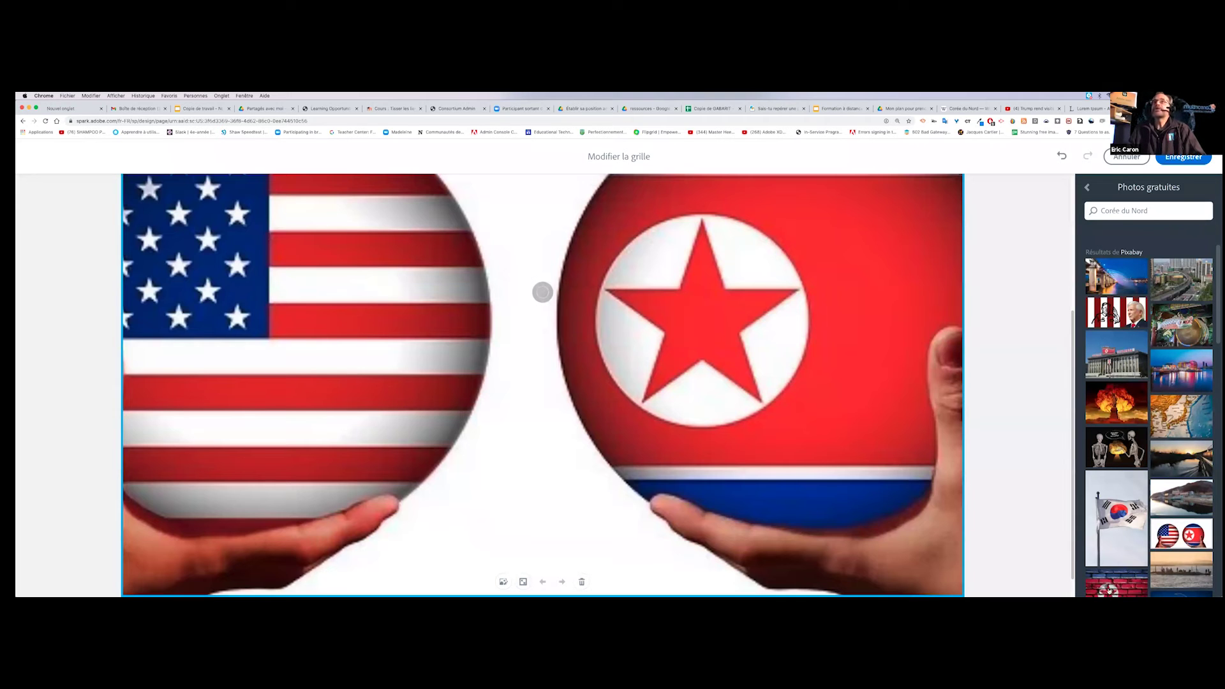
left_click(1108, 591)
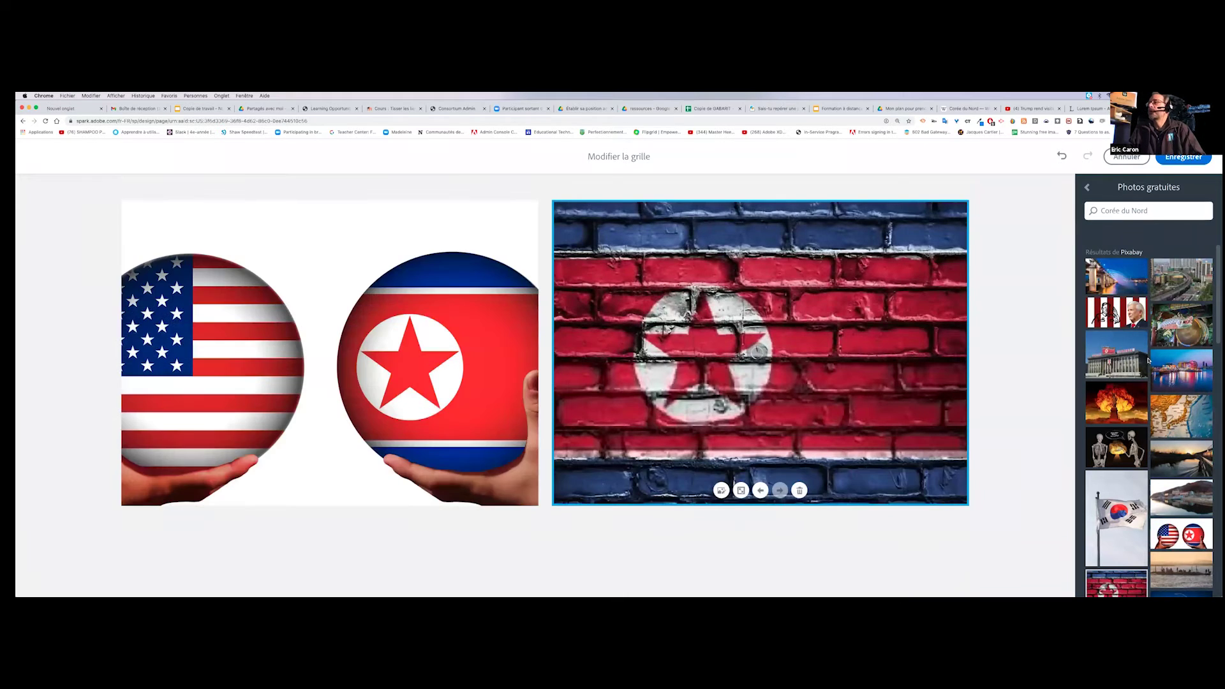
scroll(1149, 360, "down", 5)
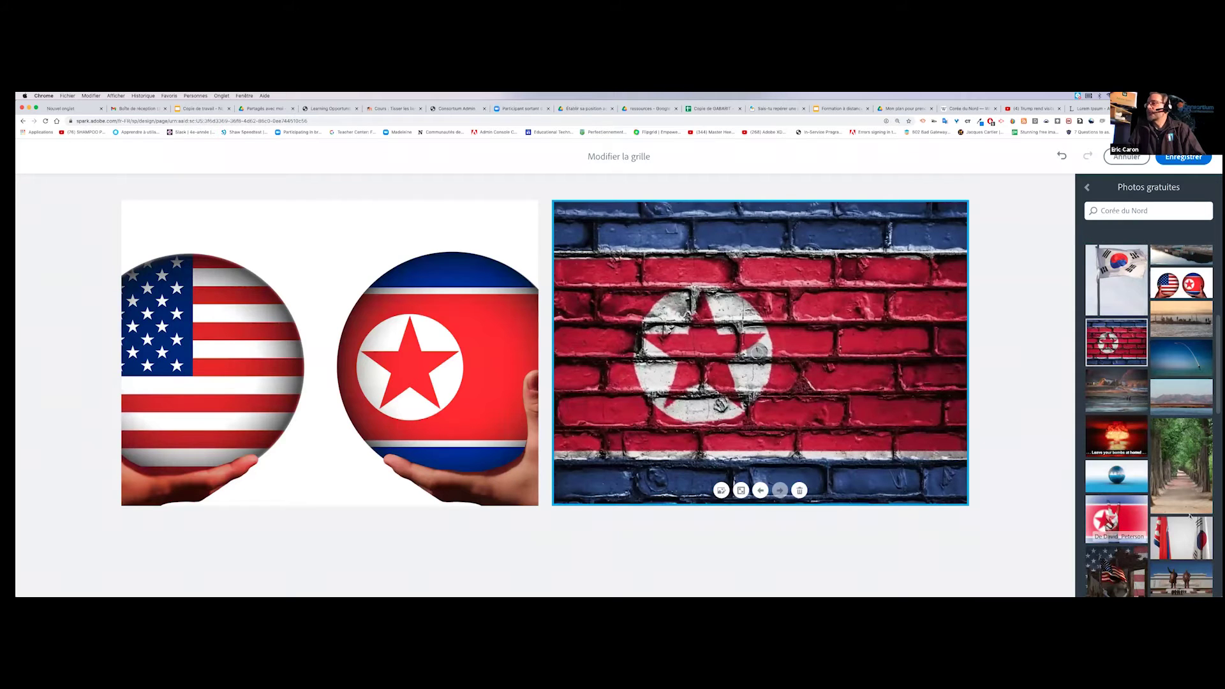
left_click(1116, 520)
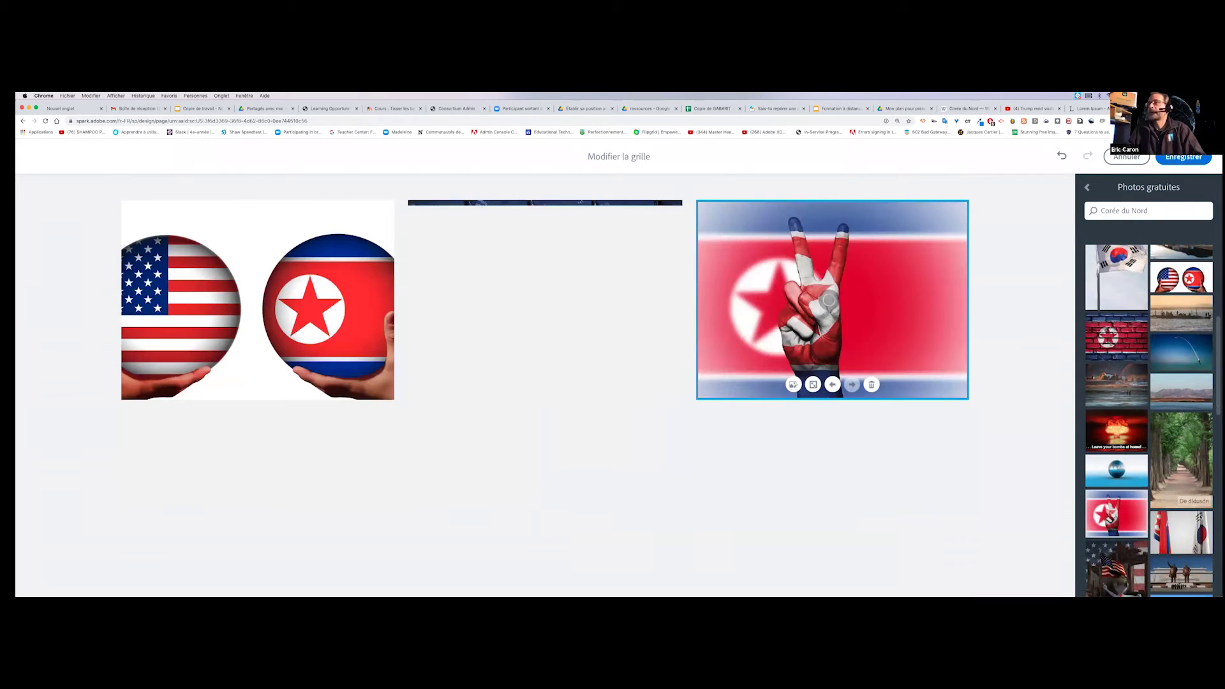
left_click(1181, 520)
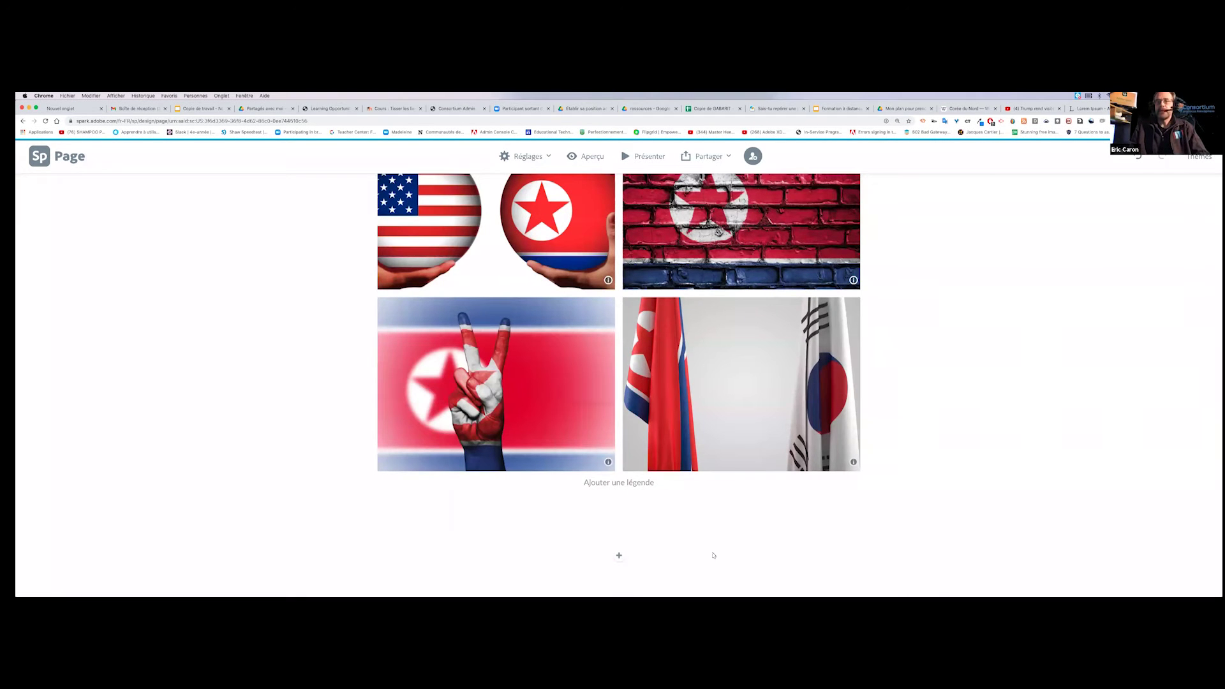
Add a Glideshow below the photo grid with the flag-painted hand, brick-wall flag and rural field photos in that order, and save it.
left_click(618, 556)
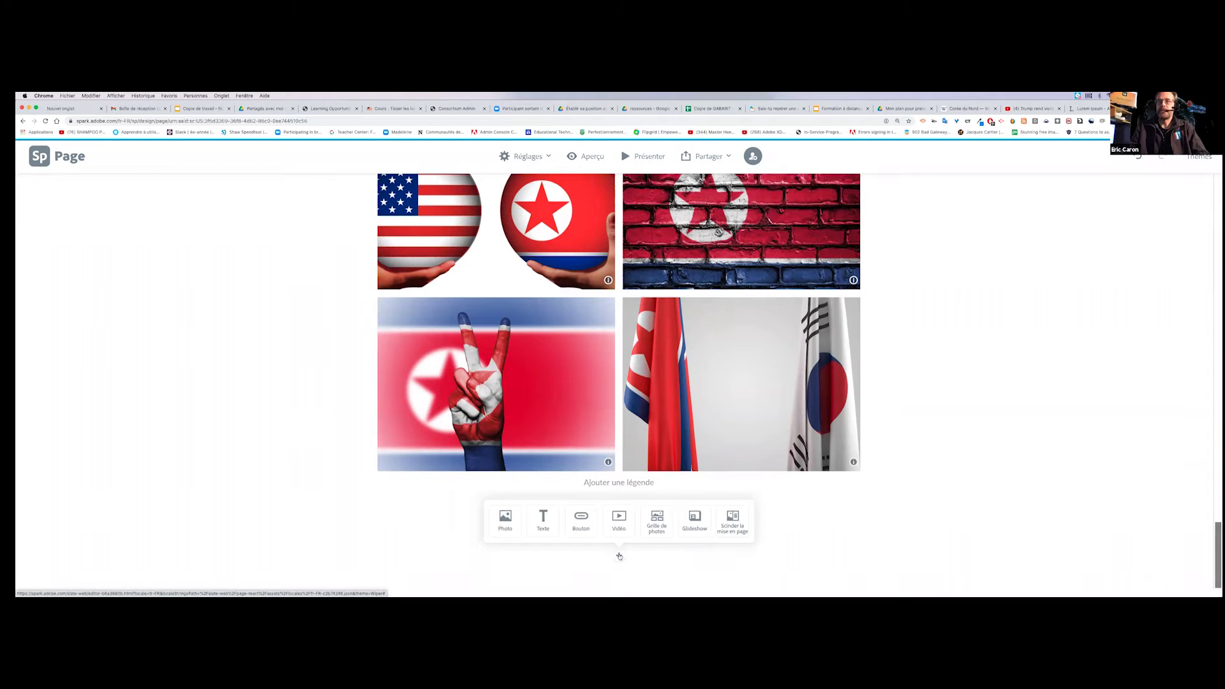
left_click(680, 529)
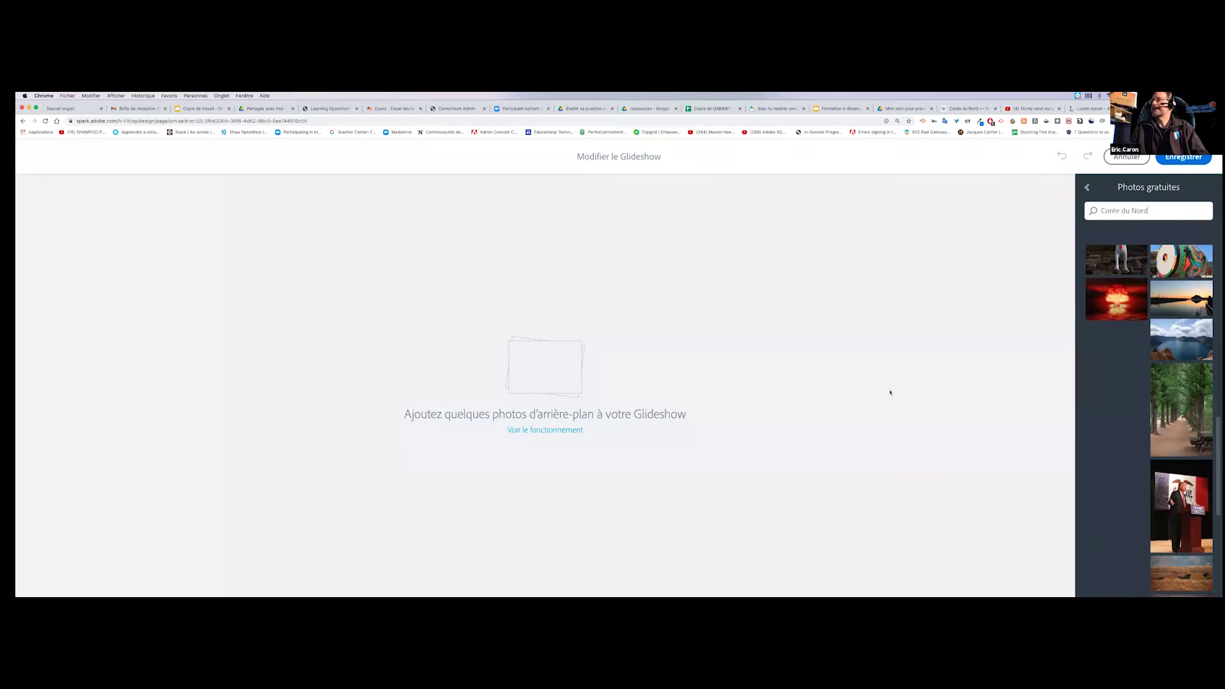
scroll(1190, 317, "down", 3)
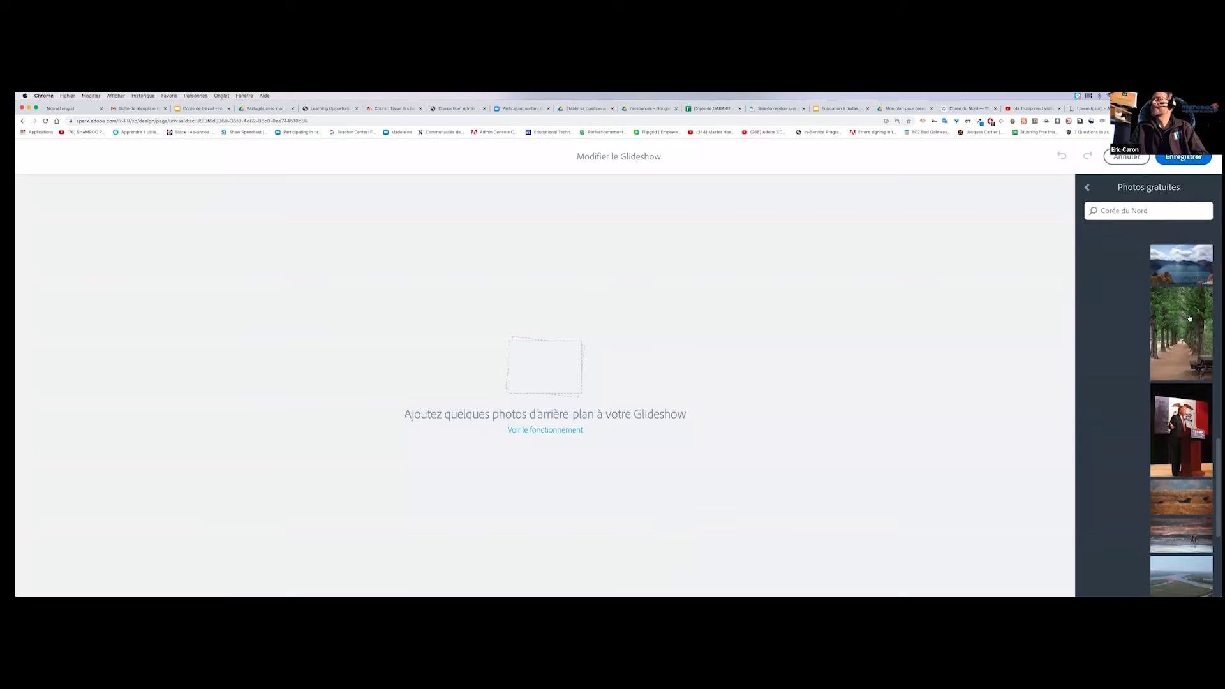
scroll(1121, 421, "up", 5)
scroll(1120, 421, "up", 2)
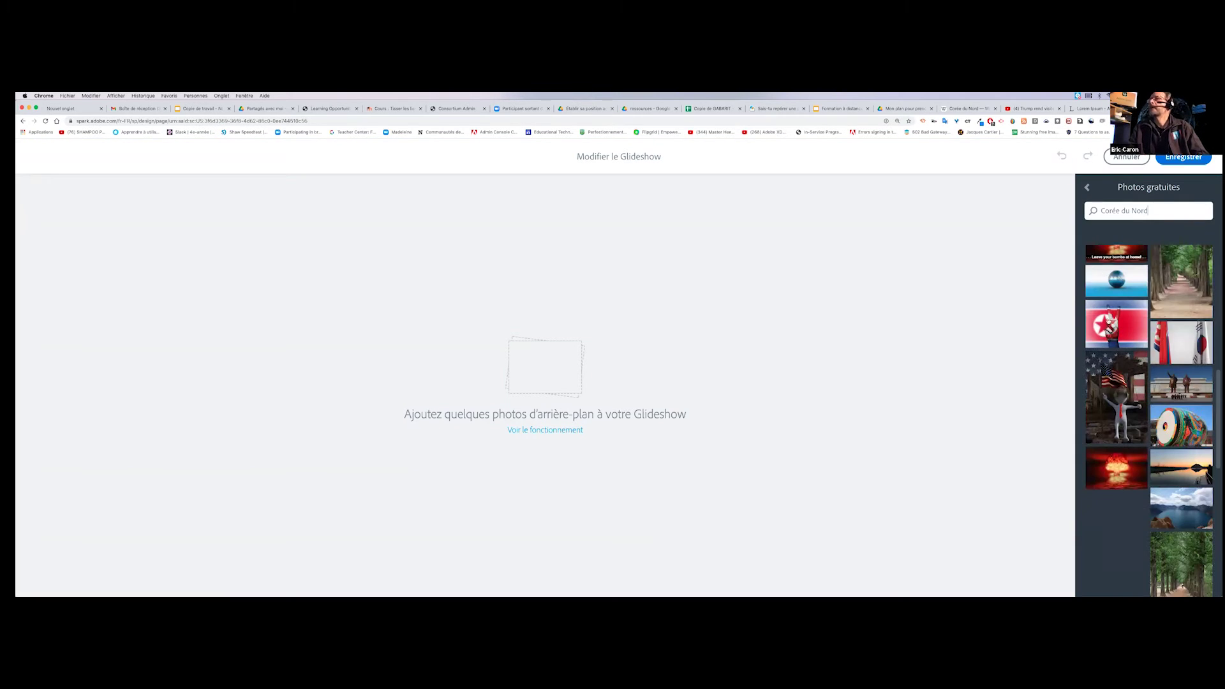
left_click(1111, 327)
scroll(1112, 342, "up", 3)
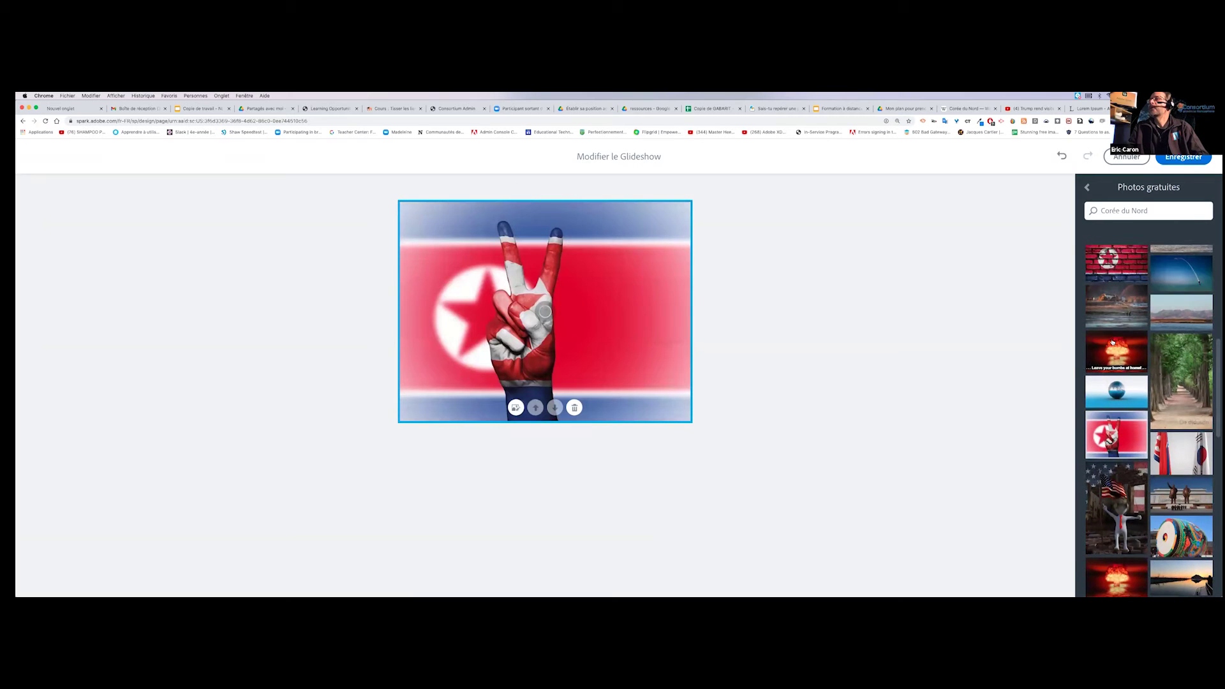
left_click(1115, 307)
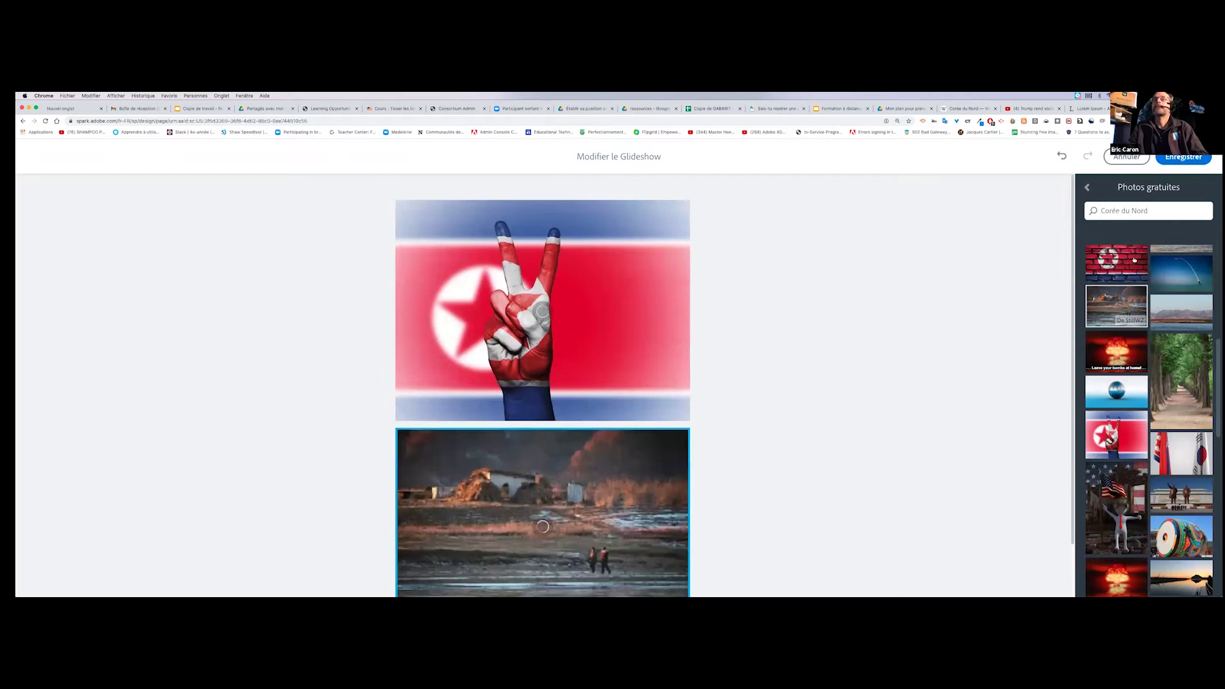
left_click(1108, 264)
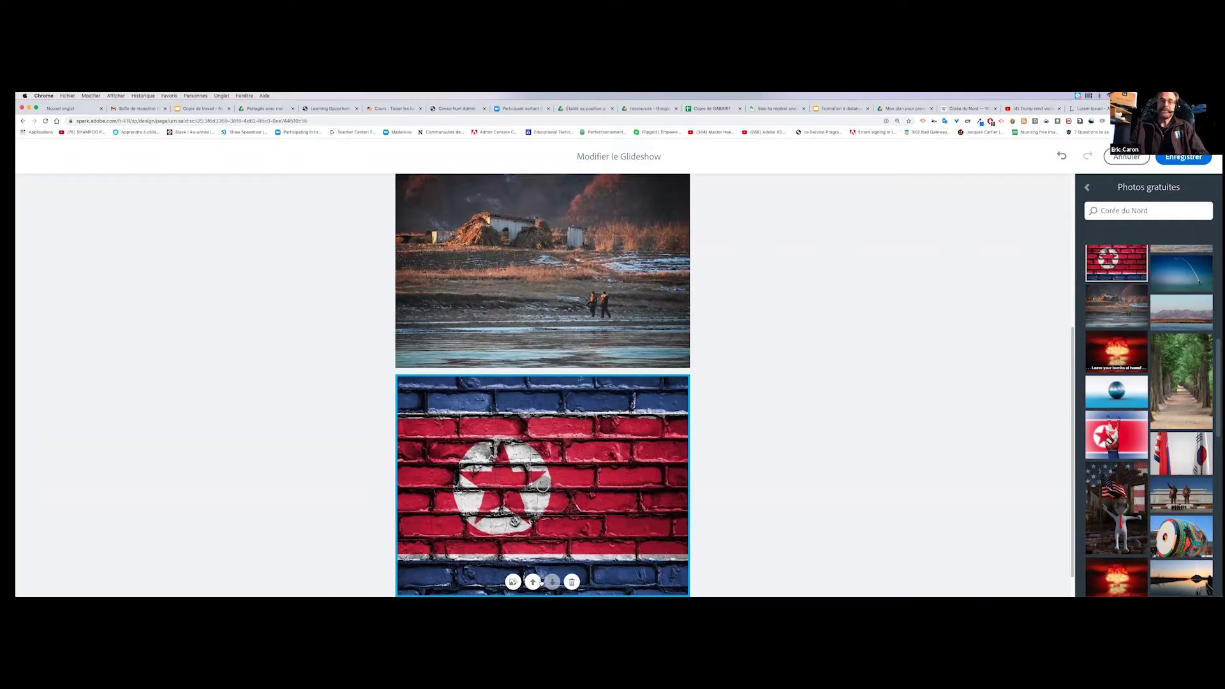
left_click(532, 582)
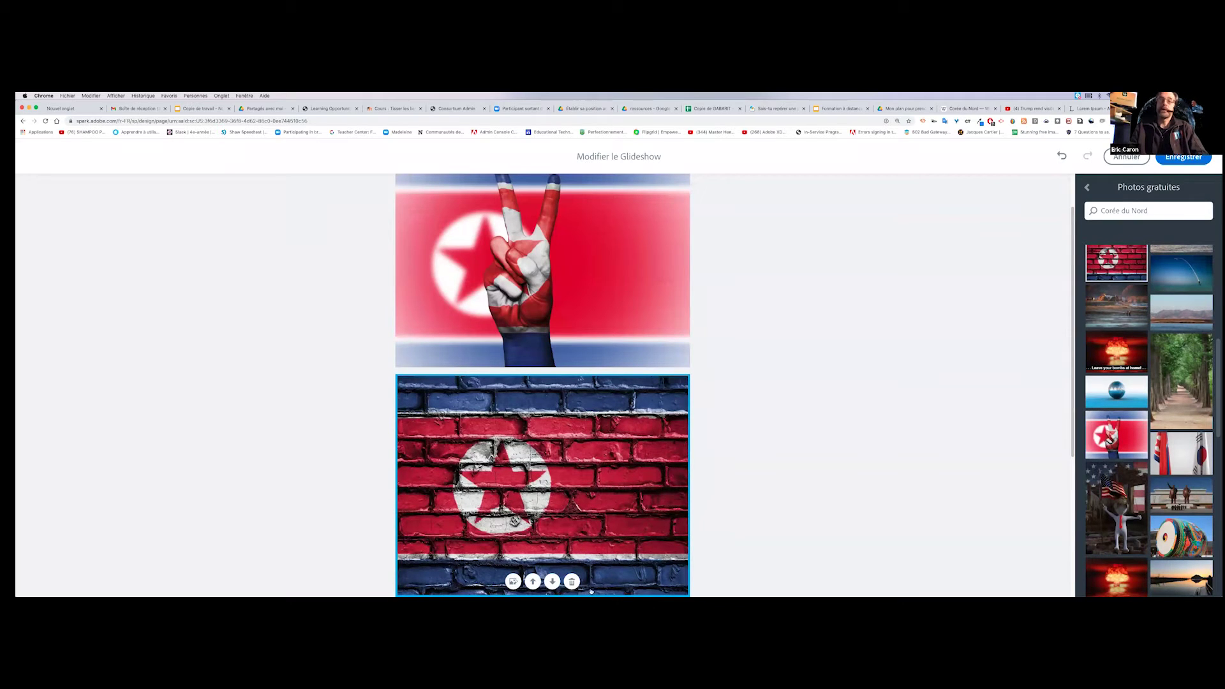
left_click(1182, 161)
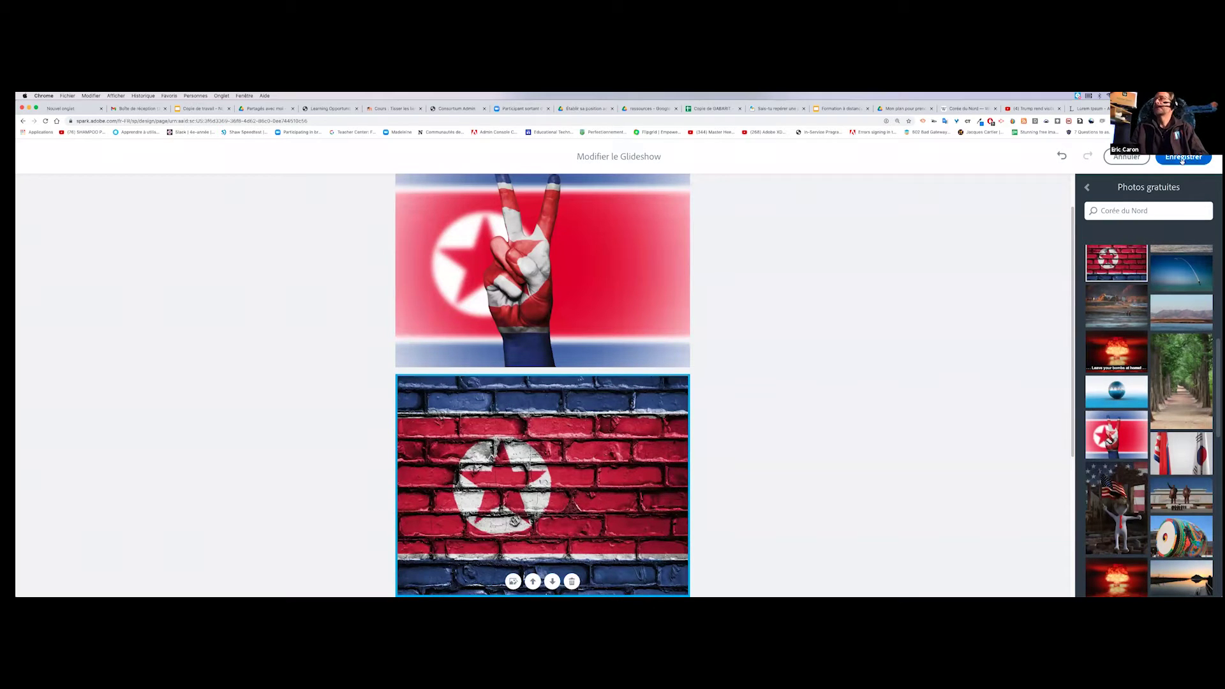
Examine how the Glideshow behaves in the editor and which content types its overlay box accepts.
scroll(688, 403, "up", 2)
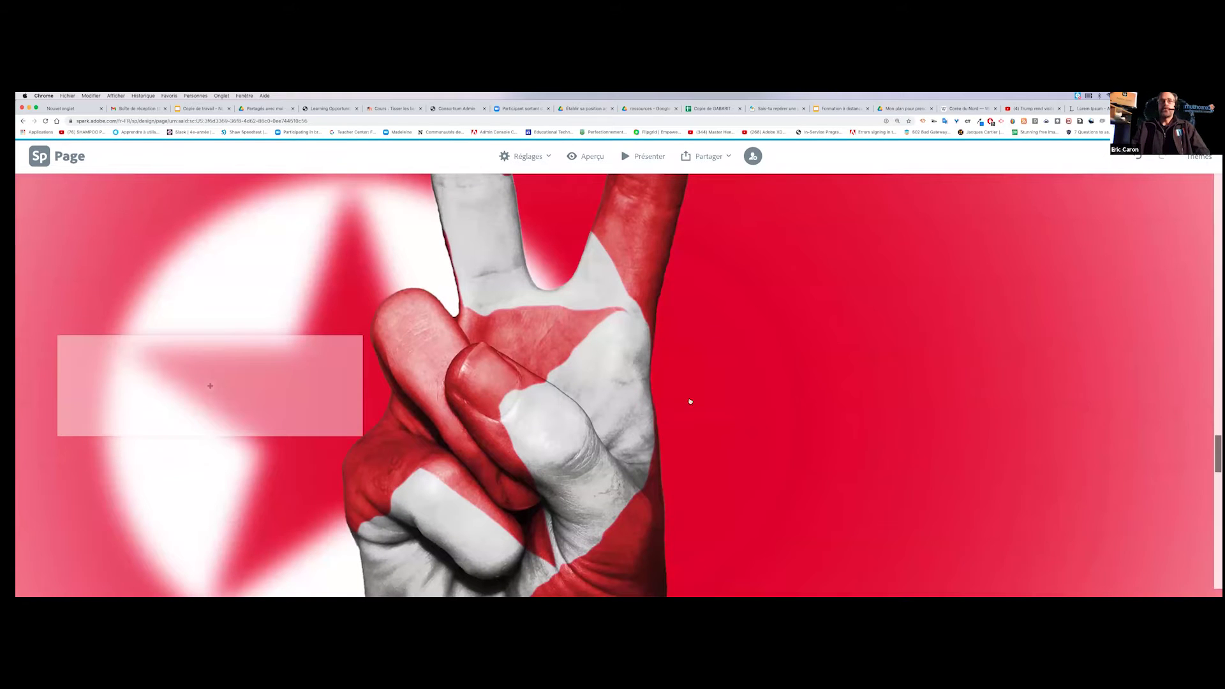
scroll(683, 392, "up", 3)
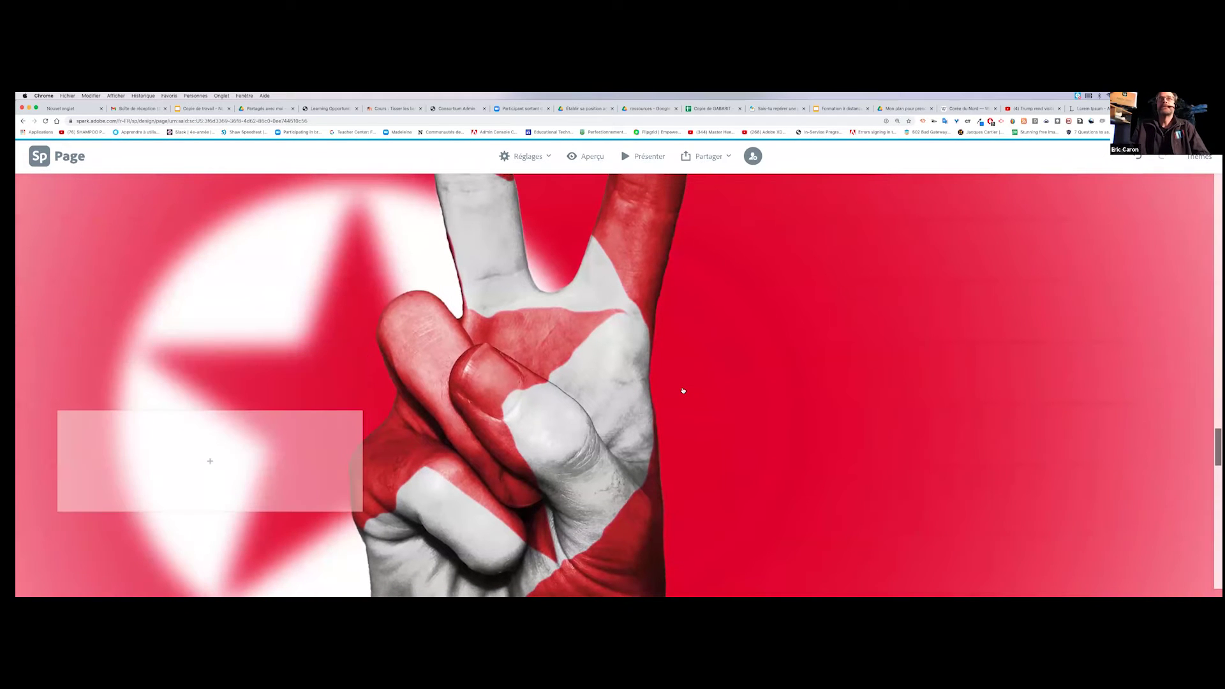
scroll(683, 390, "up", 1)
scroll(683, 391, "up", 10)
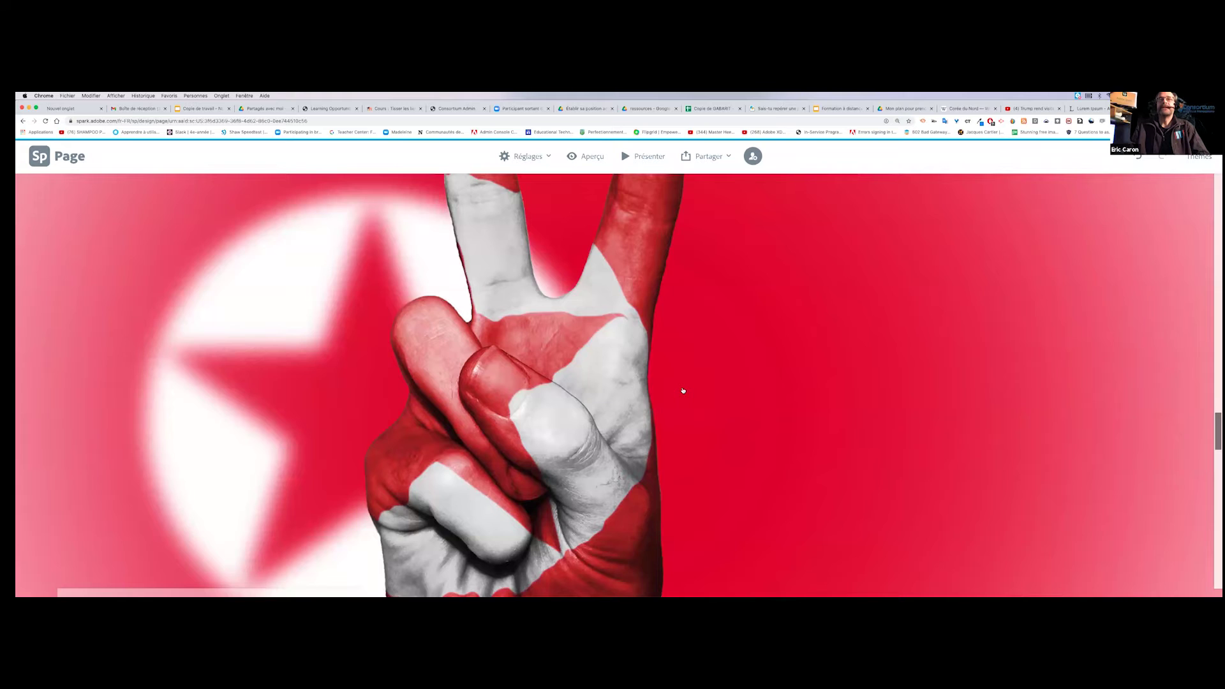
scroll(682, 390, "down", 5)
scroll(683, 391, "down", 5)
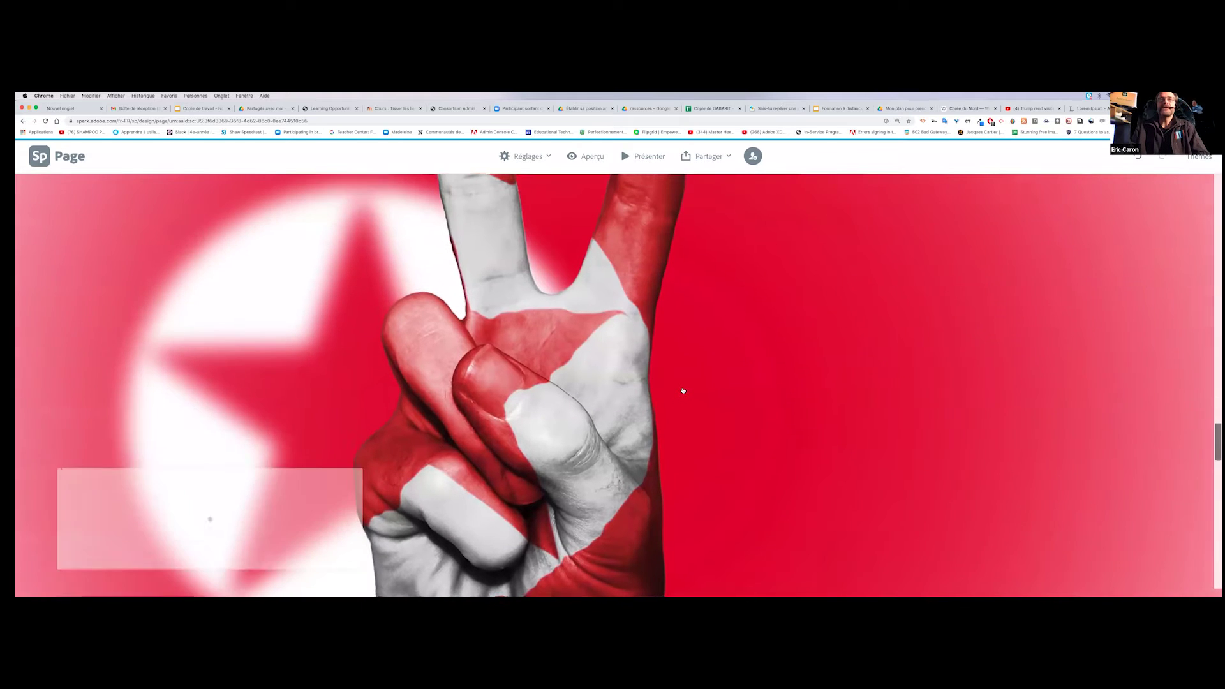
scroll(683, 390, "down", 5)
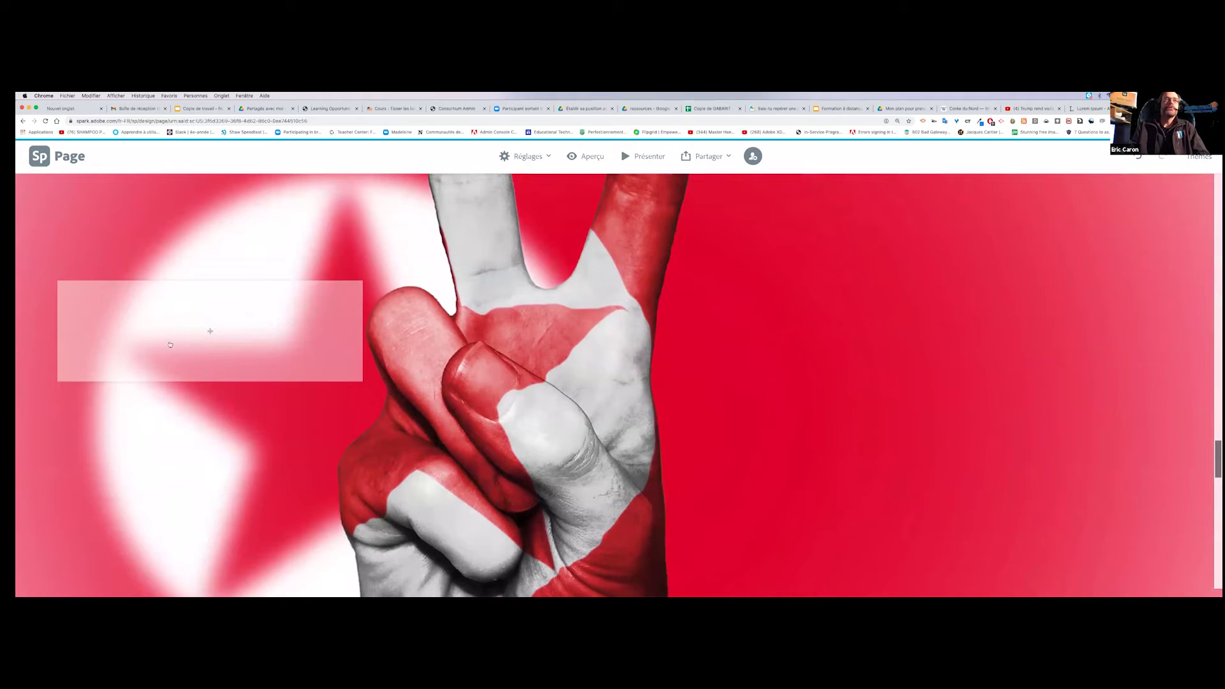
left_click(210, 332)
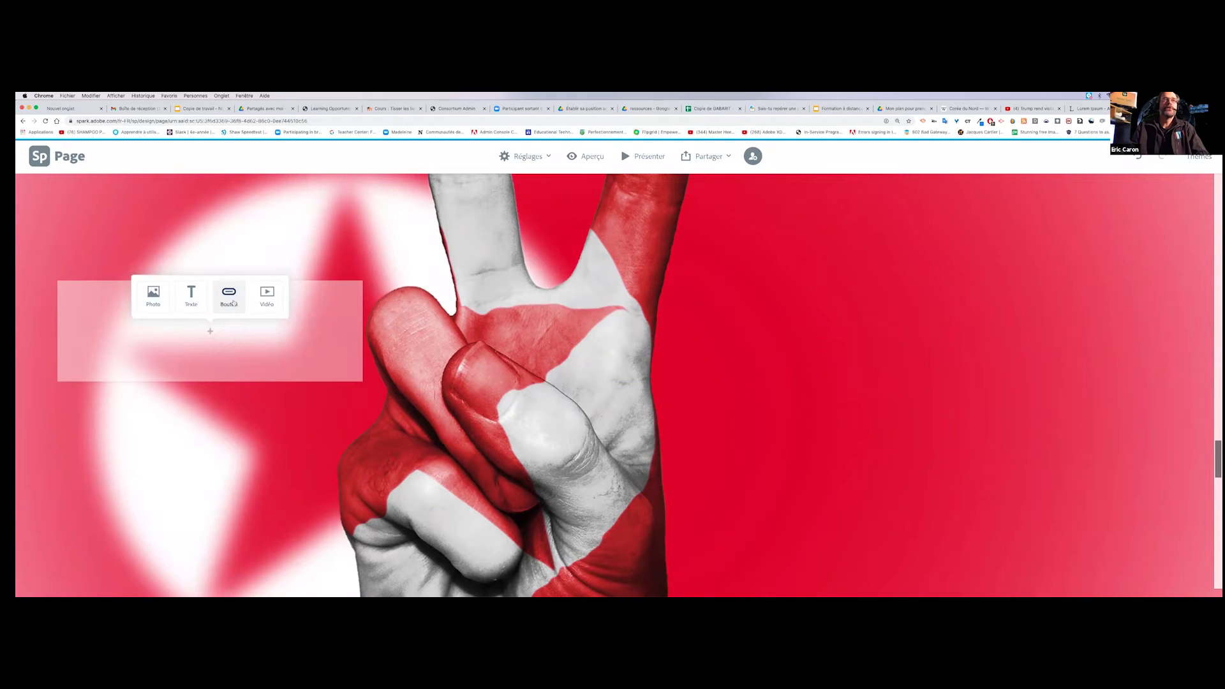
left_click(579, 387)
scroll(757, 385, "down", 1)
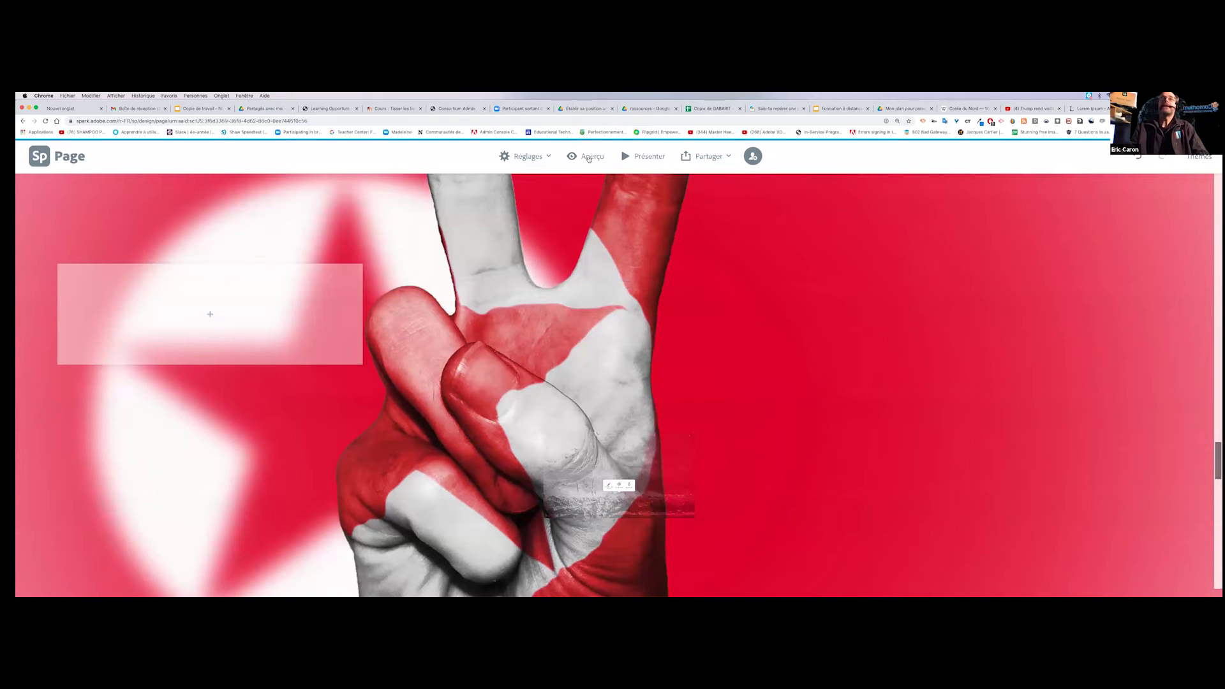
scroll(600, 190, "down", 1)
Preview the page and review the transitions between the Glideshow's background photos.
left_click(584, 156)
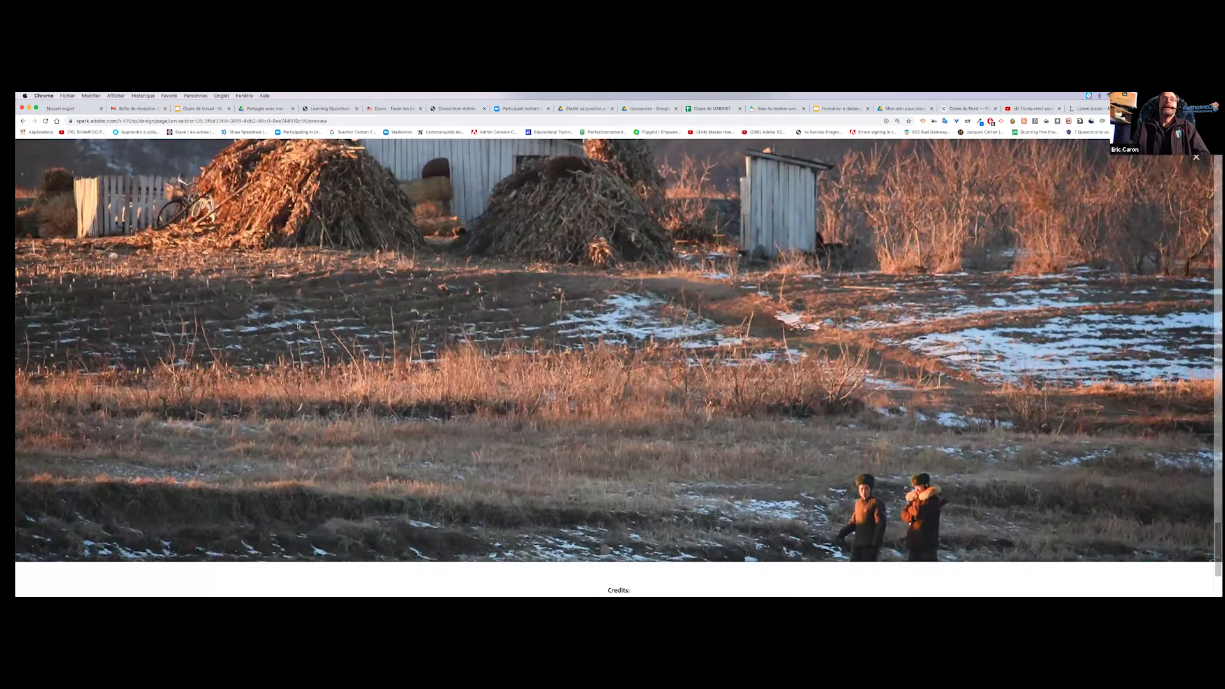
scroll(285, 342, "down", 10)
scroll(82, 432, "up", 2)
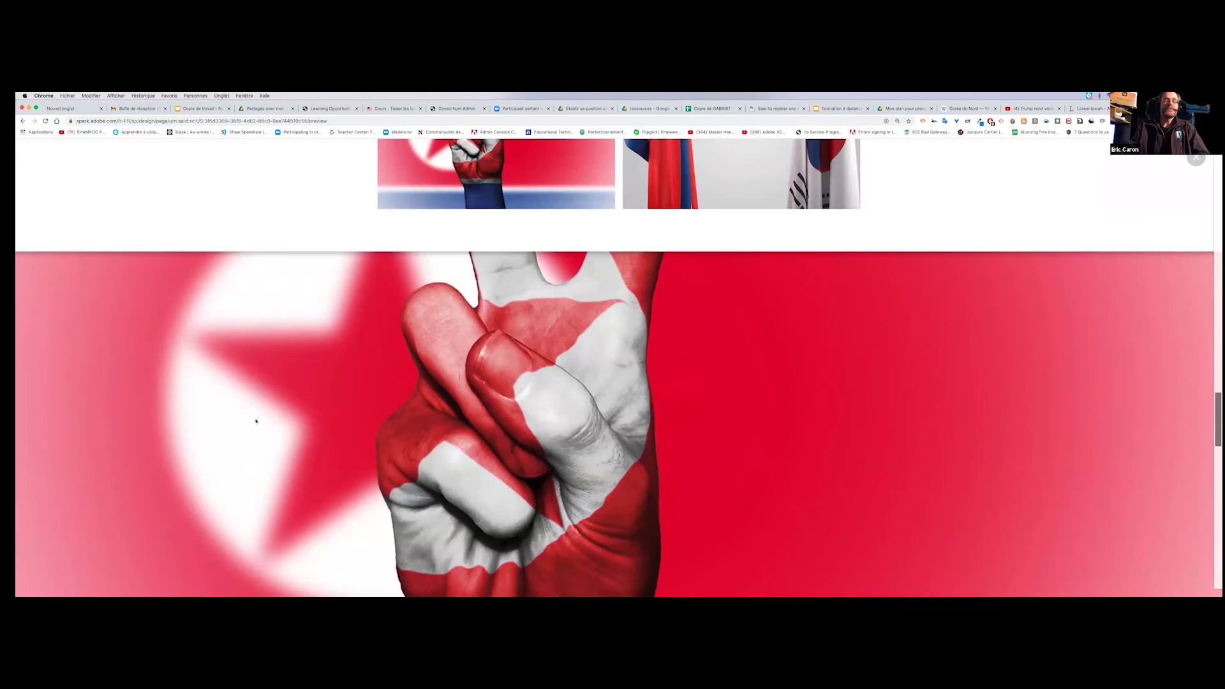
scroll(287, 395, "down", 3)
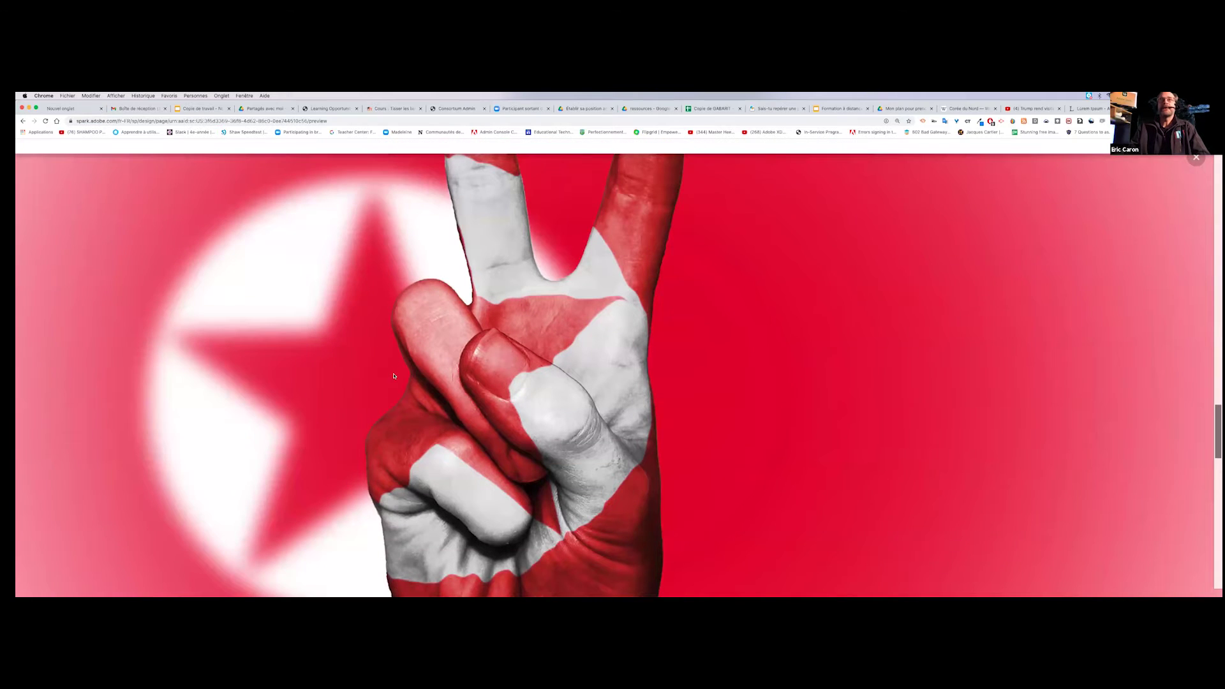
scroll(415, 370, "down", 1)
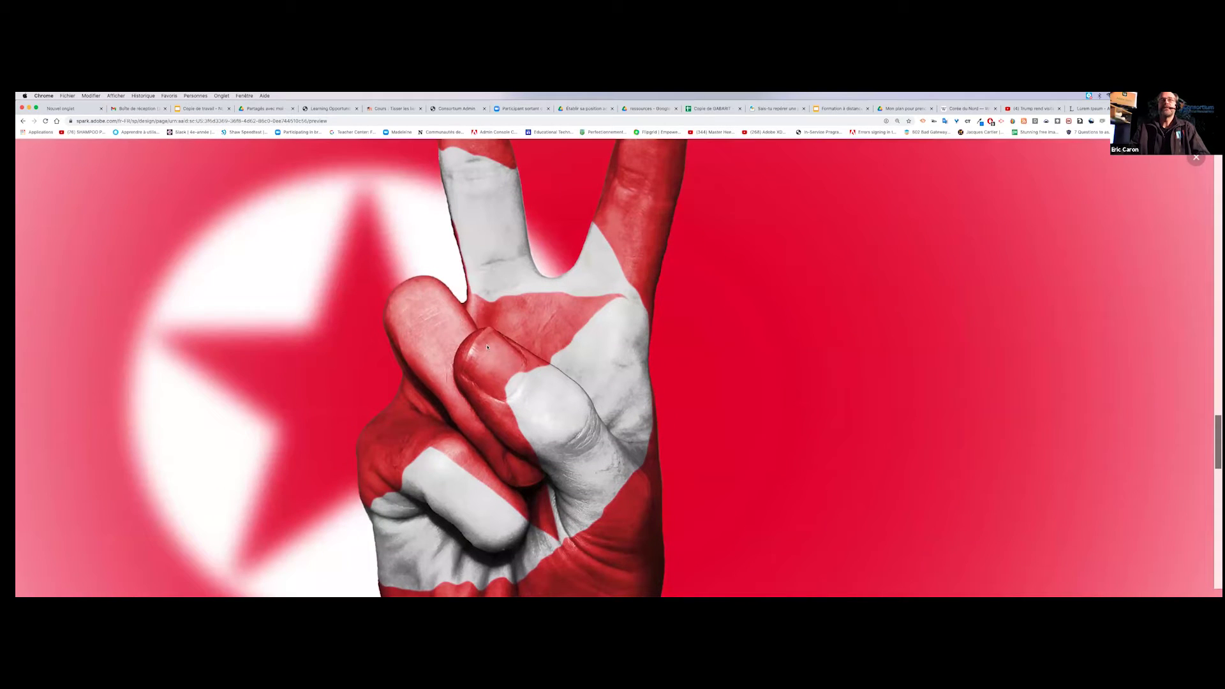
scroll(487, 346, "down", 3)
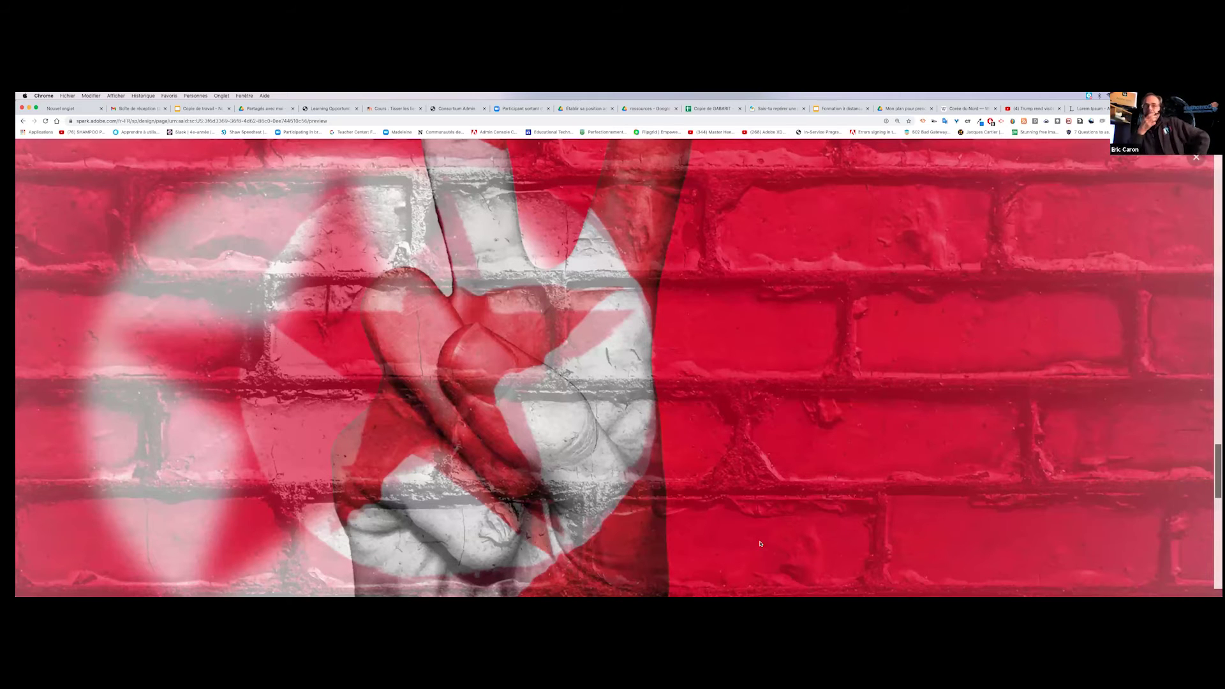
Review the previewed page from the photo credits back up to the title, and close the preview.
scroll(760, 543, "down", 5)
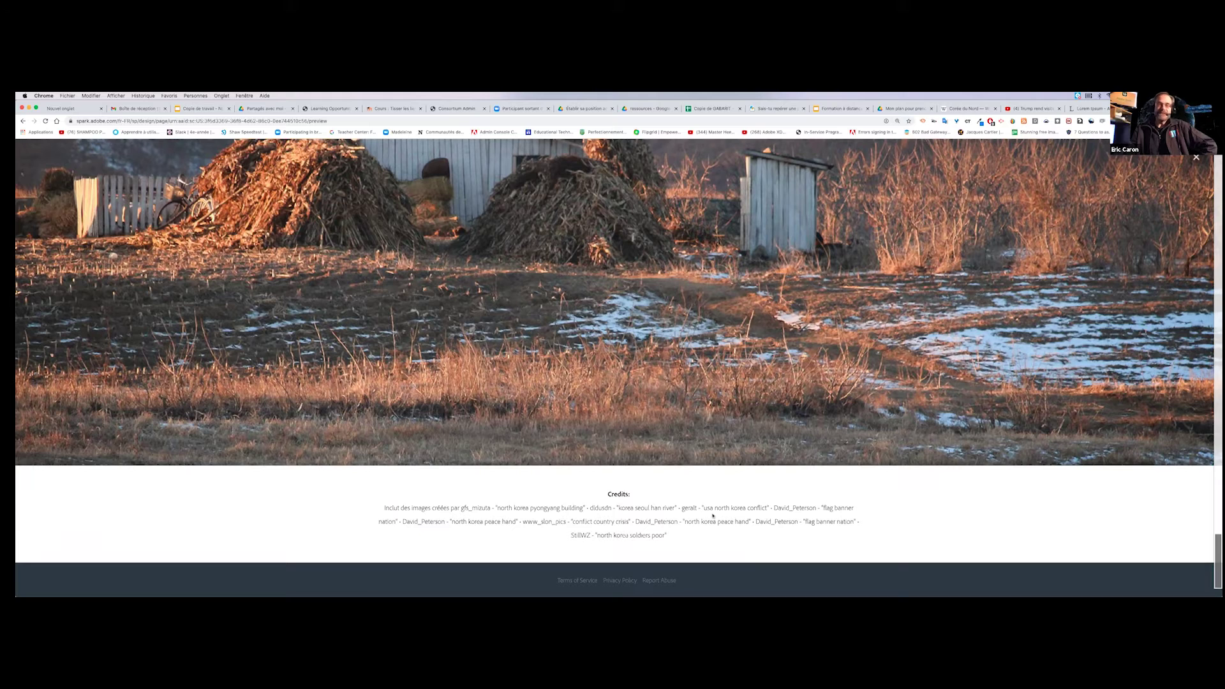
scroll(713, 515, "up", 3)
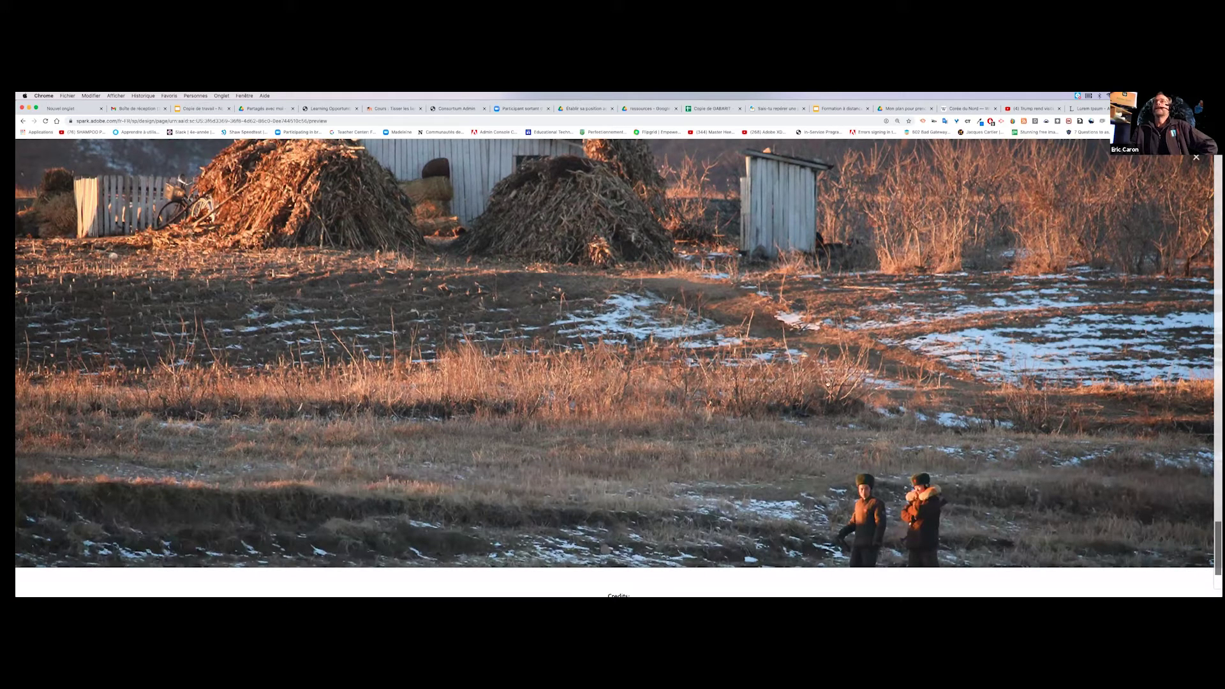
scroll(957, 371, "up", 2)
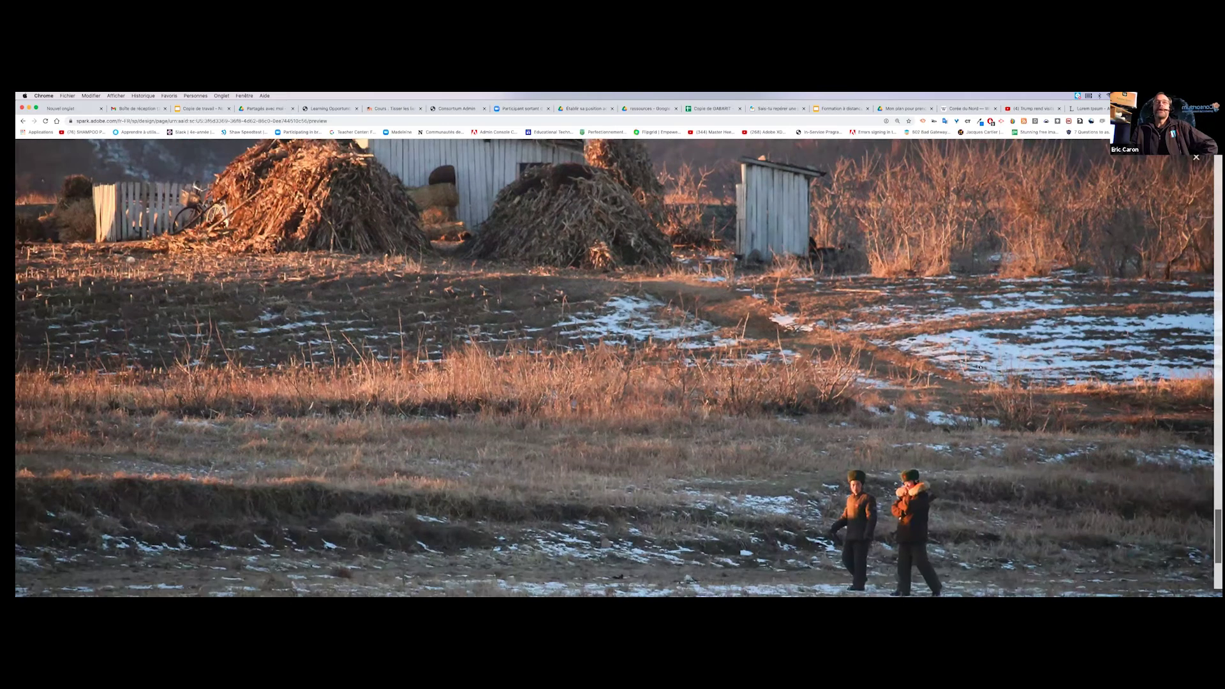
scroll(986, 368, "up", 15)
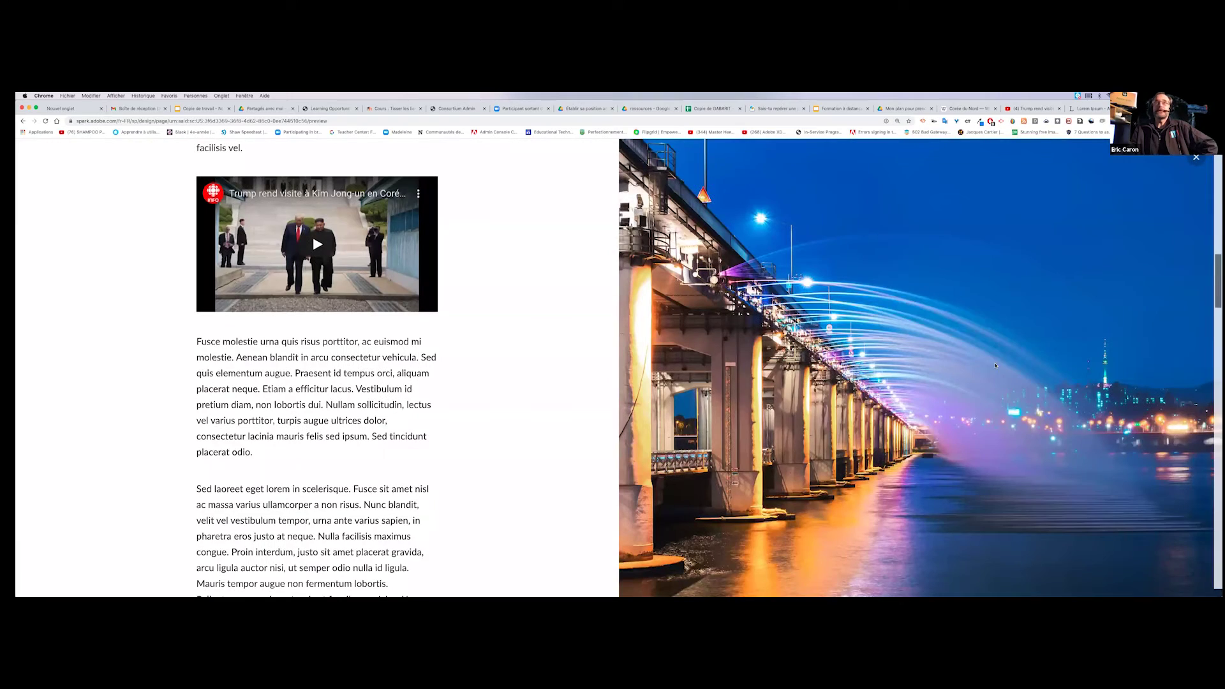
scroll(618, 367, "up", 10)
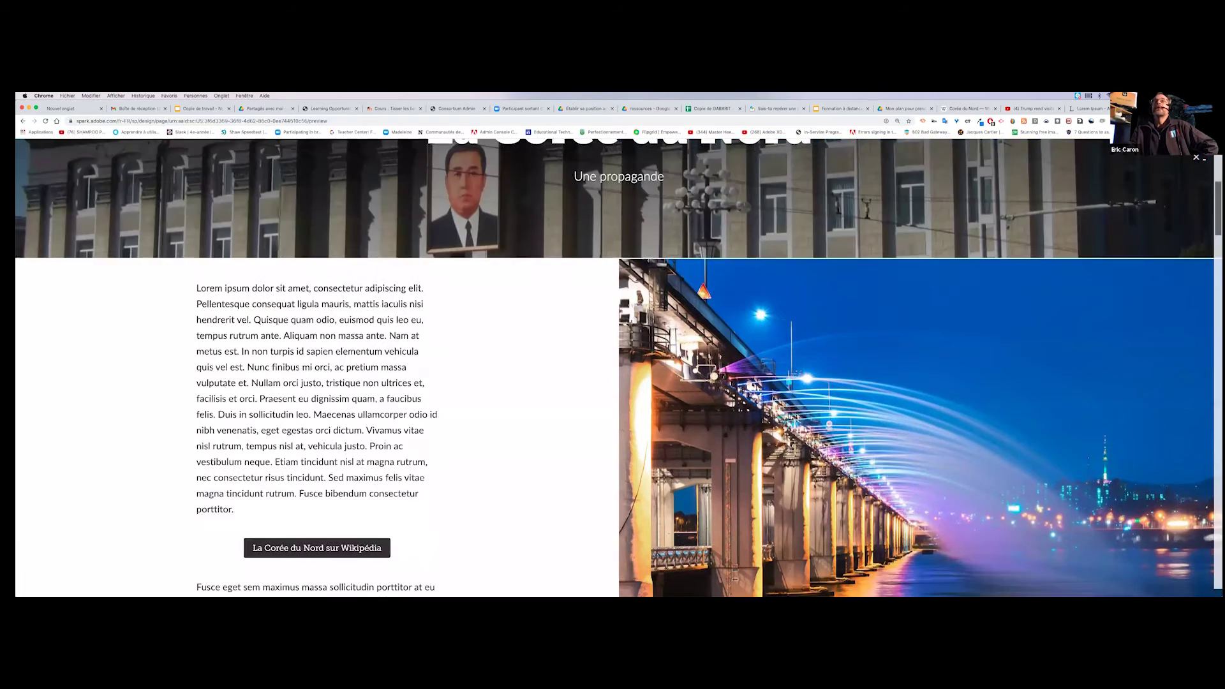
scroll(719, 157, "up", 4)
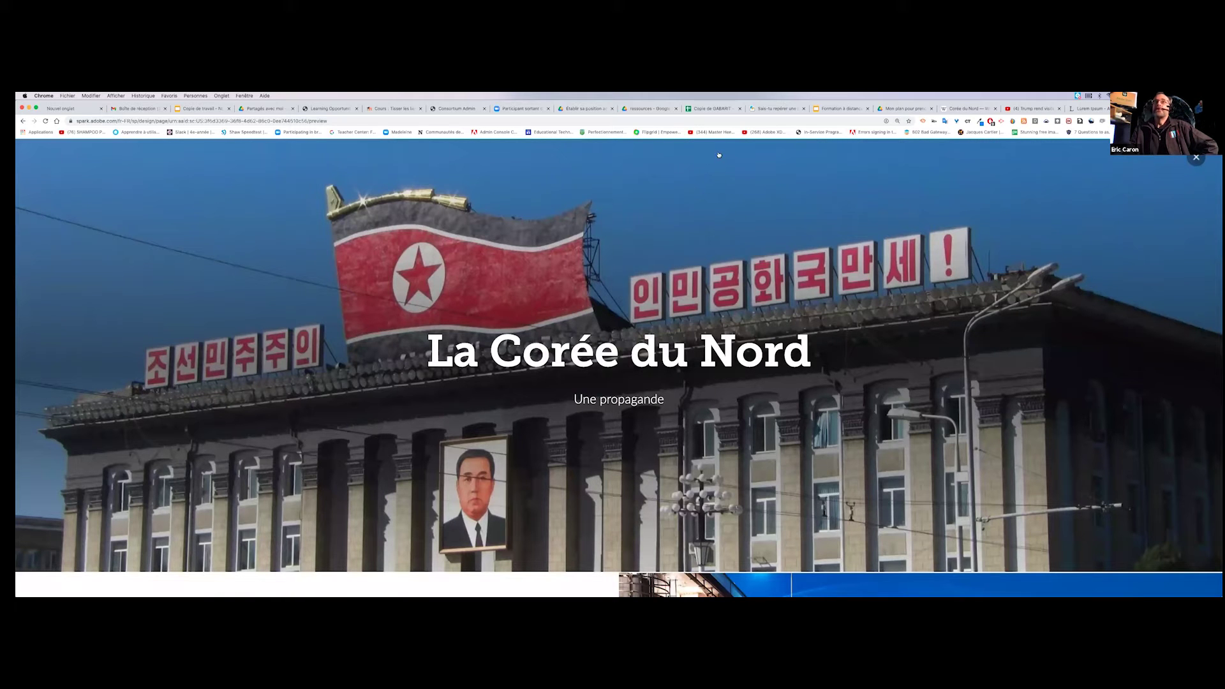
key("Escape")
Start publishing the page with a shareable link and set its category to Autre.
left_click(707, 157)
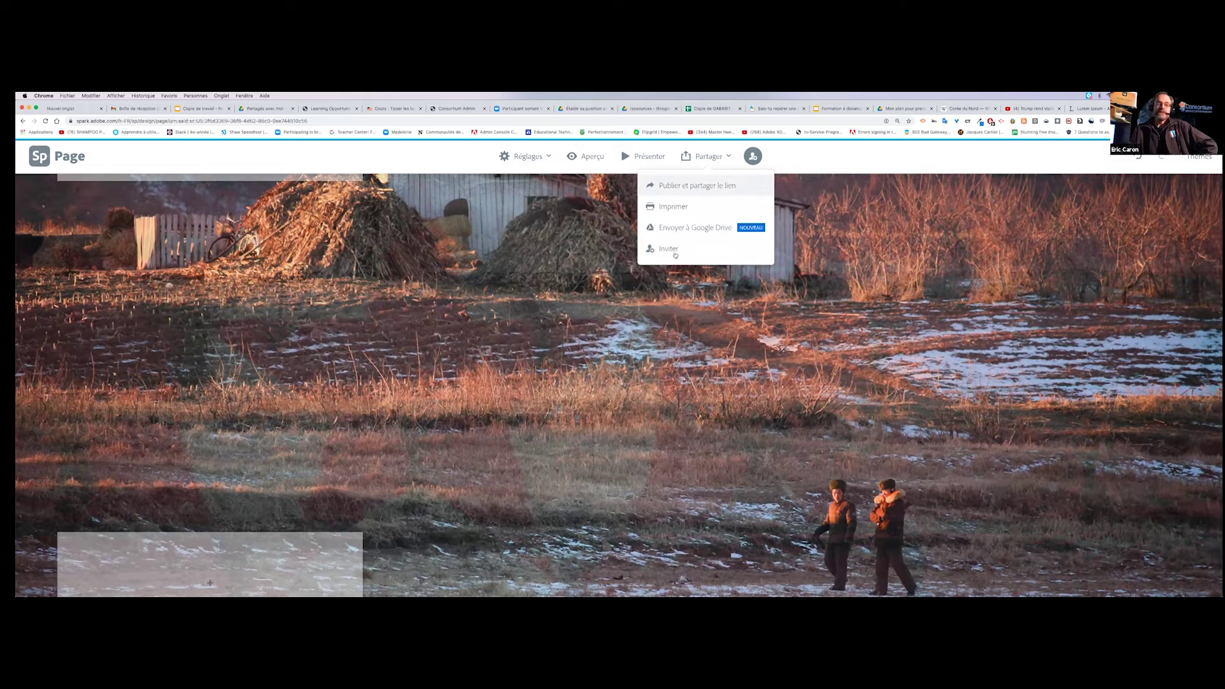
left_click(705, 191)
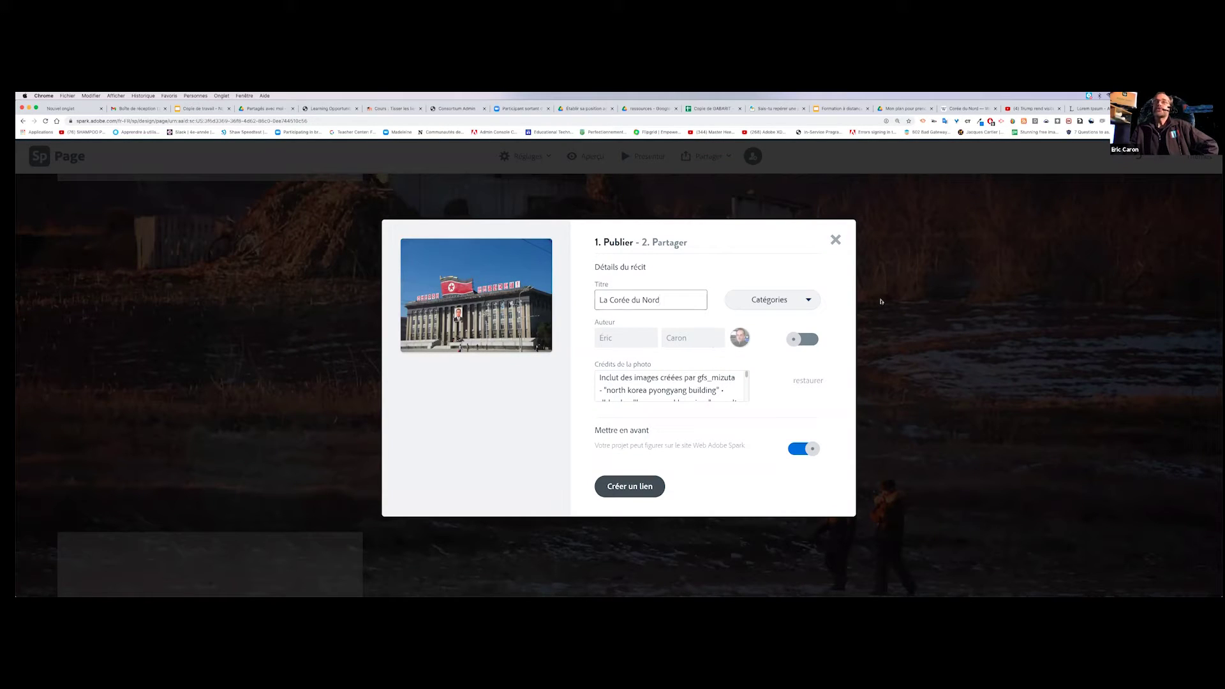
left_click(775, 299)
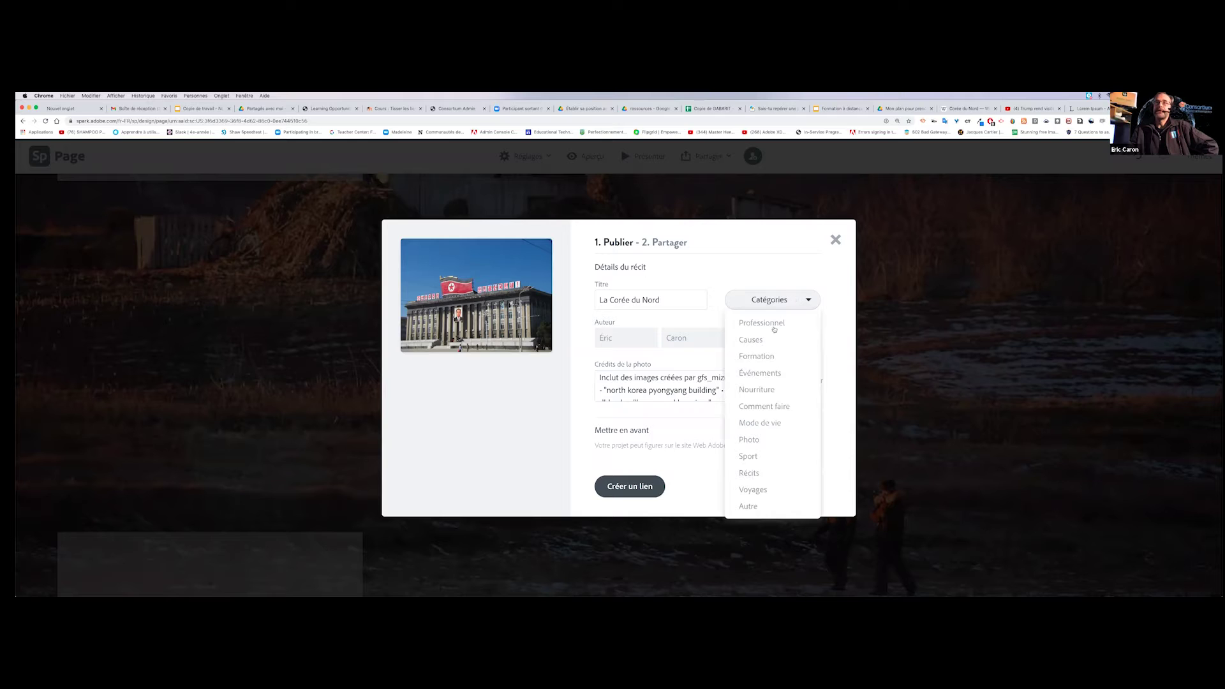
left_click(759, 508)
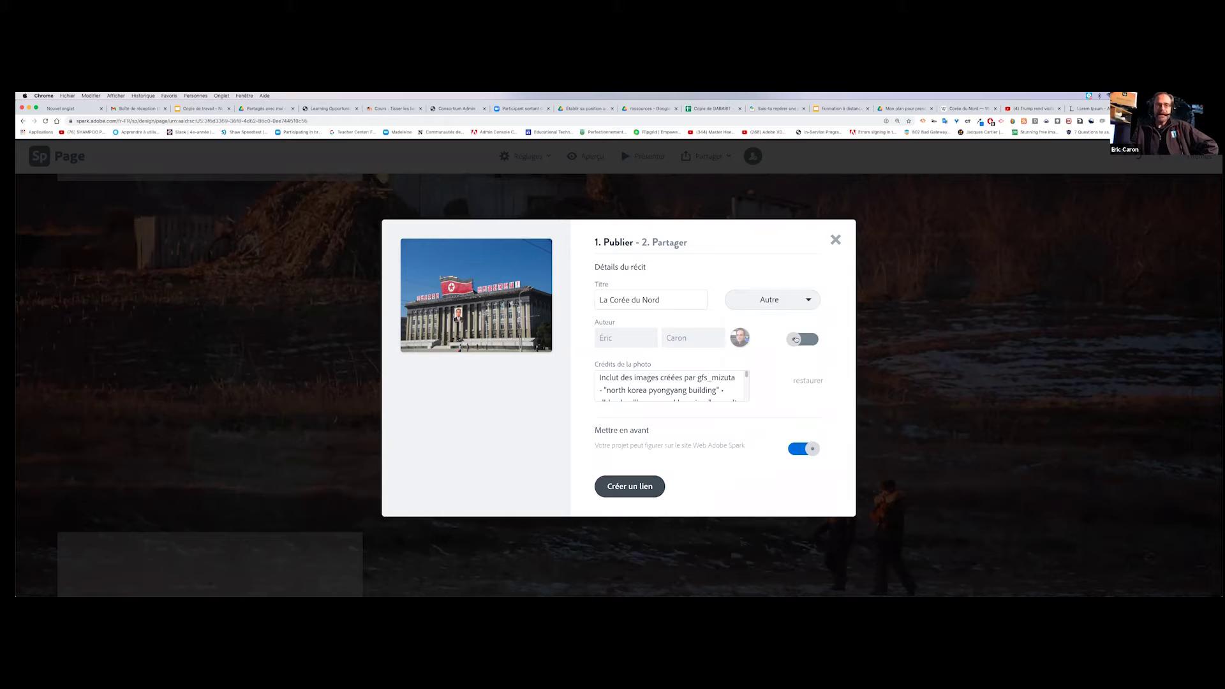
Try the author display on and off, and read through the photo credits in the publishing details.
left_click(795, 339)
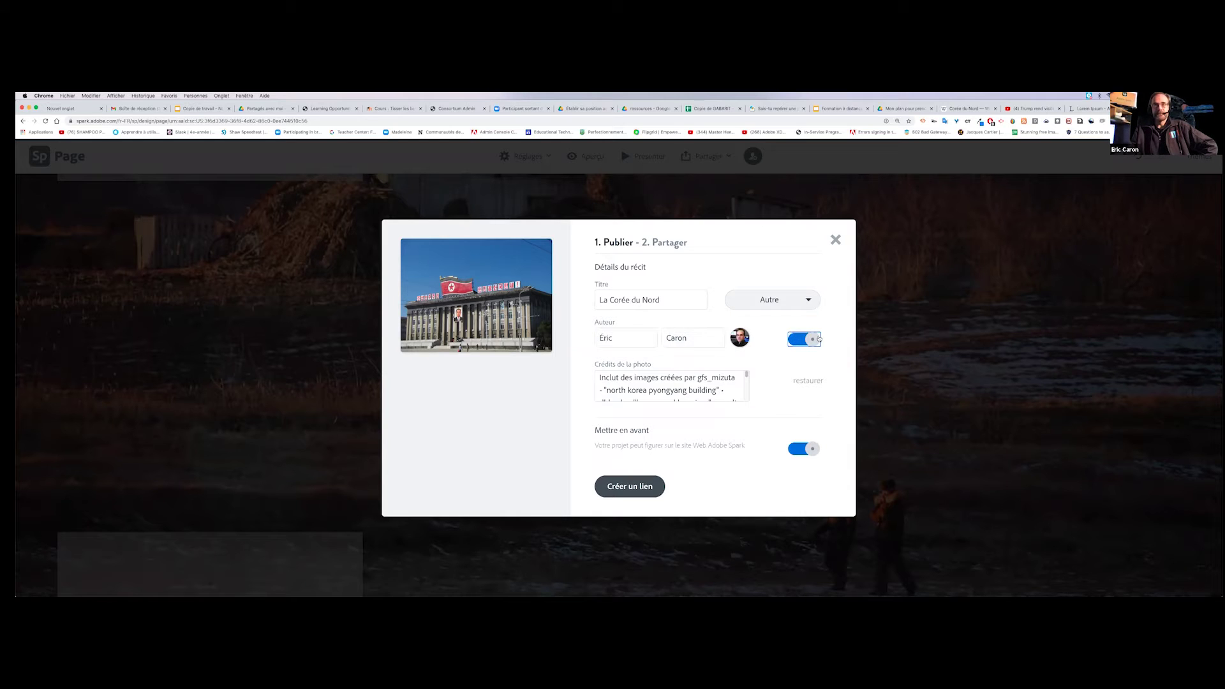
left_click(819, 339)
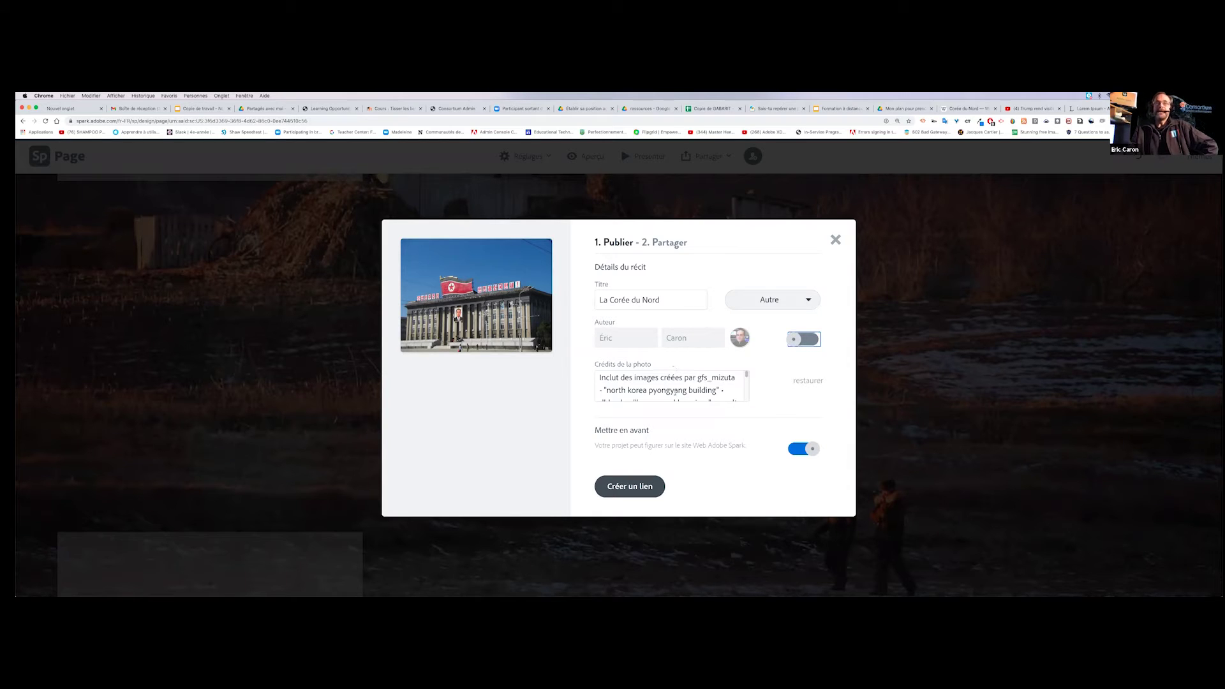
scroll(671, 386, "down", 3)
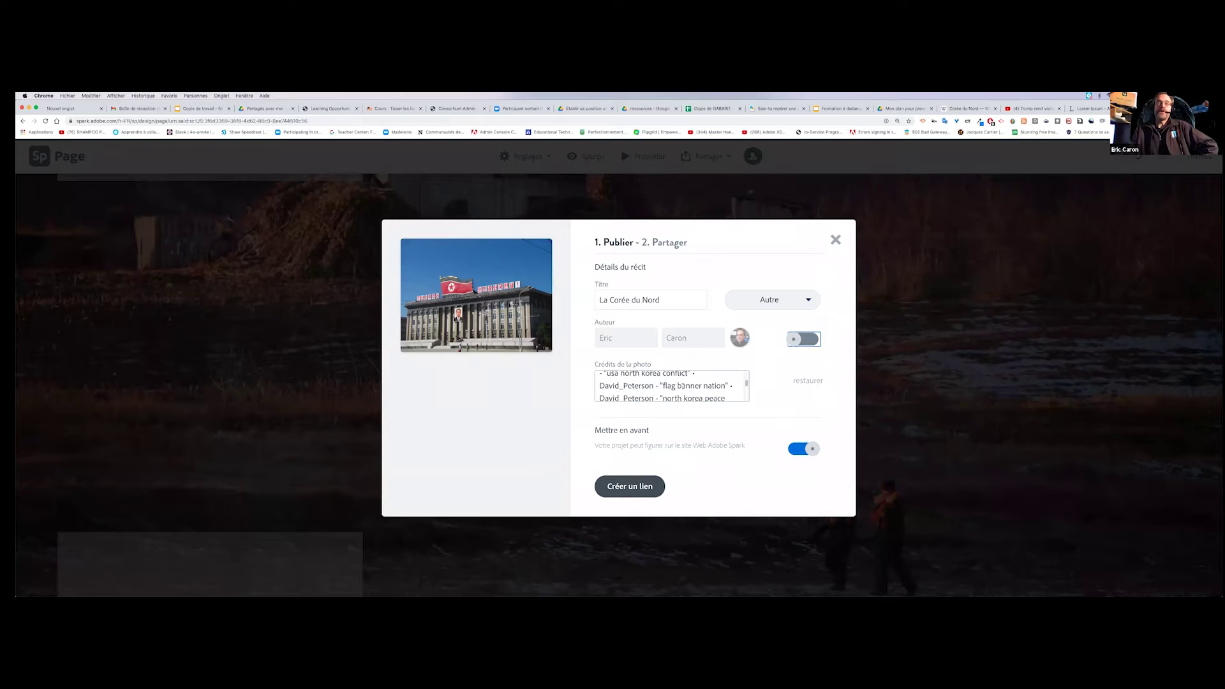
scroll(680, 386, "down", 3)
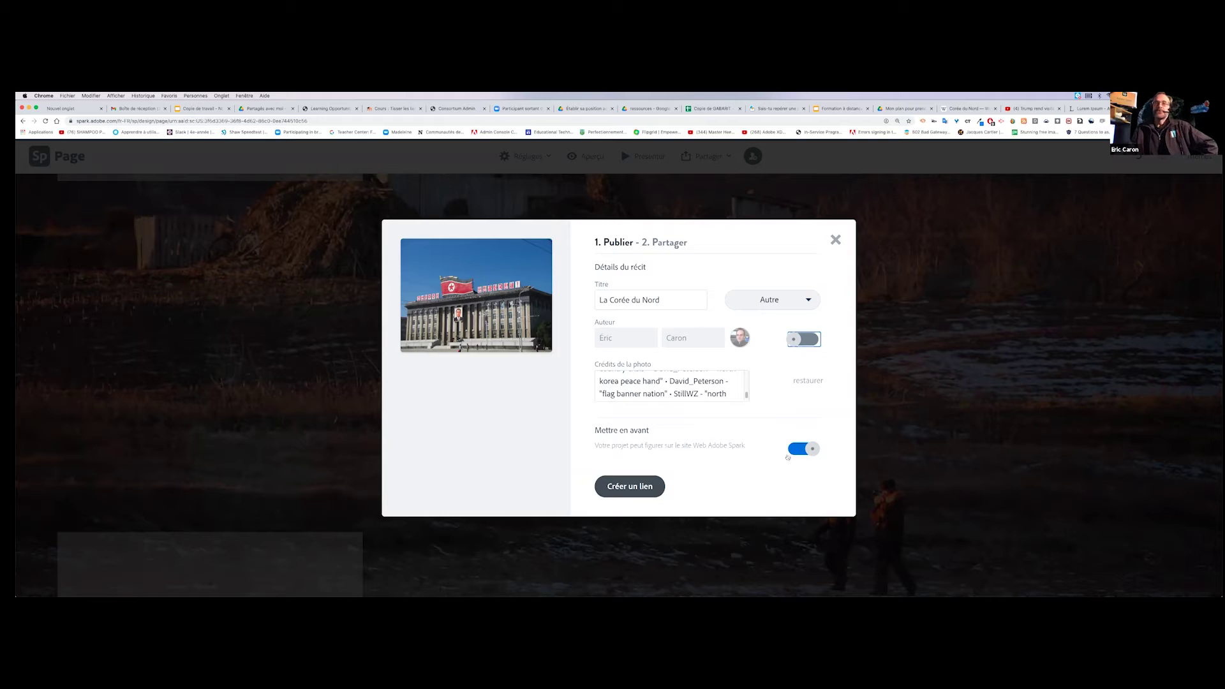
Turn off Mettre en avant, create the page's shareable link, and return to the Spark home page.
left_click(814, 451)
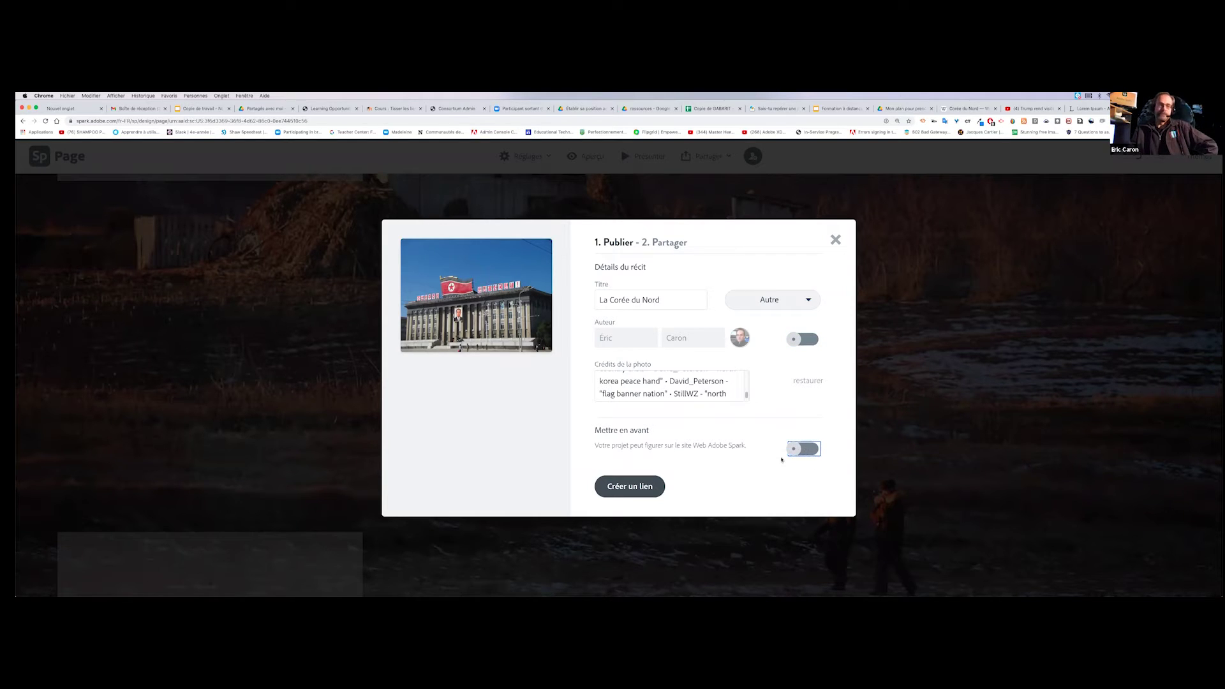
left_click(630, 486)
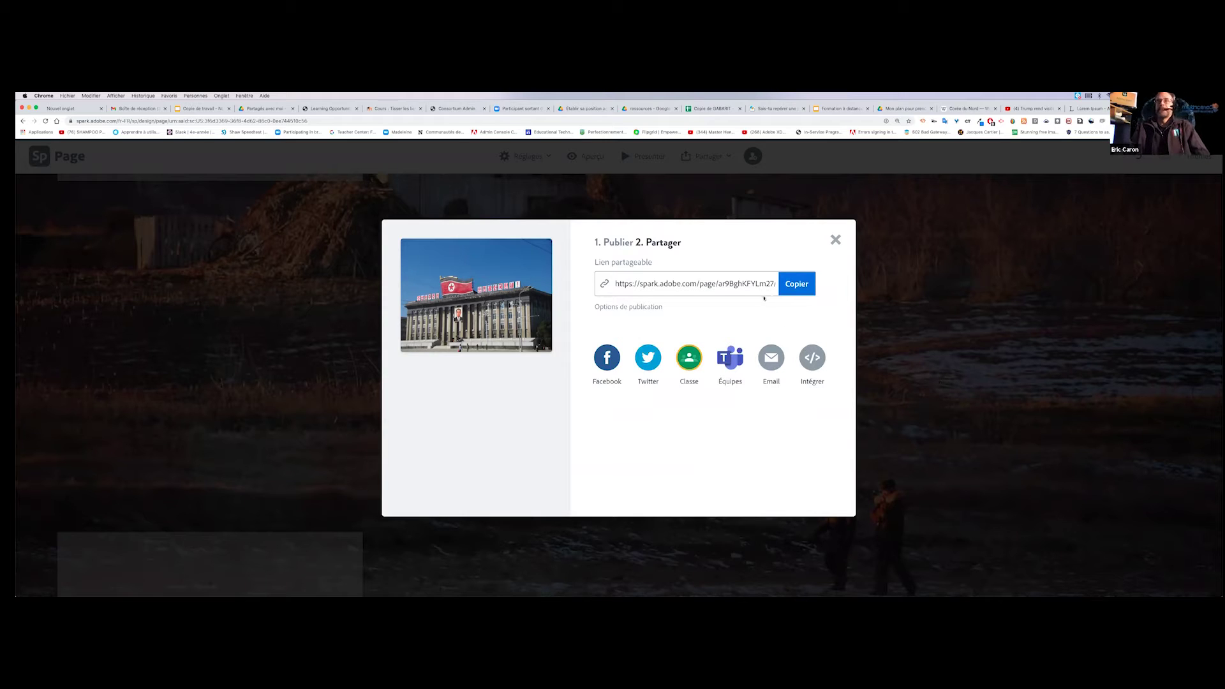
left_click(683, 283)
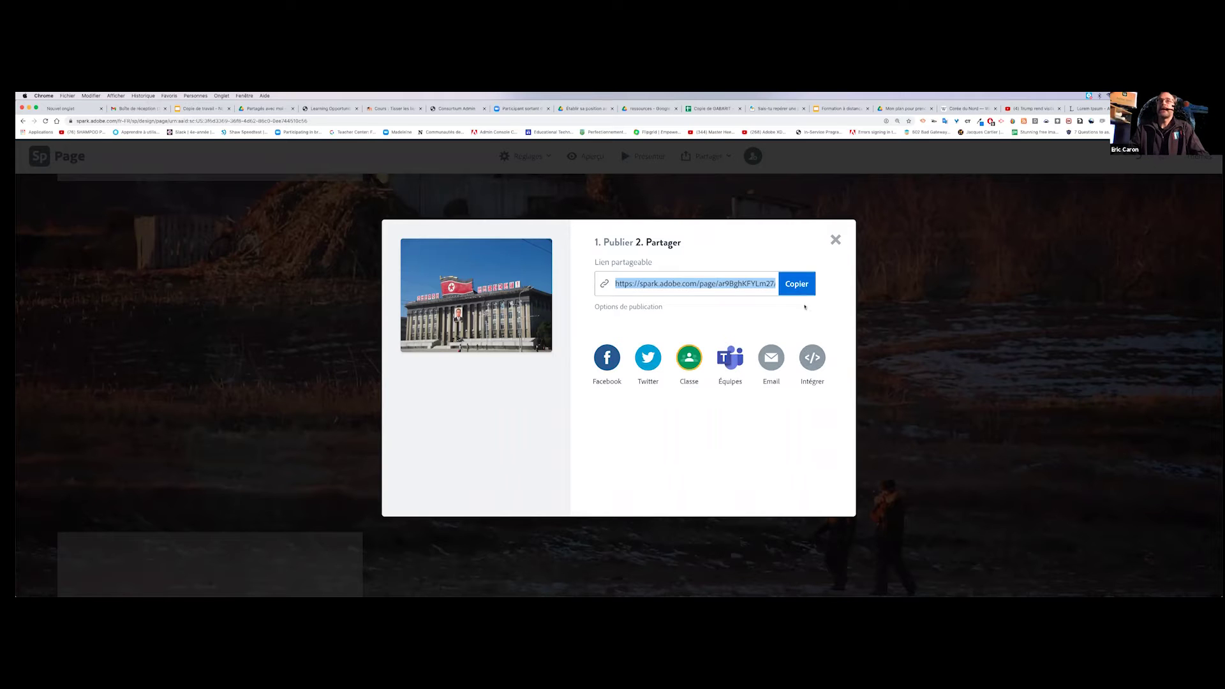
left_click(904, 259)
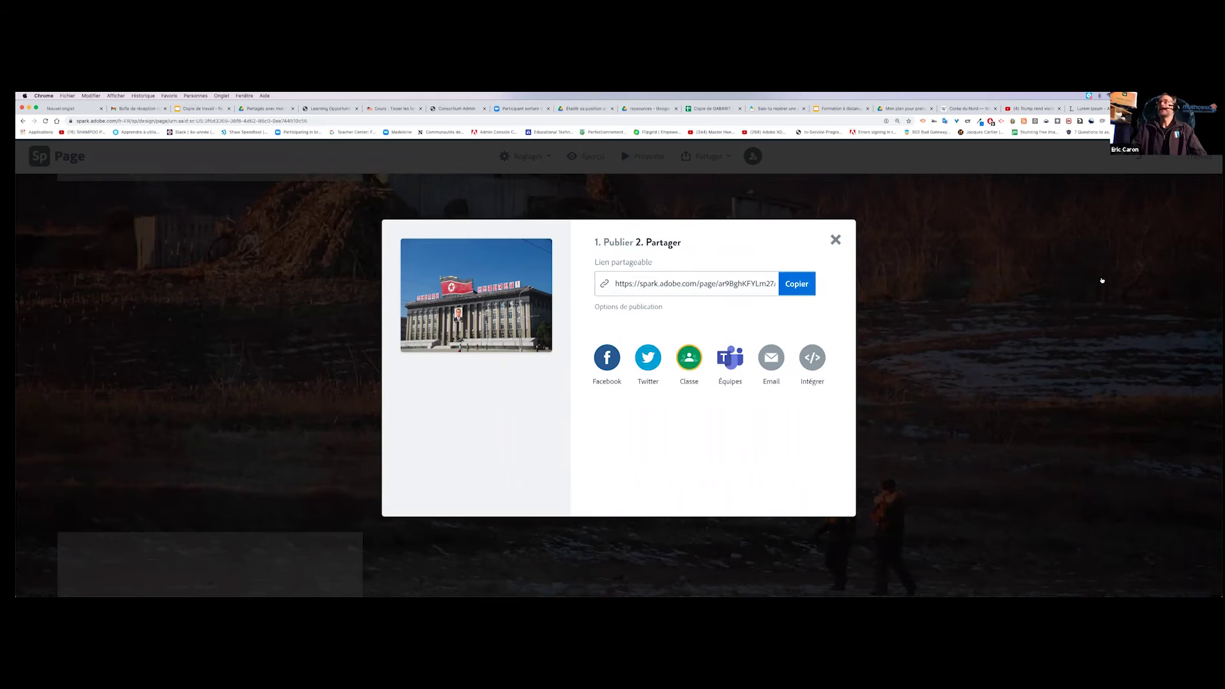
key("Escape")
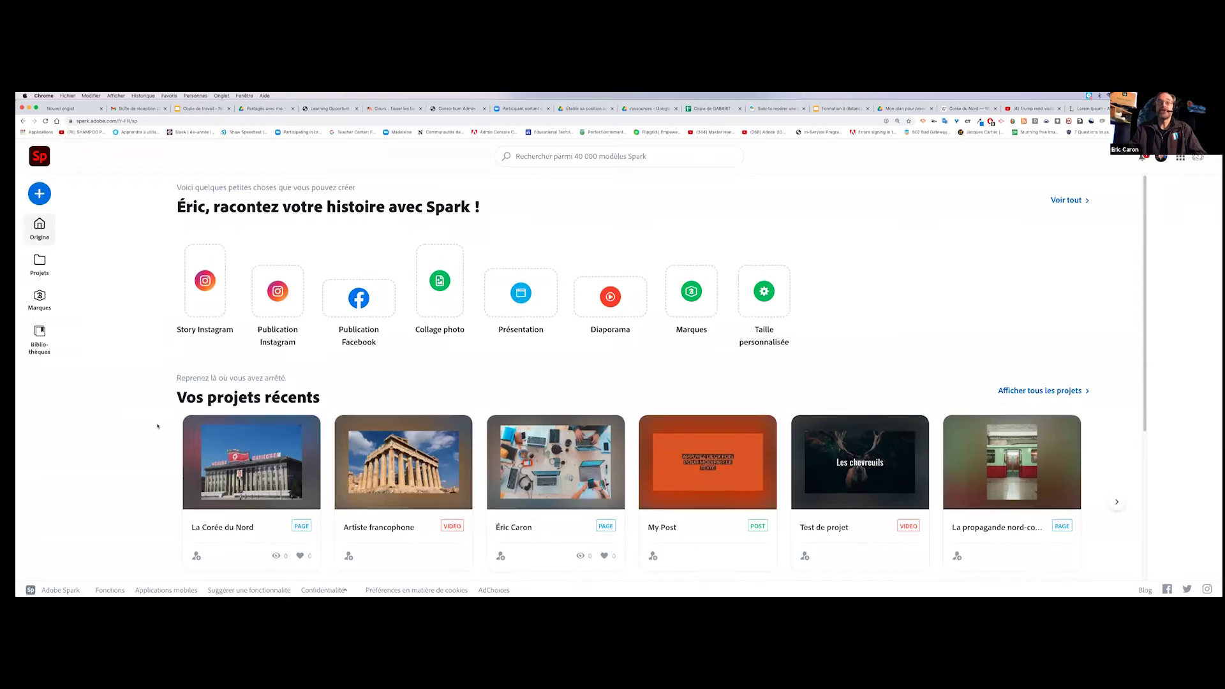
Cancel the publication of the recent project La Corée du Nord and confirm it.
scroll(158, 426, "down", 1)
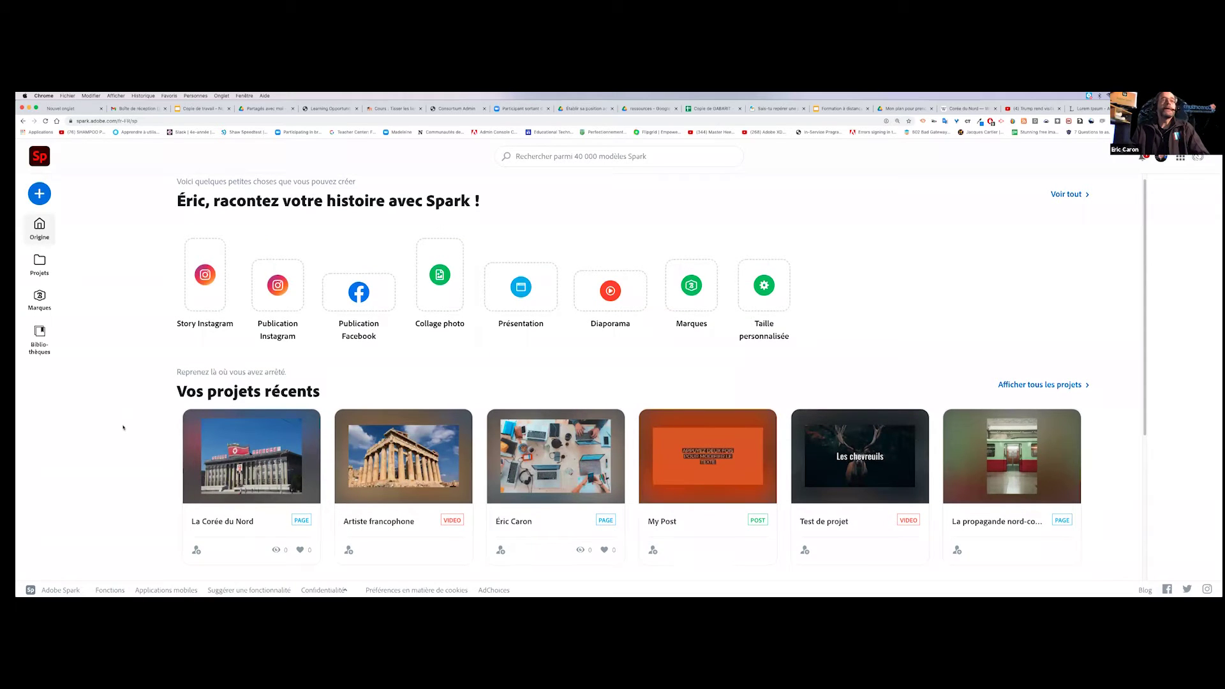
mouse_move(217, 447)
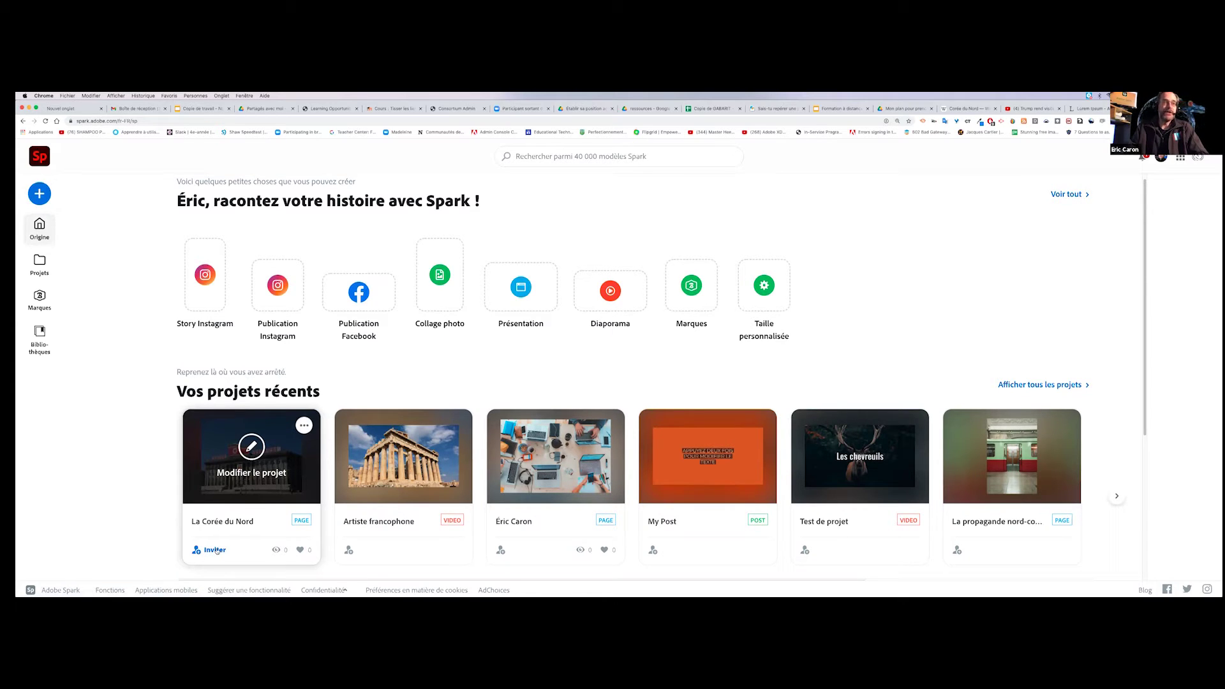
left_click(302, 426)
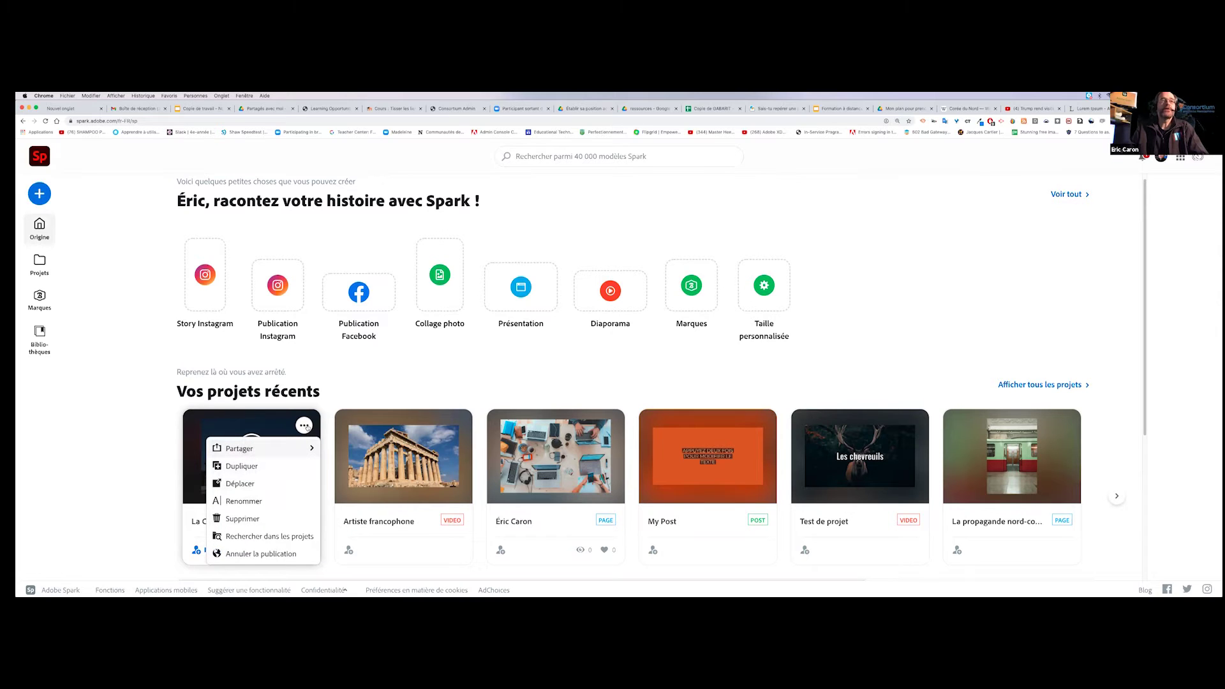
mouse_move(273, 455)
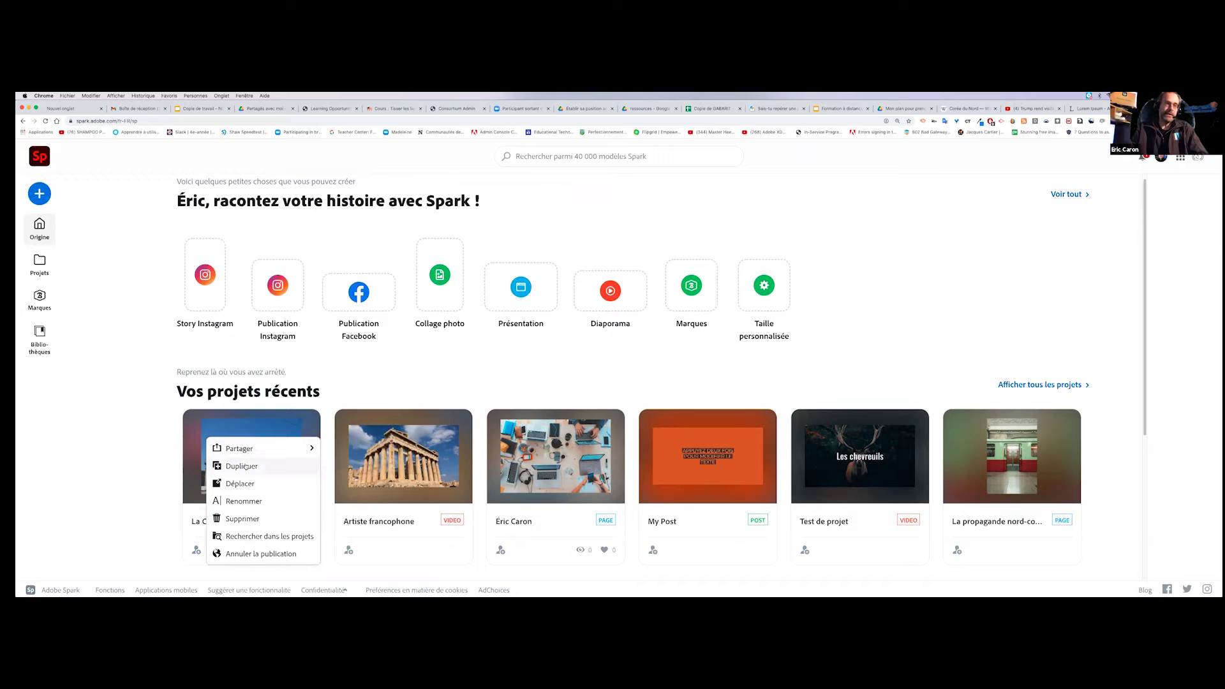
left_click(261, 554)
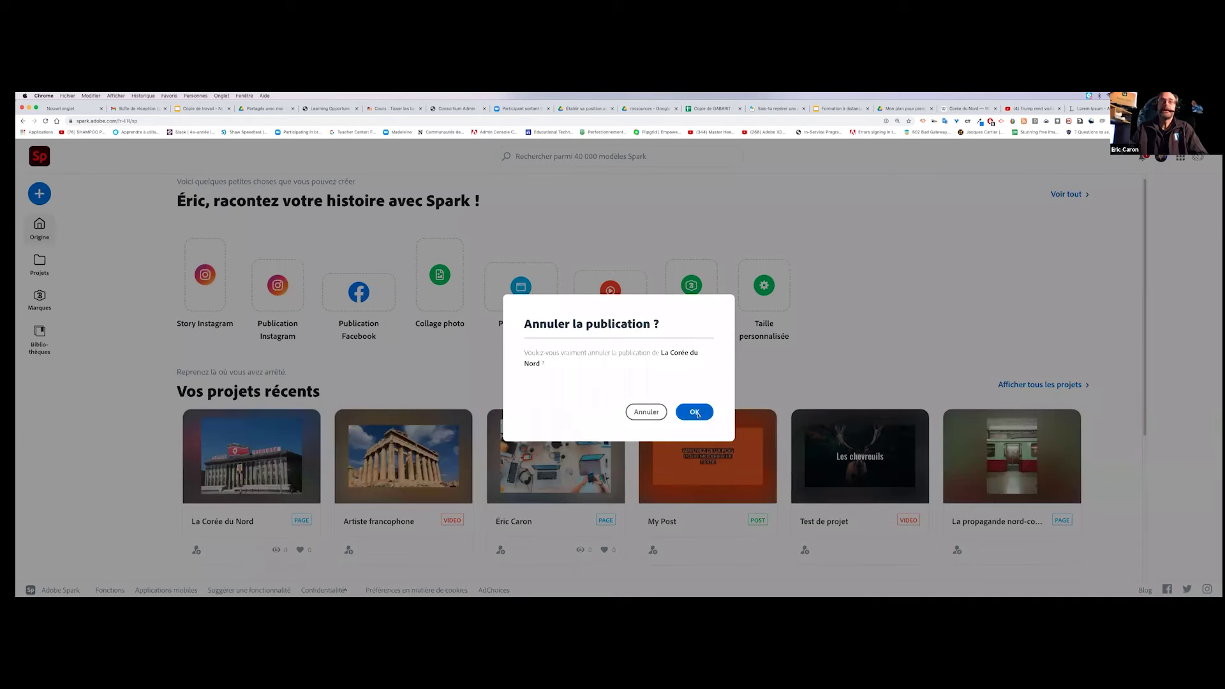
left_click(694, 412)
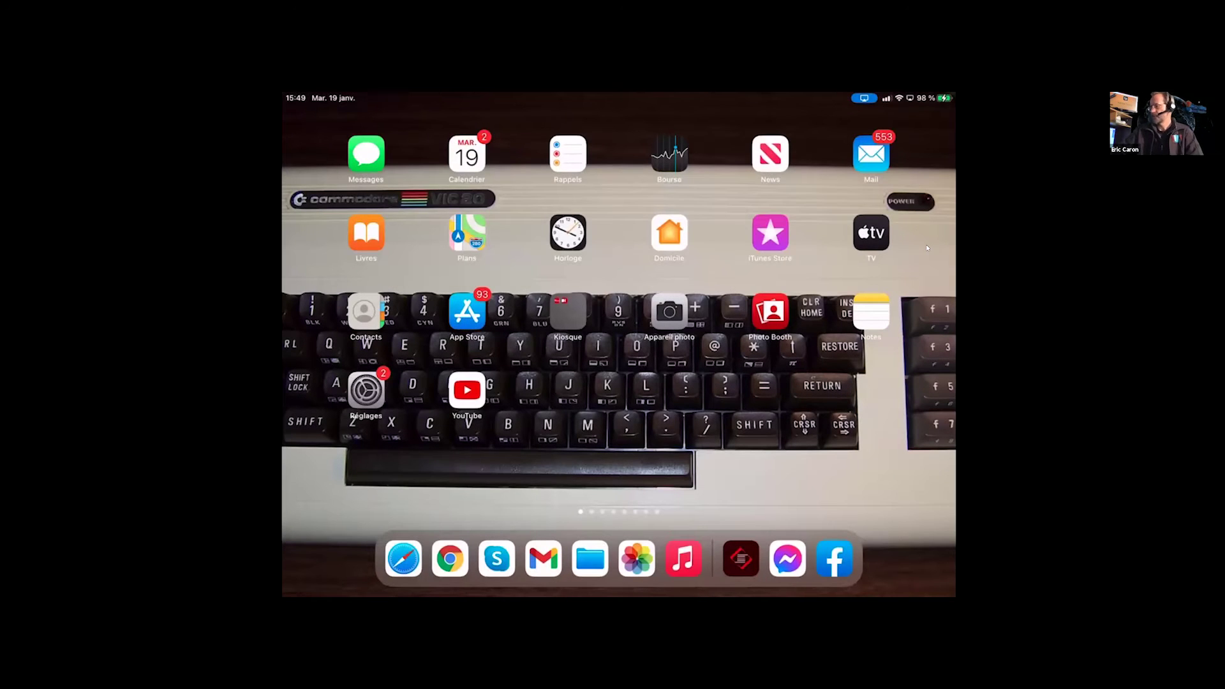
Switch to the Spark Page app on the iPad and review the La Corée du Nord page's text, button and video.
key("super+space")
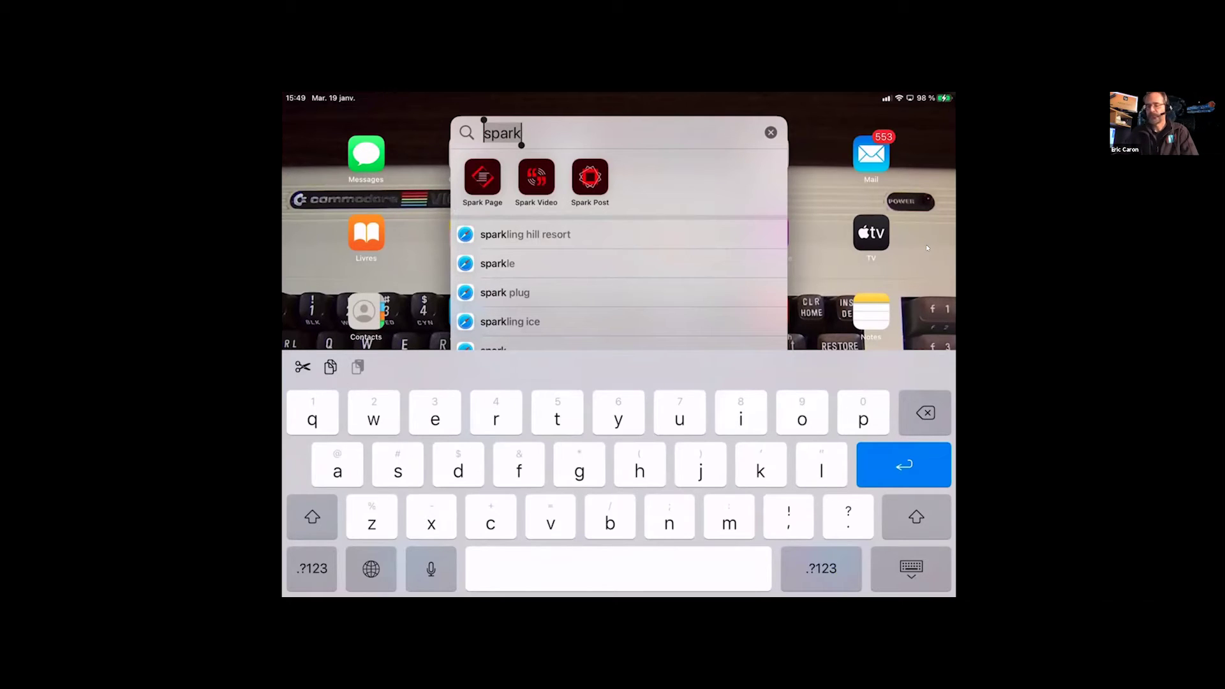
key("Return")
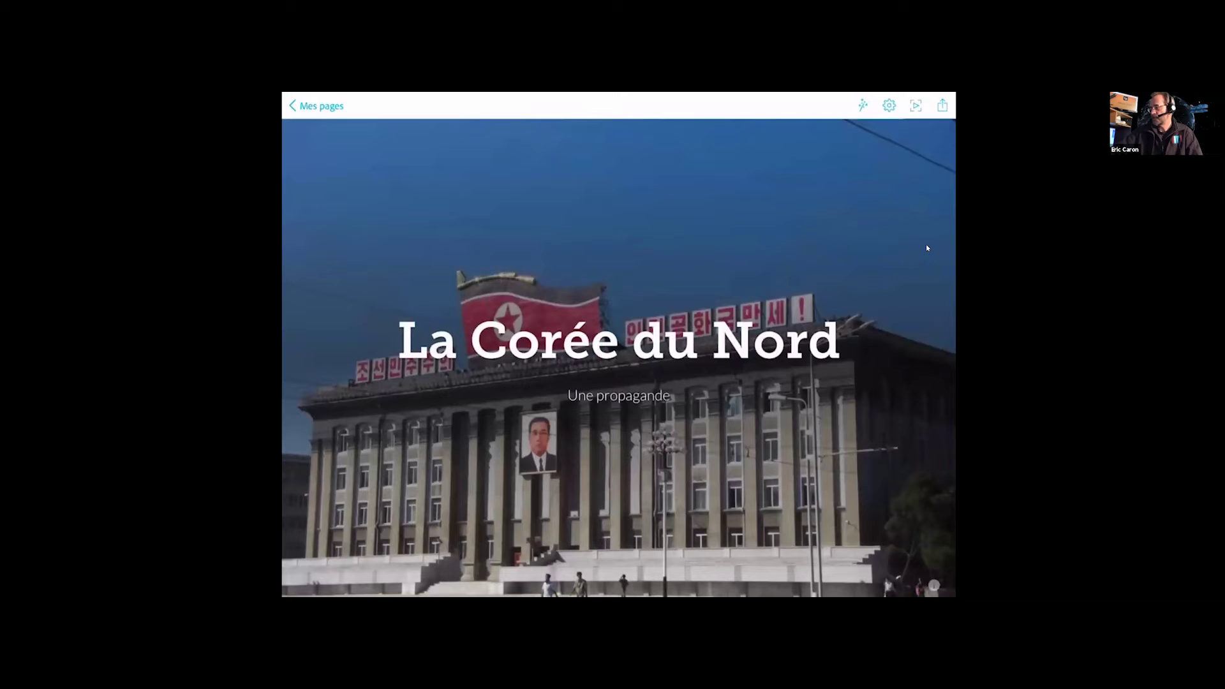
scroll(926, 248, "down", 2)
scroll(927, 248, "down", 5)
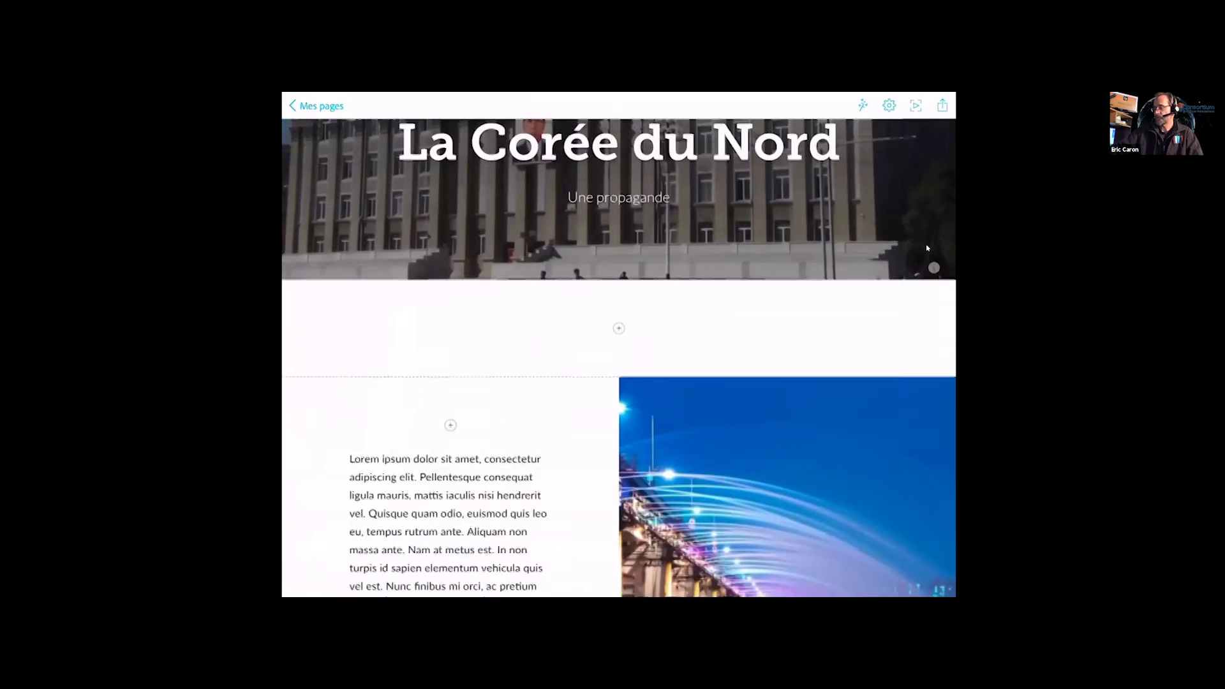
scroll(927, 247, "down", 10)
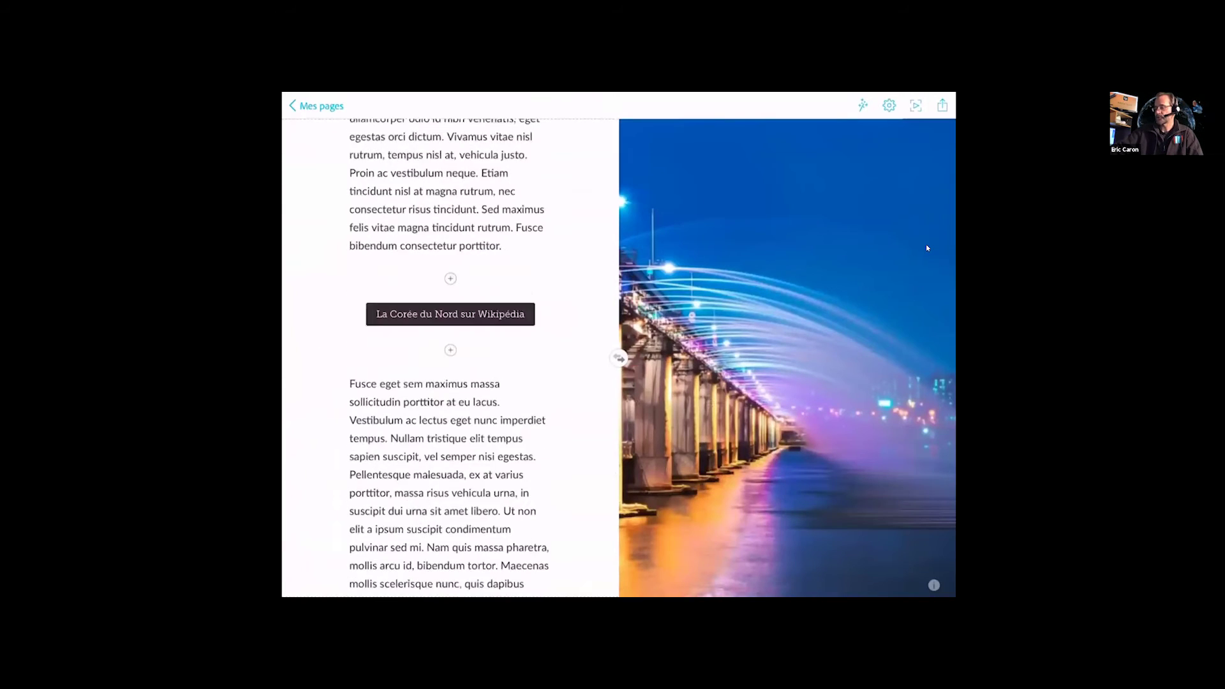
scroll(927, 248, "down", 2)
scroll(927, 247, "up", 6)
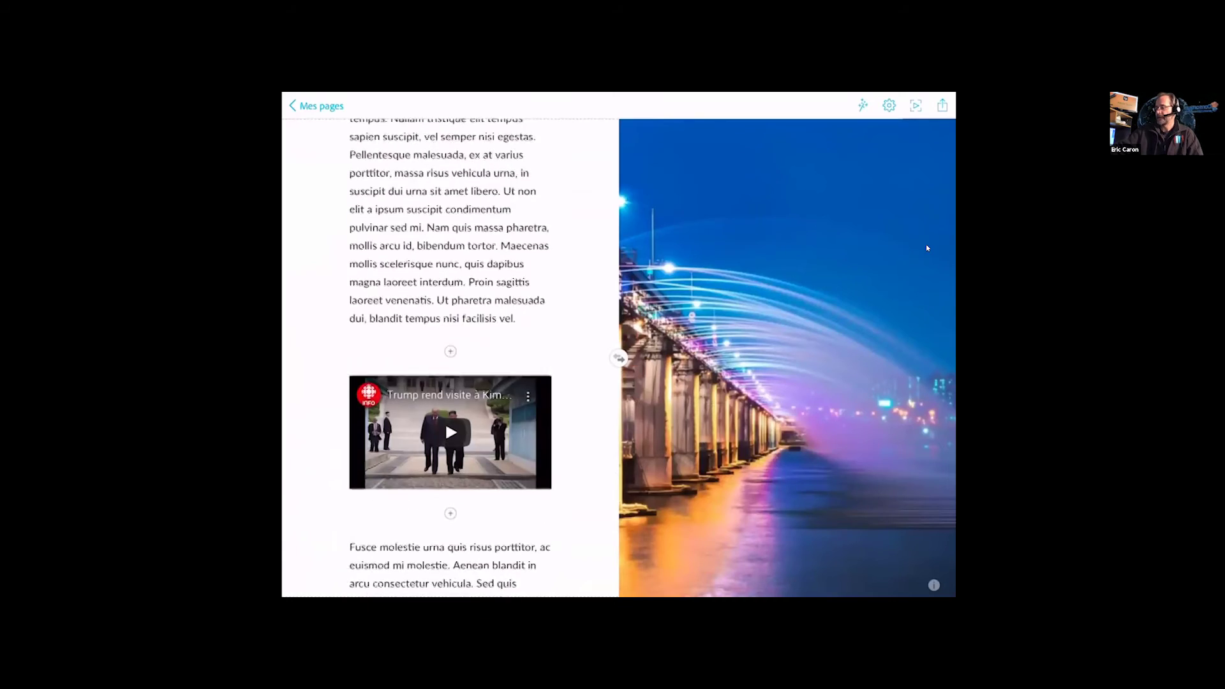
scroll(927, 247, "up", 3)
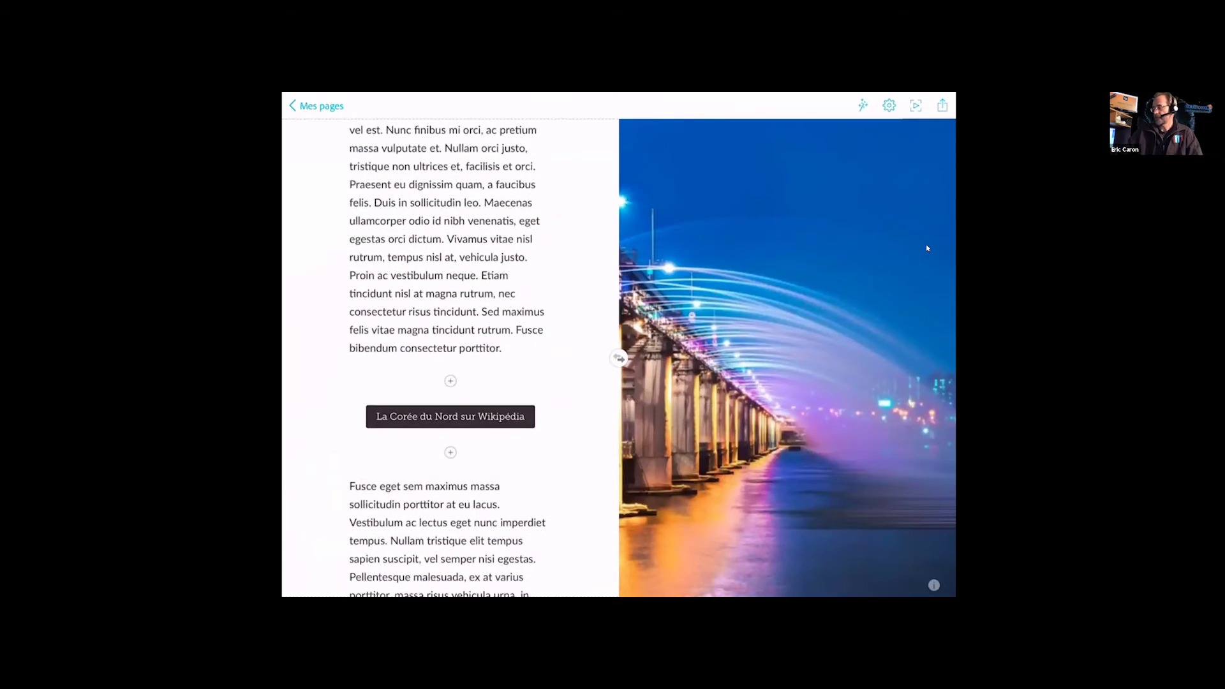
key("super+Up")
Switch to the Spark Post app on the iPad and browse the recommended templates and the Animation category.
key("super+space")
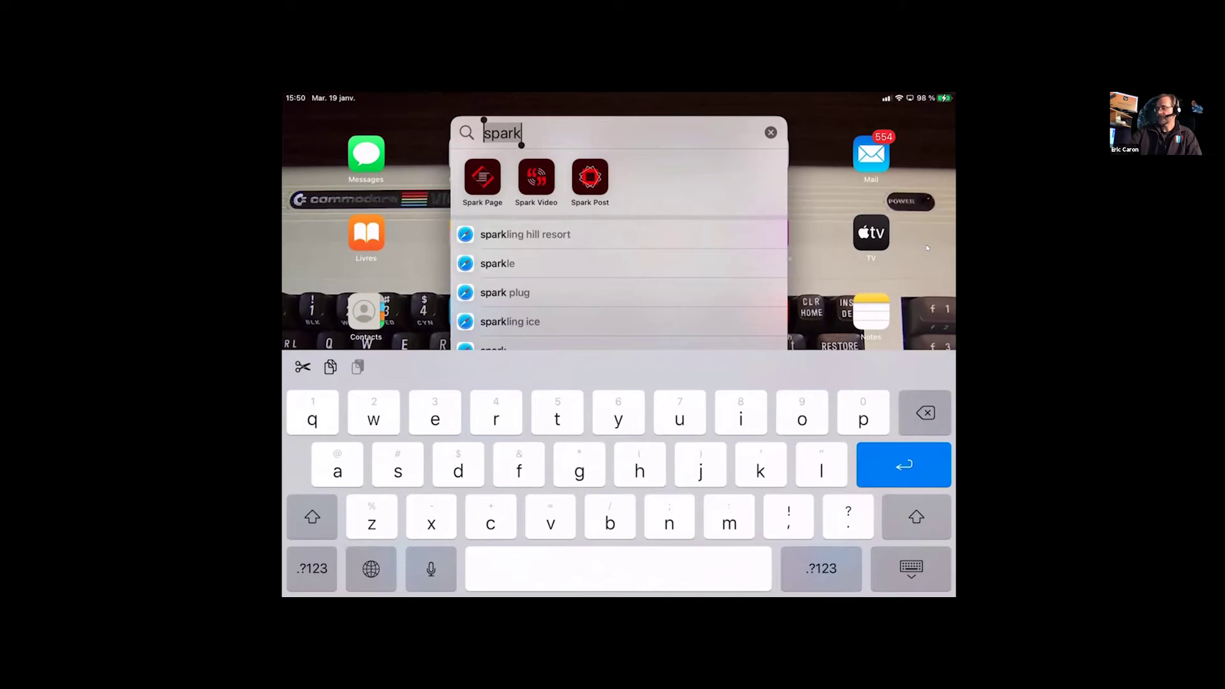
key("Return")
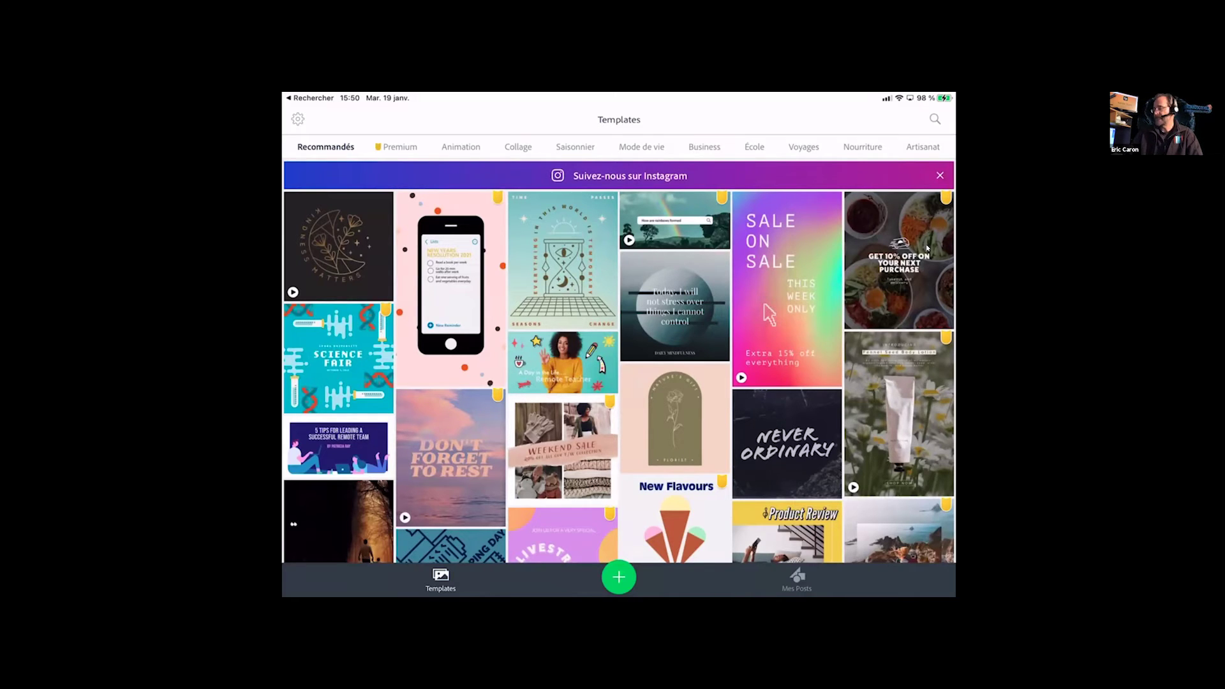
scroll(927, 248, "down", 3)
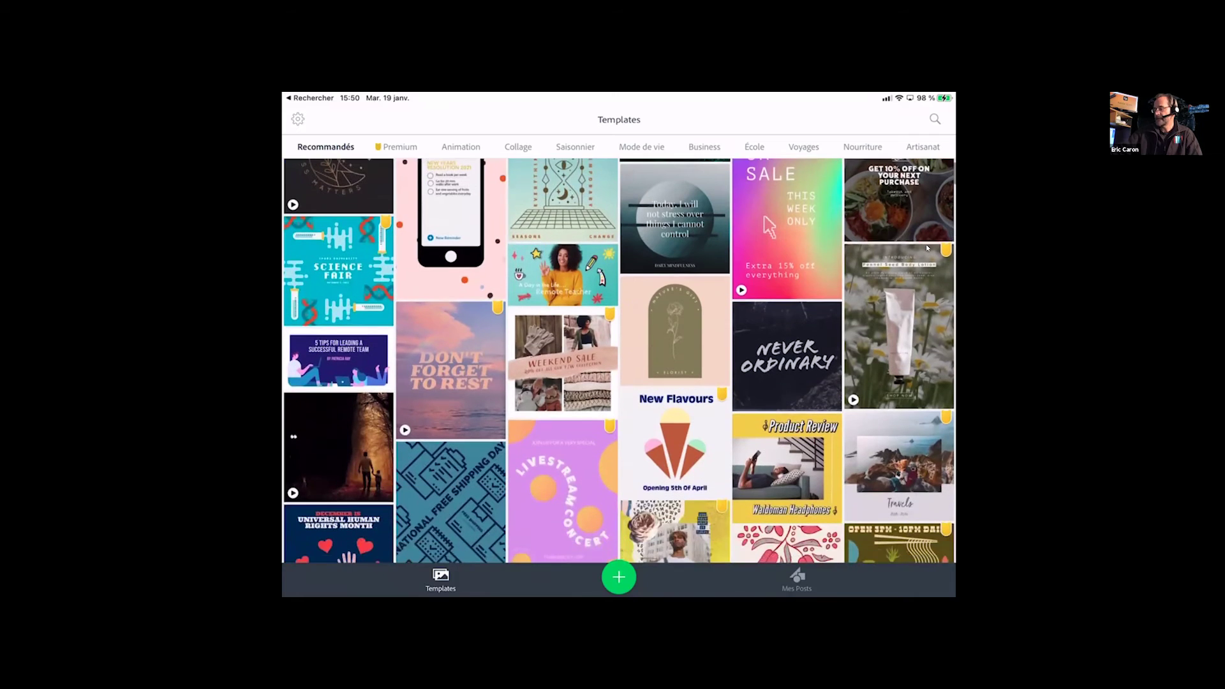
scroll(927, 247, "down", 1)
left_click(460, 147)
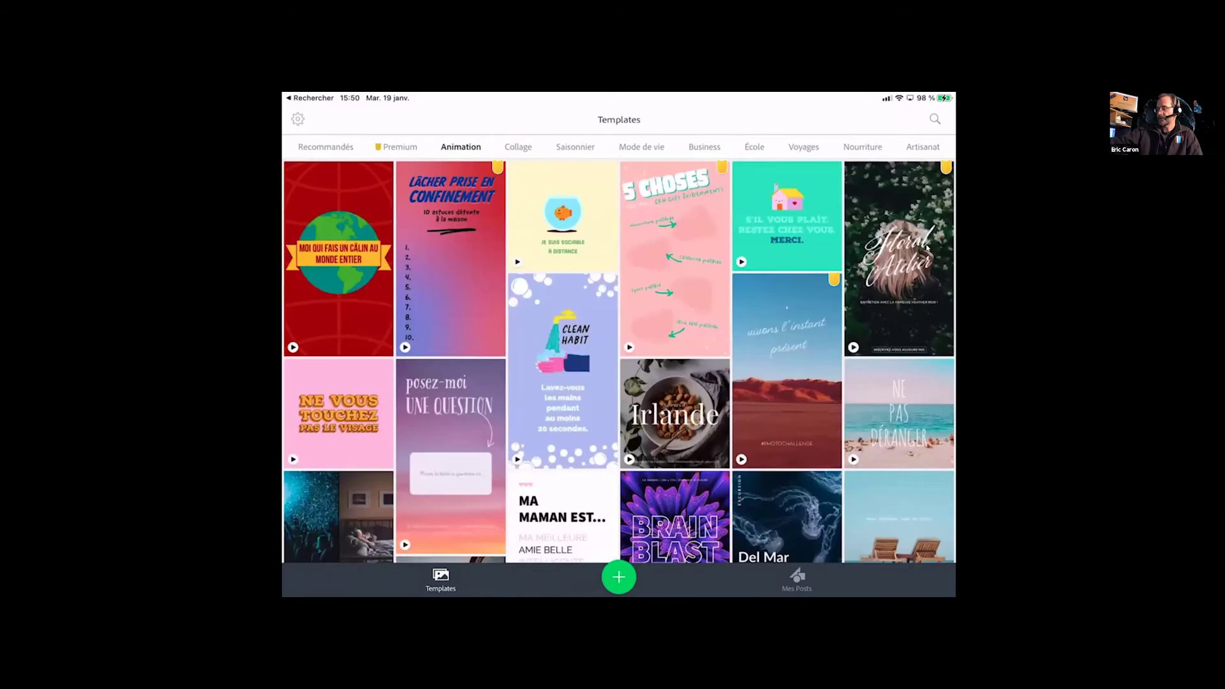
Browse the Collage, Saisonnier and Mode de vie template categories in the Spark Post app.
left_click(518, 147)
left_click(575, 147)
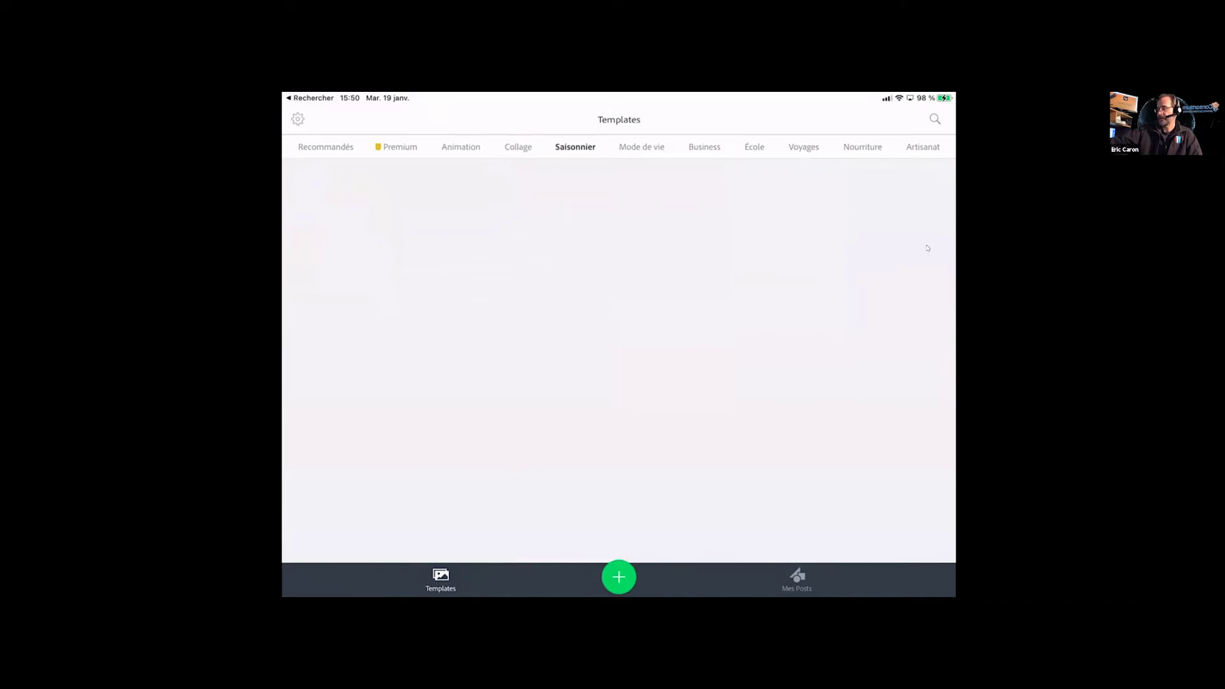
left_click(641, 147)
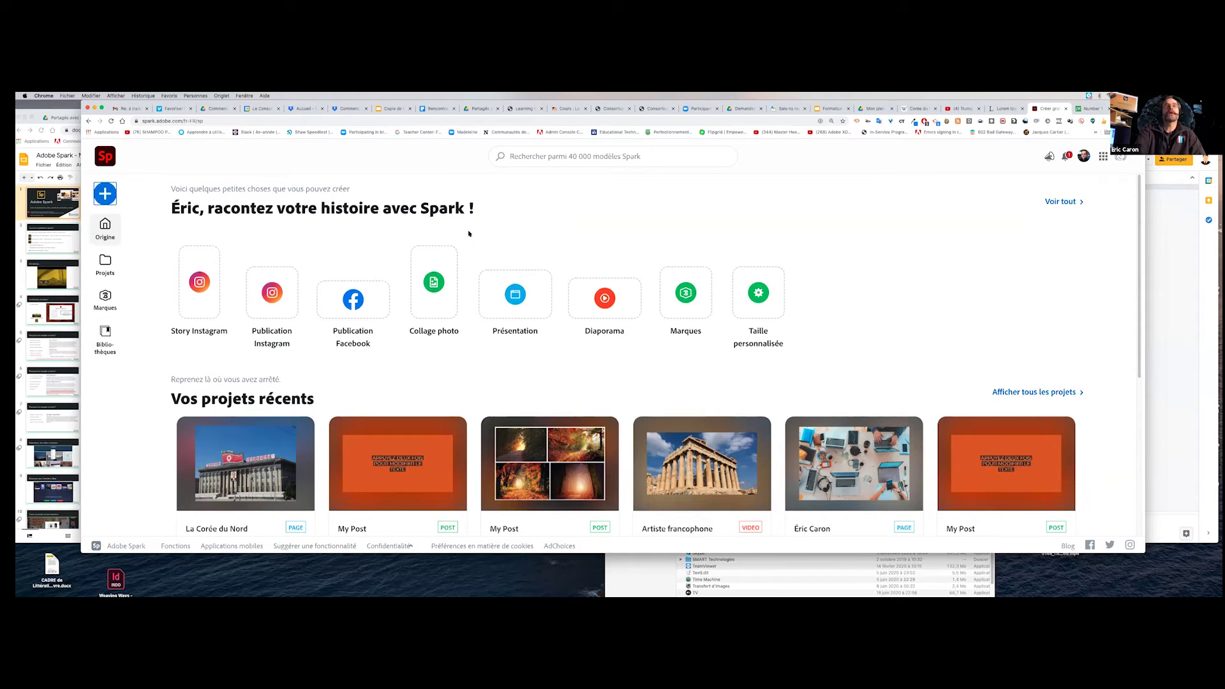
Switch back to the Spark website, browse the Illustrations formats in the full creation catalogue, and return to the home page.
left_click(1065, 202)
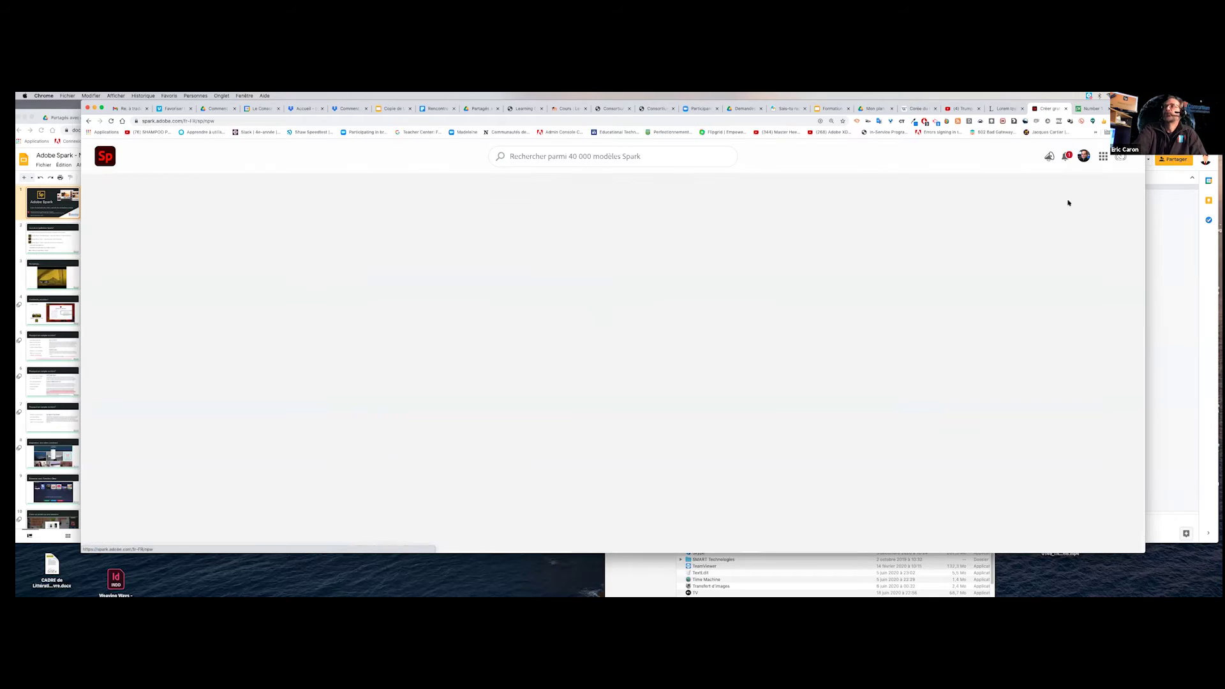
left_click(585, 188)
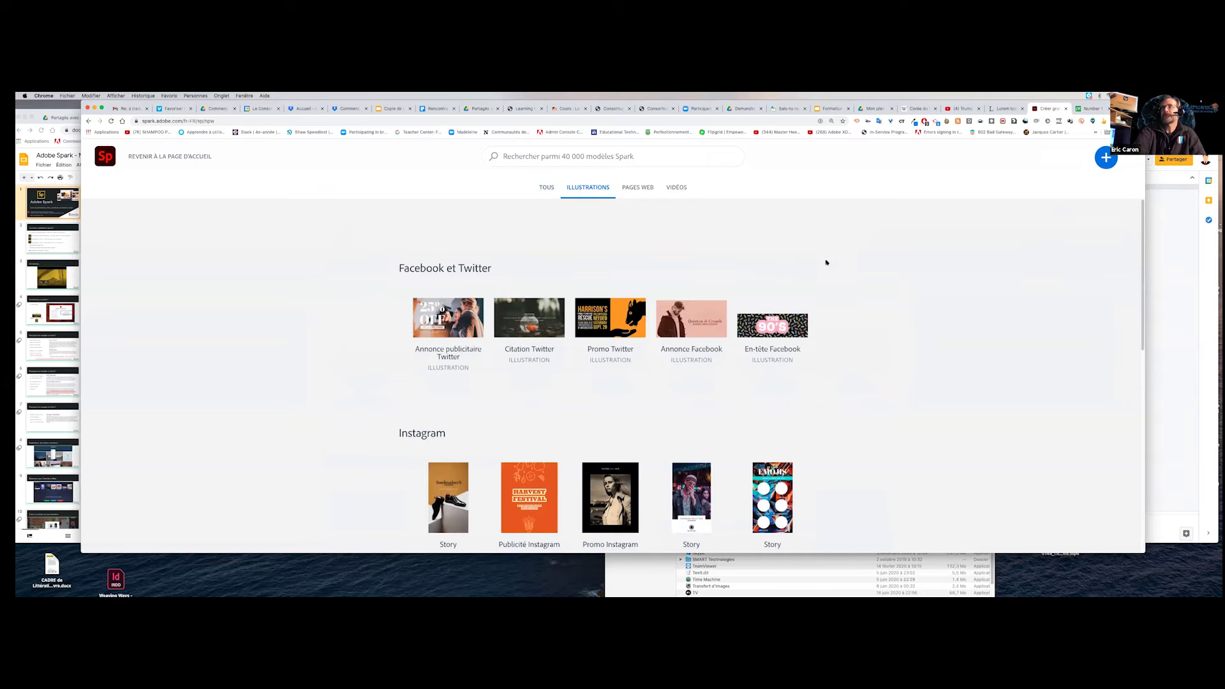
scroll(958, 368, "down", 1)
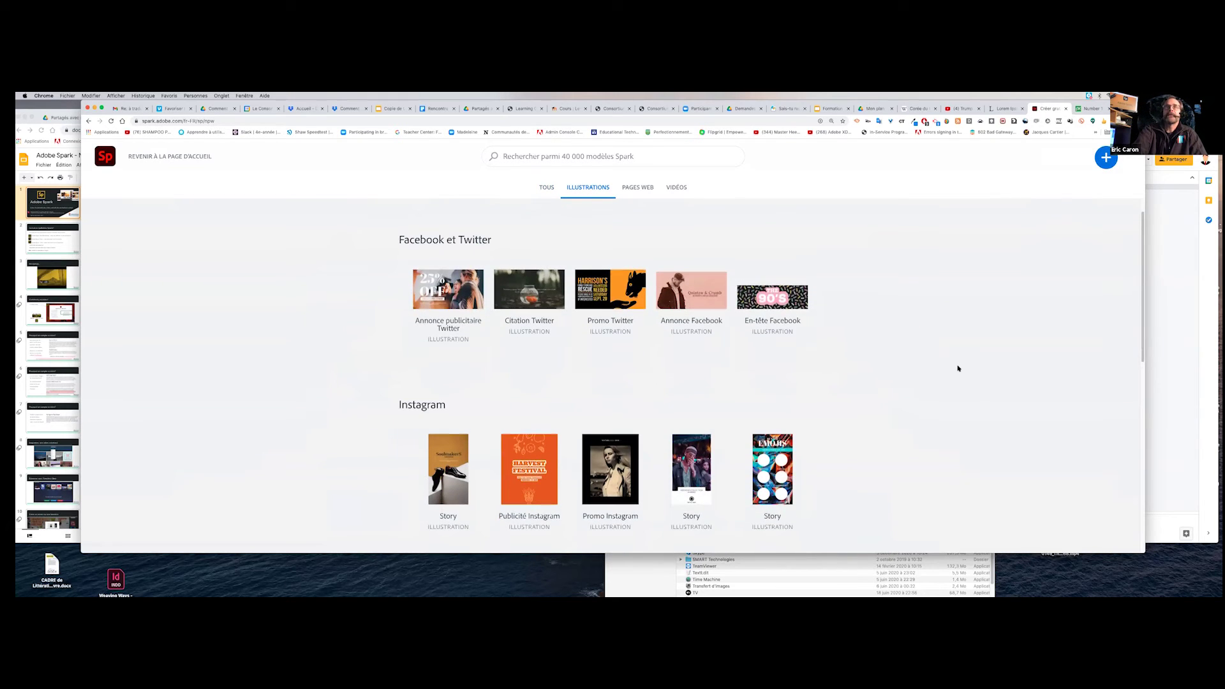
scroll(958, 369, "down", 12)
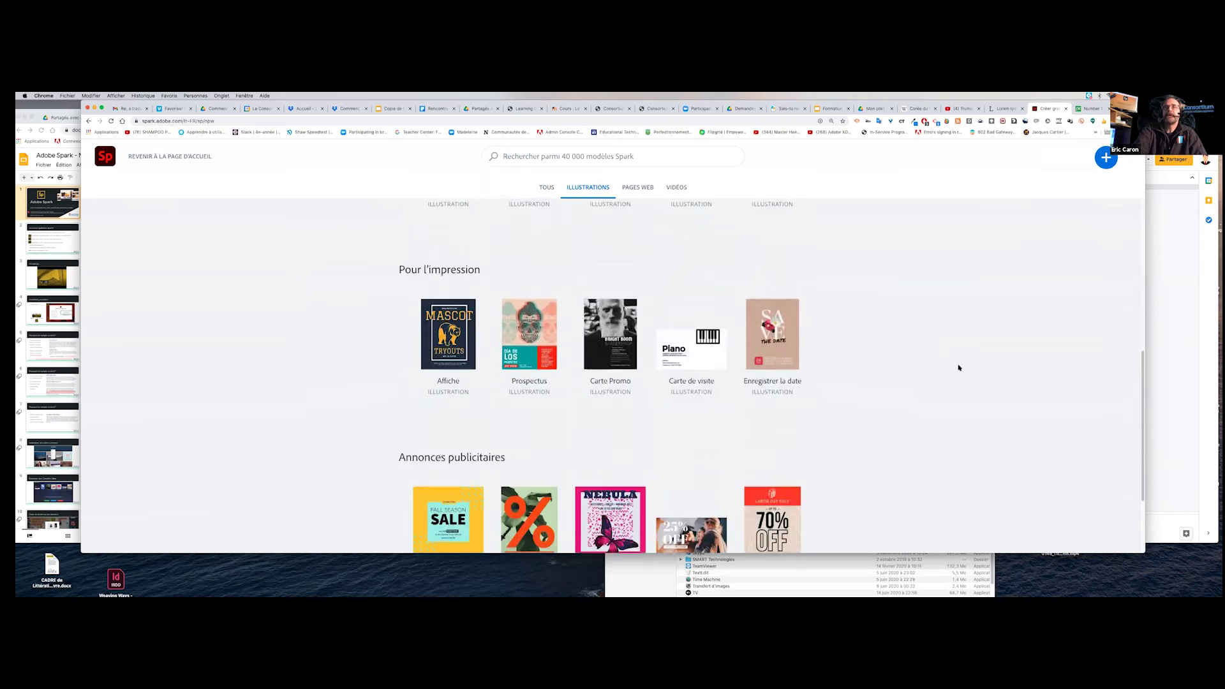
scroll(944, 357, "up", 9)
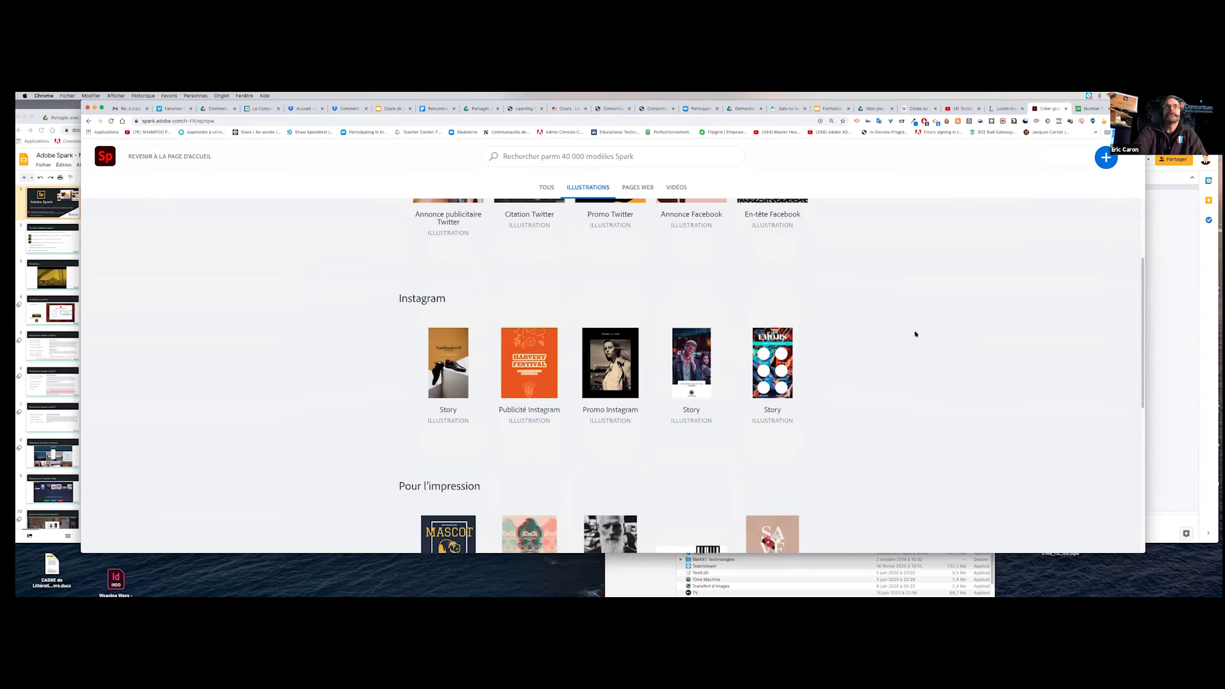
left_click(177, 158)
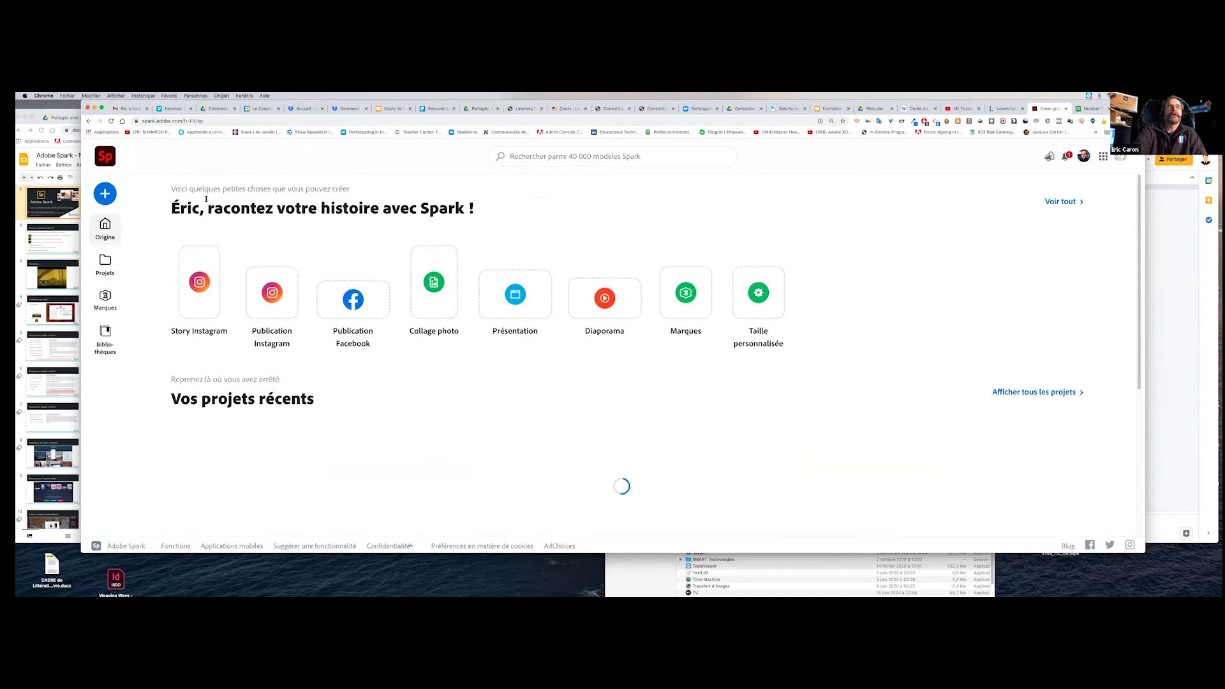
Create a new Prospectus project and browse its flyer templates.
left_click(102, 195)
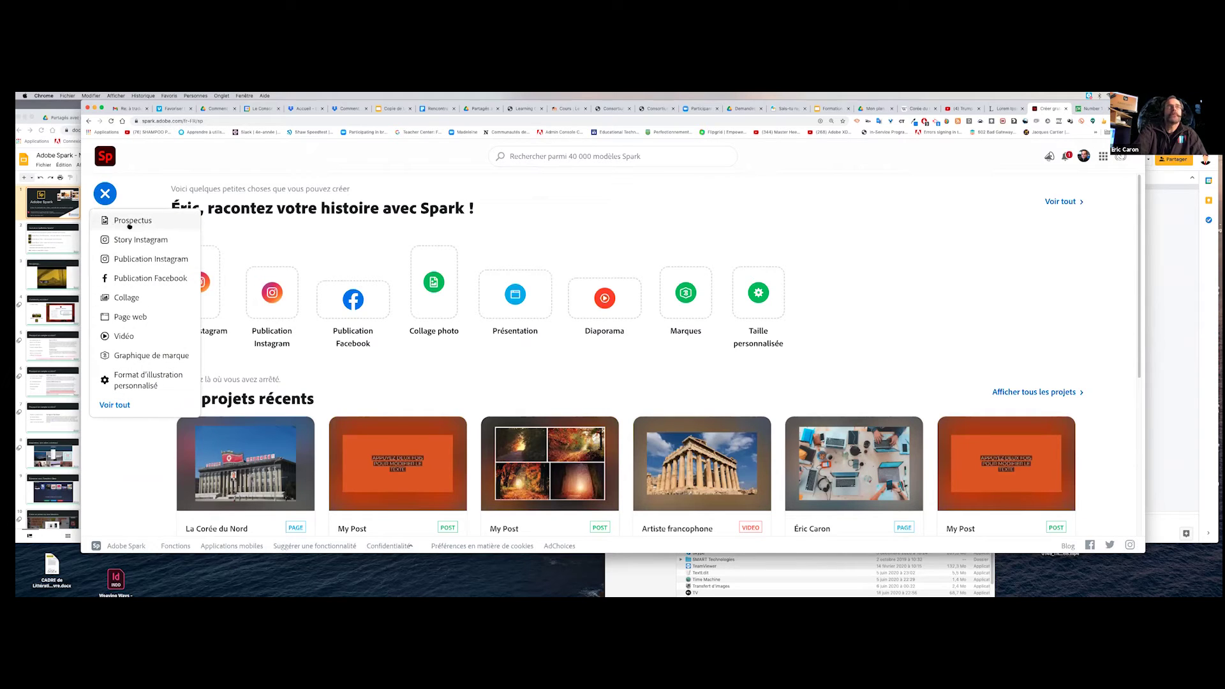
left_click(111, 218)
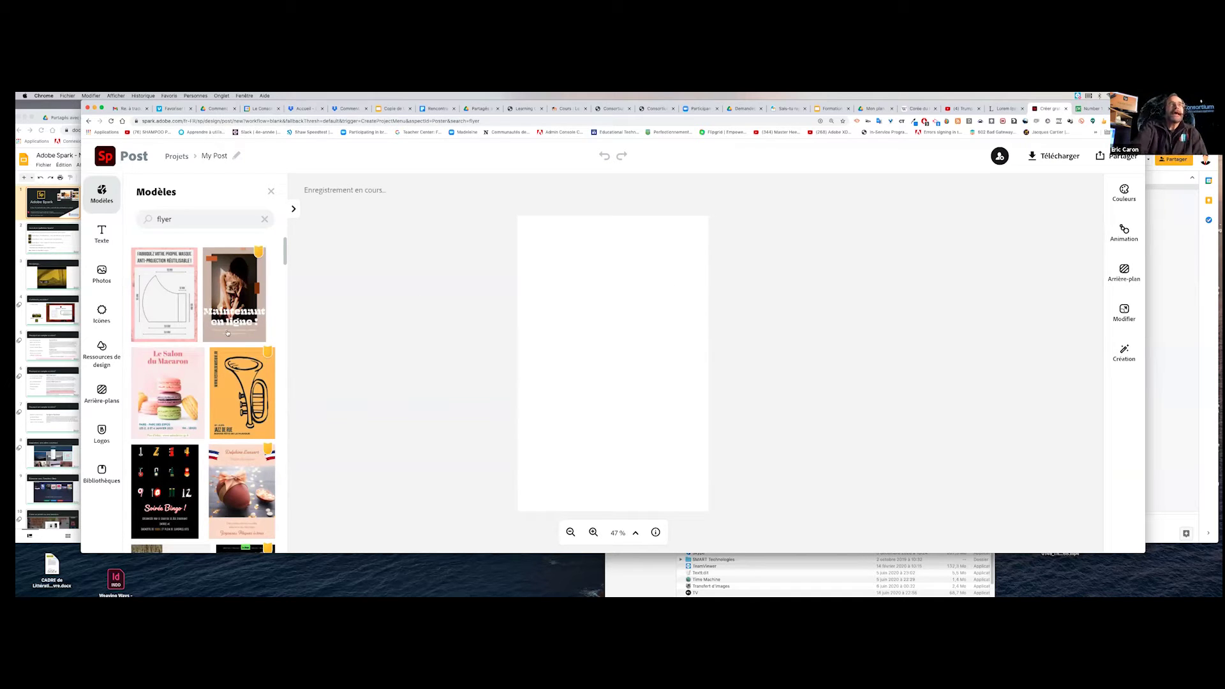
scroll(228, 333, "down", 2)
scroll(228, 333, "down", 5)
scroll(228, 333, "down", 3)
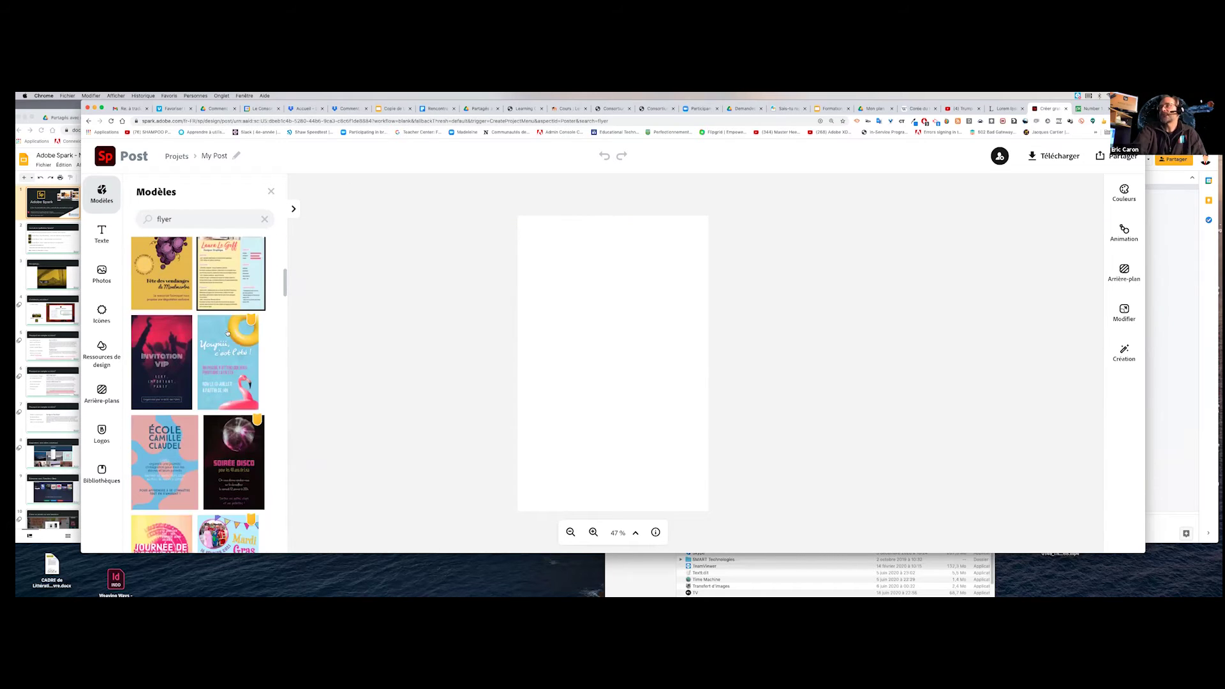
scroll(228, 332, "down", 5)
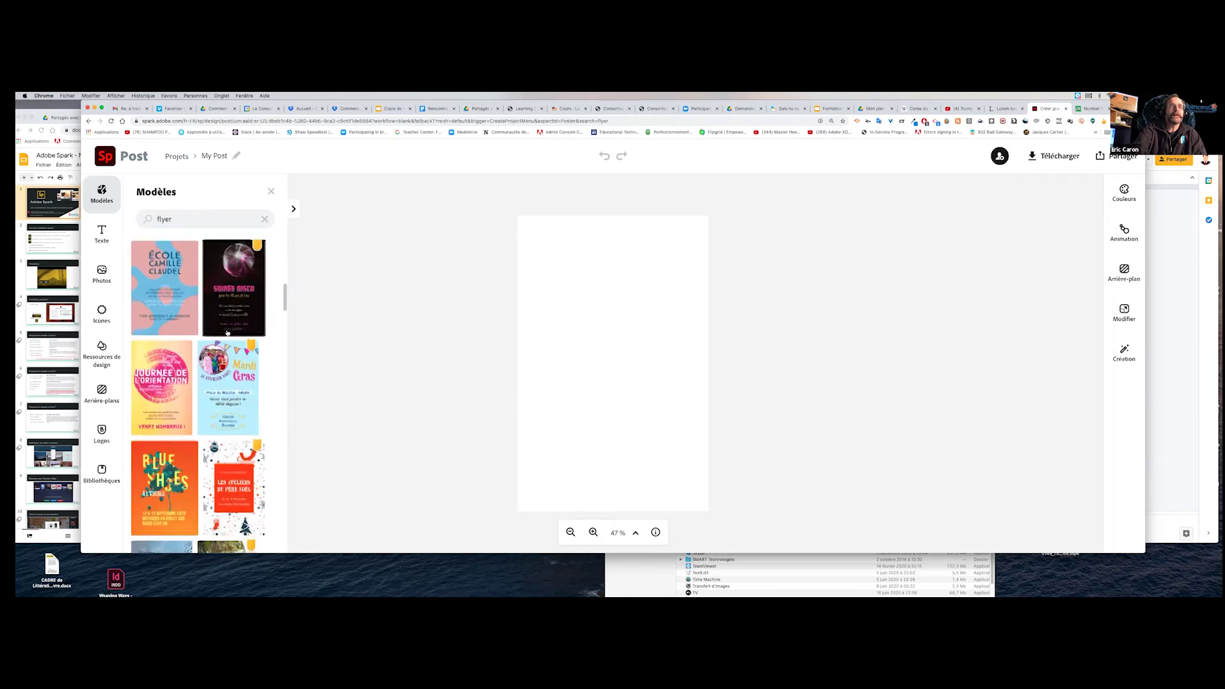
scroll(228, 333, "down", 1)
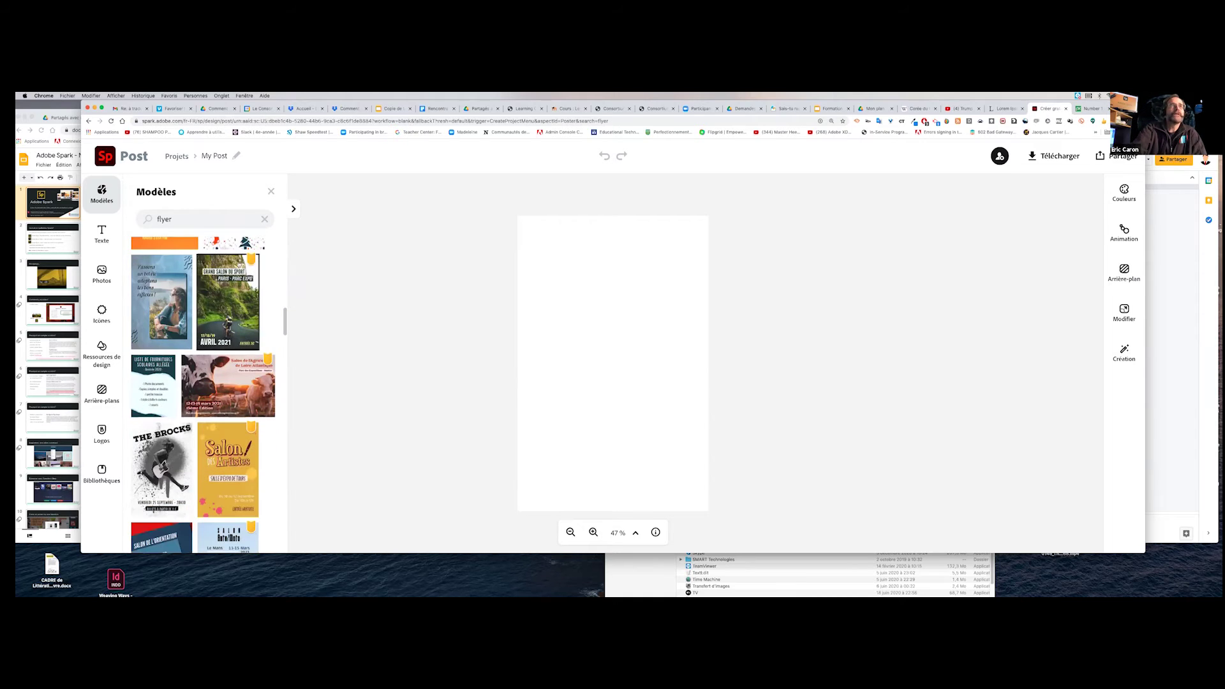
Replace the template search term with facebook and choose the matching suggestion.
left_click(181, 219)
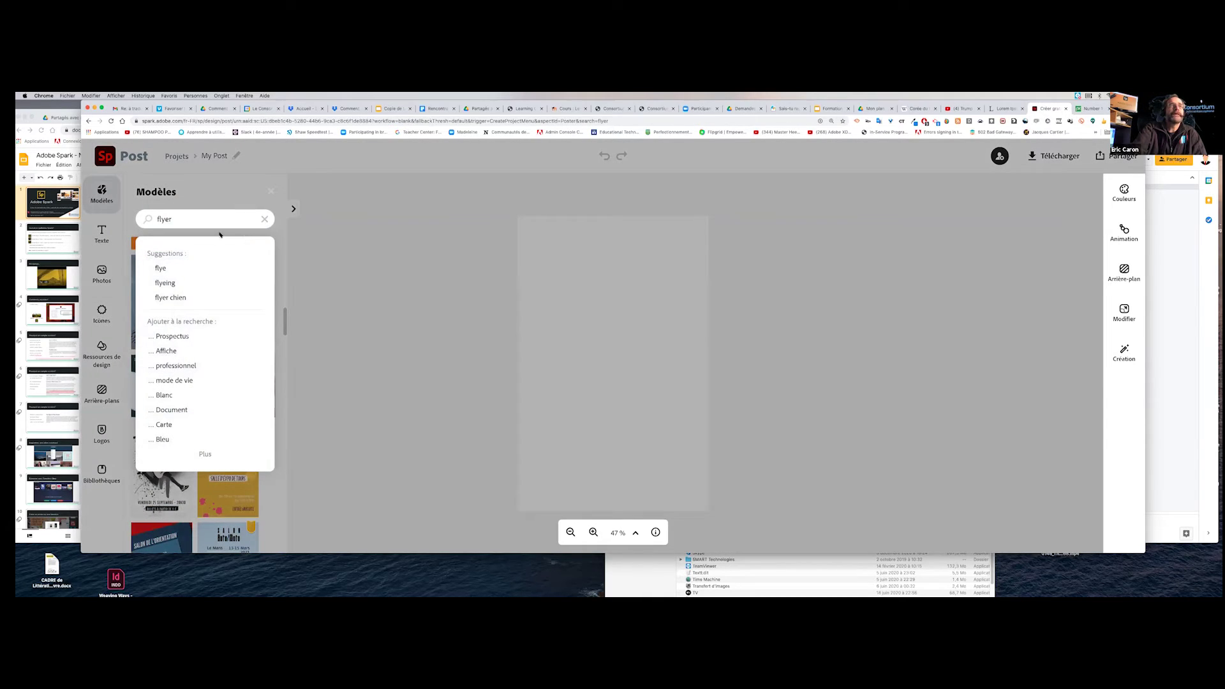
key("BackSpace")
key("BackSpace")
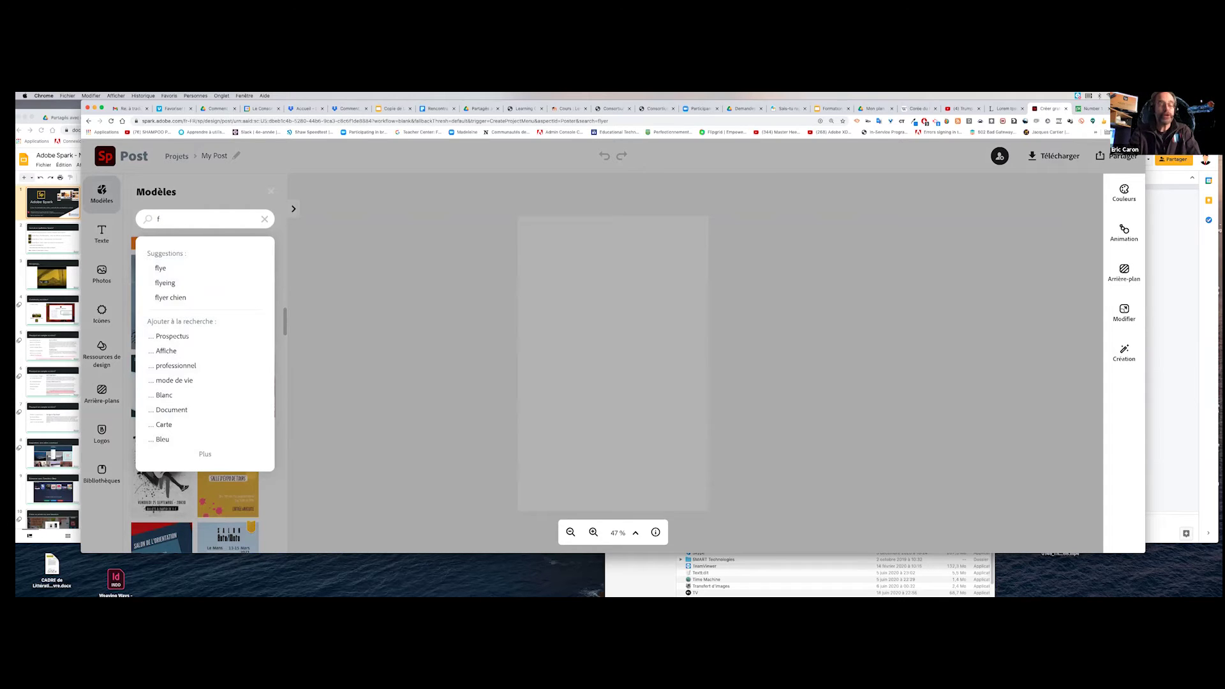
type("acvebook")
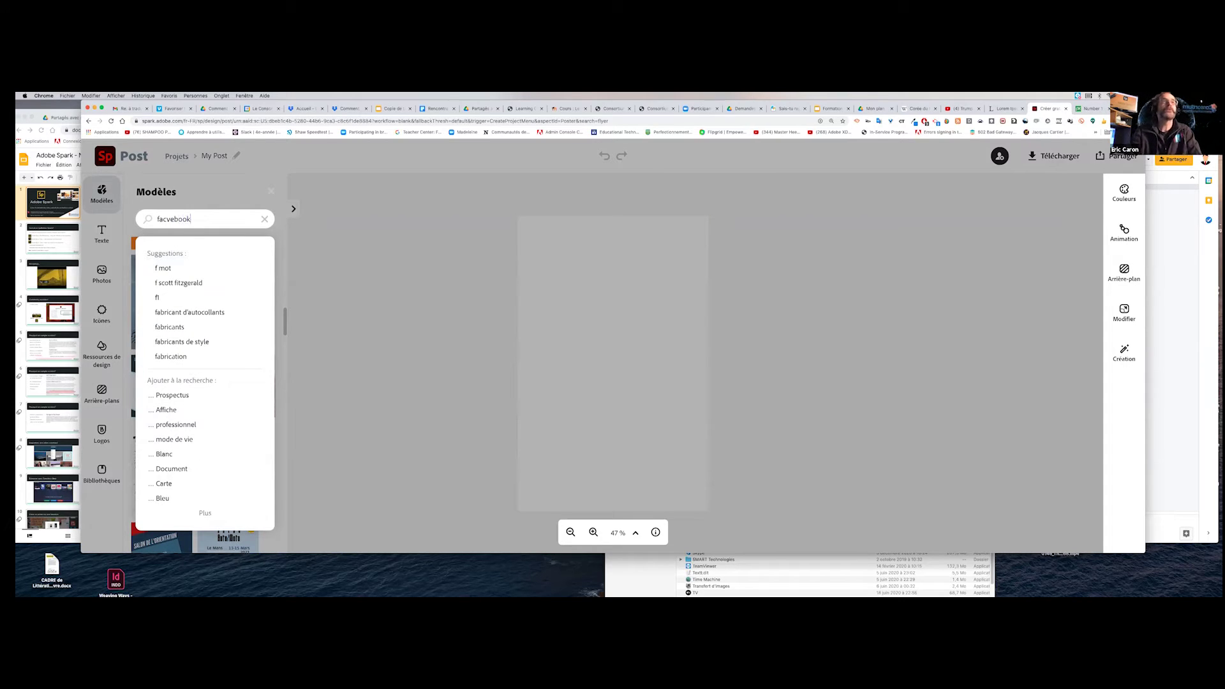
key("BackSpace")
key("BackSpace")
key("BackSpace")
key("BackSpace")
key("BackSpace")
key("BackSpace")
type("ebook")
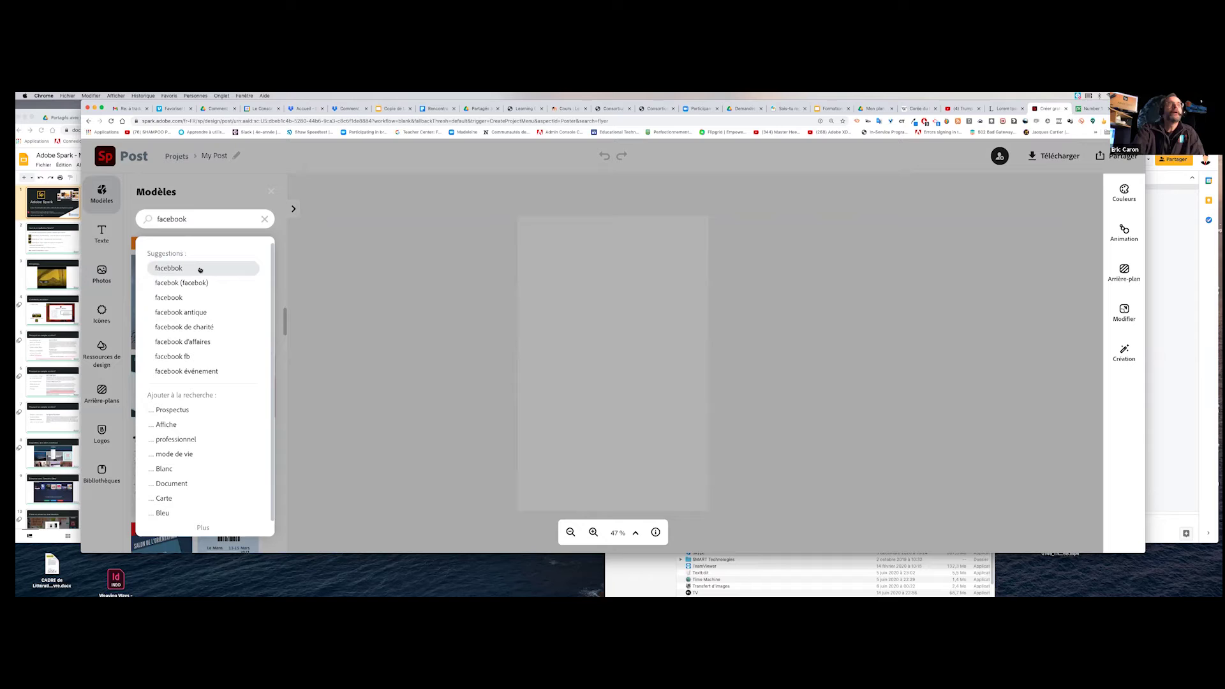
left_click(185, 297)
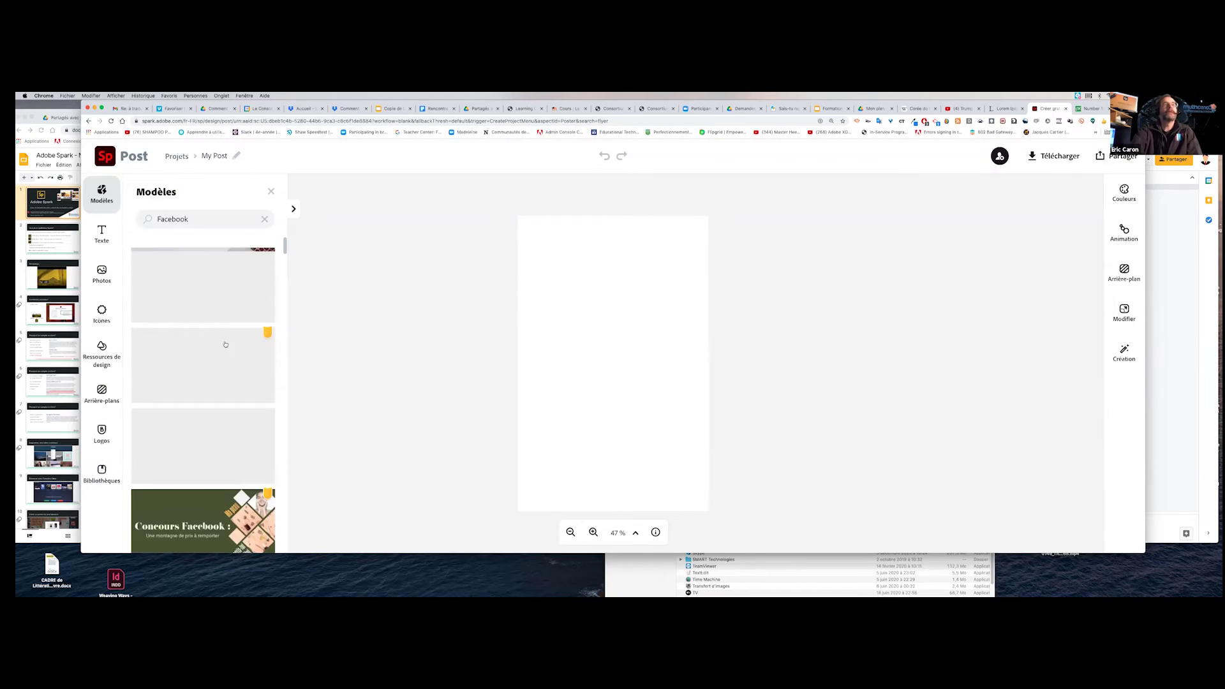
Create the project from the runners template titled Courir pour la bonne cause.
scroll(236, 364, "down", 3)
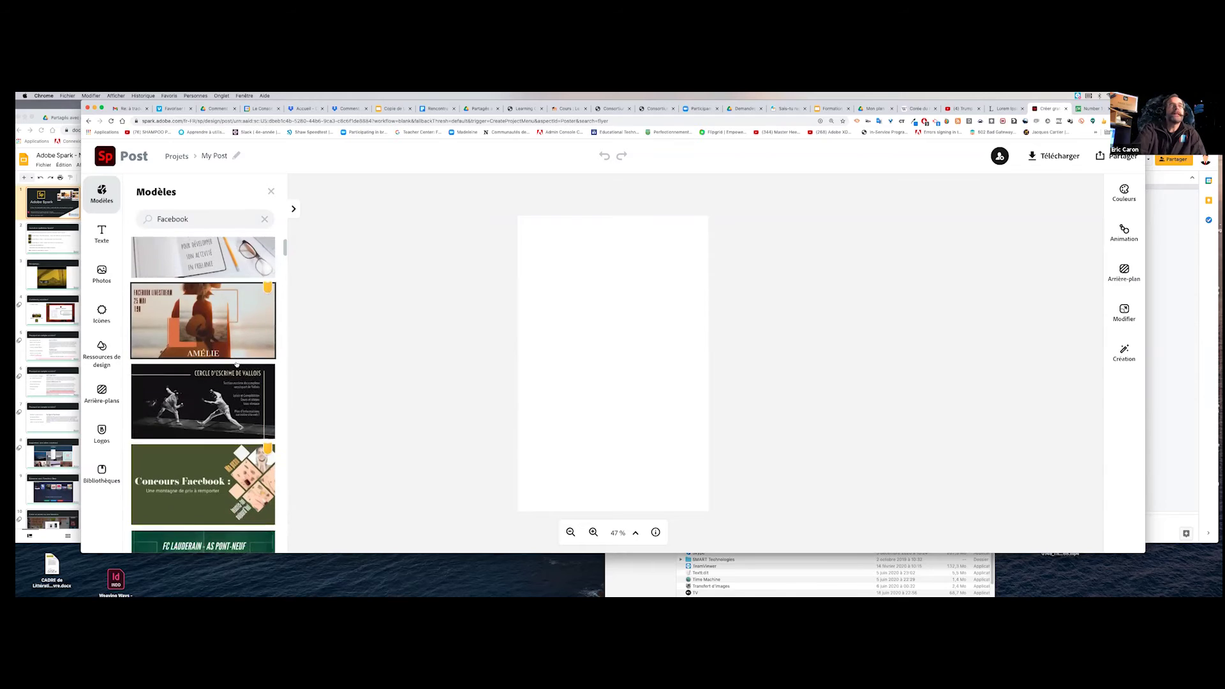
scroll(236, 364, "down", 5)
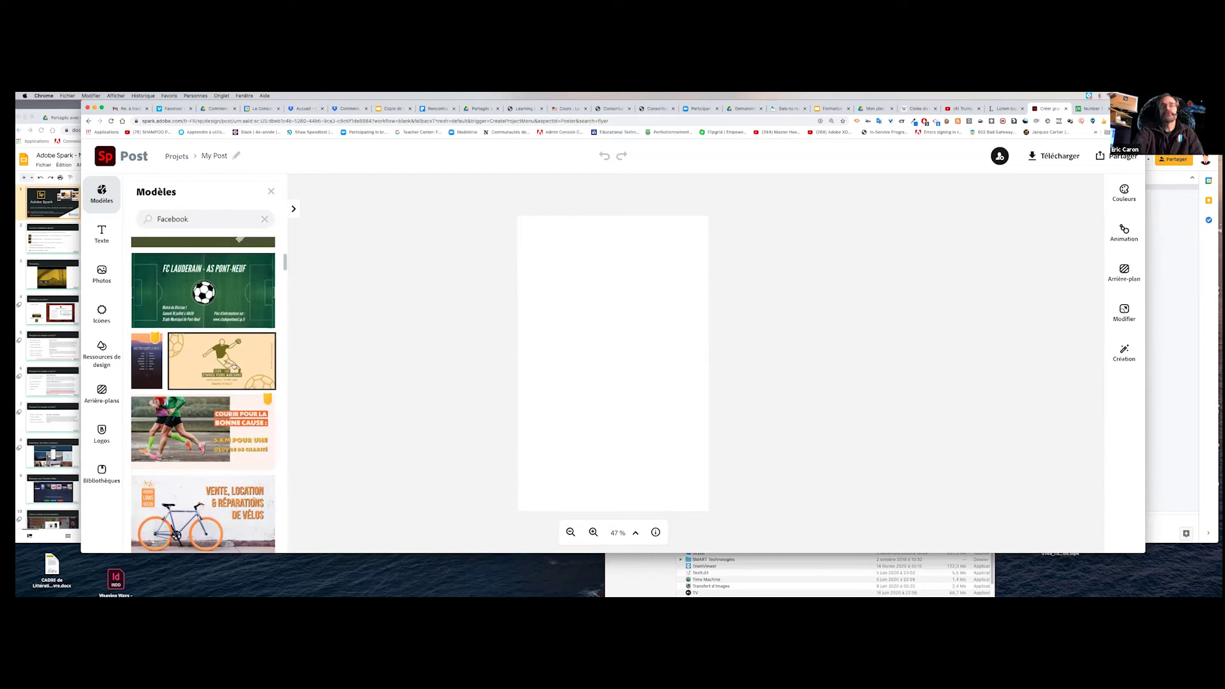
scroll(229, 368, "down", 2)
scroll(229, 368, "down", 1)
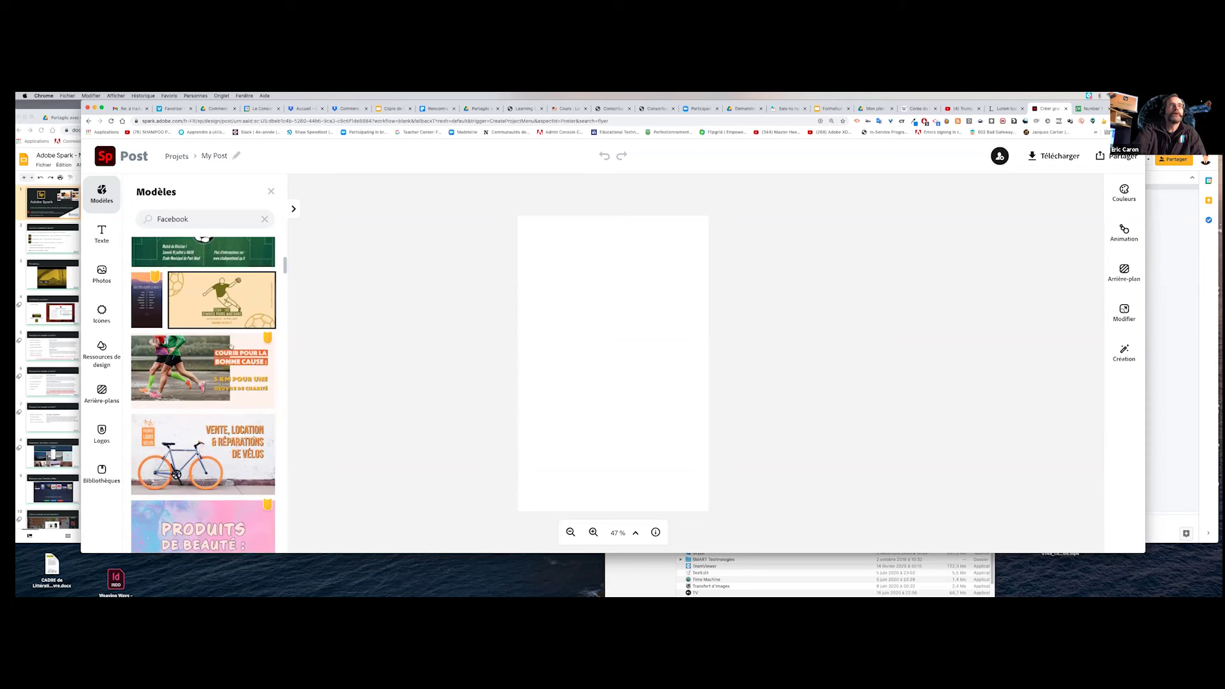
left_click(171, 373)
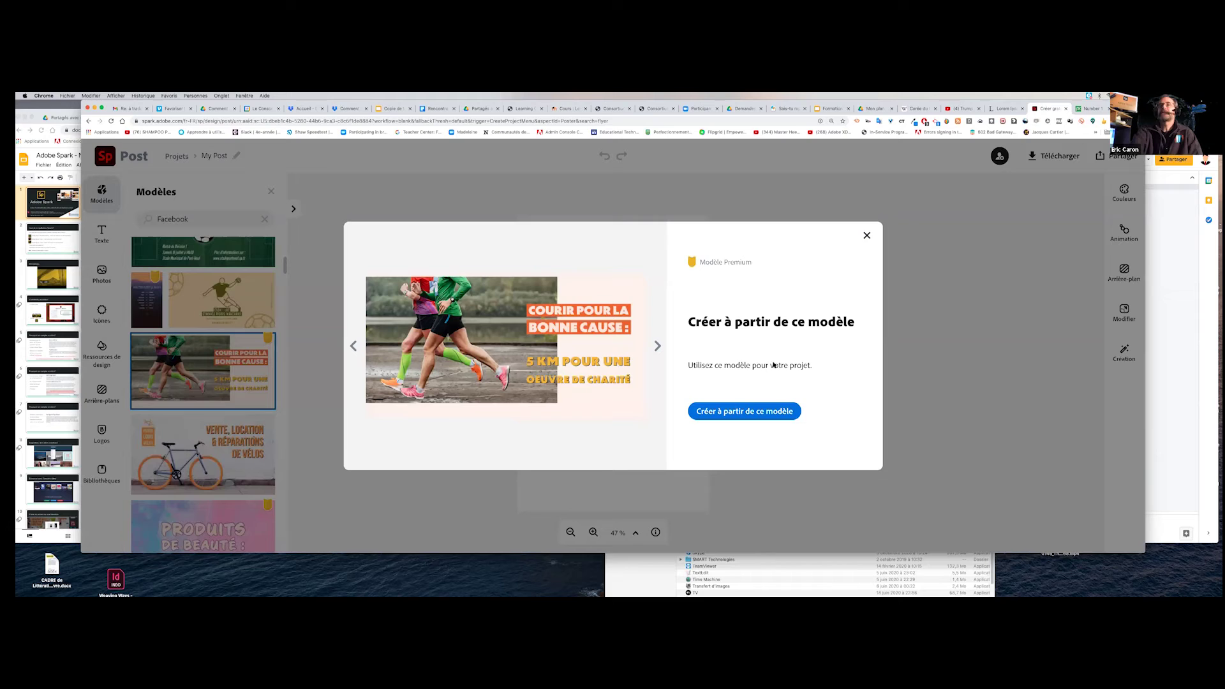
left_click(744, 413)
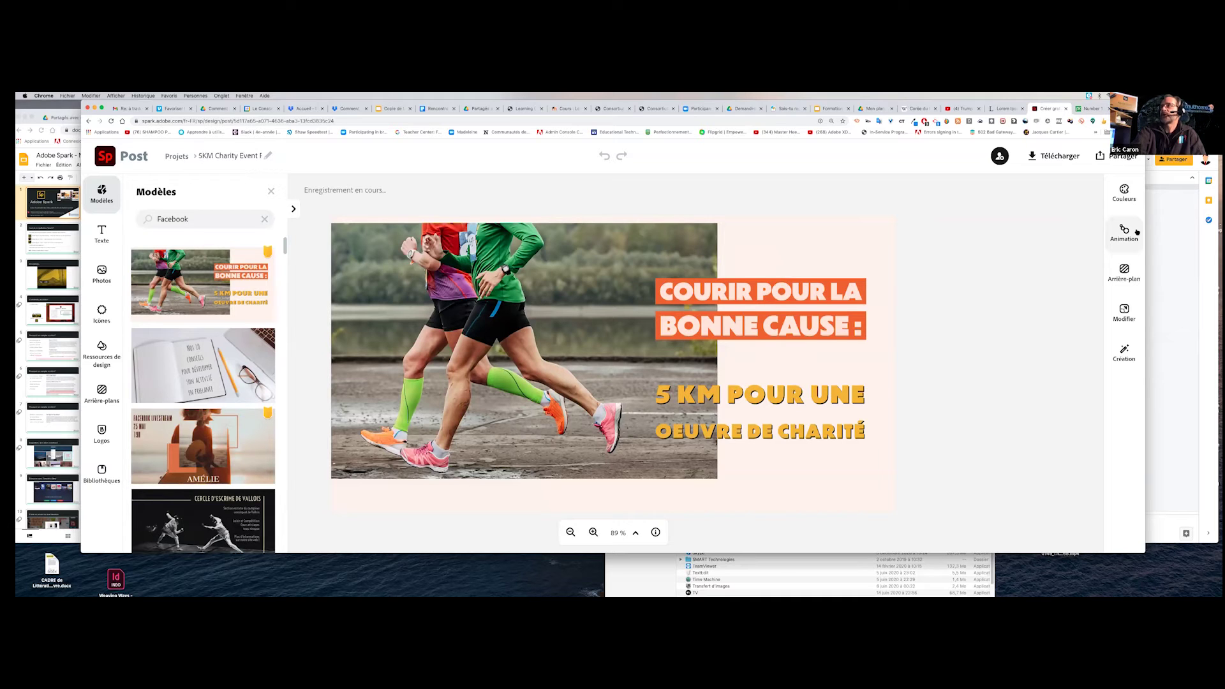
Review the design's Arrière-plan options, text and photo animations, and the Création variants.
left_click(1135, 279)
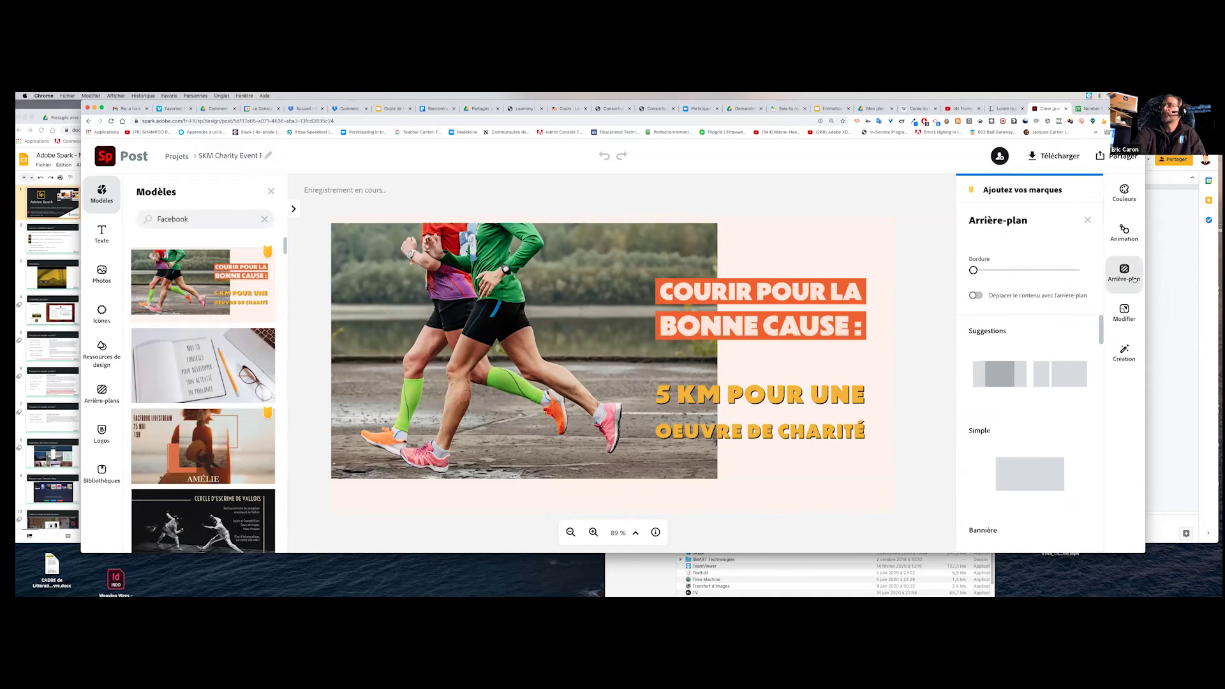
left_click(1122, 233)
left_click(987, 339)
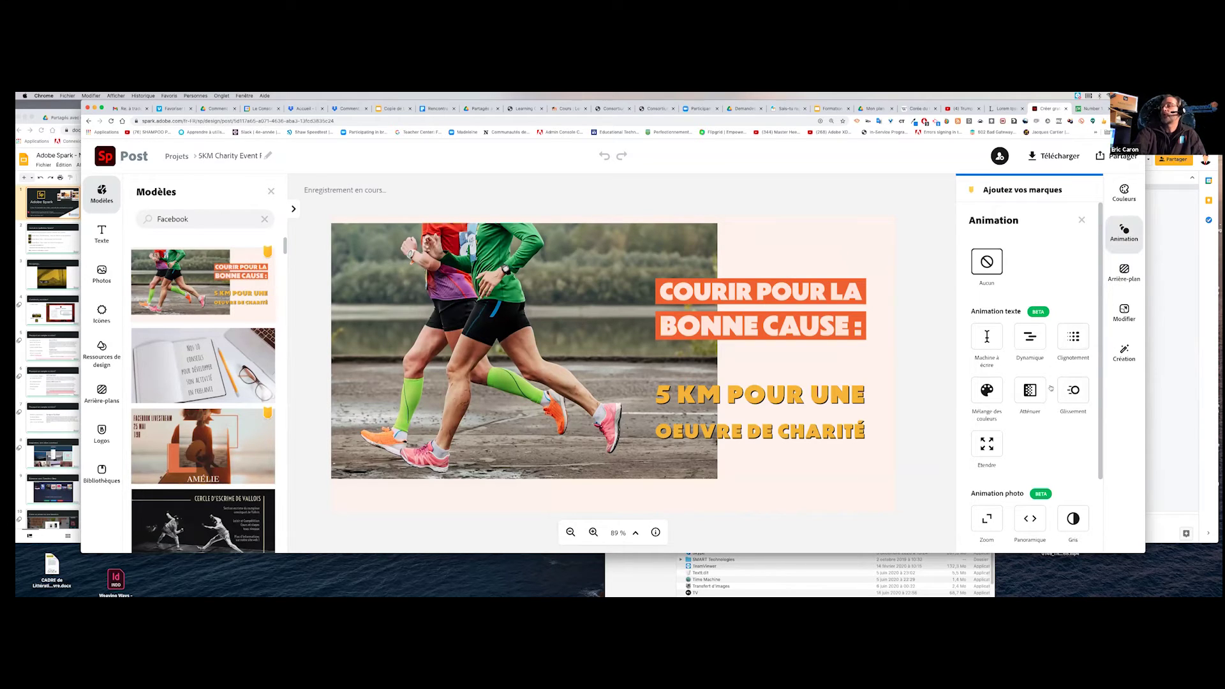
scroll(1053, 389, "down", 3)
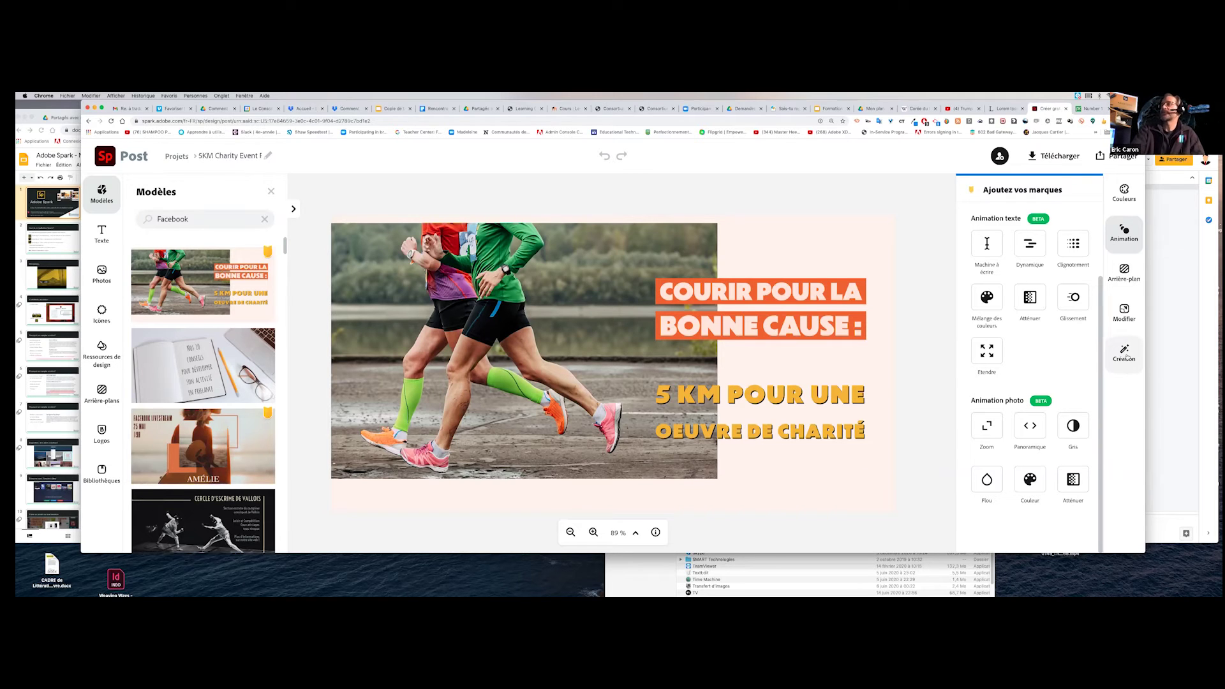
left_click(1124, 354)
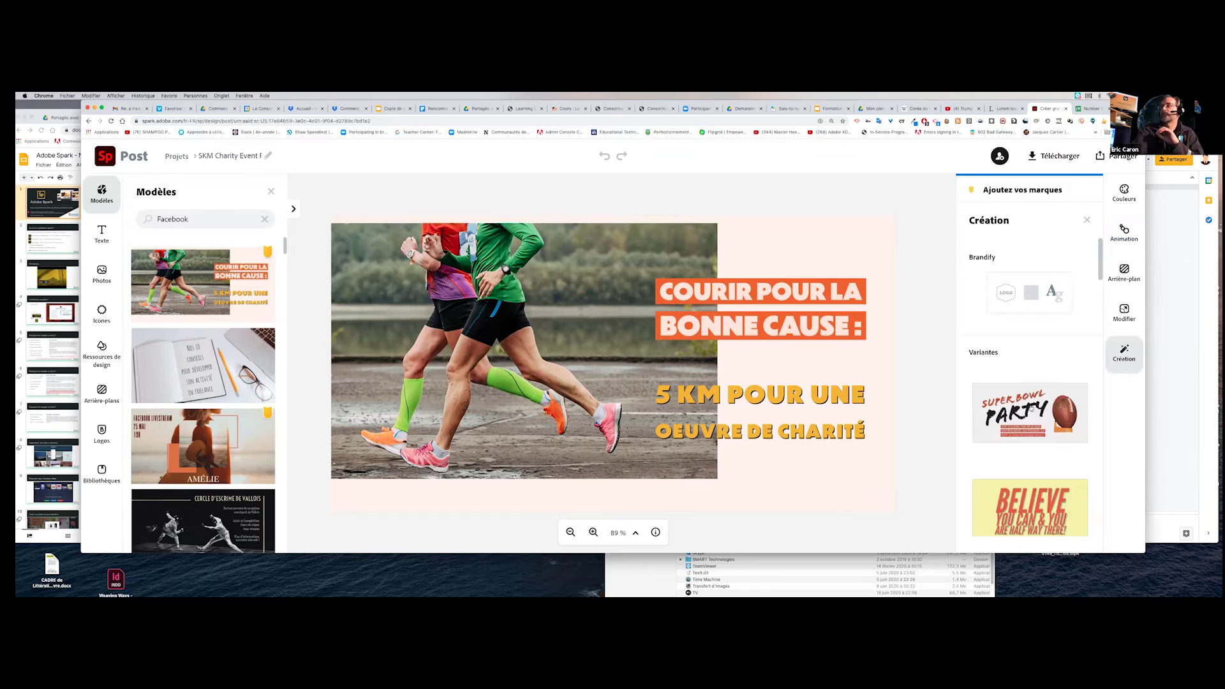
scroll(1032, 407, "down", 1)
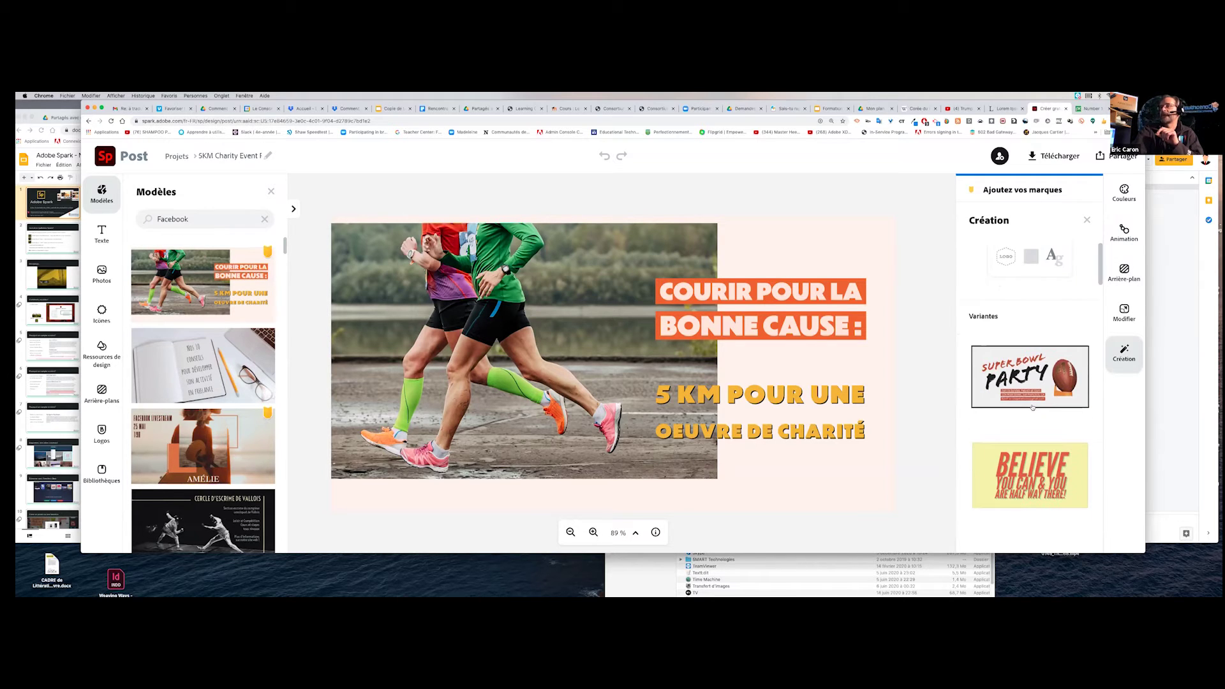
scroll(1032, 407, "down", 3)
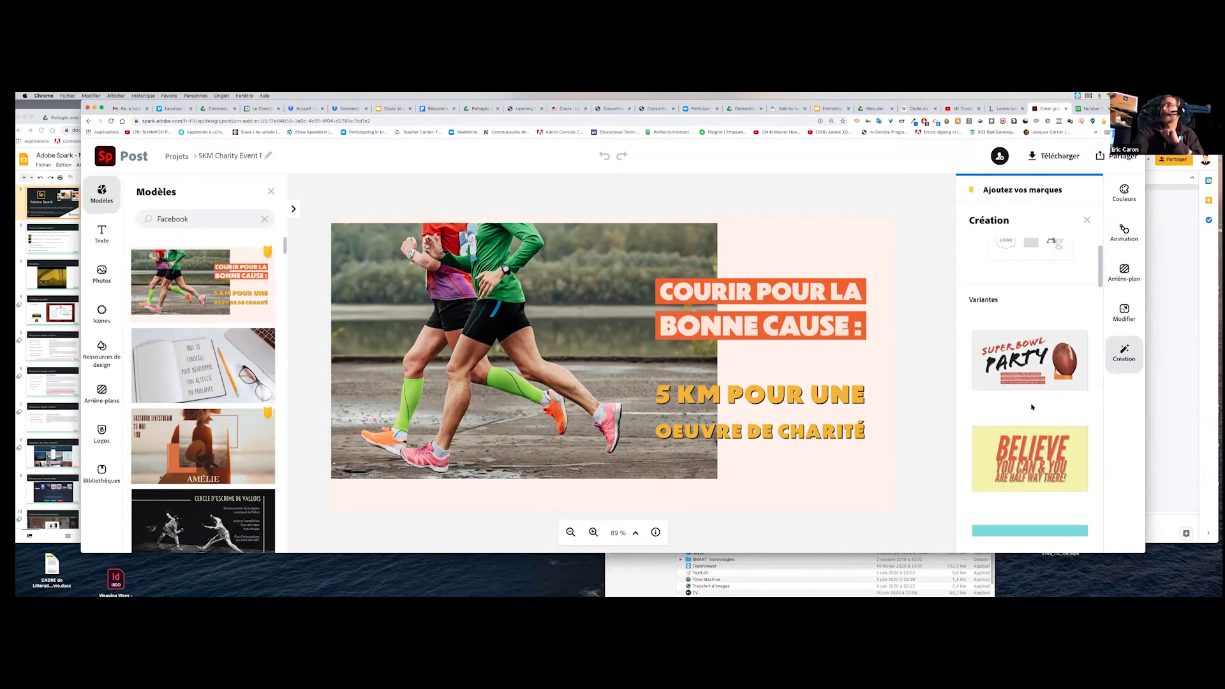
scroll(1032, 409, "up", 5)
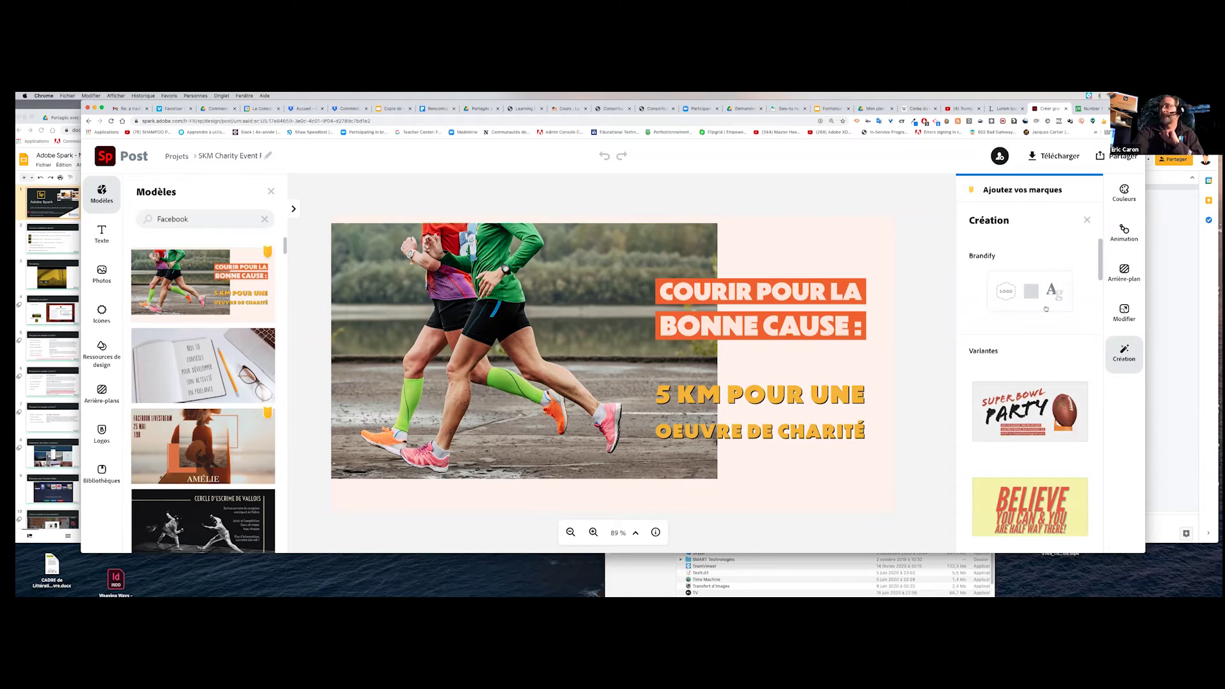
scroll(1046, 309, "down", 5)
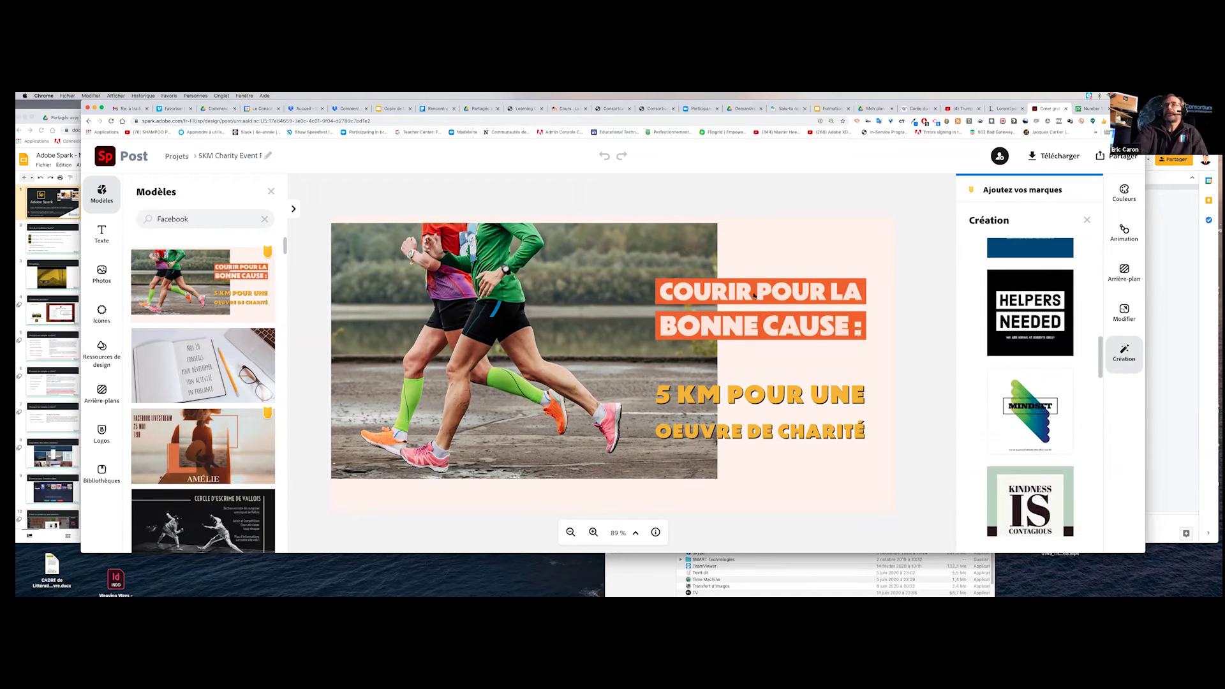
Tilt the Courir pour la bonne cause title slightly counterclockwise and move it higher on the design, keeping its wording.
left_click(806, 311)
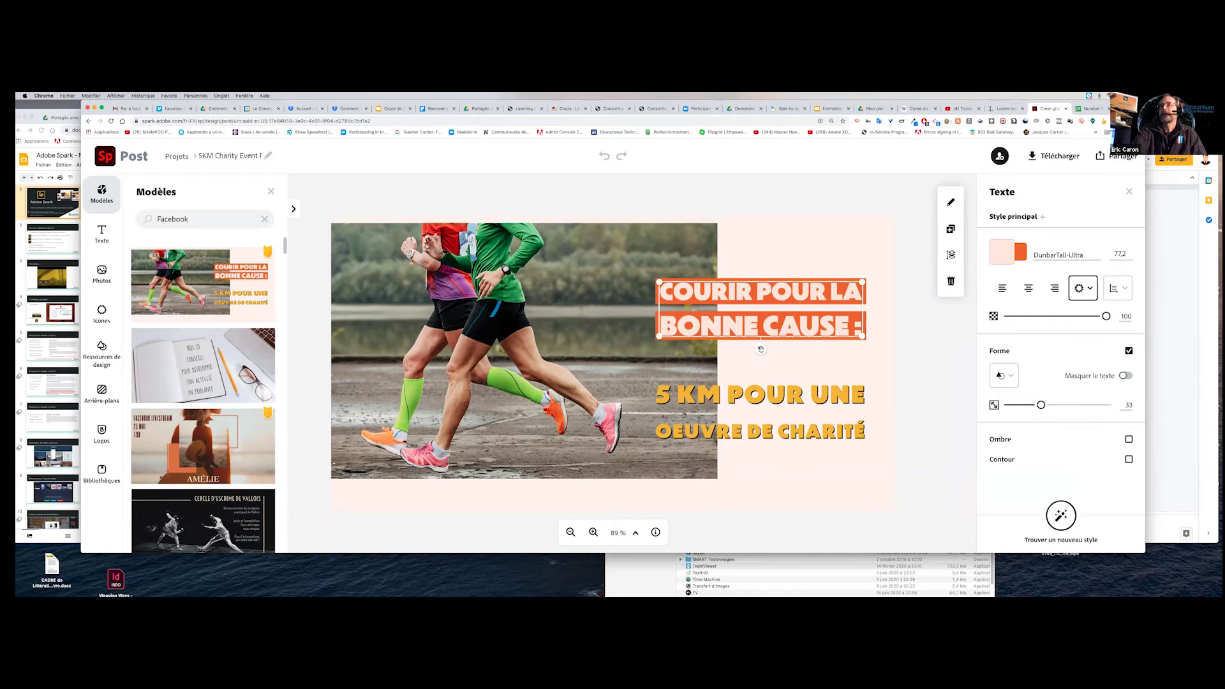
left_click_drag(785, 350, 759, 351)
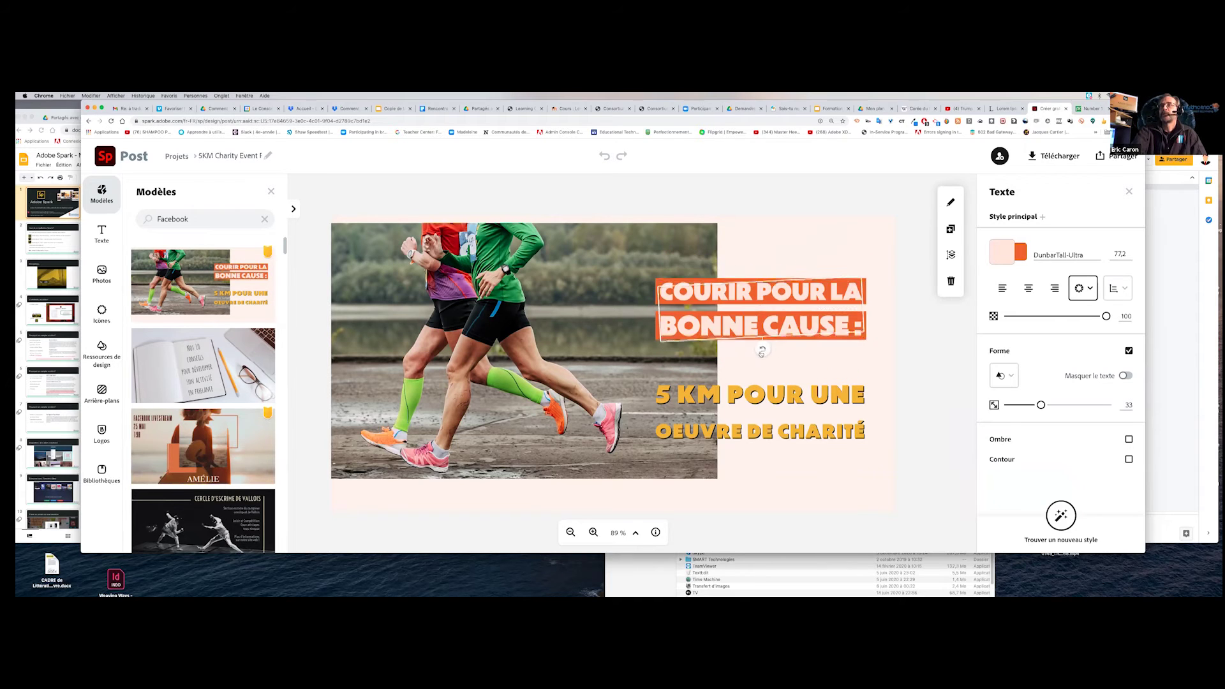
left_click_drag(762, 281, 759, 273)
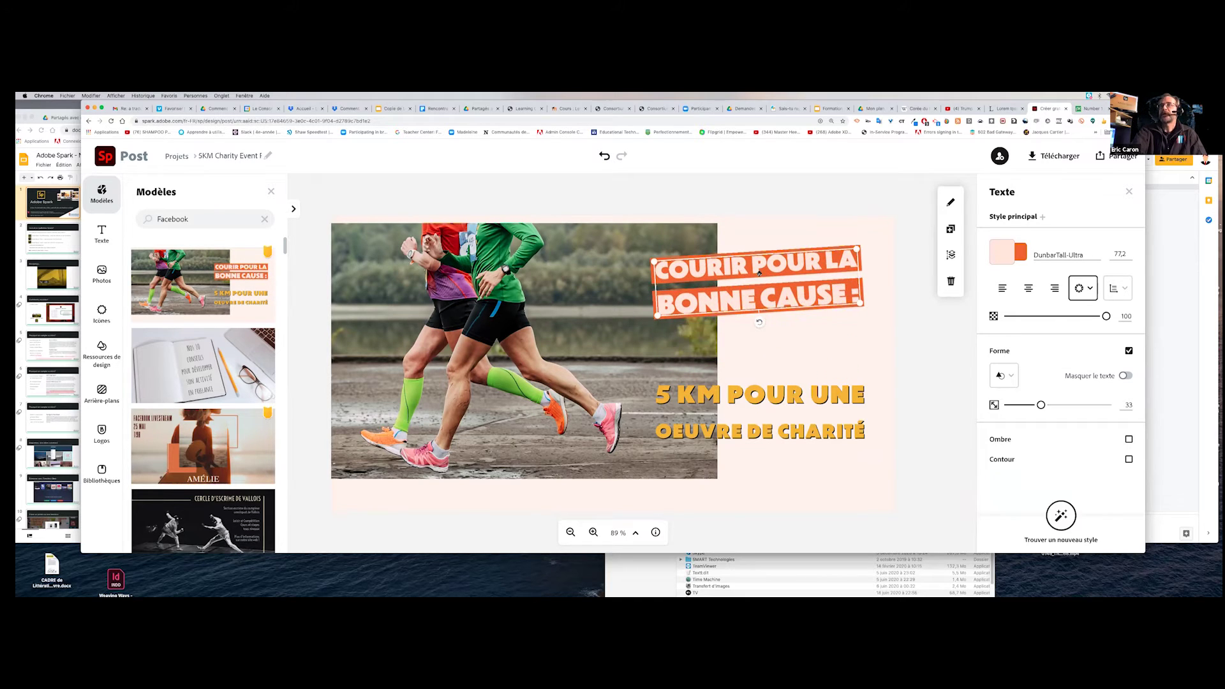
double_click(759, 273)
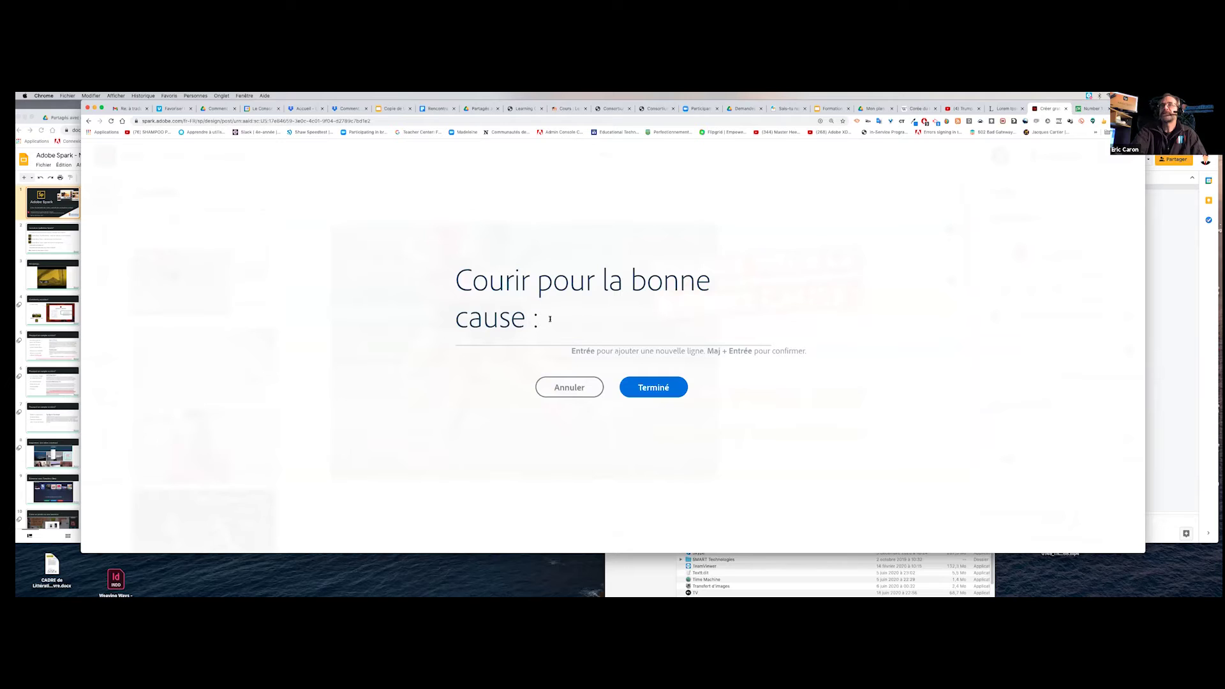
left_click(654, 394)
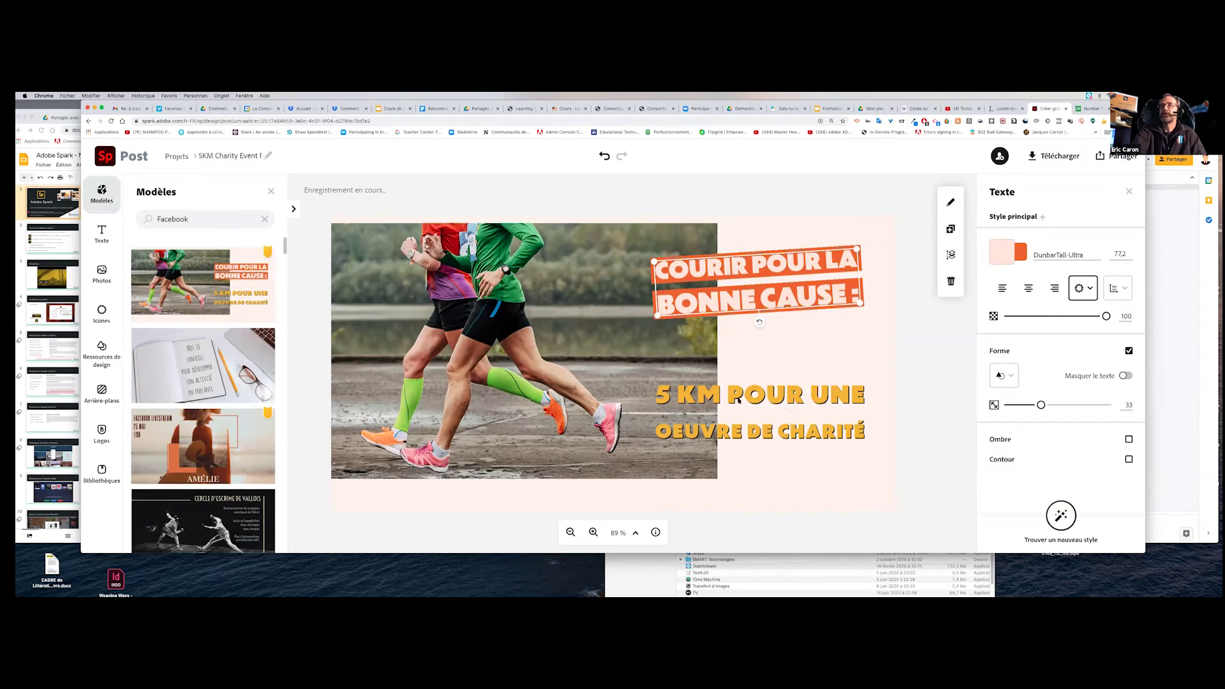
Move the 5 km pour une oeuvre de charité text slightly down and left, and open its effect colour choices.
mouse_move(784, 403)
left_mouse_down()
mouse_move(763, 409)
mouse_move(775, 414)
left_mouse_up()
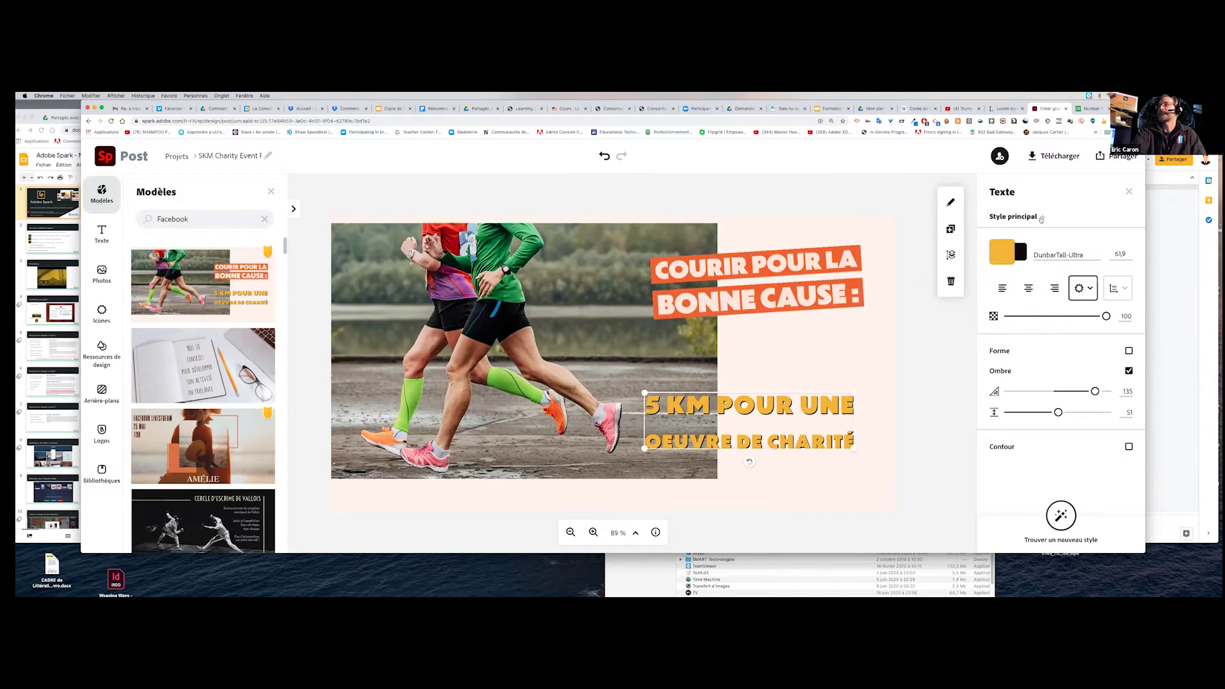
left_click(1020, 255)
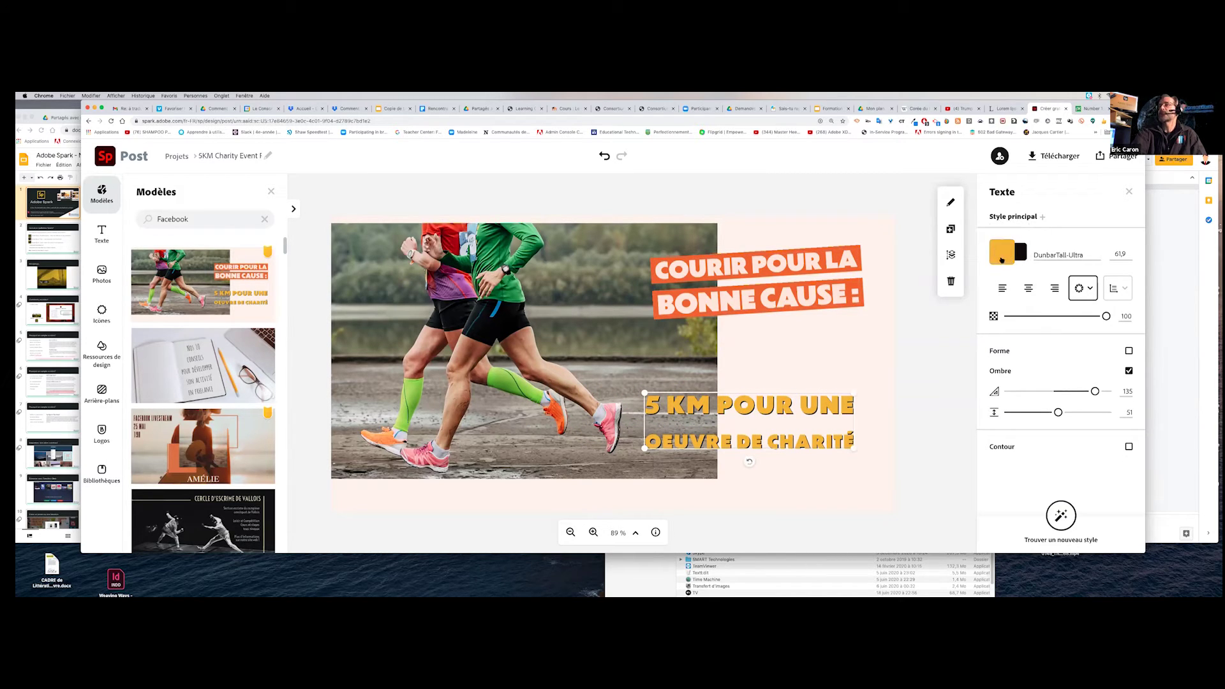
left_click(1018, 254)
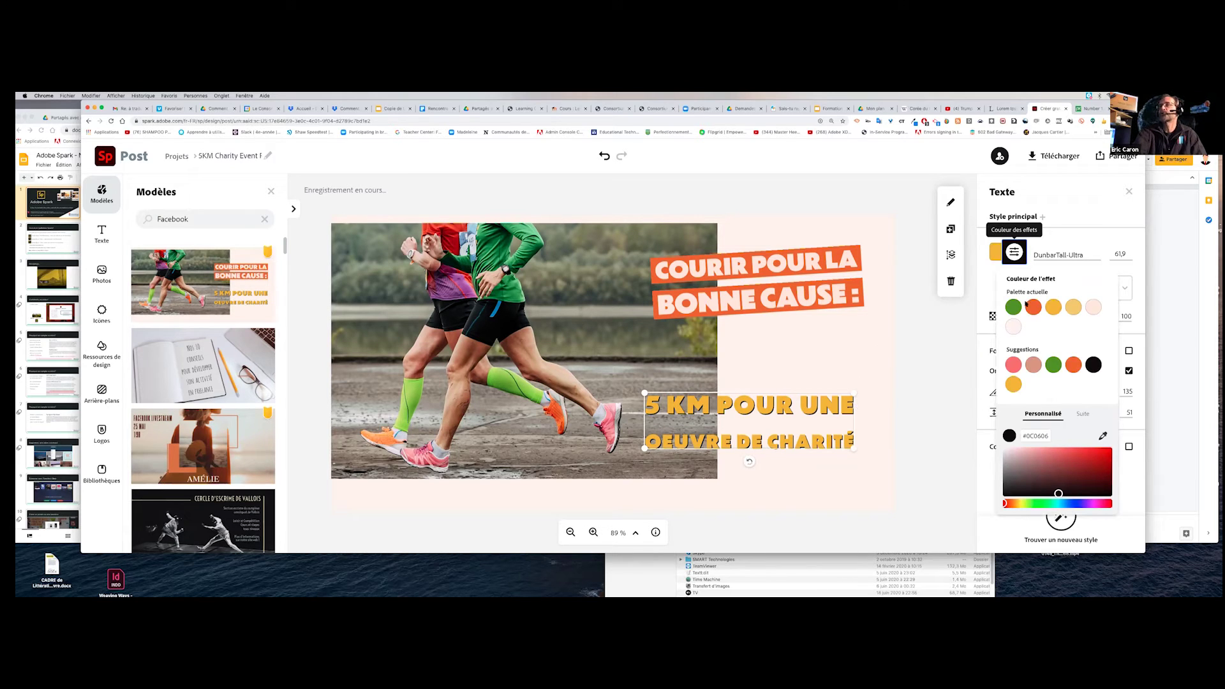
Set the shadow colour of the "5 KM pour une oeuvre de charité" text to orange #EA6E30.
left_click(1012, 309)
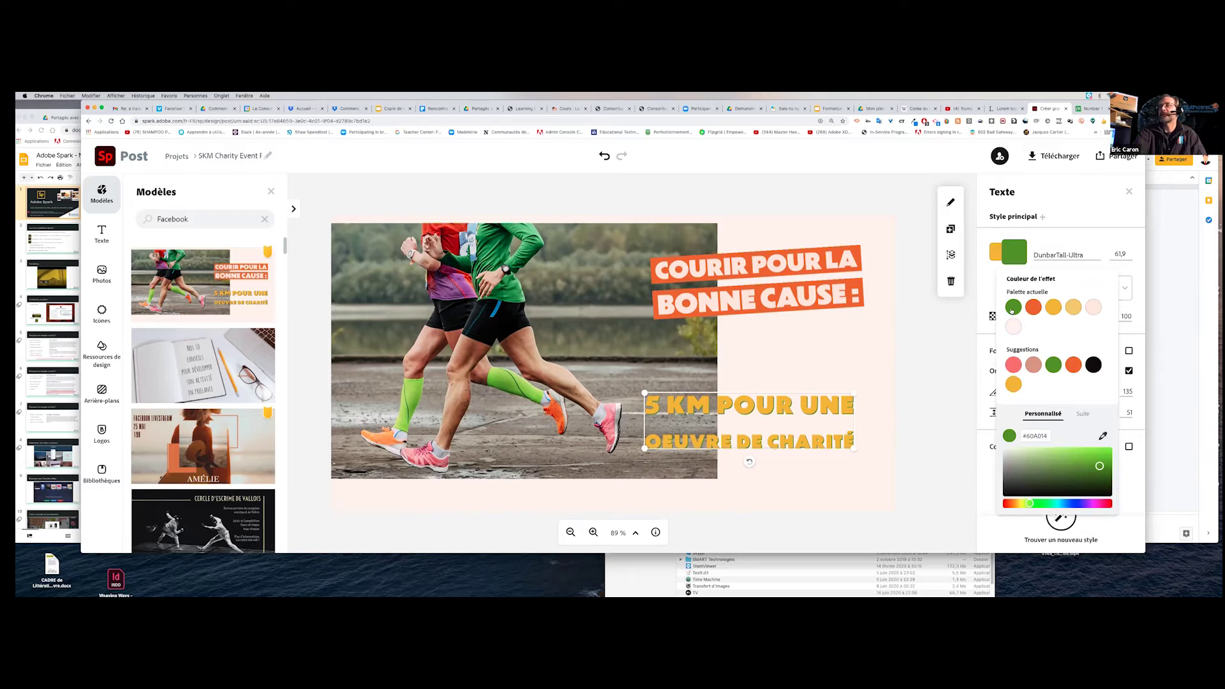
left_click(1091, 369)
left_click(1073, 366)
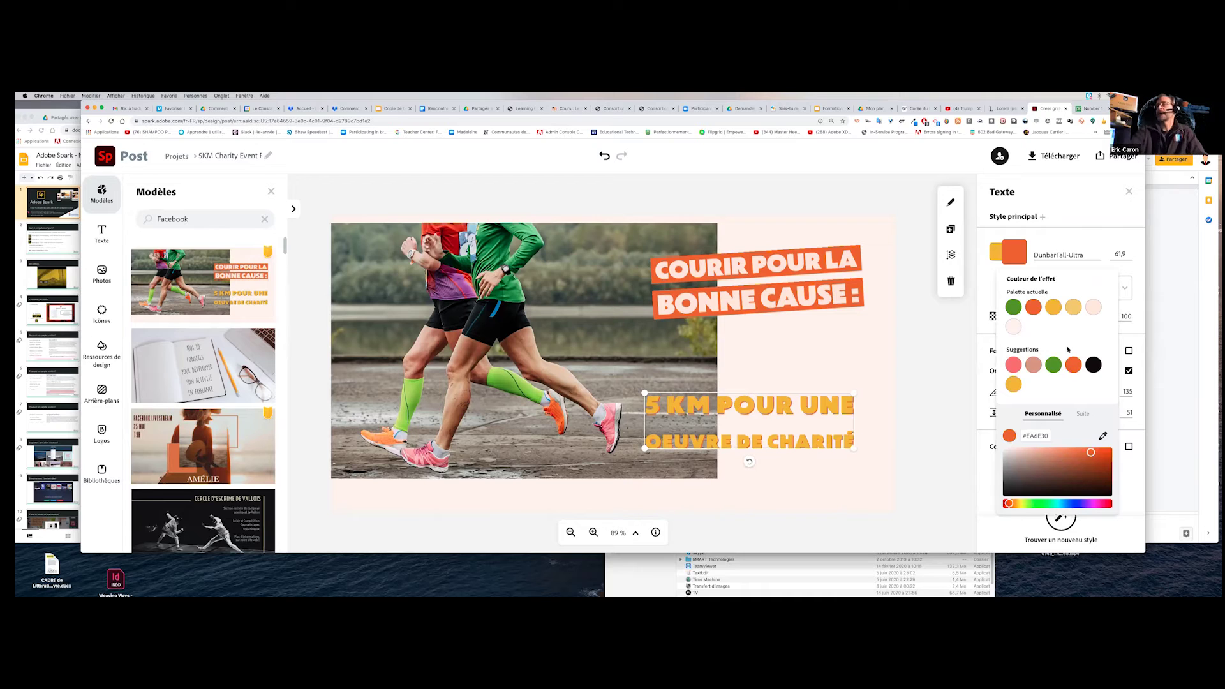
left_click(930, 342)
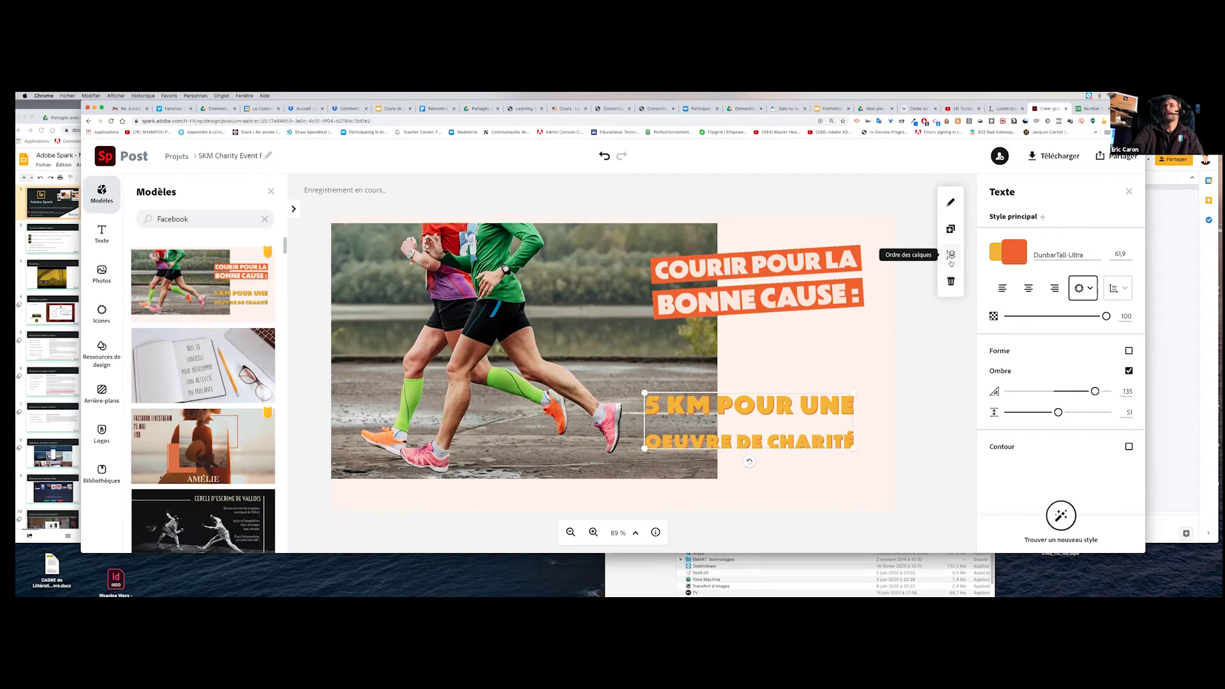
Bring the runners photo in front of all layers and send it back behind the texts.
left_click(639, 351)
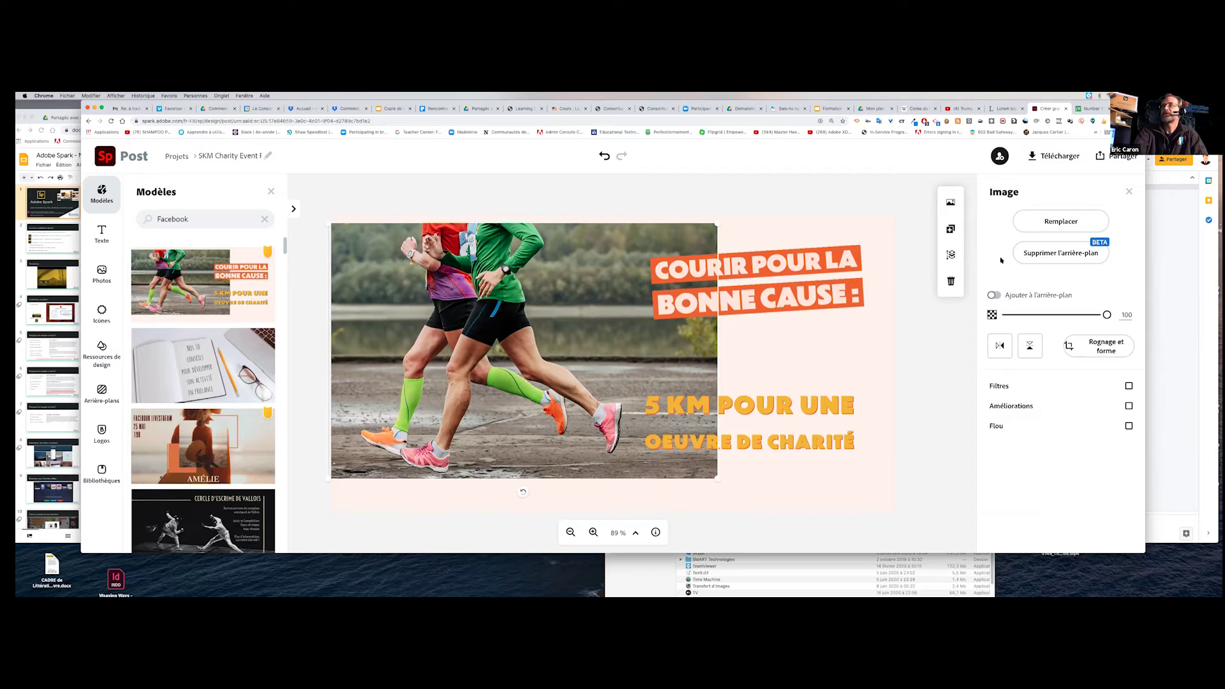
left_click(951, 254)
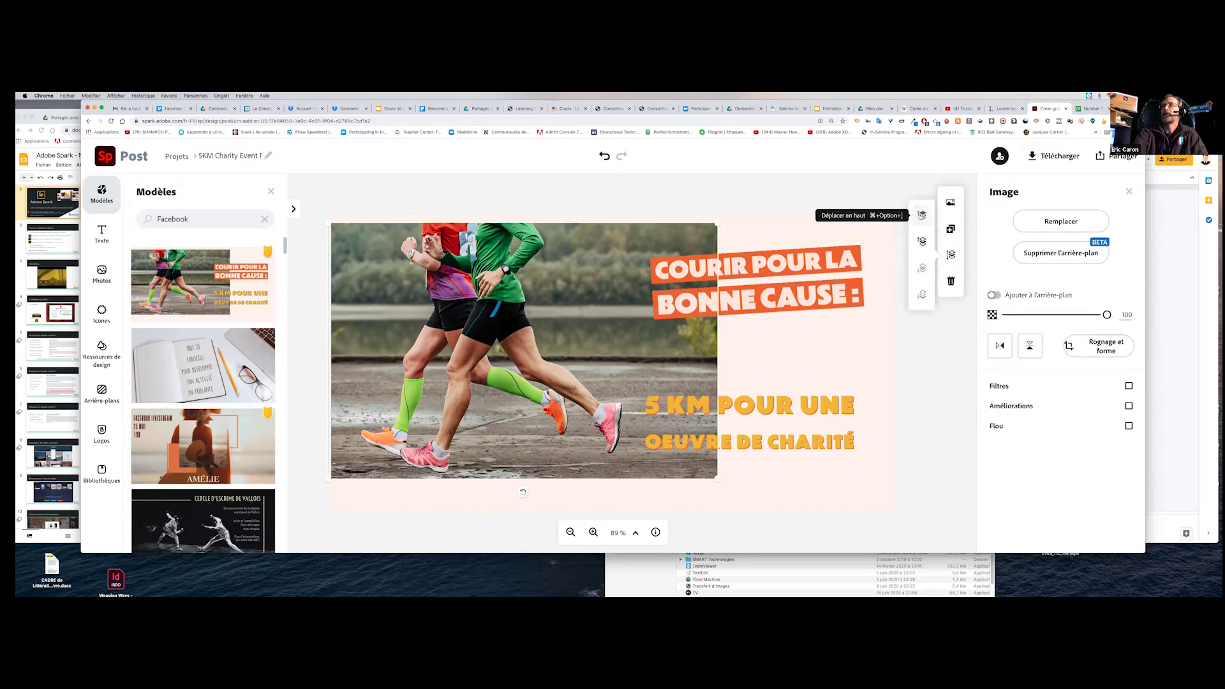
left_click(922, 215)
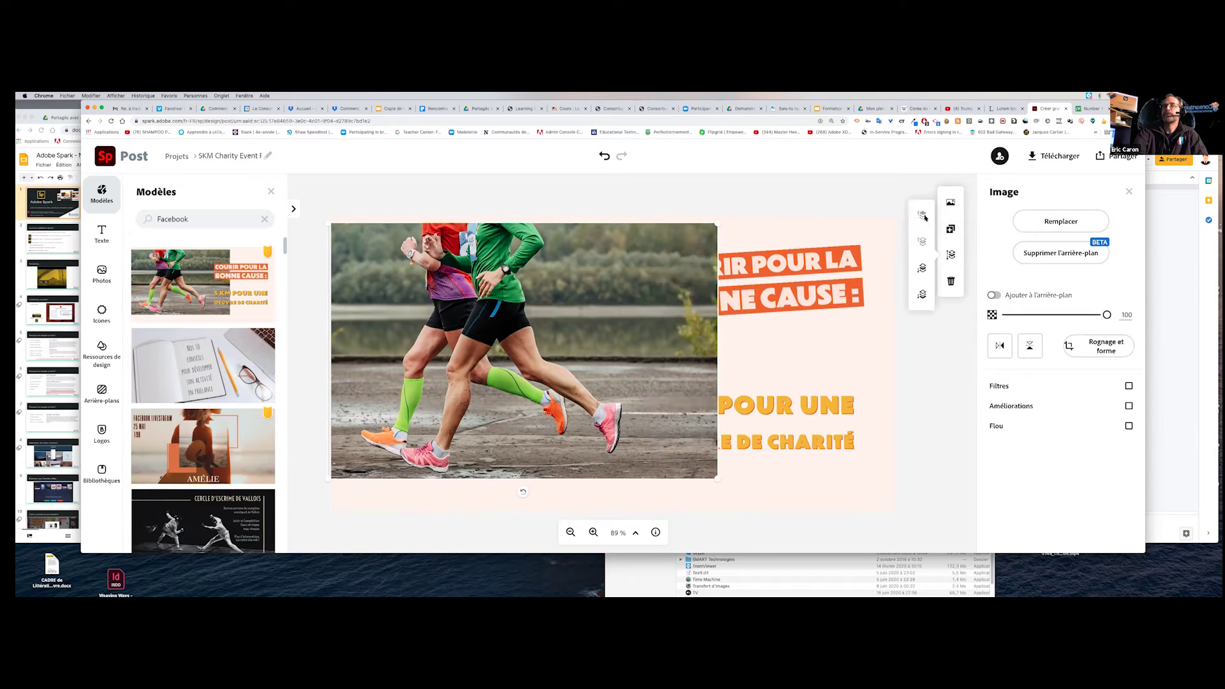
left_click(922, 294)
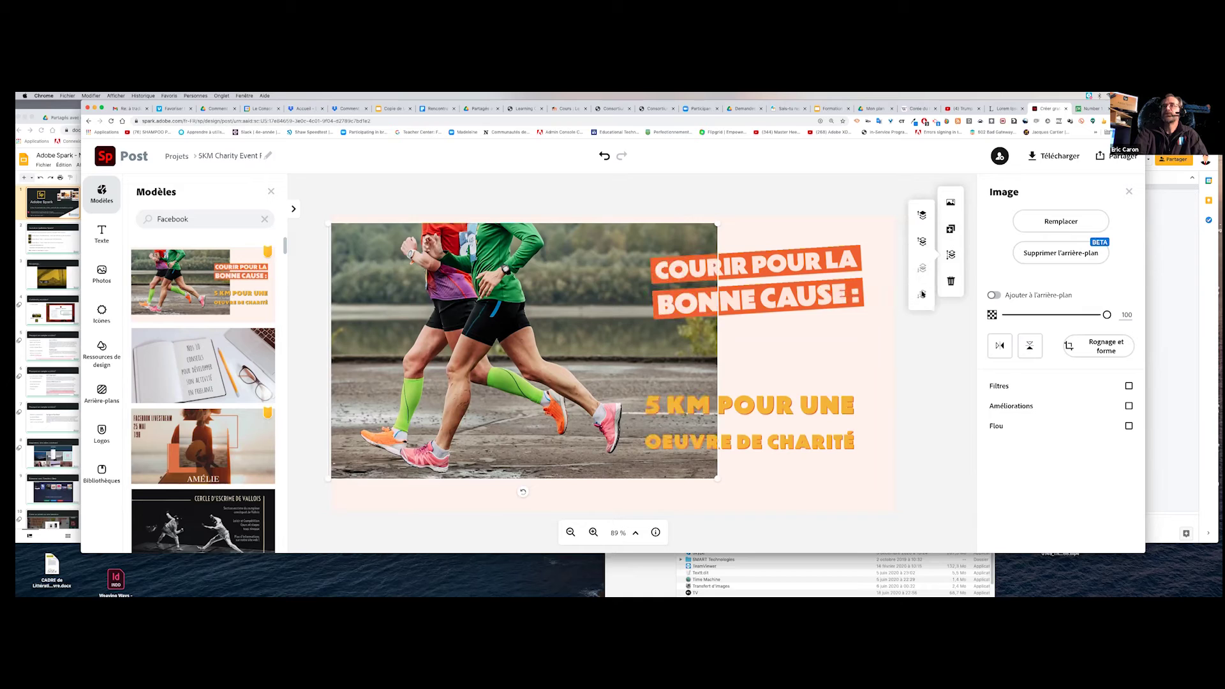
left_click(891, 389)
Search the free photos for "Course" as a replacement for the runners photo, and shorten the search to "Cour".
left_click(539, 336)
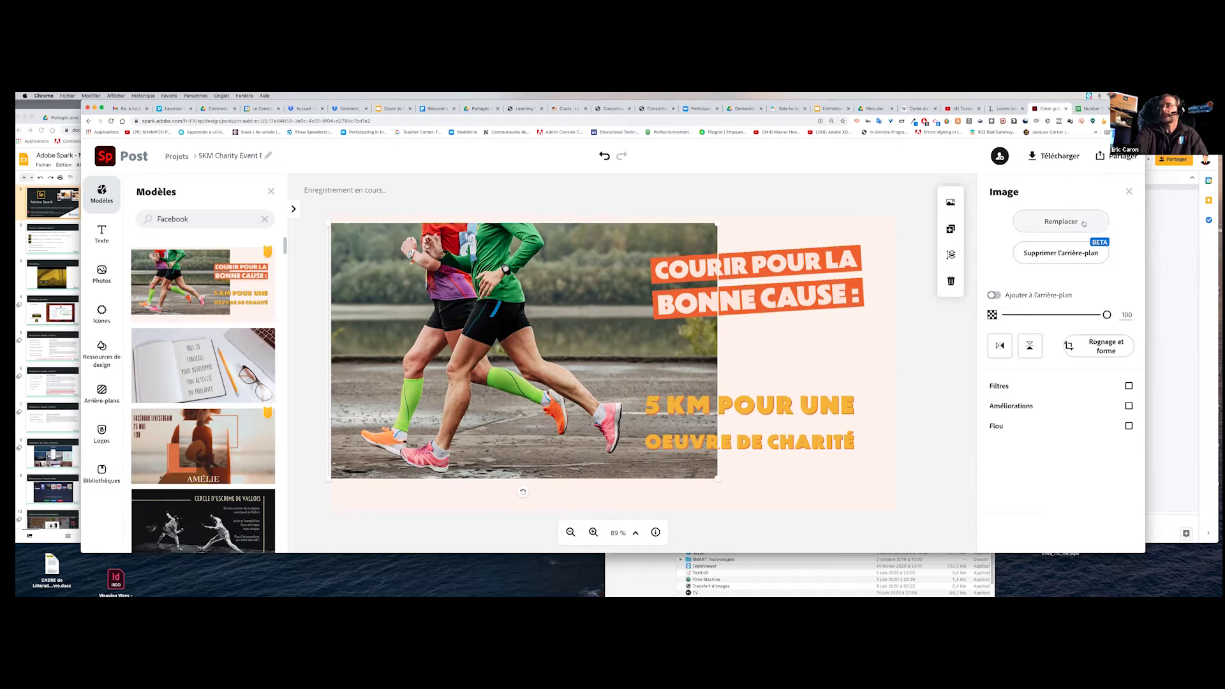
left_click(1037, 220)
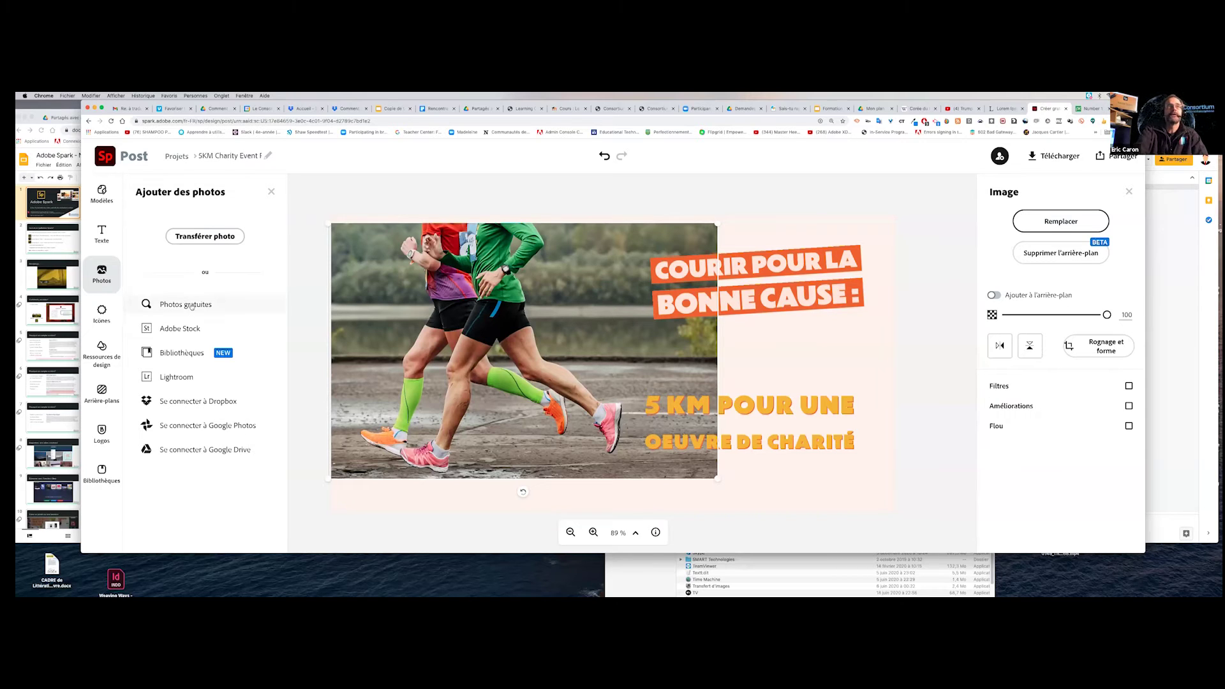
left_click(271, 302)
type("Couyrse")
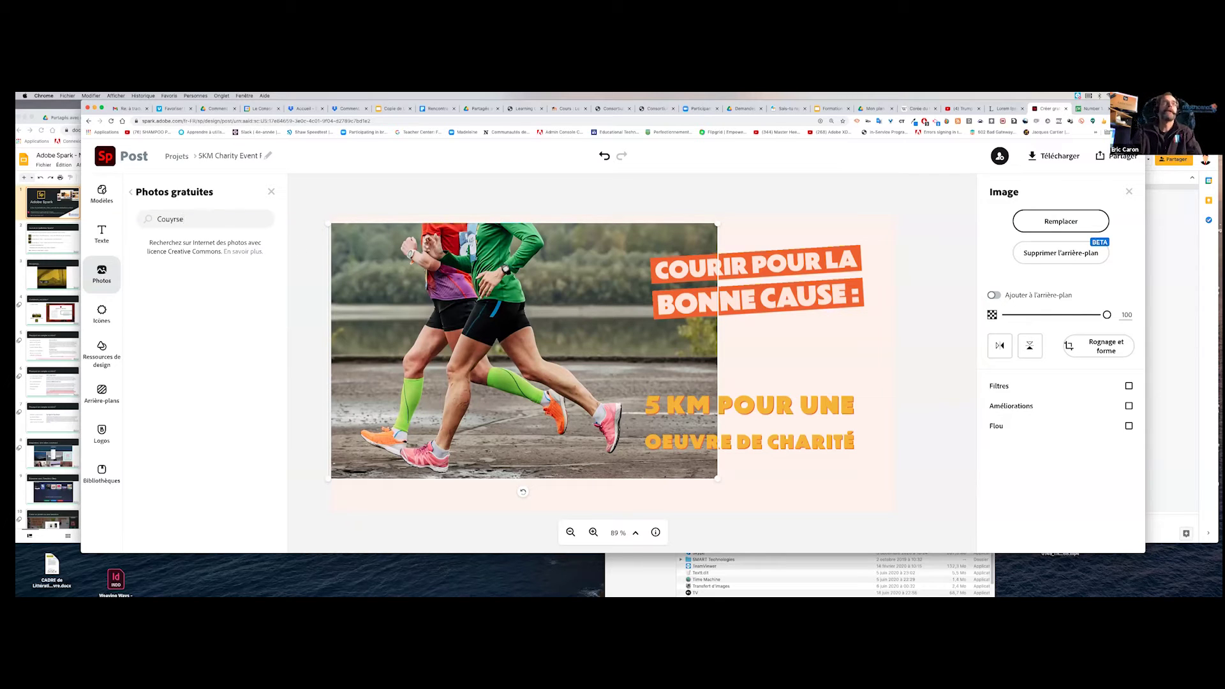
key("BackSpace")
type("rse")
key("Return")
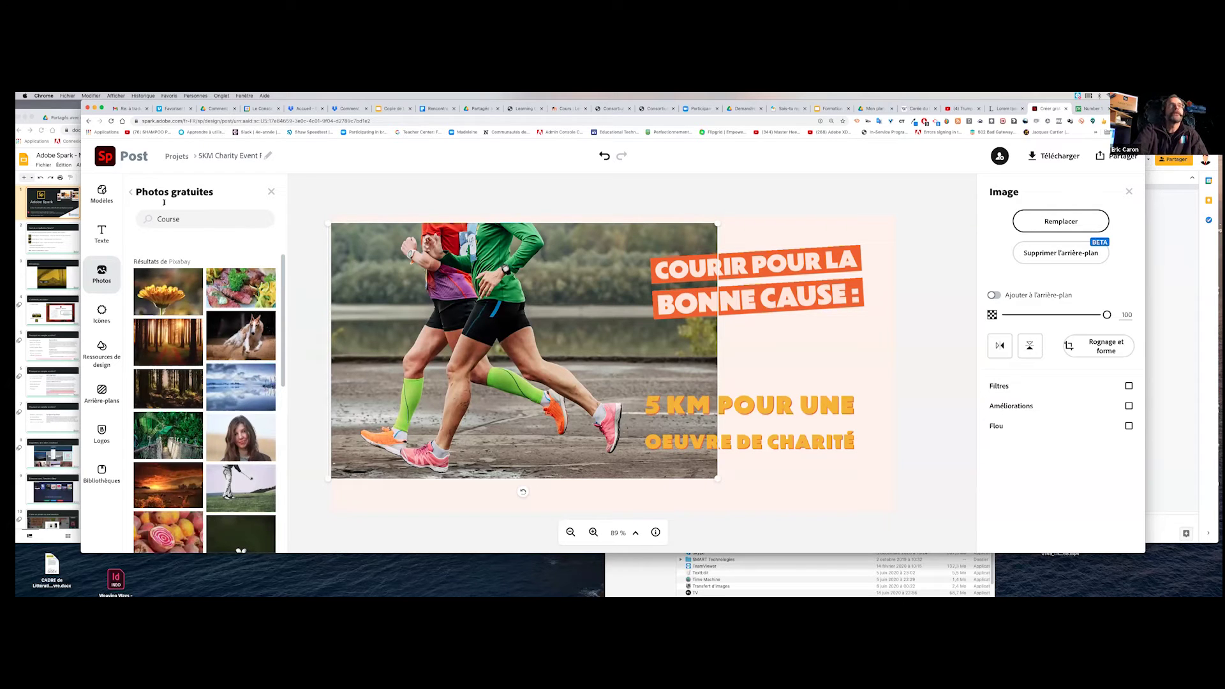
key("BackSpace")
key("BackSpace")
left_click(271, 191)
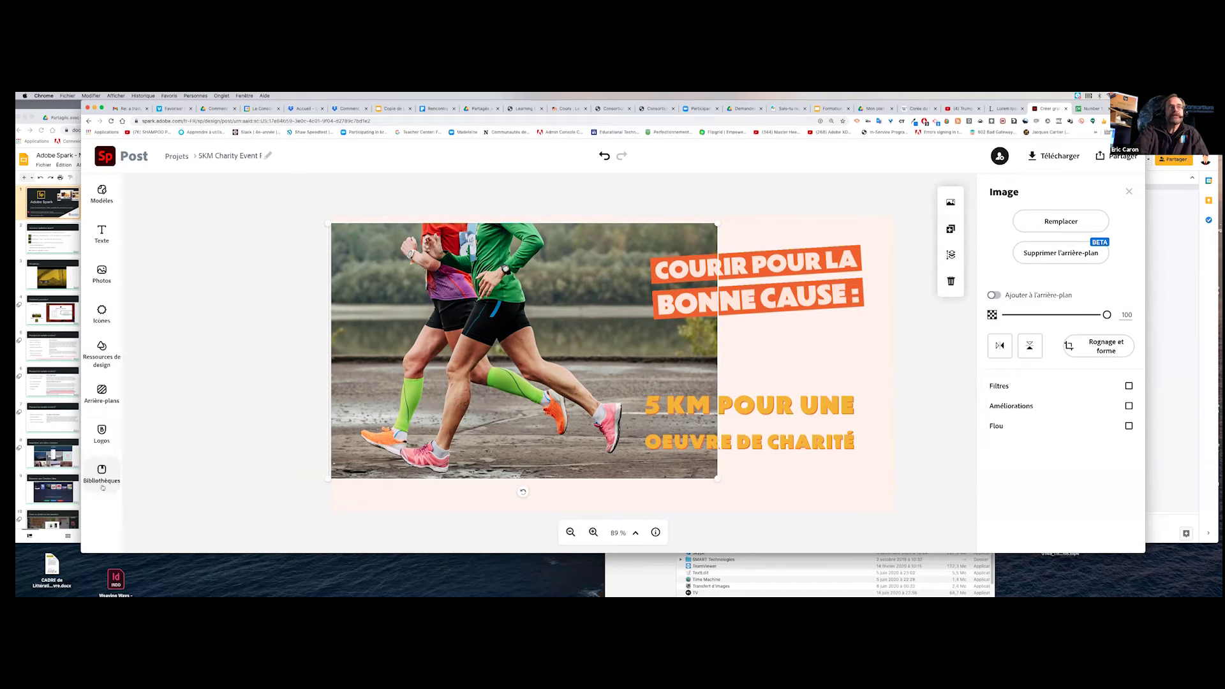
Add the free photo of the running dog and place it over the lower-left corner of the runners photo.
left_click(99, 271)
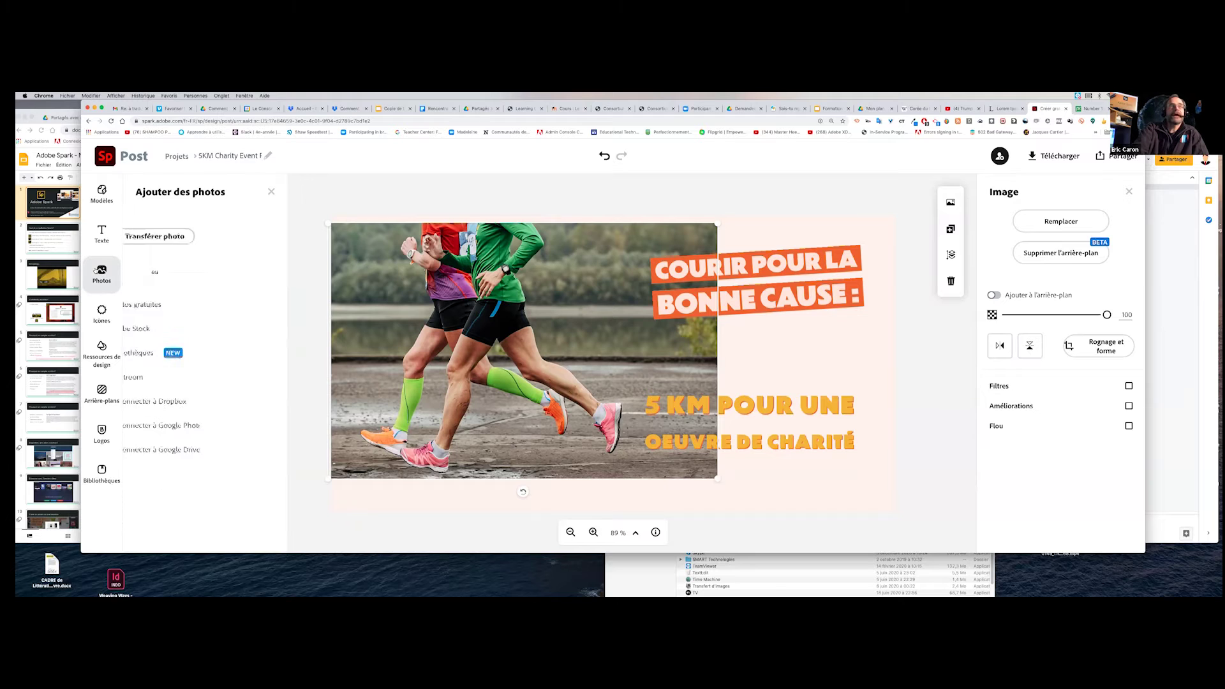
left_click(219, 319)
left_click(230, 336)
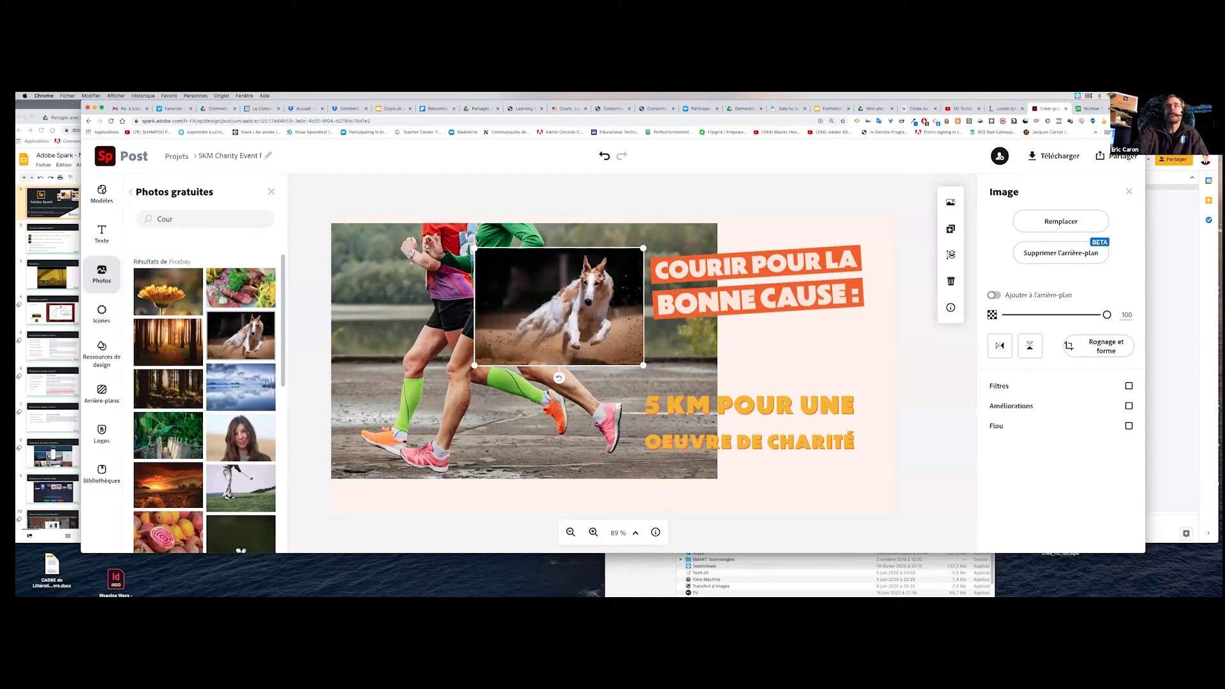
left_click_drag(562, 359, 418, 473)
left_click(588, 359)
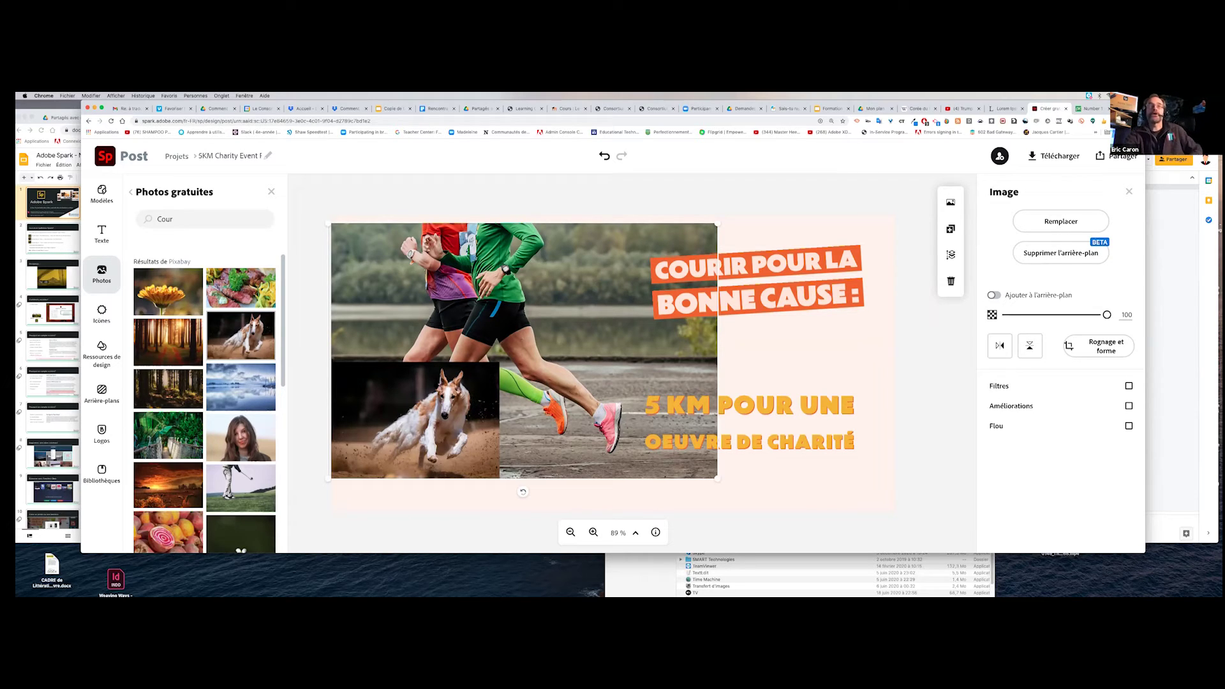
Search the icon library for "fête" and clear the search.
left_click(112, 318)
type("fête")
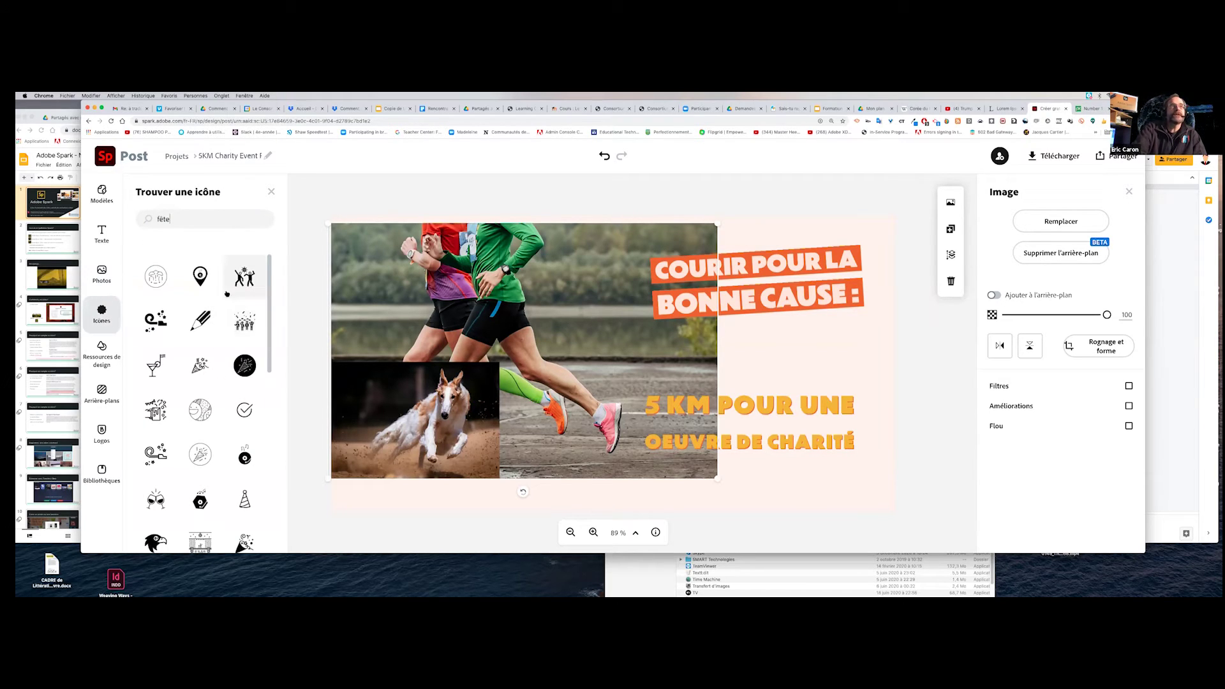
key("BackSpace")
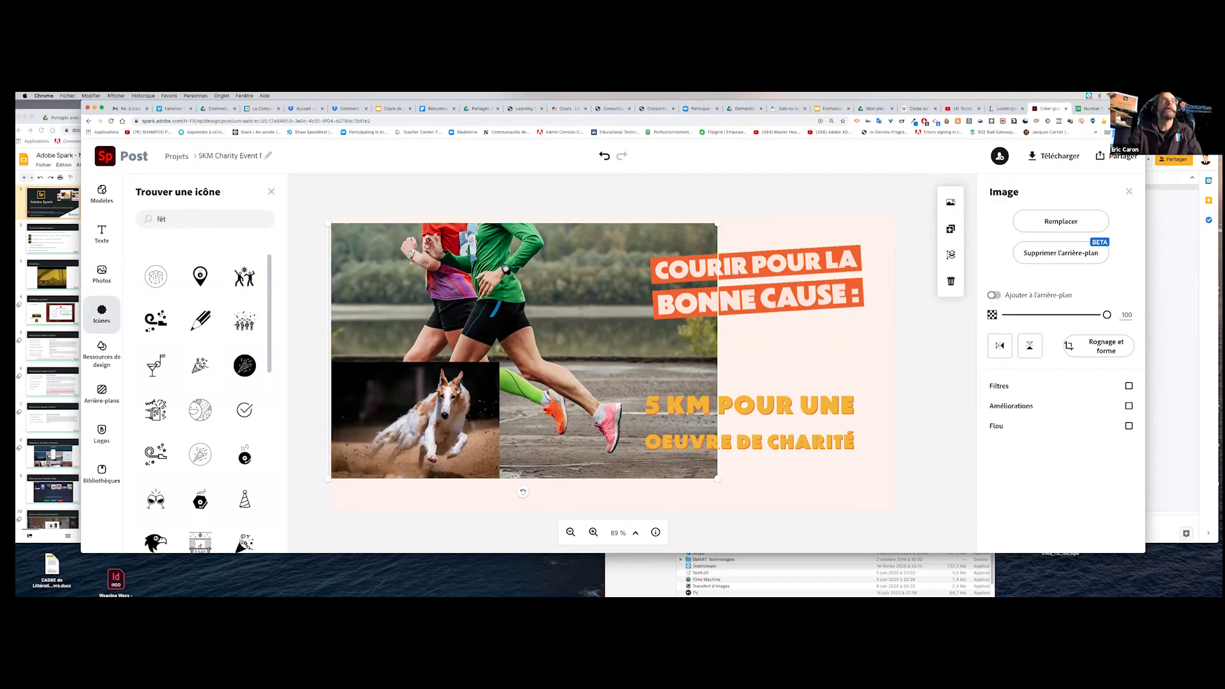
key("BackSpace")
Search the icons for "run" and place a running figure just beside the dog photo's right edge.
type("c")
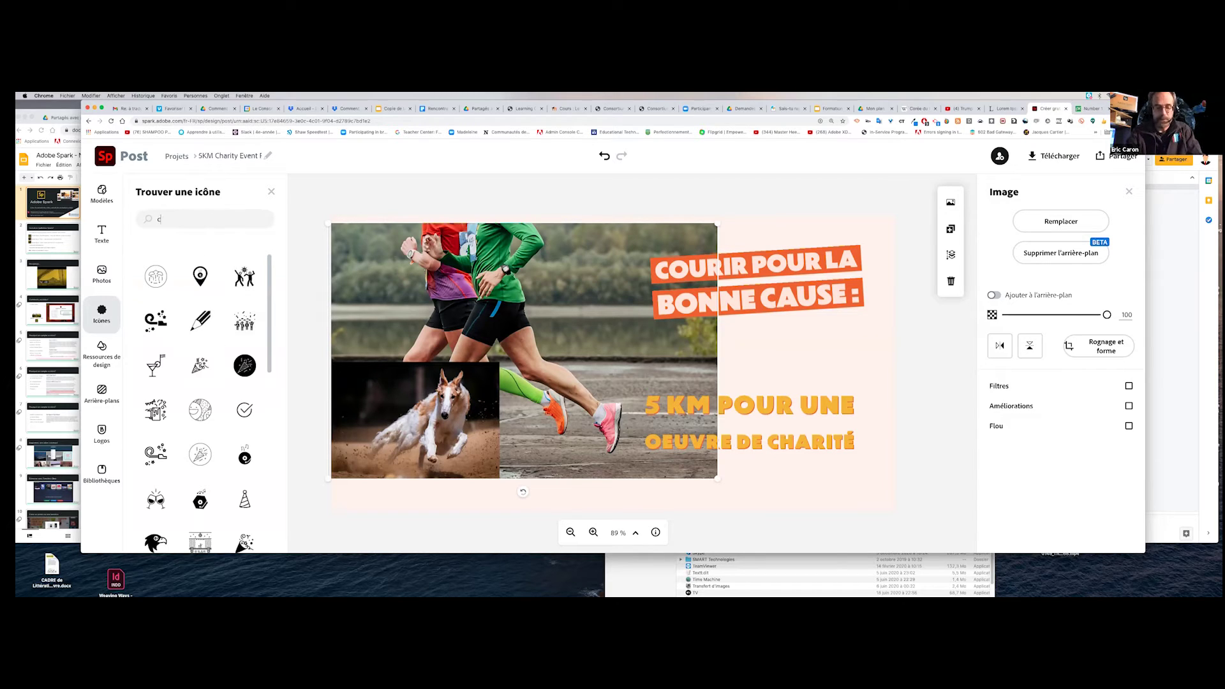
key("BackSpace")
type("run")
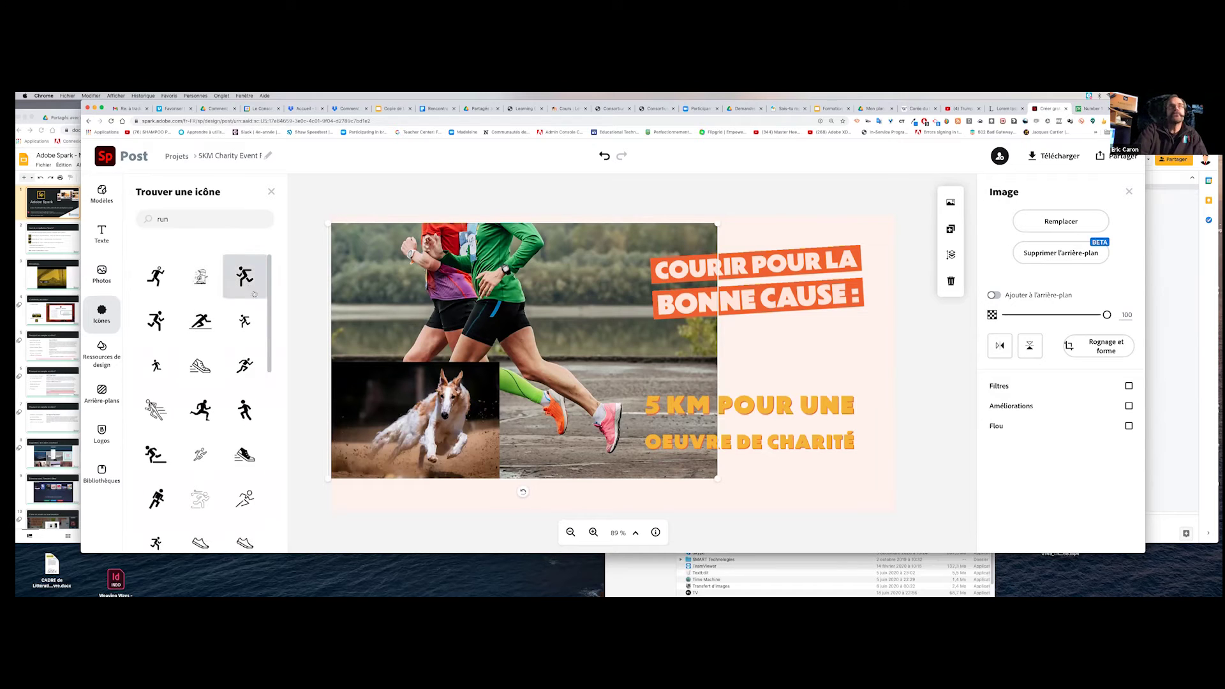
left_click_drag(615, 290, 553, 373)
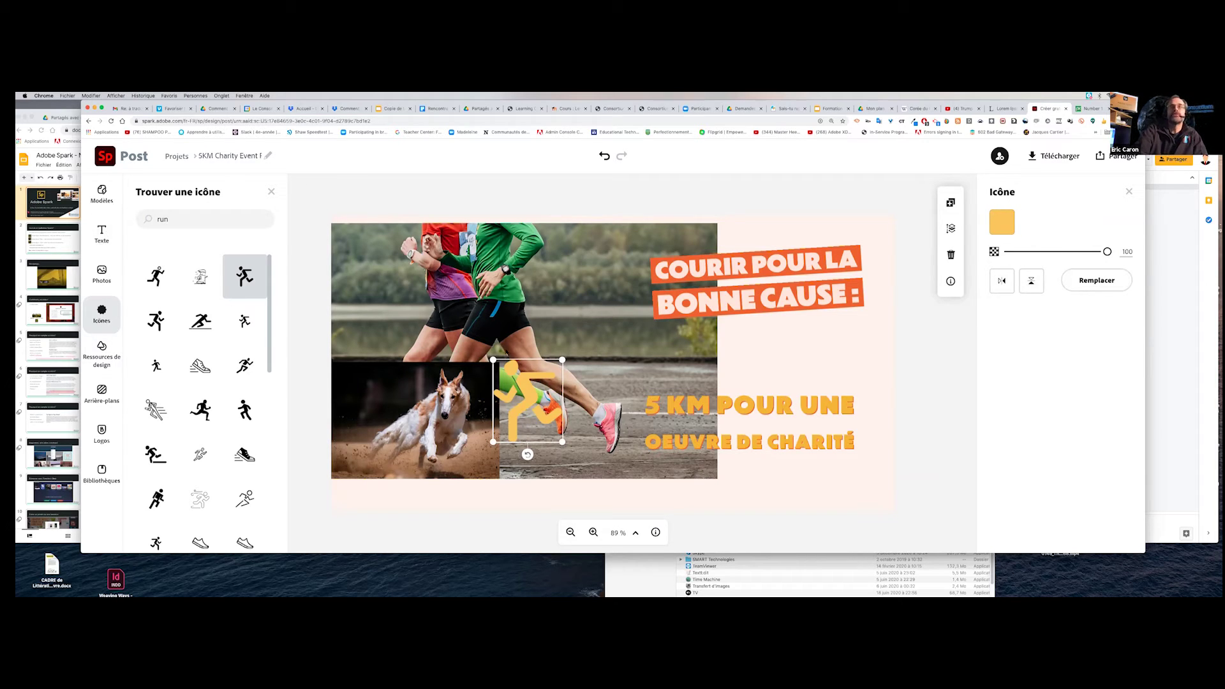
left_click(446, 434)
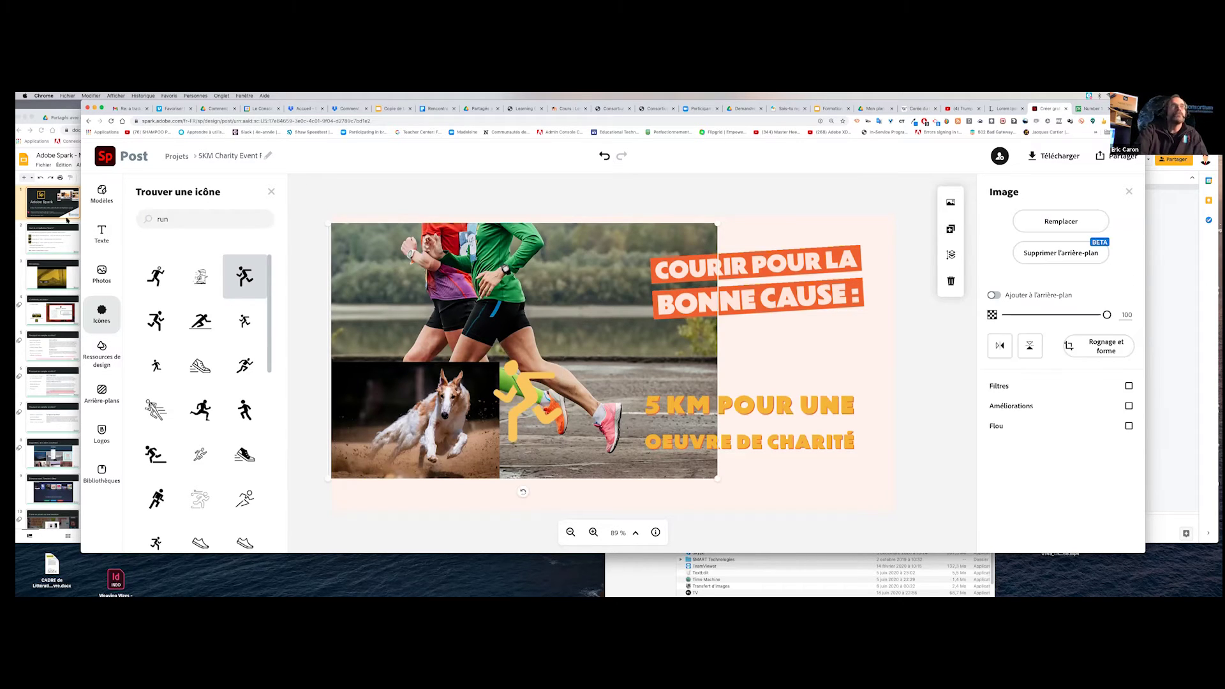
Add the text "La course" and move it across the upper edge of the runners photo.
left_click(97, 237)
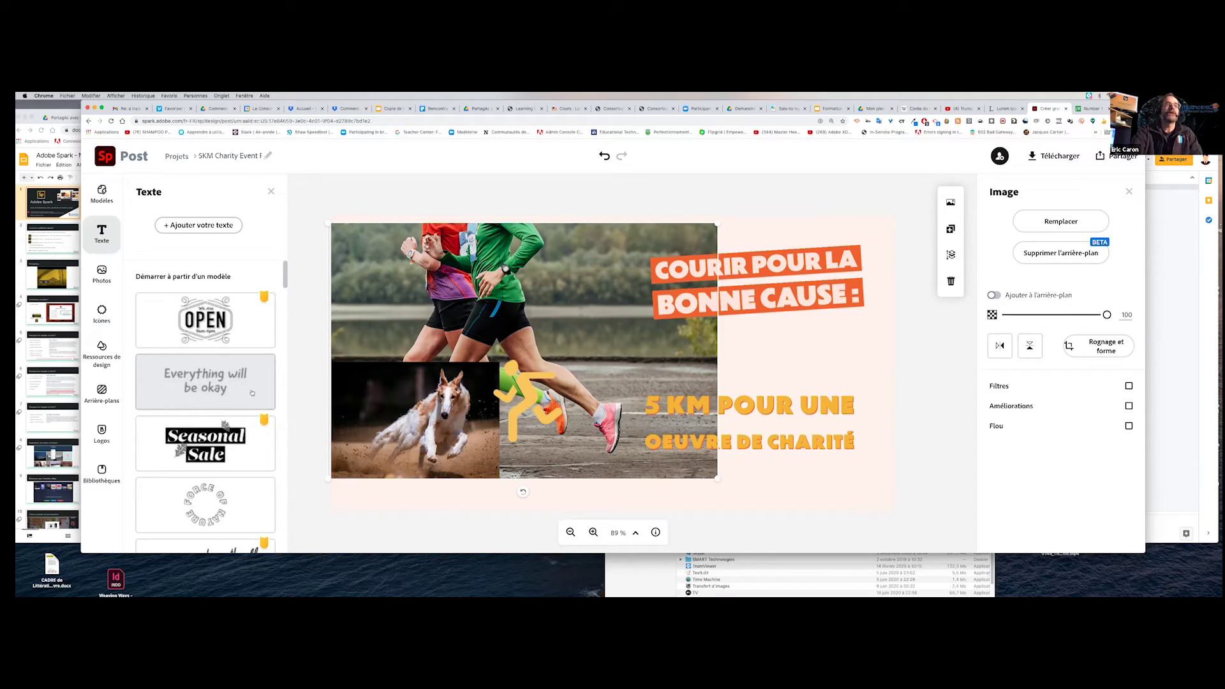
left_click(203, 228)
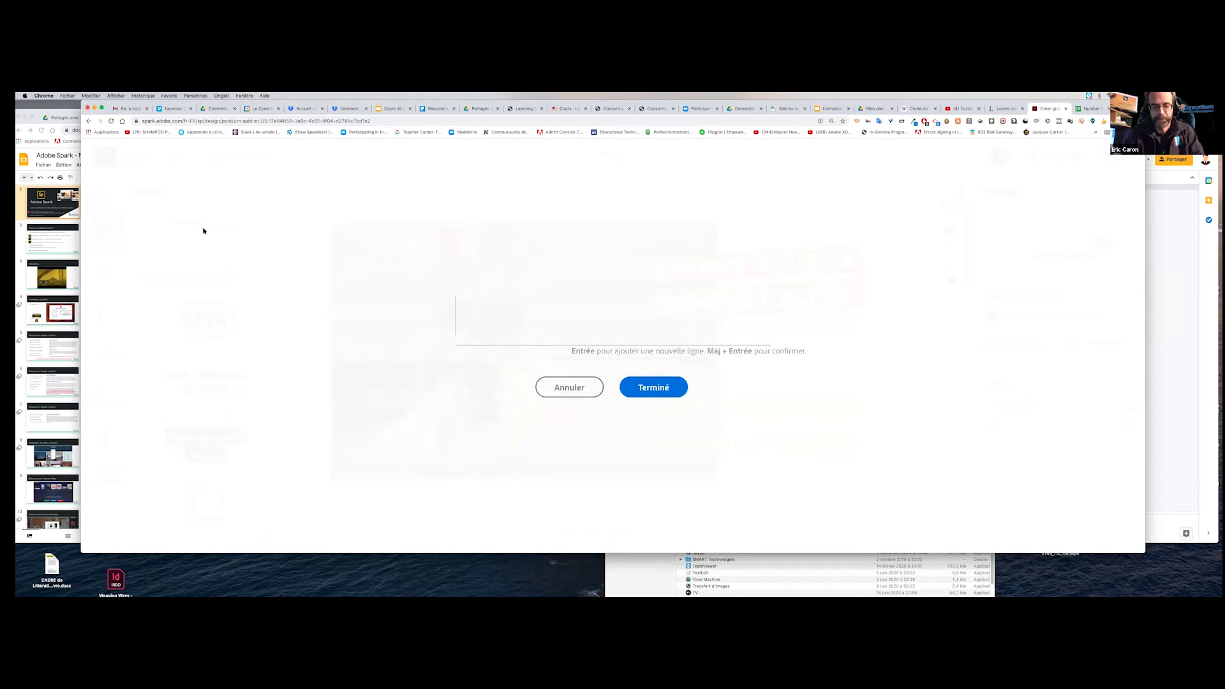
type("La cou")
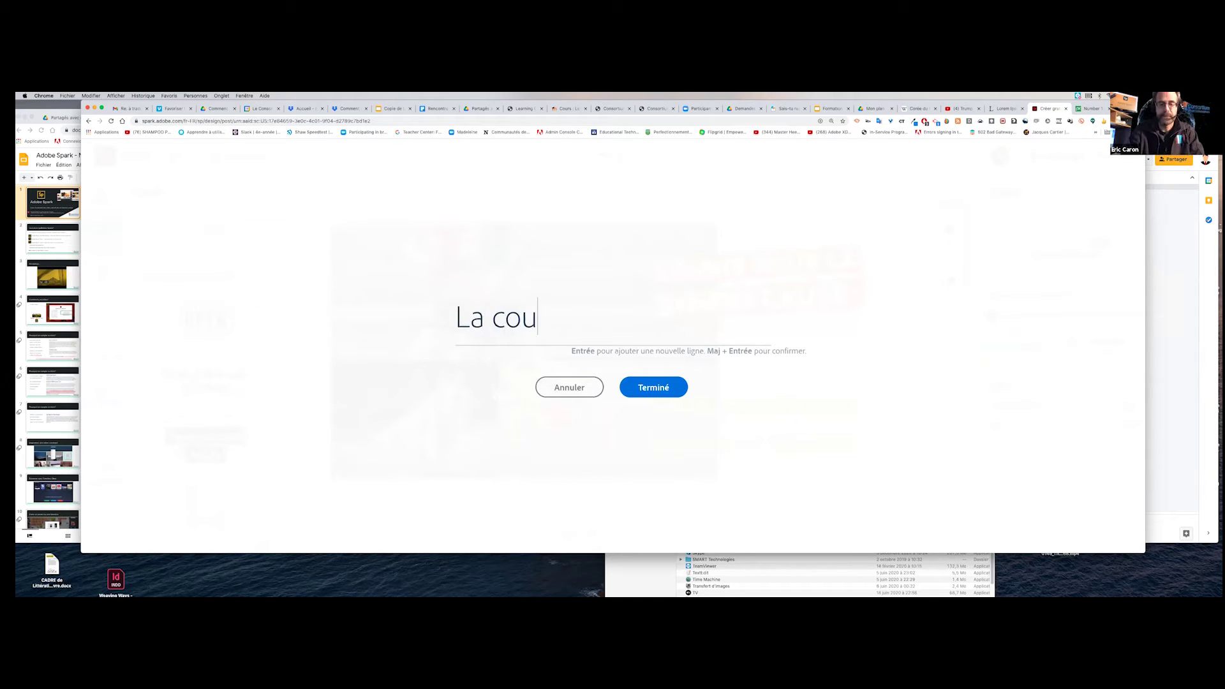
type("rse")
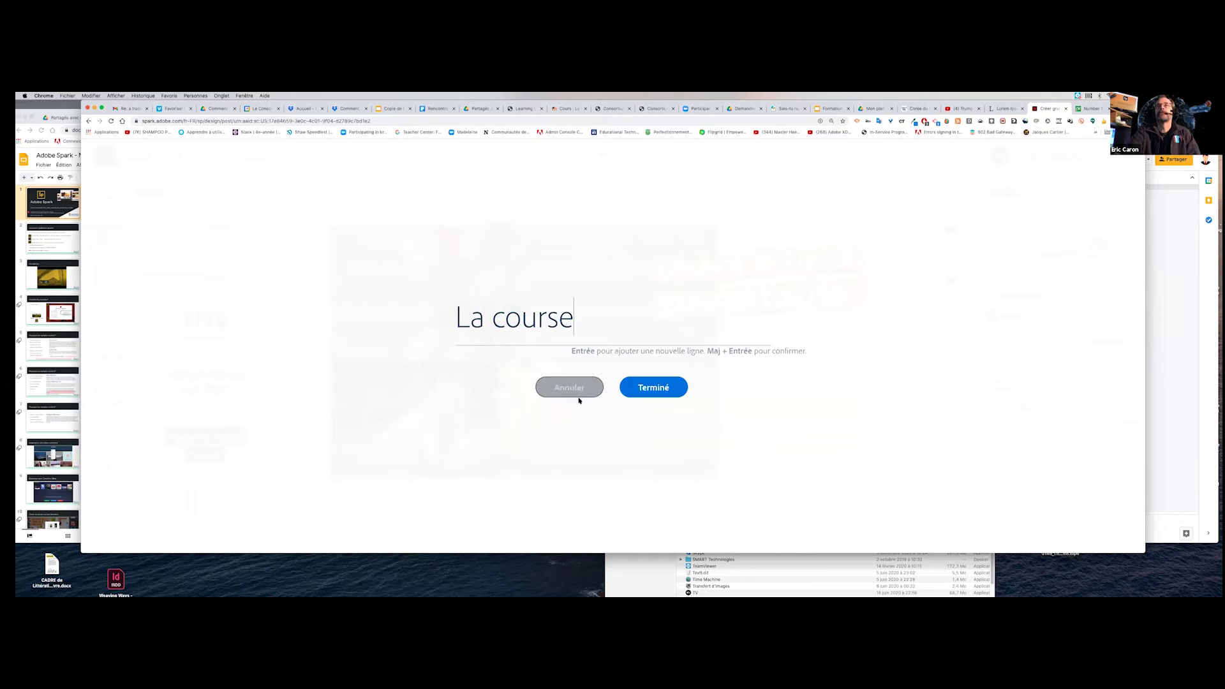
left_click(632, 387)
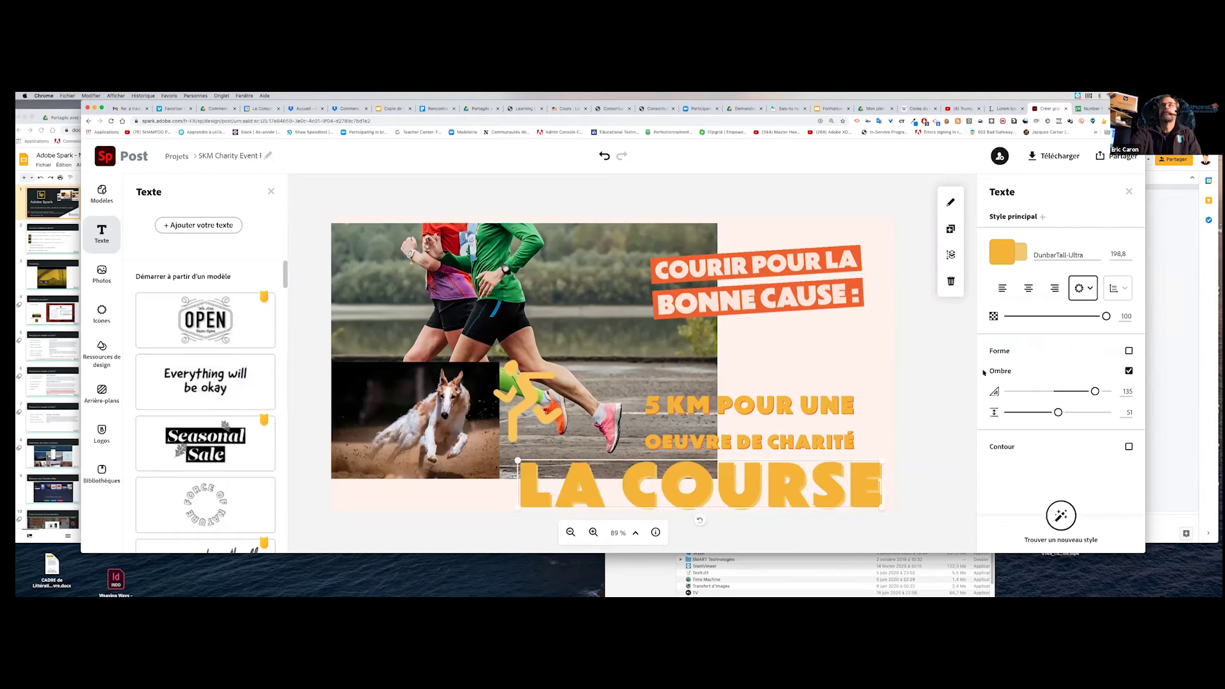
left_click_drag(838, 485, 697, 278)
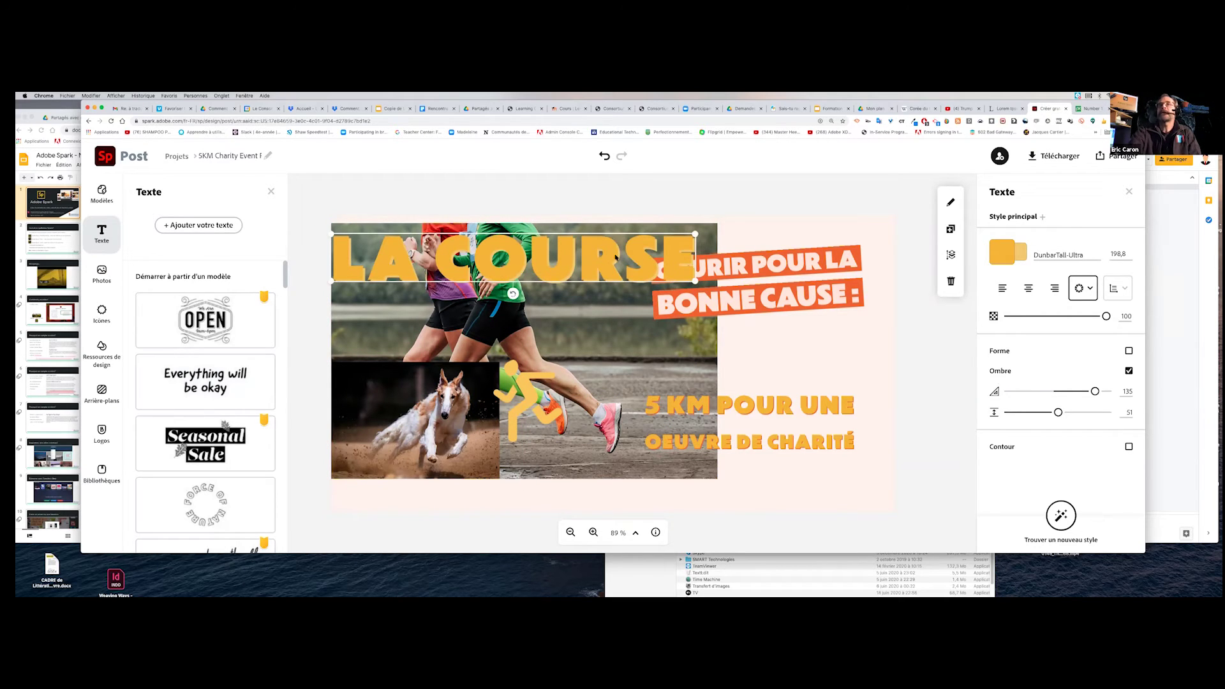
Delete the "La course" text from the design.
right_click(614, 254)
key("Escape")
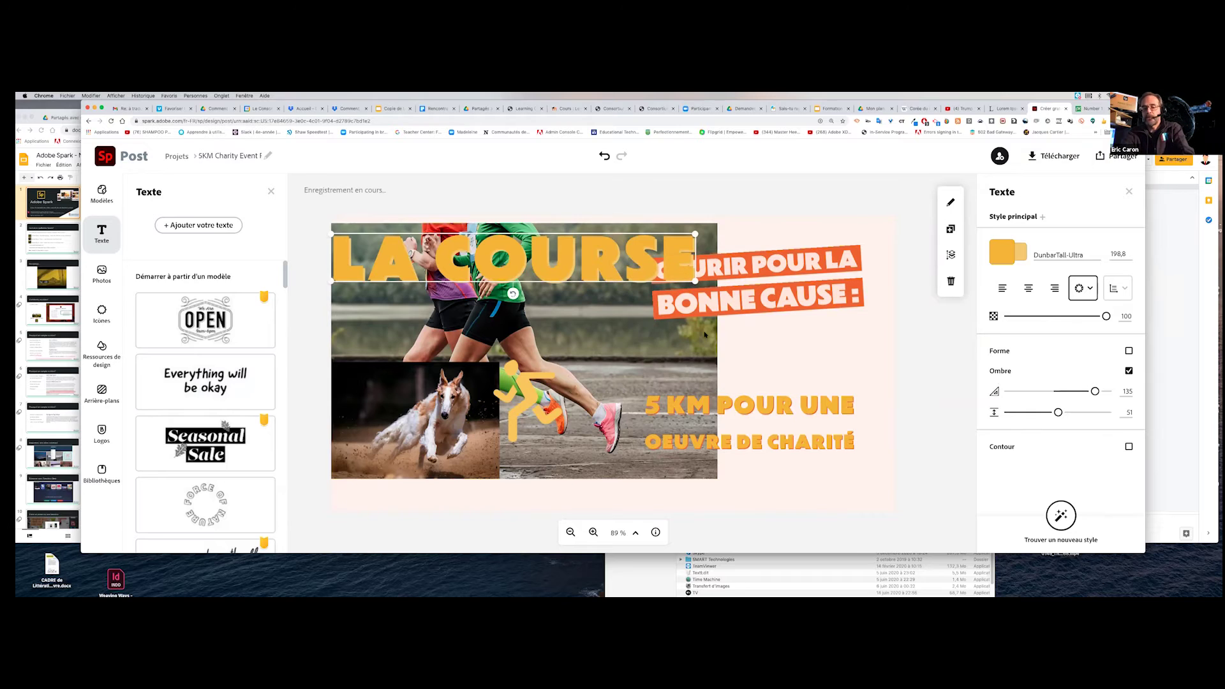
key("Delete")
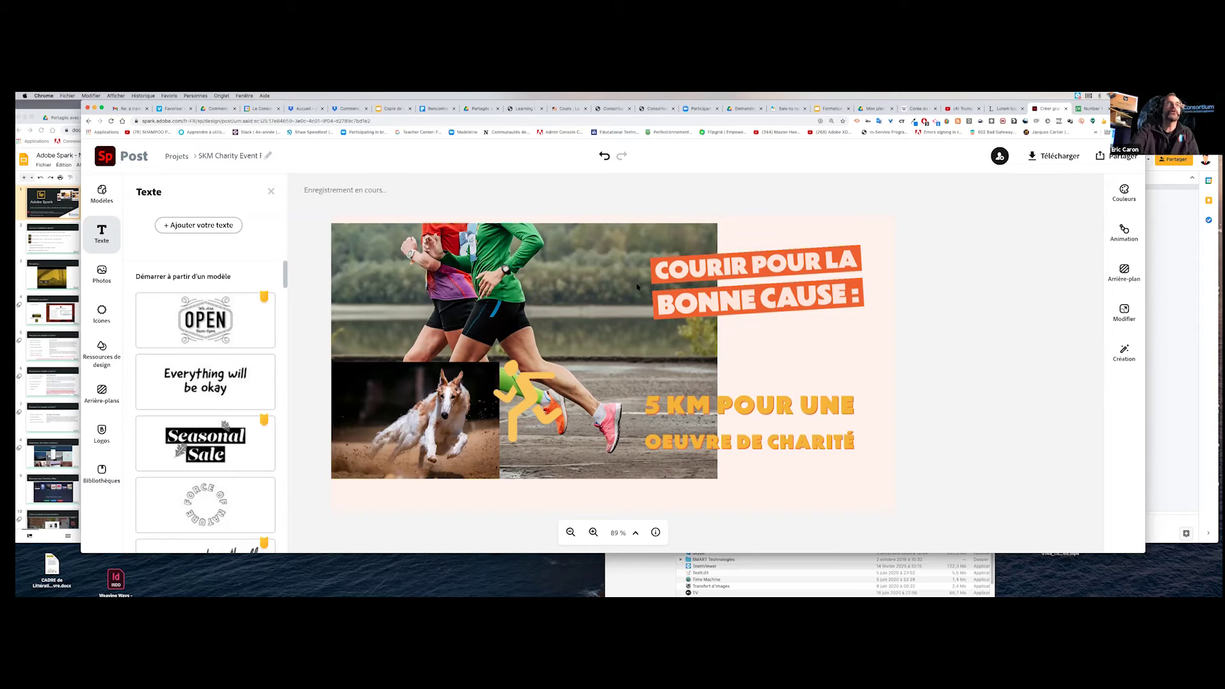
Look through the design asset categories, from Seasonal to Frames, and open the logo upload options.
left_click(103, 351)
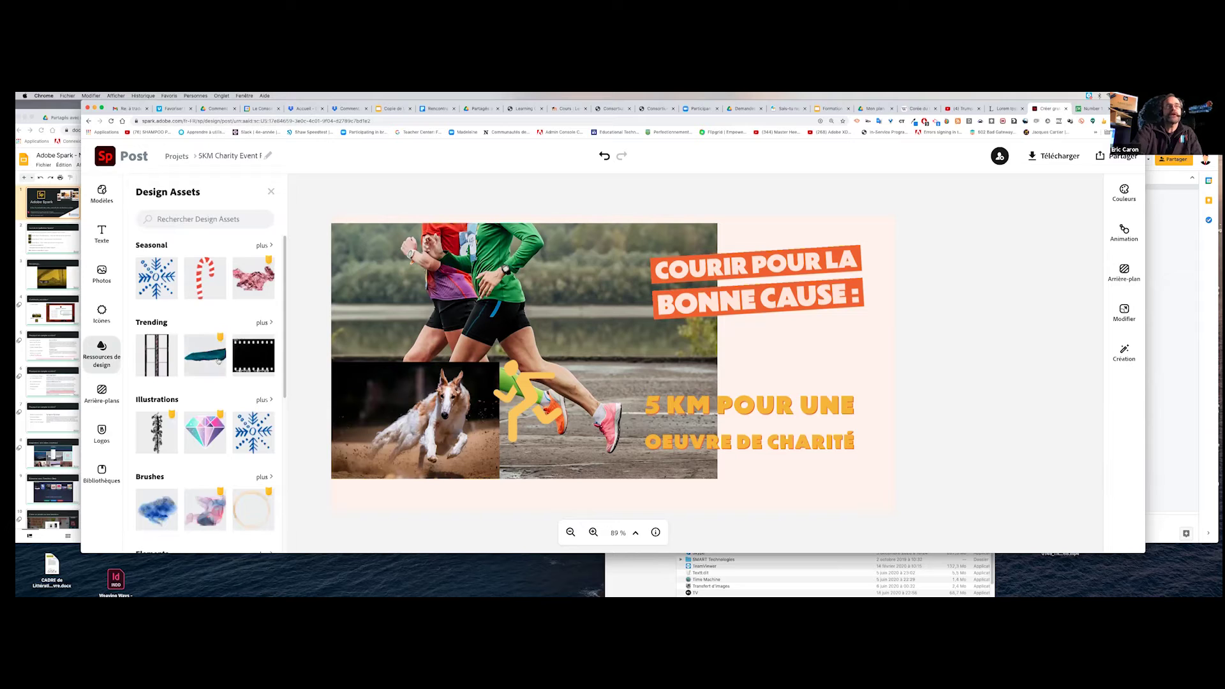
scroll(222, 362, "down", 1)
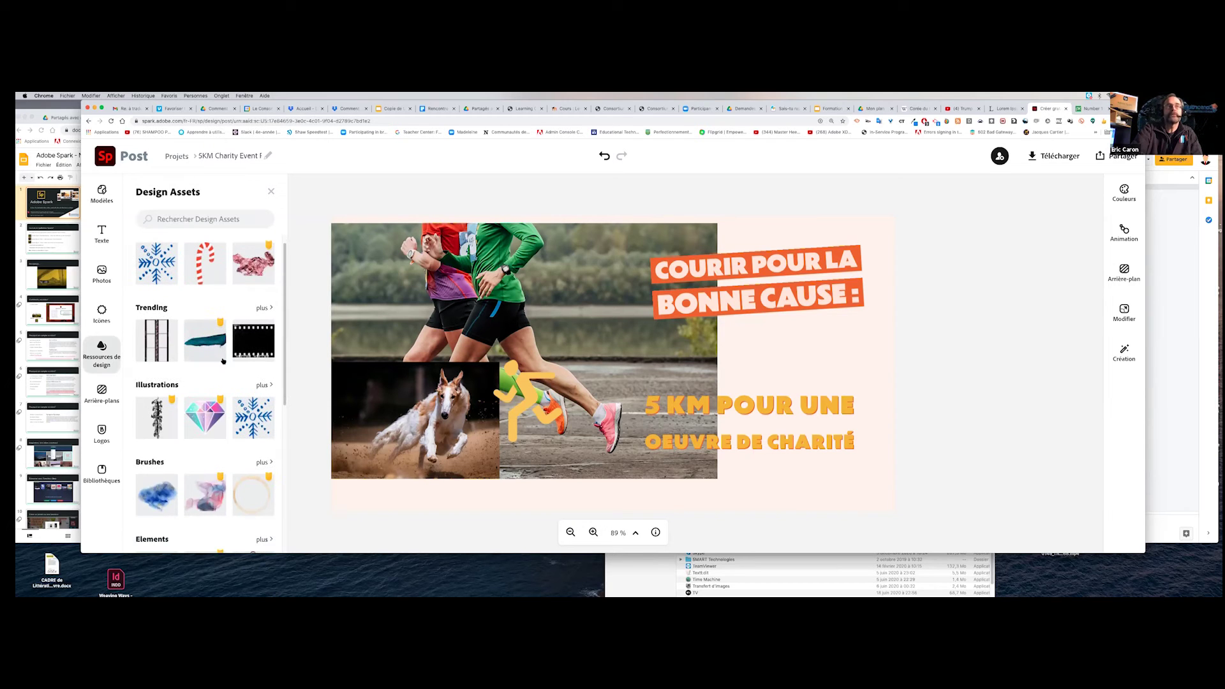
scroll(222, 361, "down", 3)
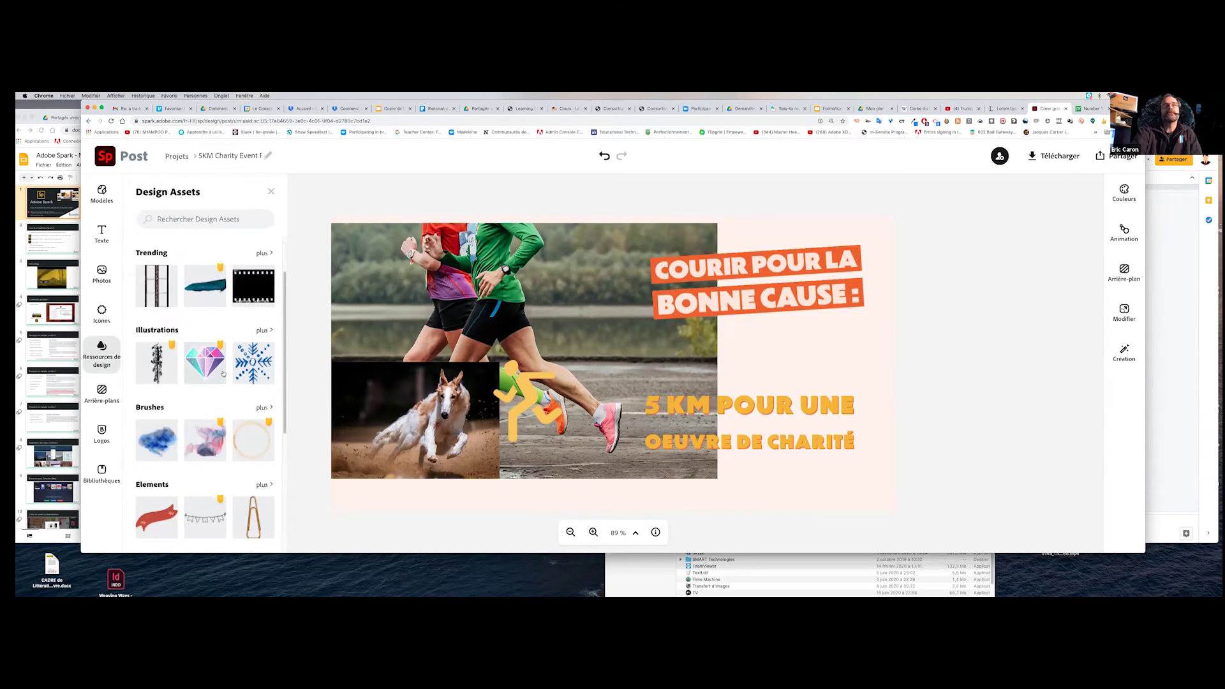
scroll(236, 374, "down", 10)
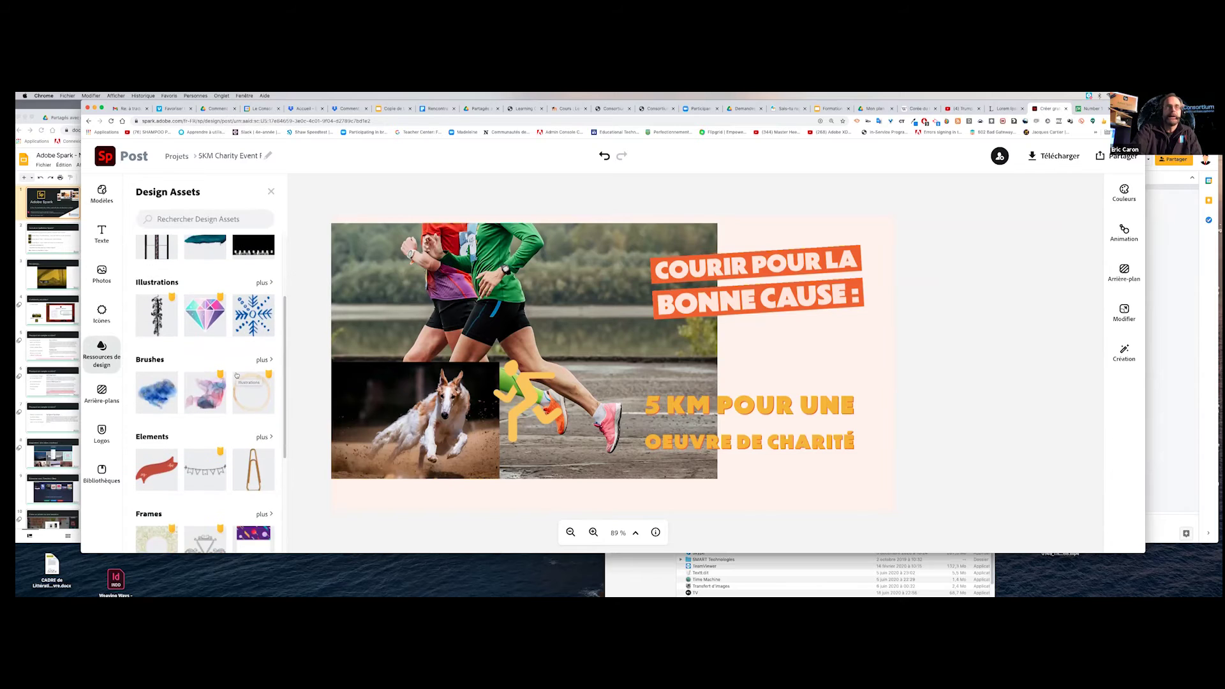
scroll(237, 375, "up", 6)
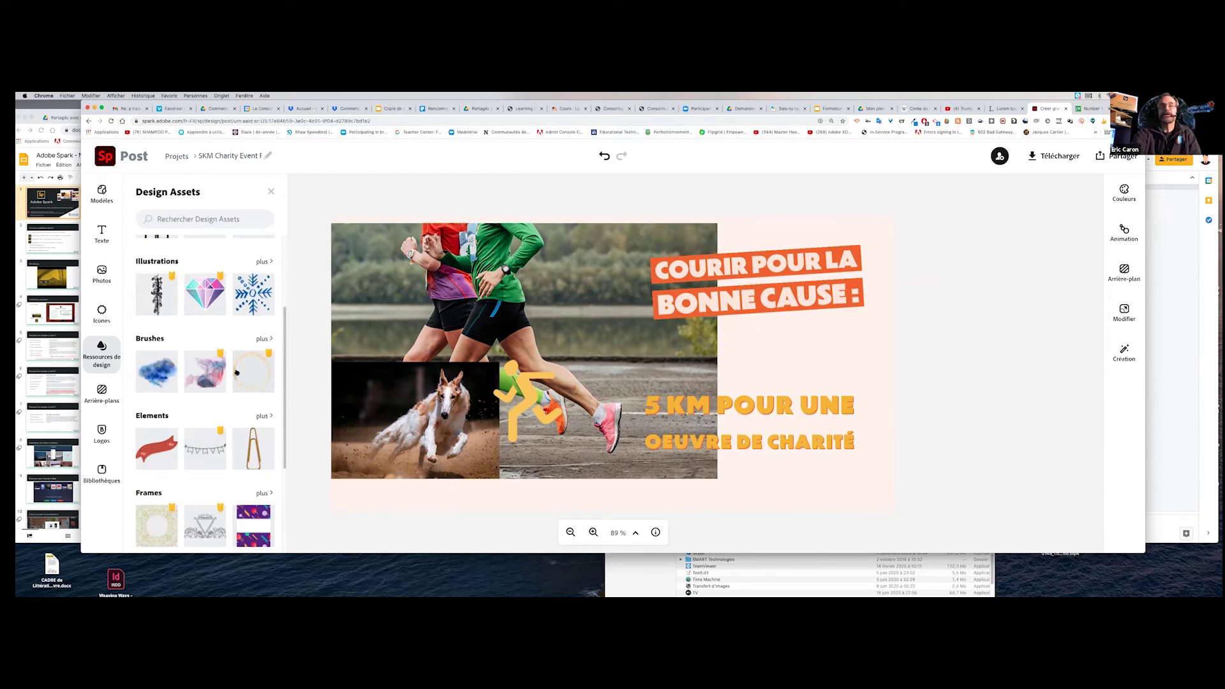
left_click(106, 437)
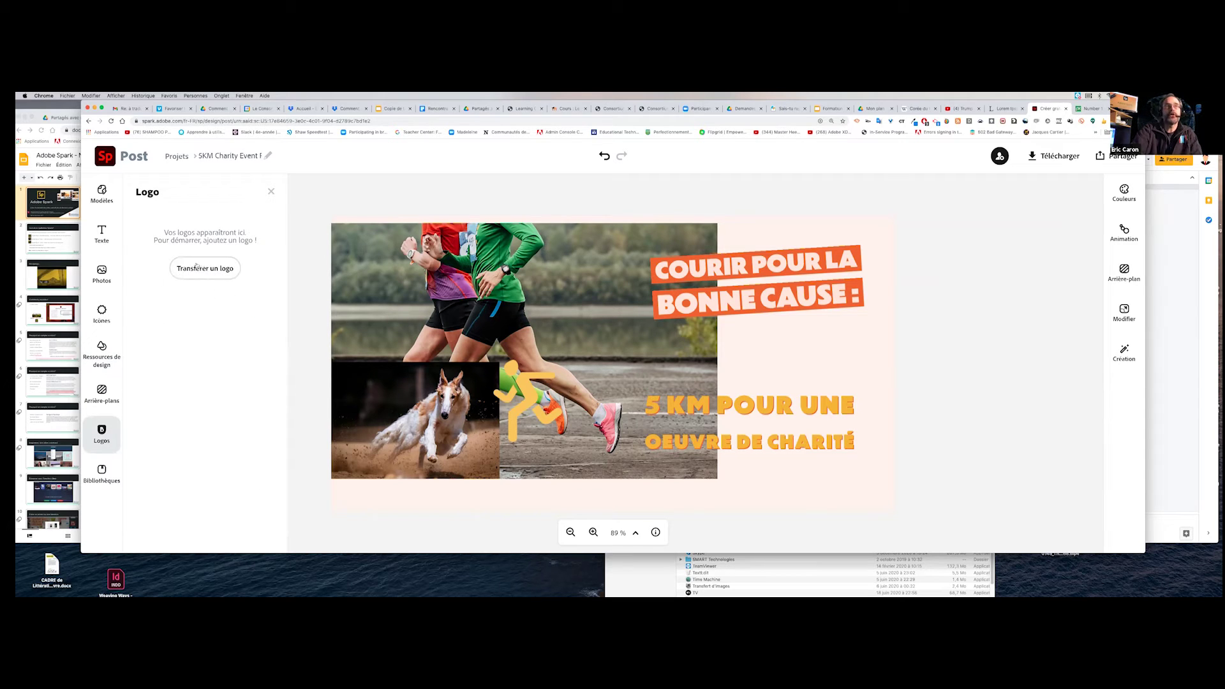
Look at the design libraries and return to the Facebook templates.
left_click(96, 472)
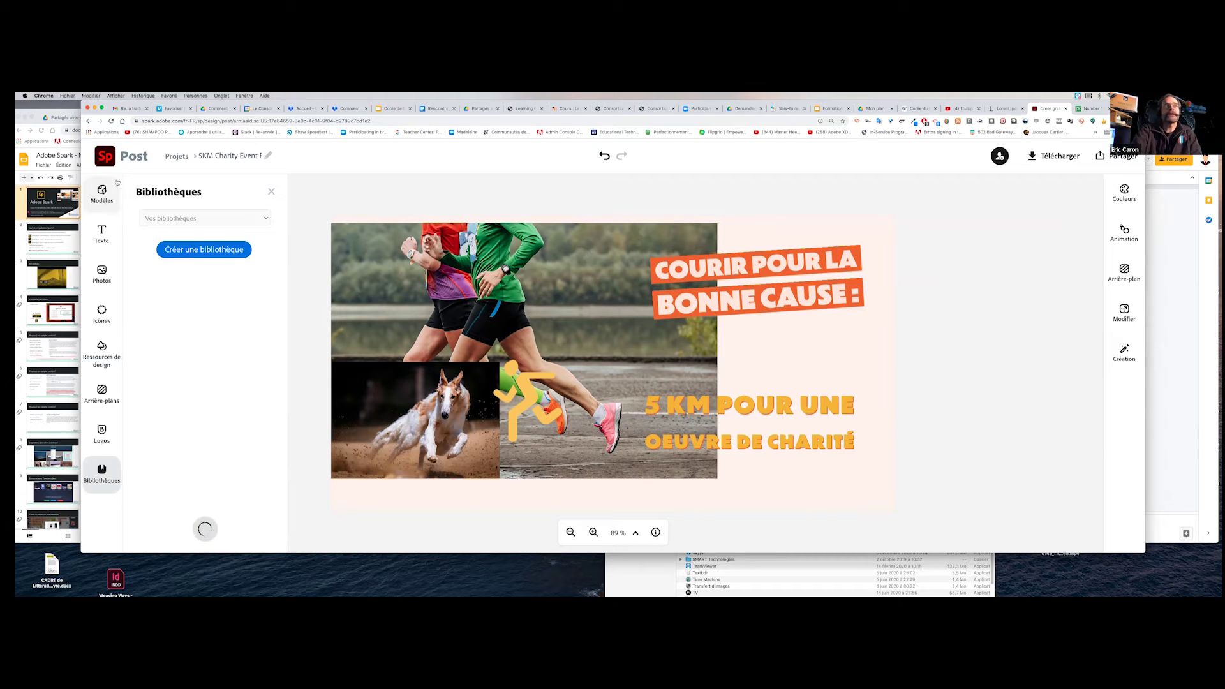
left_click(102, 196)
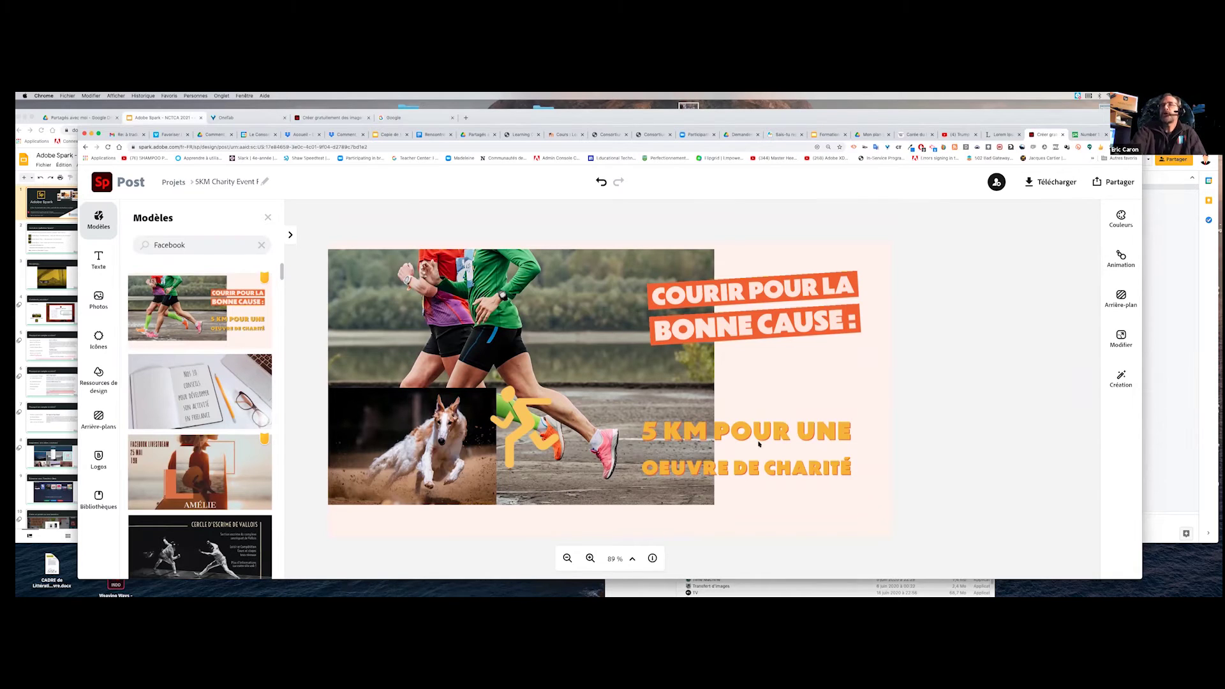
Review the design's publishing destinations, its other sharing options, and the available download formats.
left_click(1120, 184)
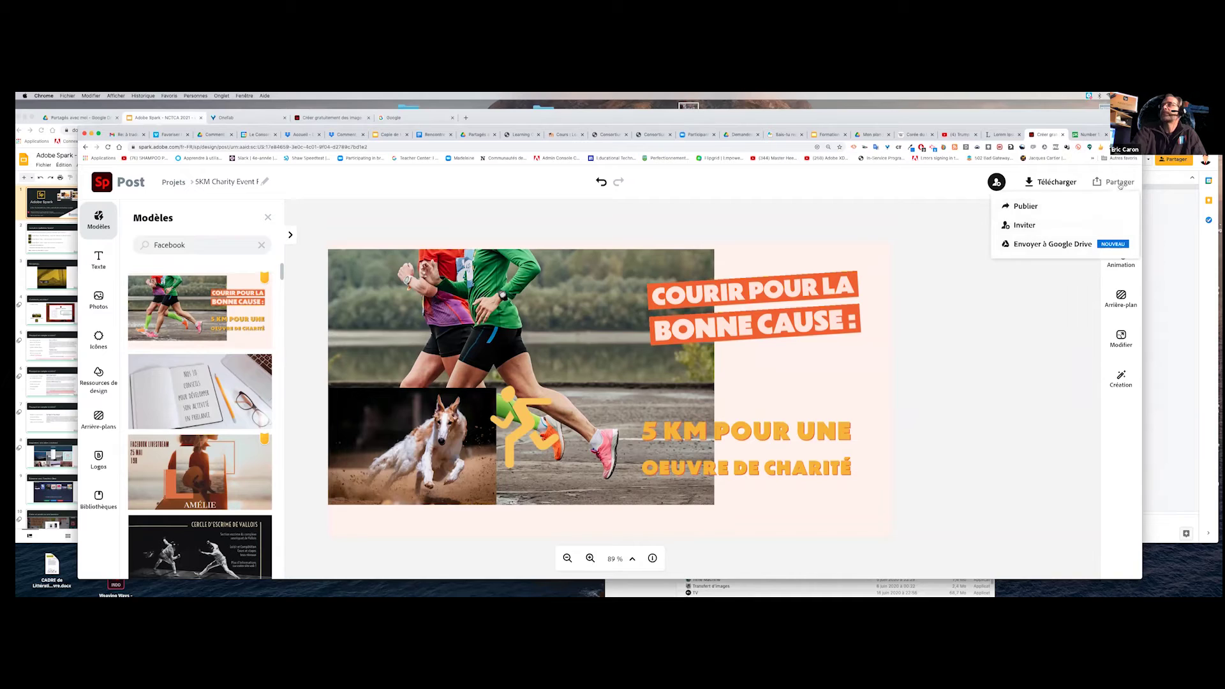
left_click(1040, 210)
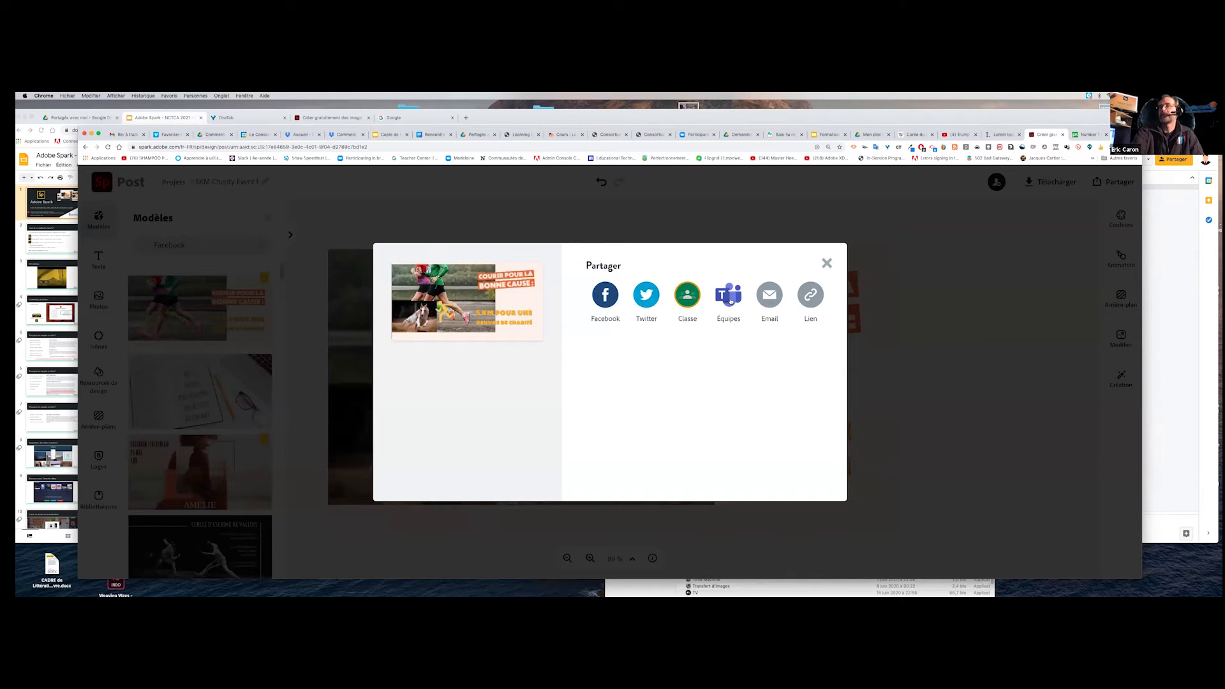
left_click(827, 263)
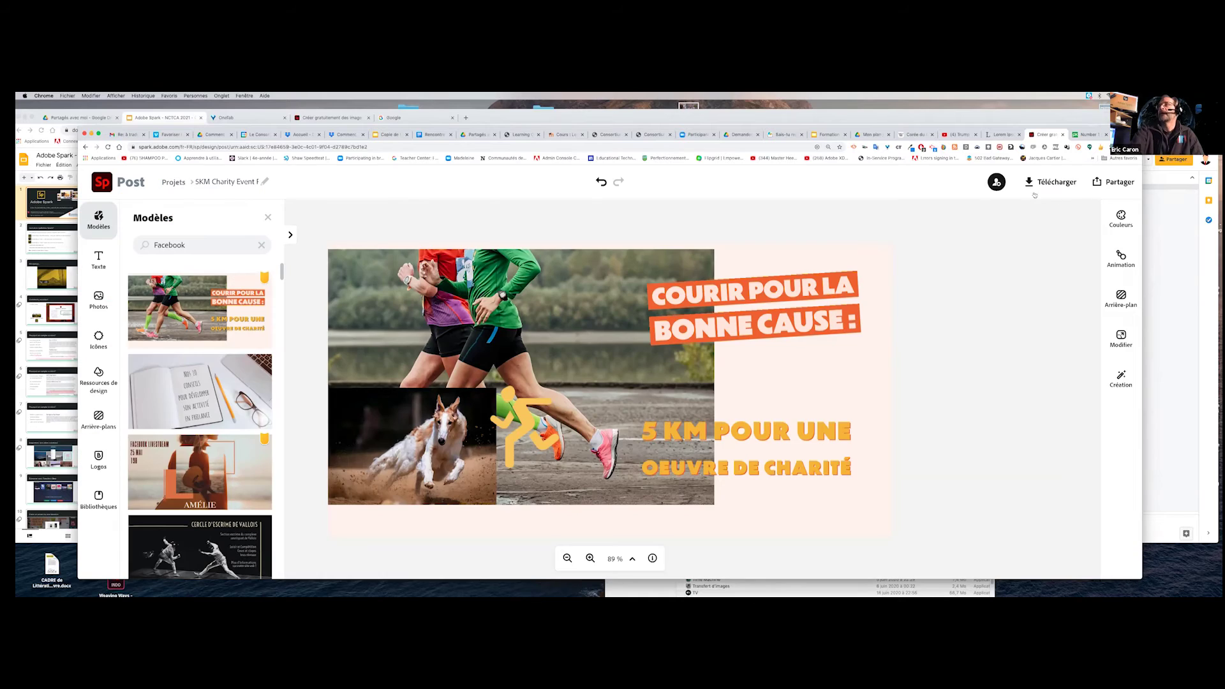
left_click(1119, 181)
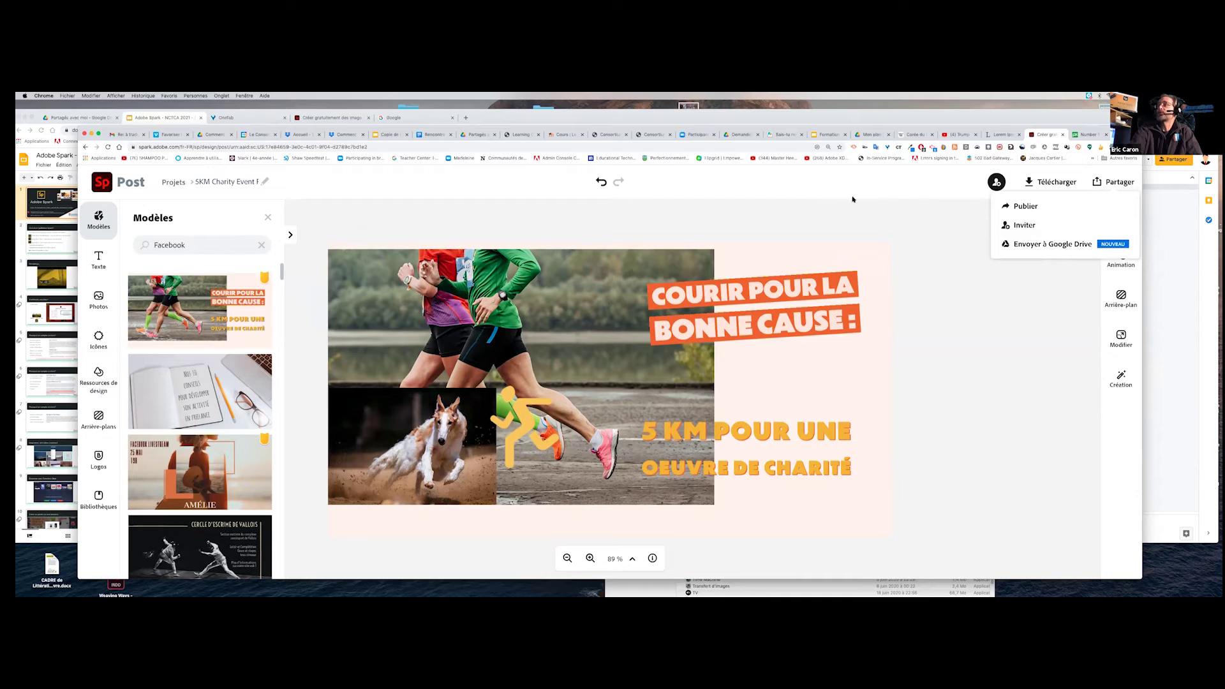
left_click(963, 236)
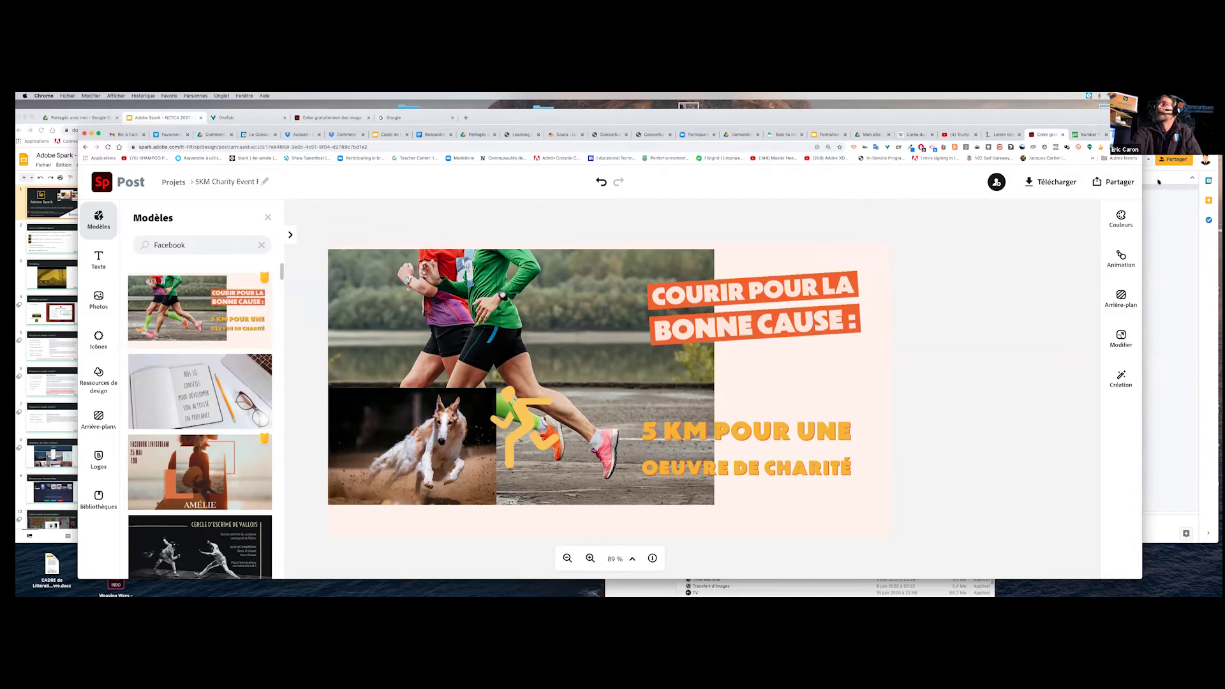
left_click(1069, 183)
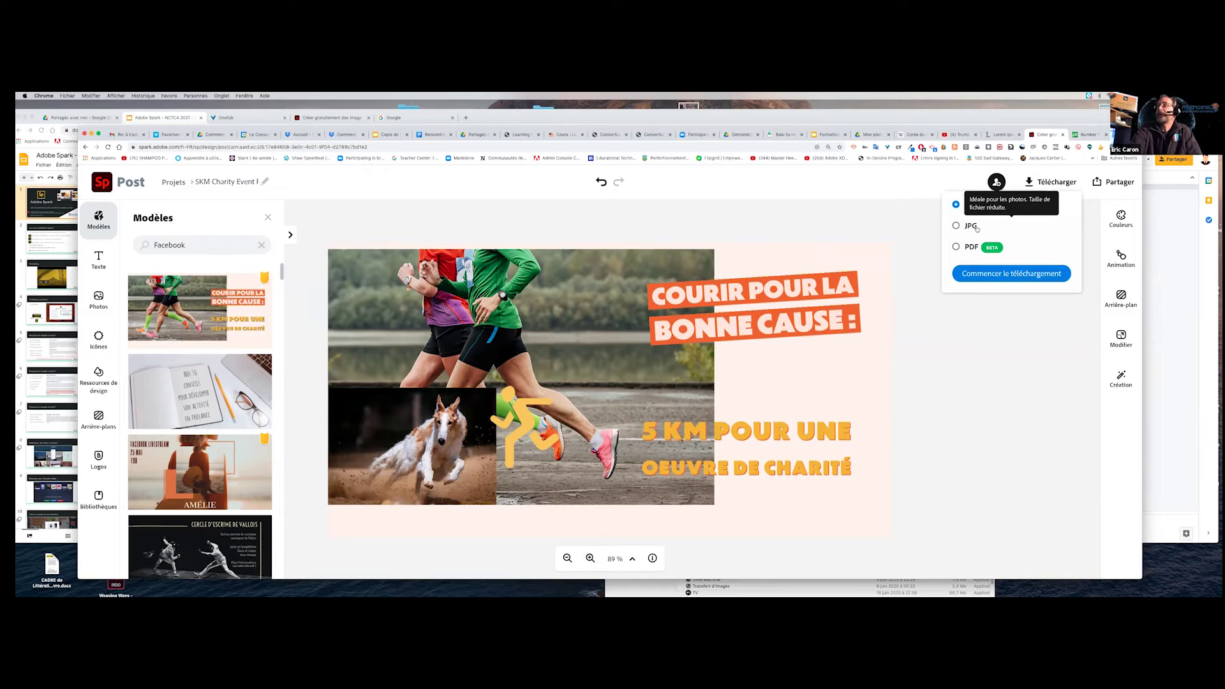
left_click(908, 228)
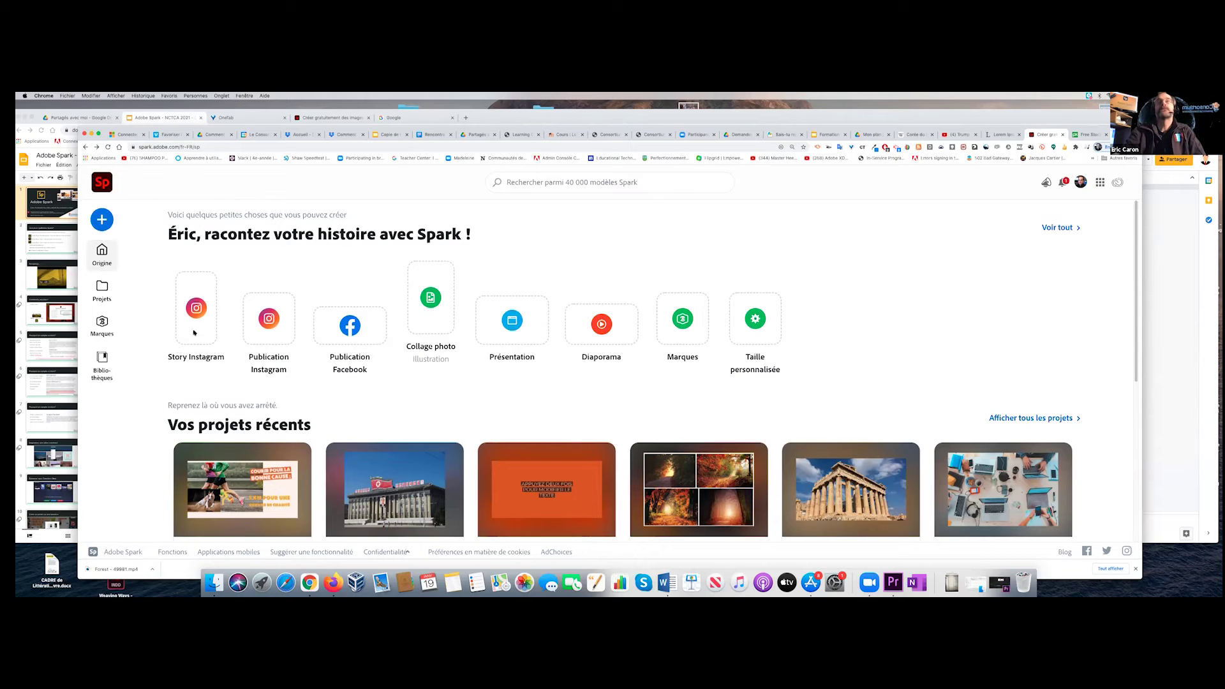
Create a photo collage in landscape (Paysage) size from four zebra photos found by searching for "zebres".
left_click(409, 298)
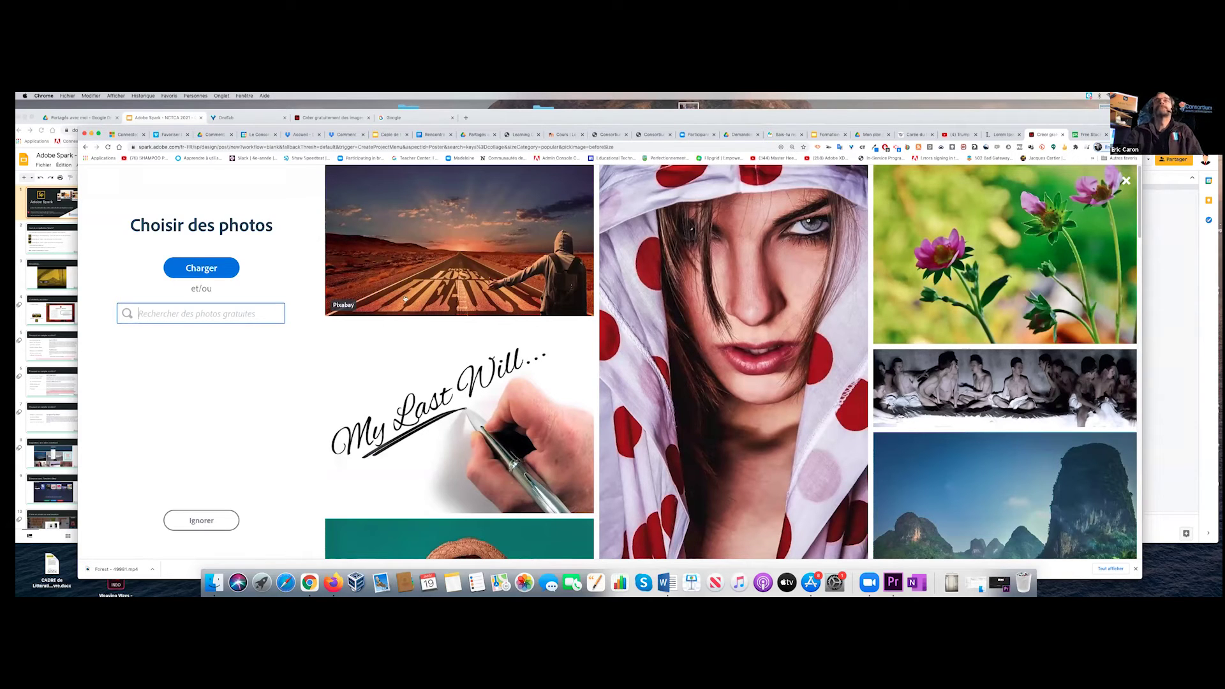
type("zebres")
key("Return")
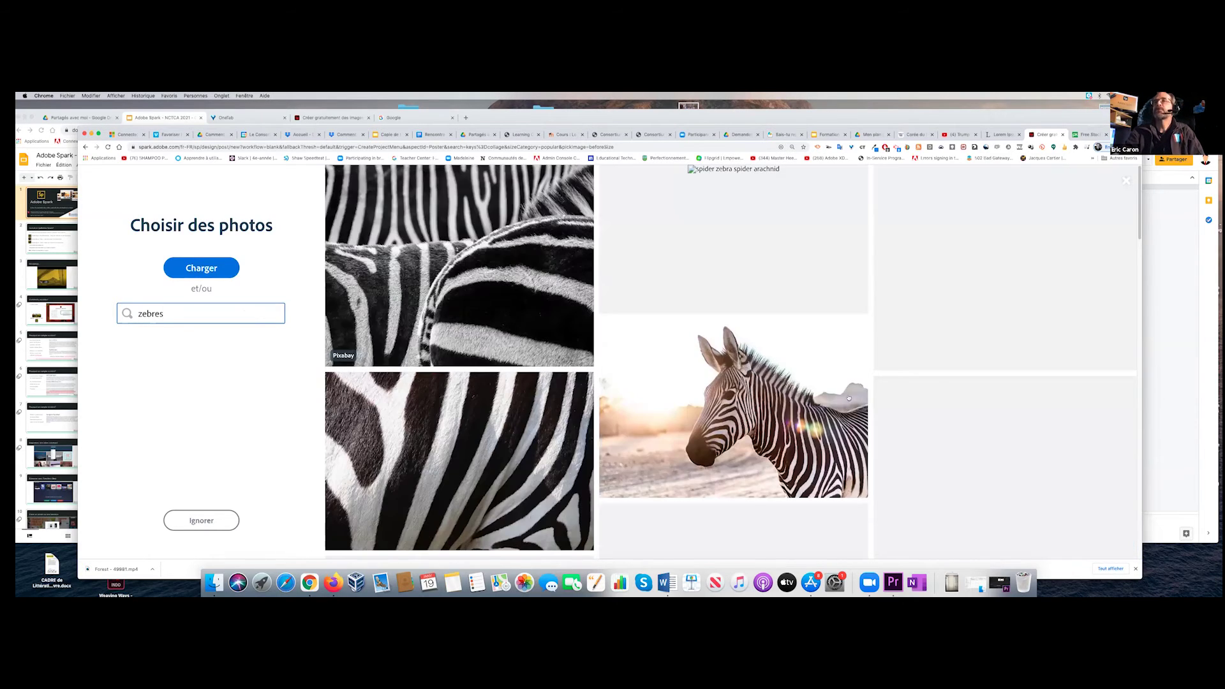
left_click(780, 421)
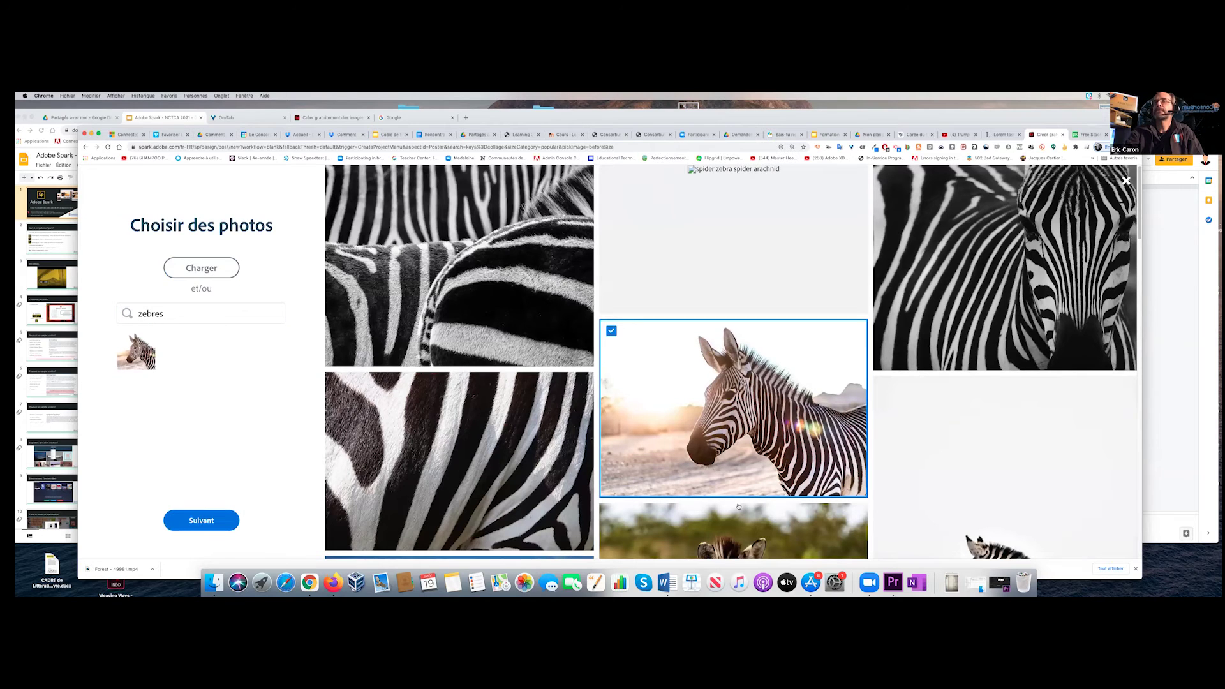
scroll(970, 431, "down", 3)
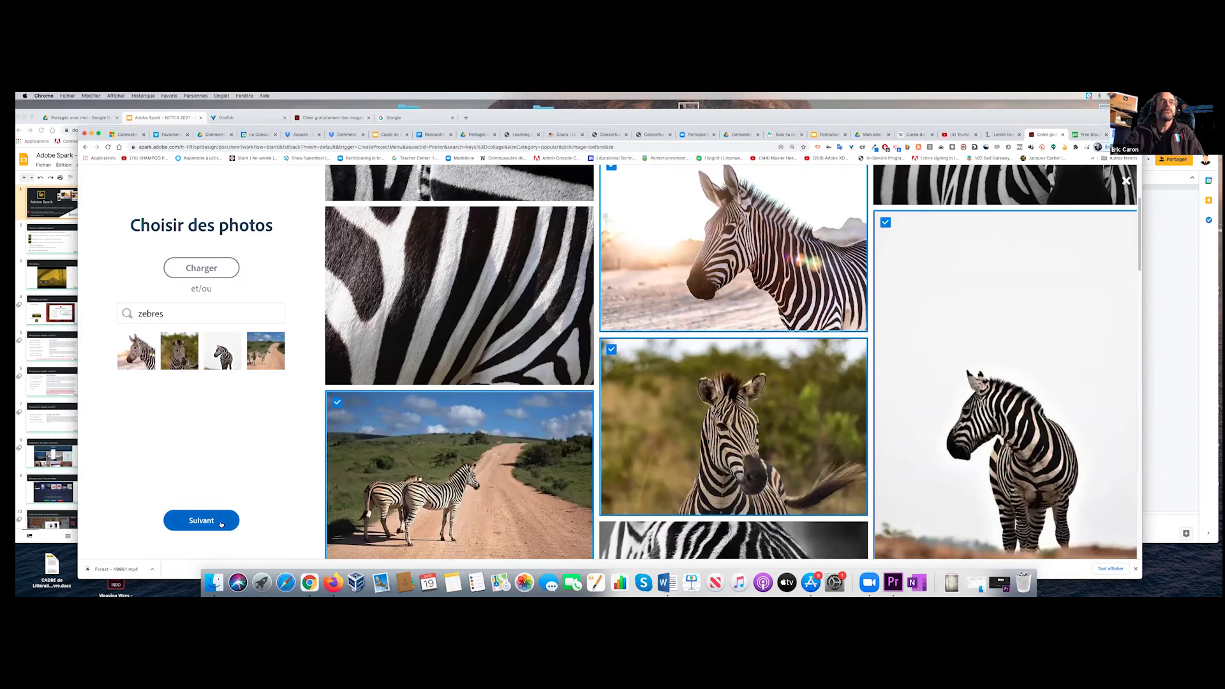
left_click(202, 521)
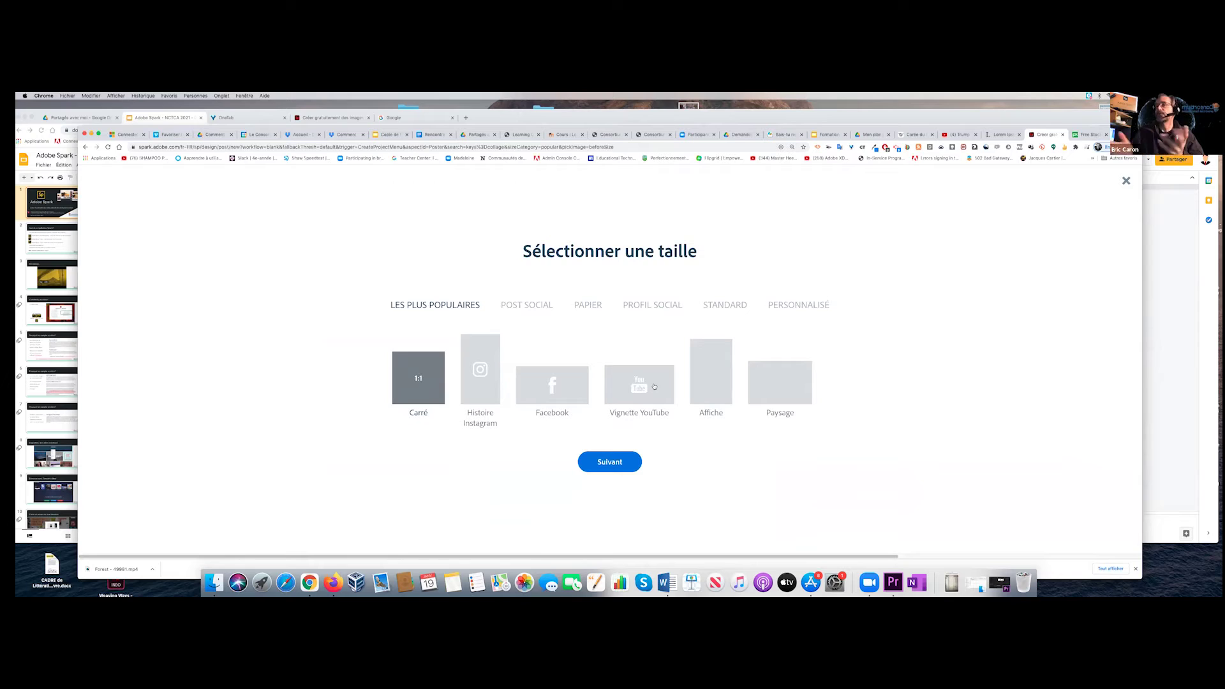
left_click(798, 387)
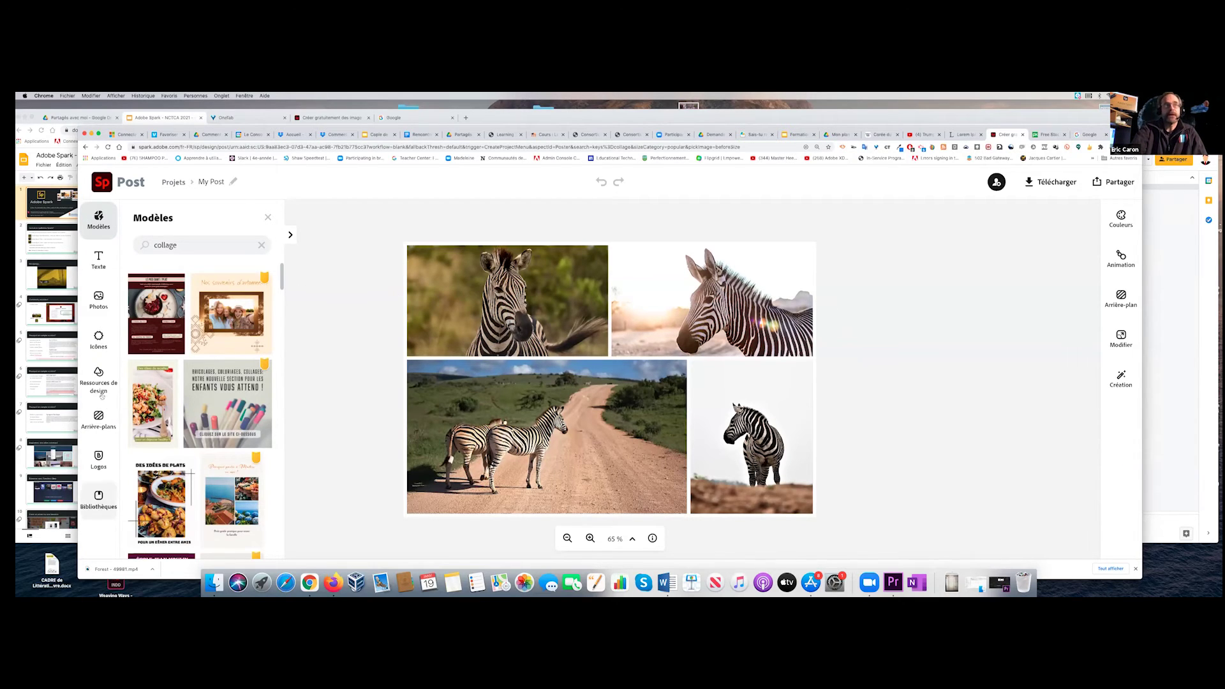
Add the text "Les zèbres" and move it across the lower edge of the two bottom collage photos.
left_click(98, 259)
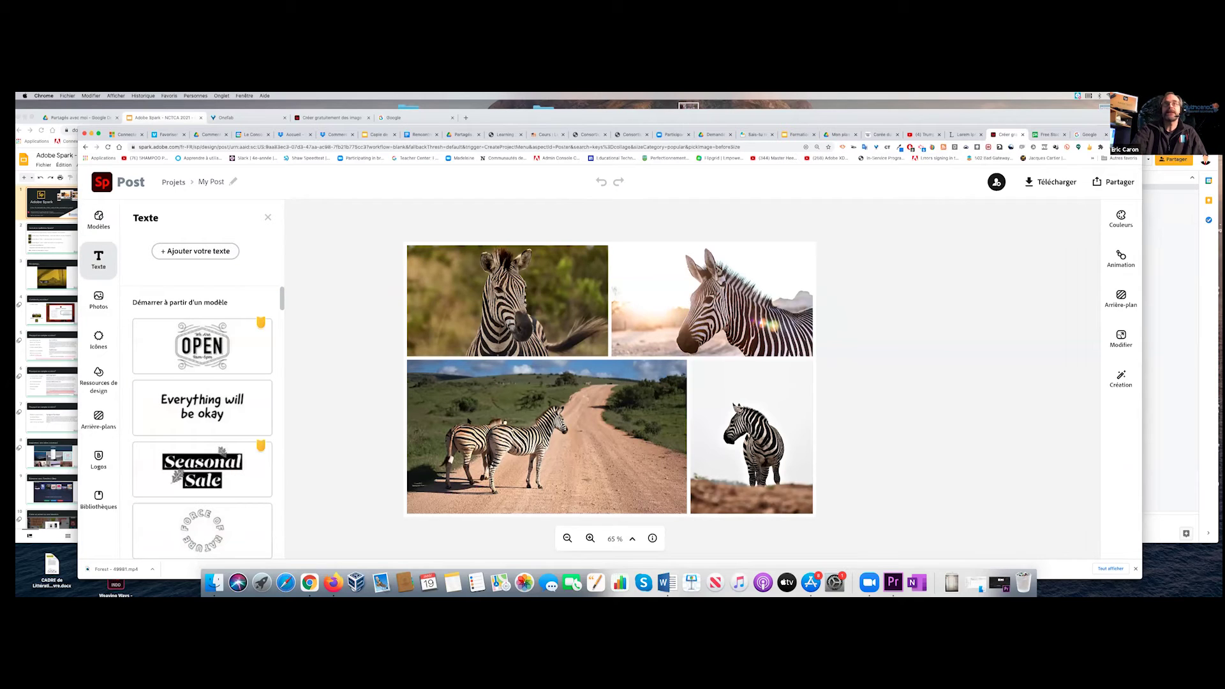
left_click(500, 407)
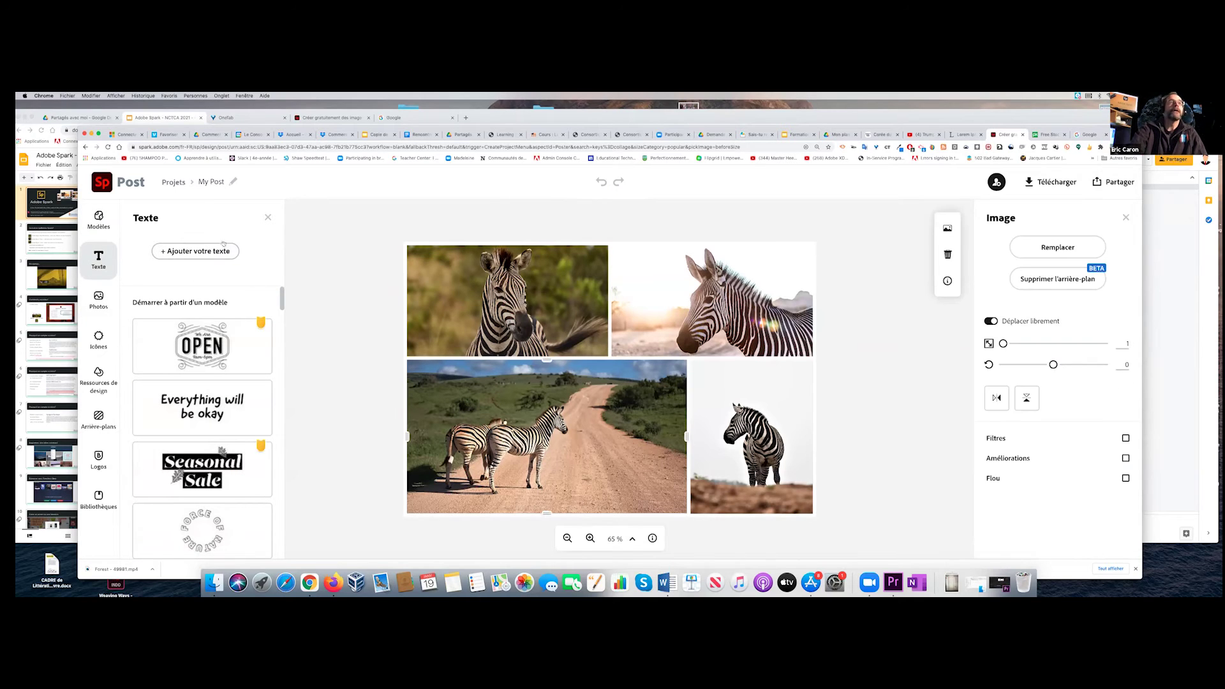
left_click(220, 251)
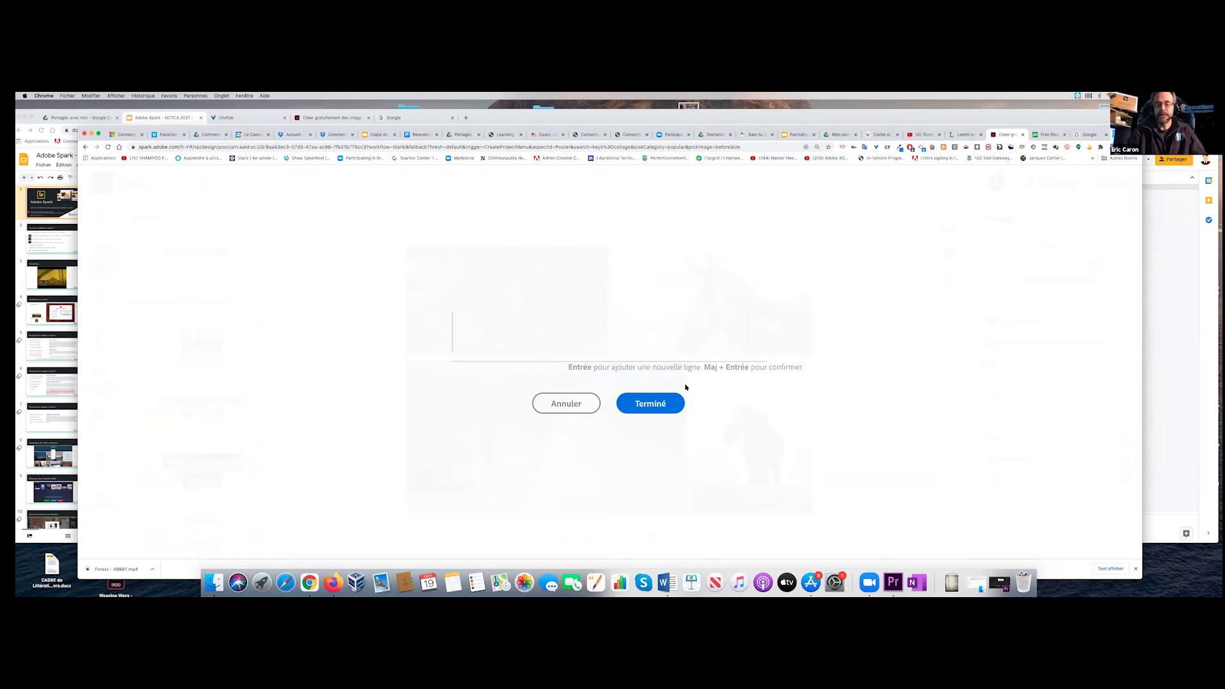
type("Les ")
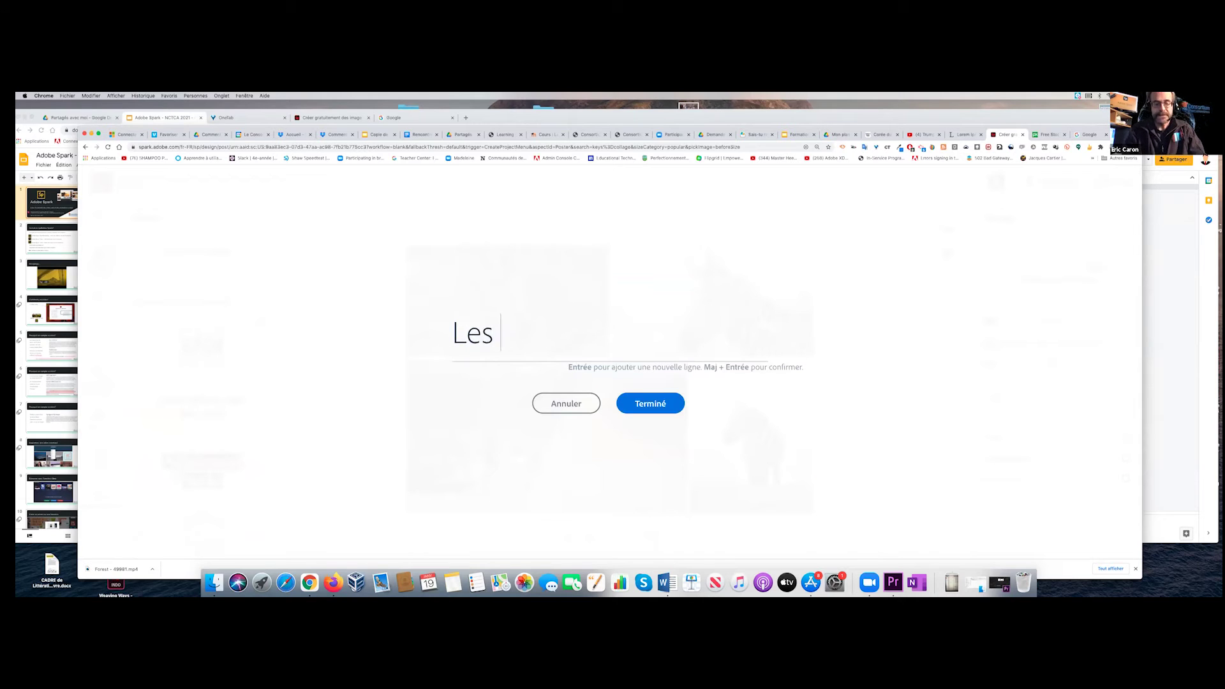
type("zèbr")
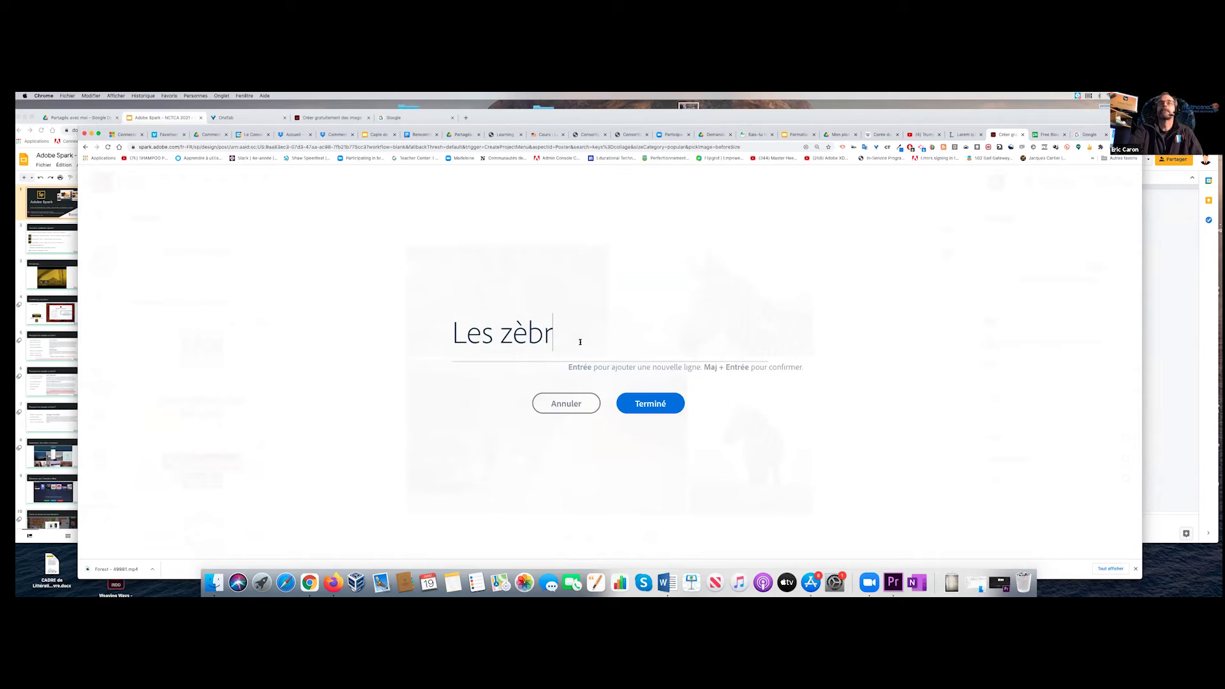
type("ese")
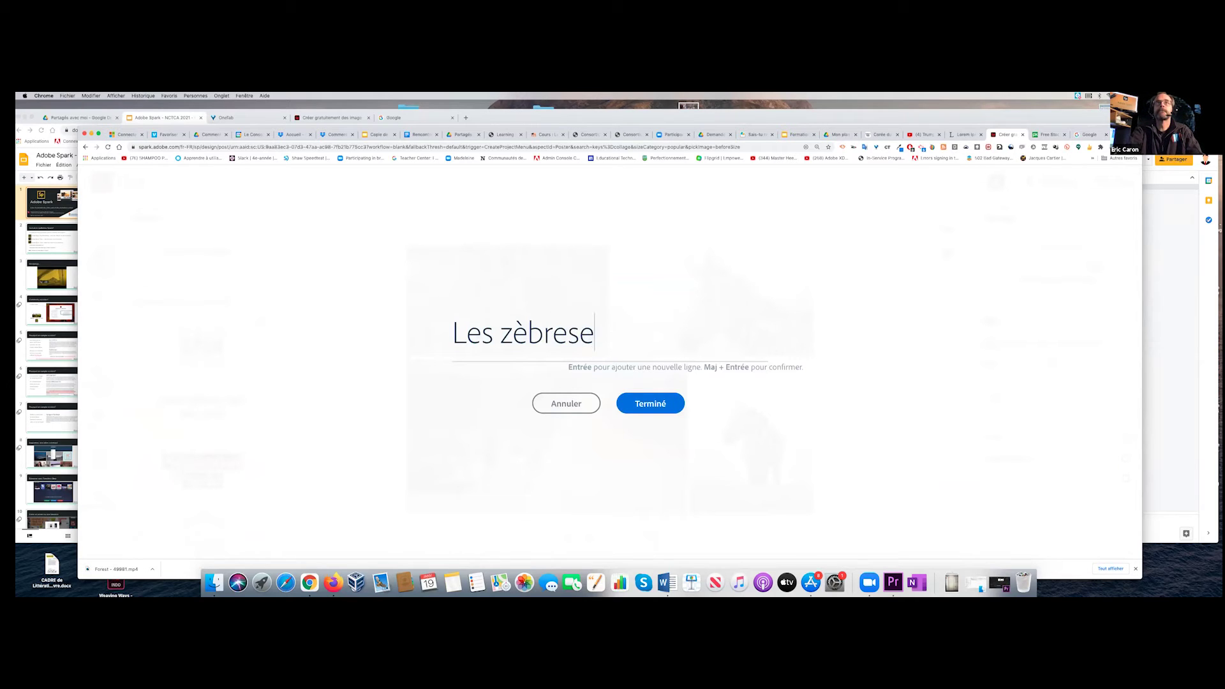
key("BackSpace")
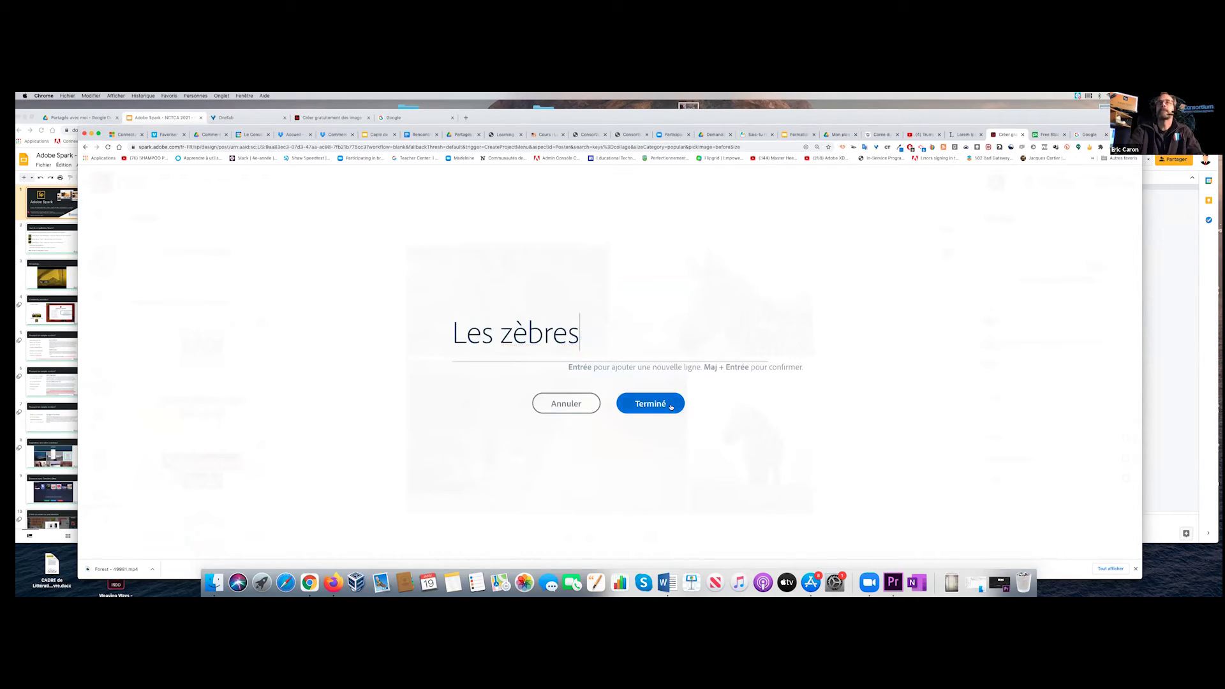
left_click(650, 403)
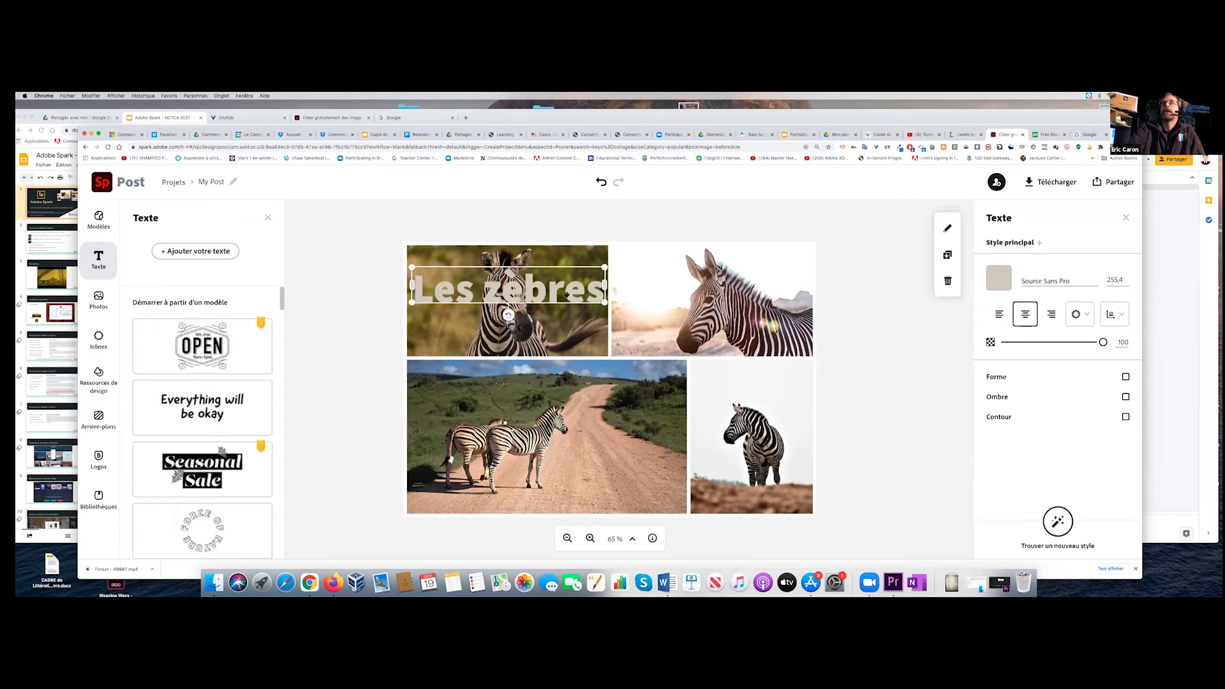
left_click_drag(567, 296, 685, 482)
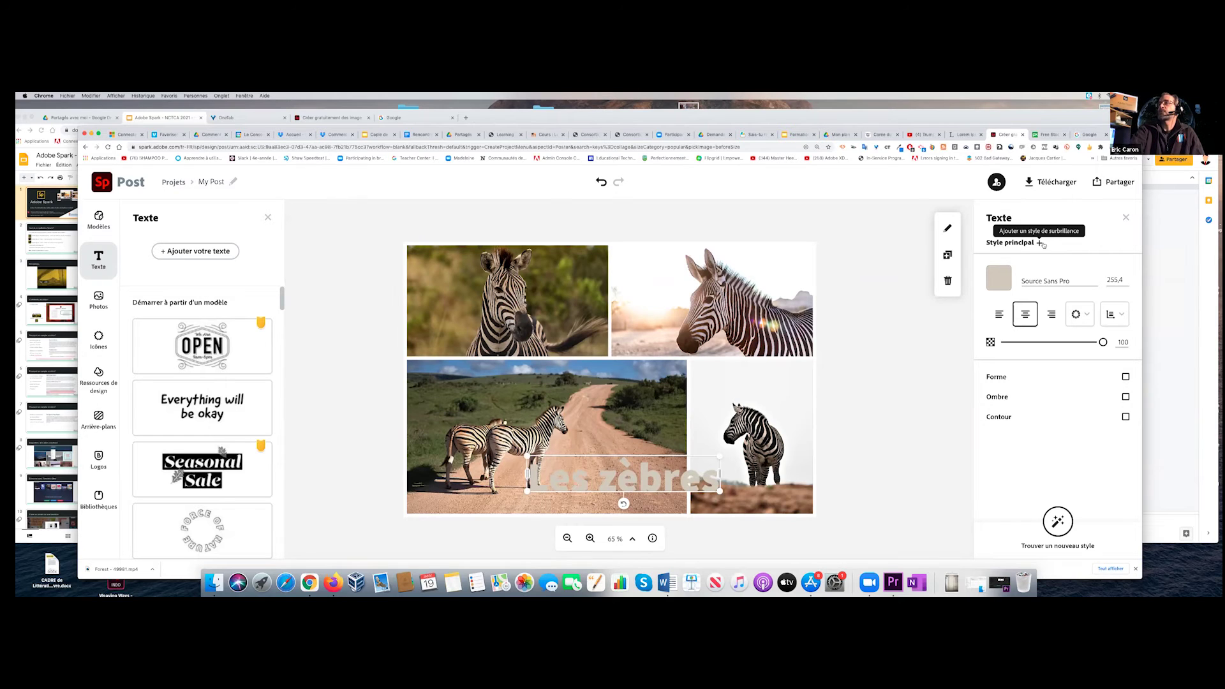
Try a highlight style on the "Les zèbres" text, remove it, and shift the text into the road photo's lower corner.
left_click(1039, 243)
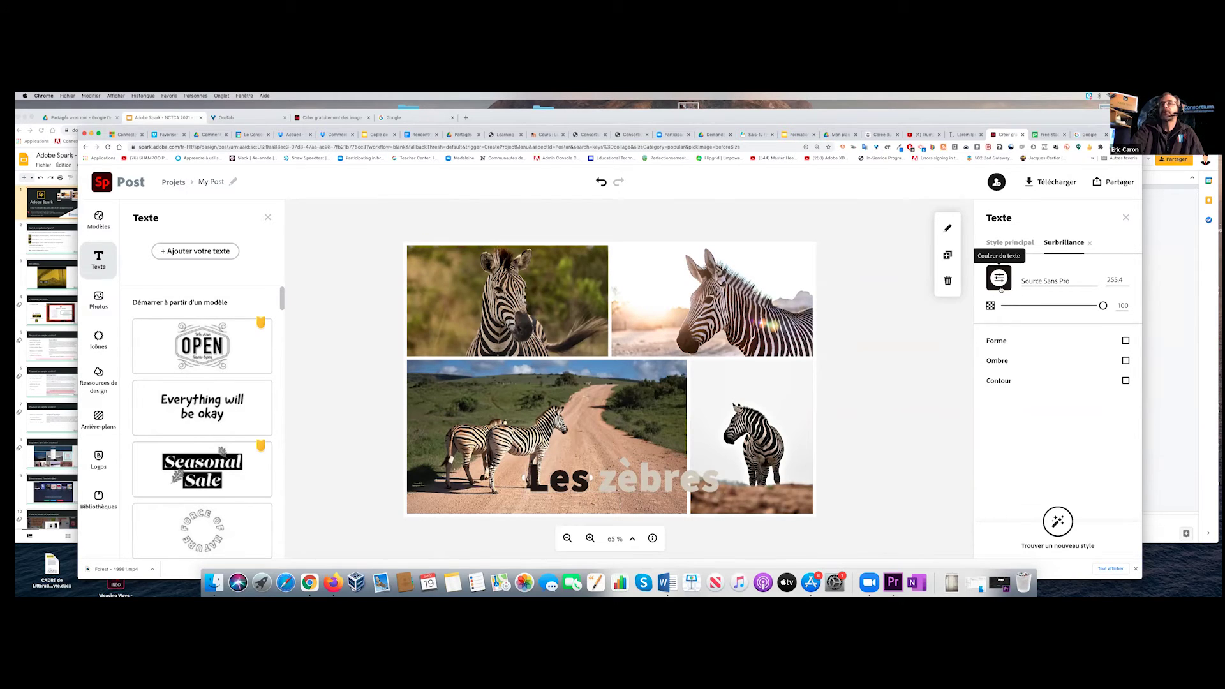
left_click(1090, 243)
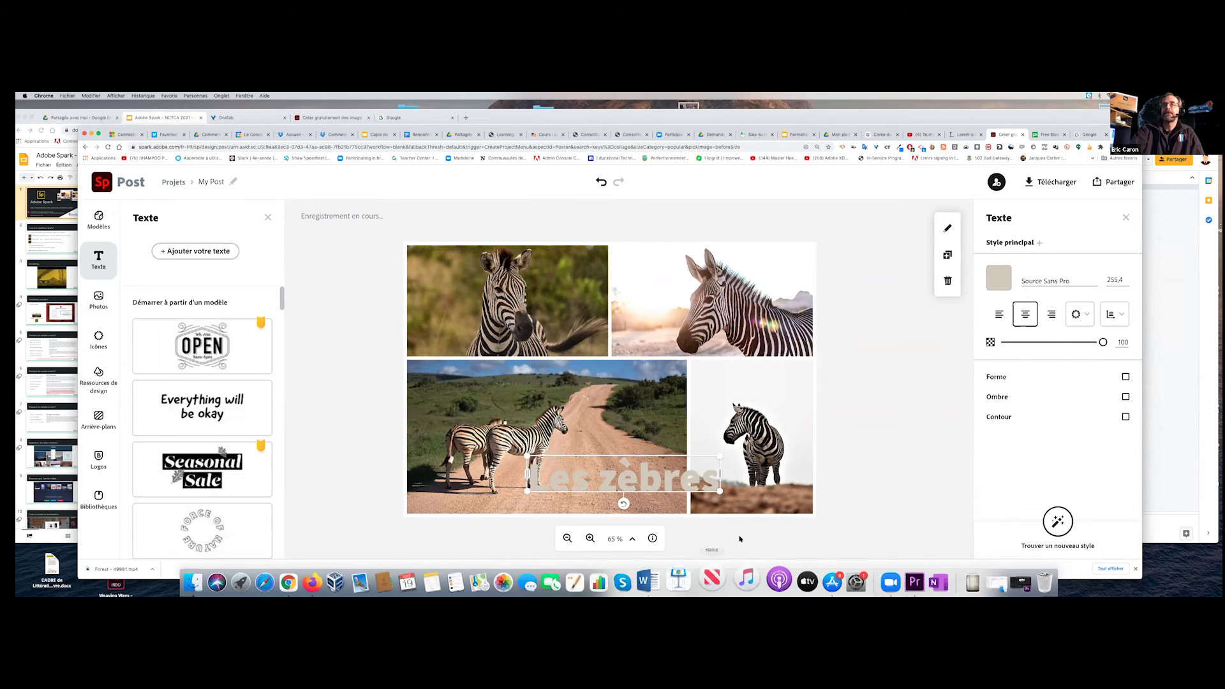
left_click_drag(618, 488, 585, 501)
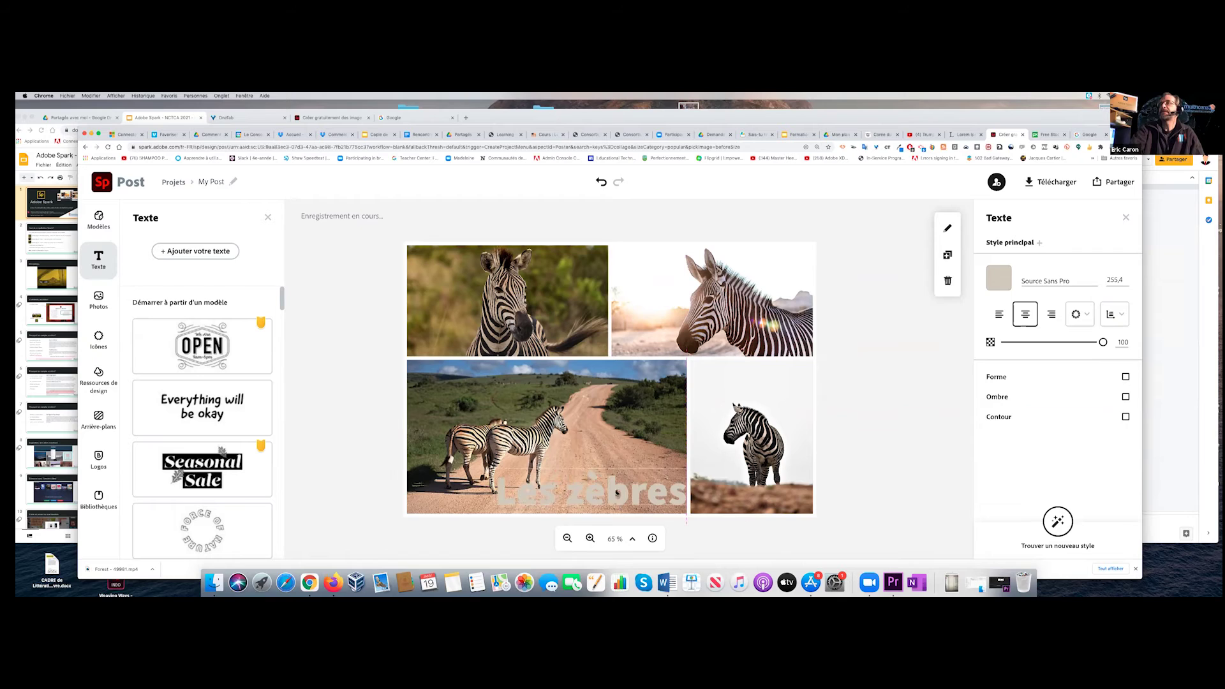
Set the "Les zèbres" text in the True North Inline font and color it with the current palette's black.
left_click(1069, 282)
left_click(1051, 389)
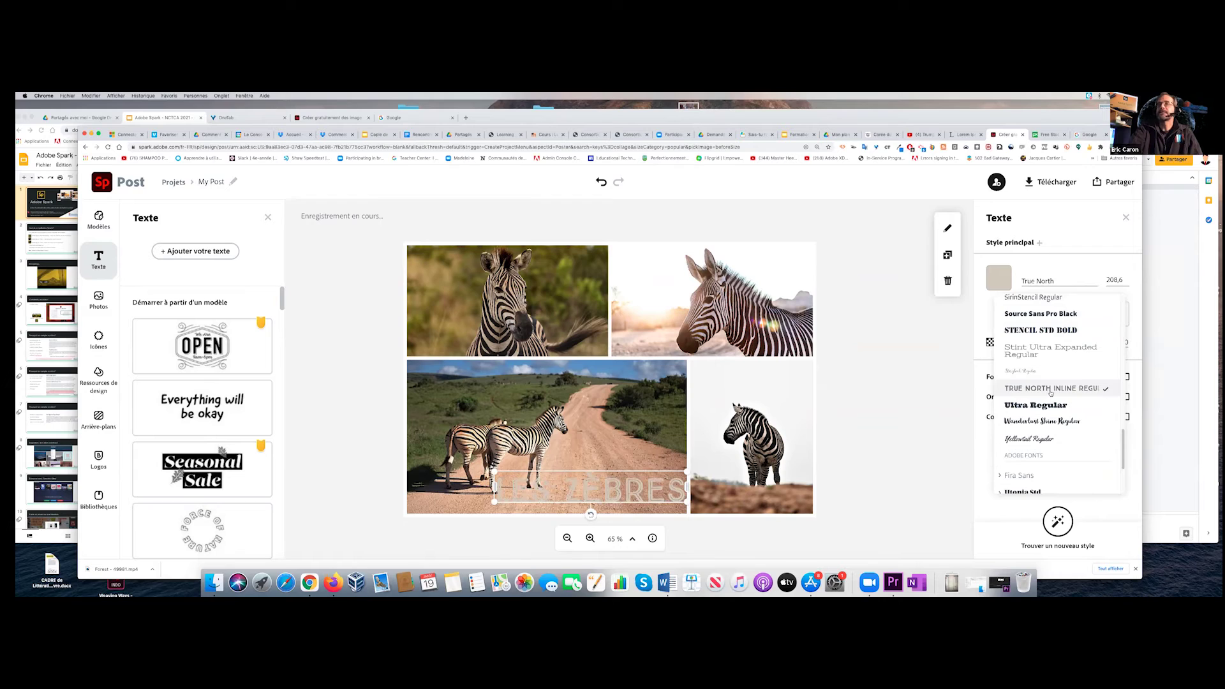
left_click(1004, 278)
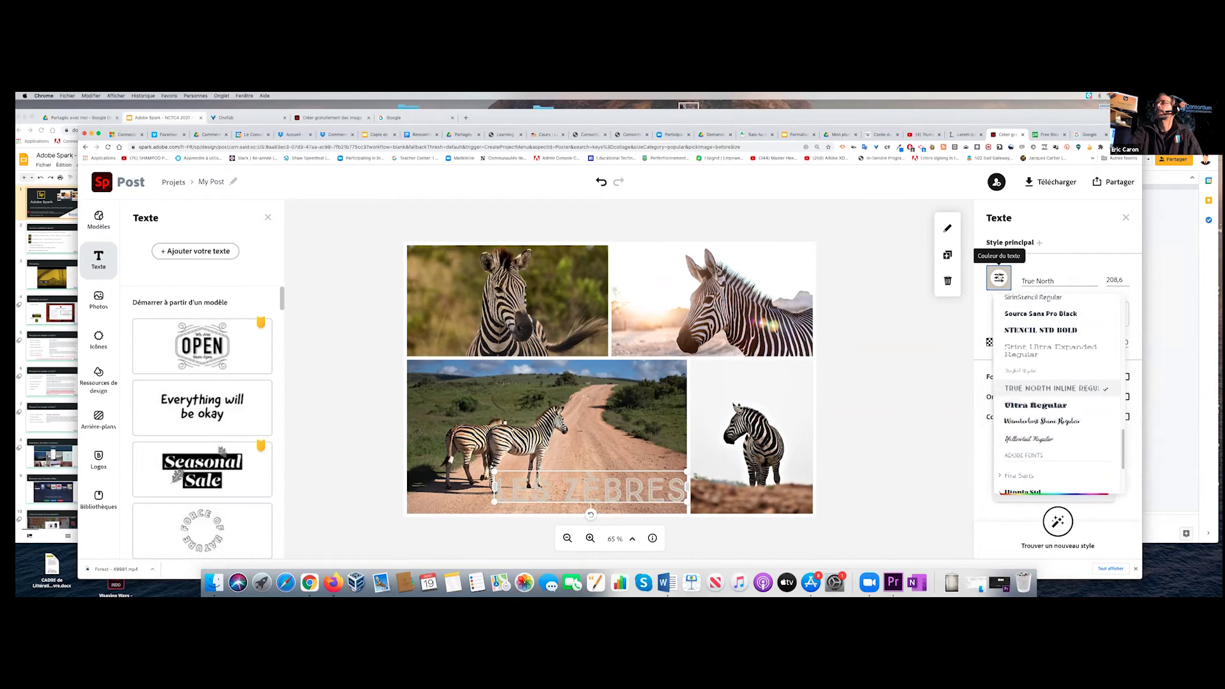
left_click(998, 277)
left_click(998, 278)
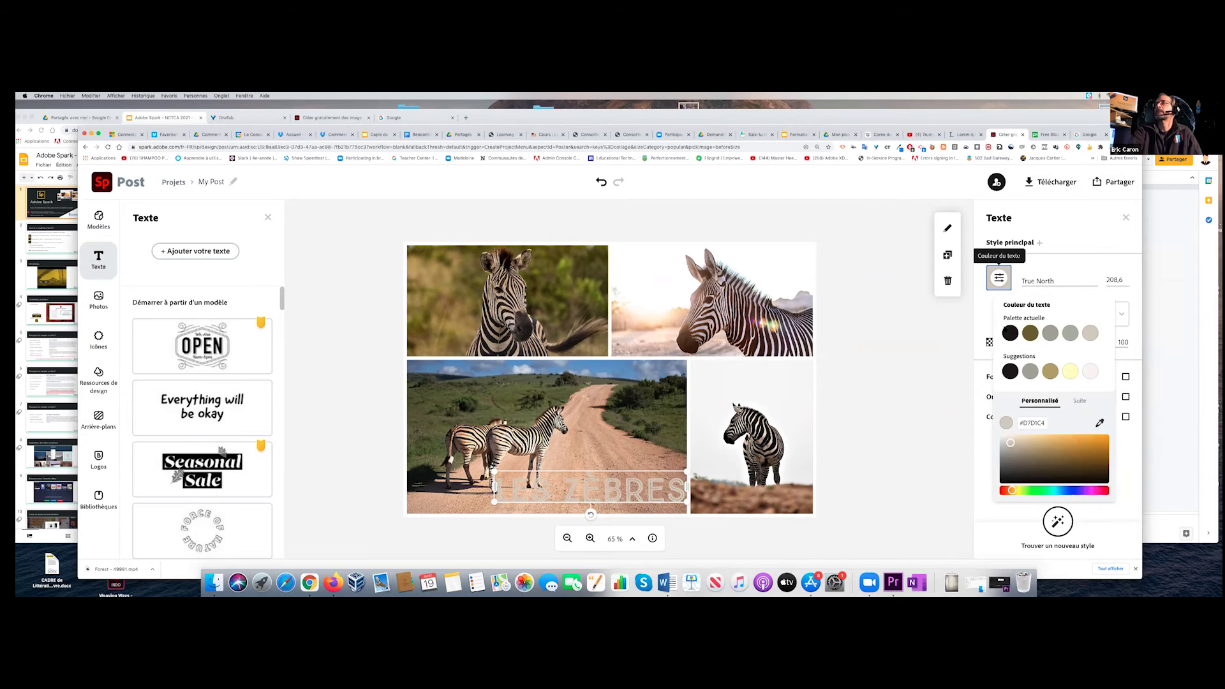
left_click(1010, 332)
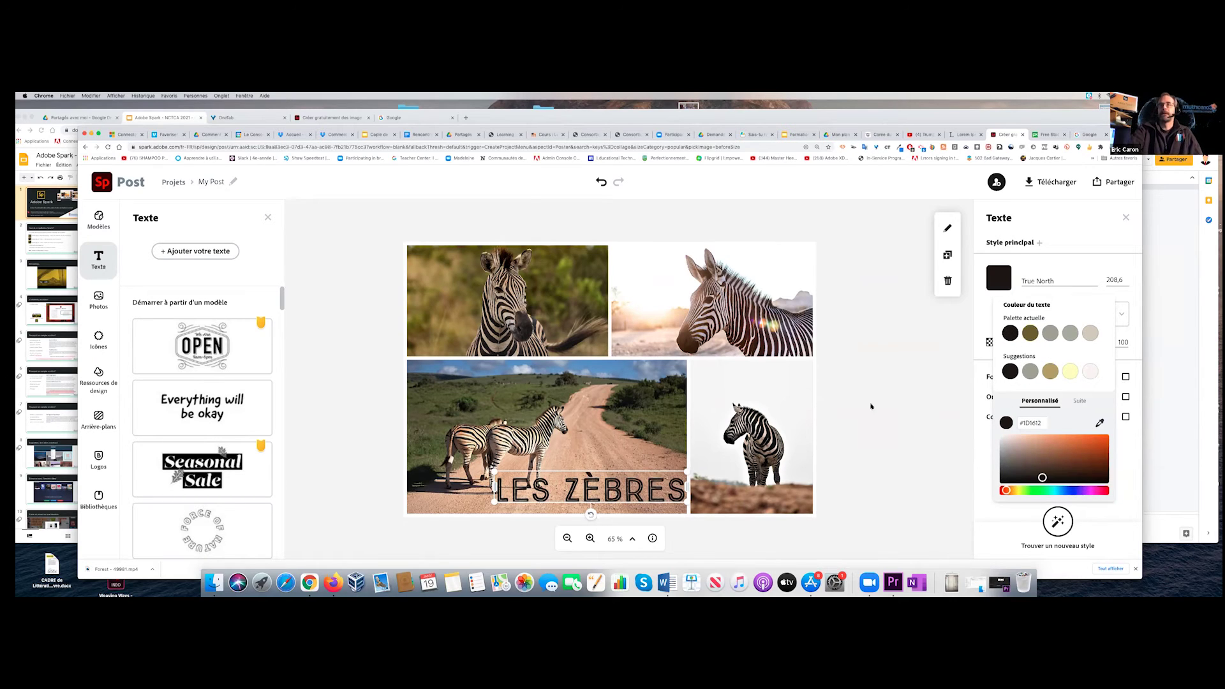
Shift the "Les zèbres" text slightly over the gap between the lower photos and delete it from the collage.
left_click(627, 501)
left_click_drag(627, 500, 651, 499)
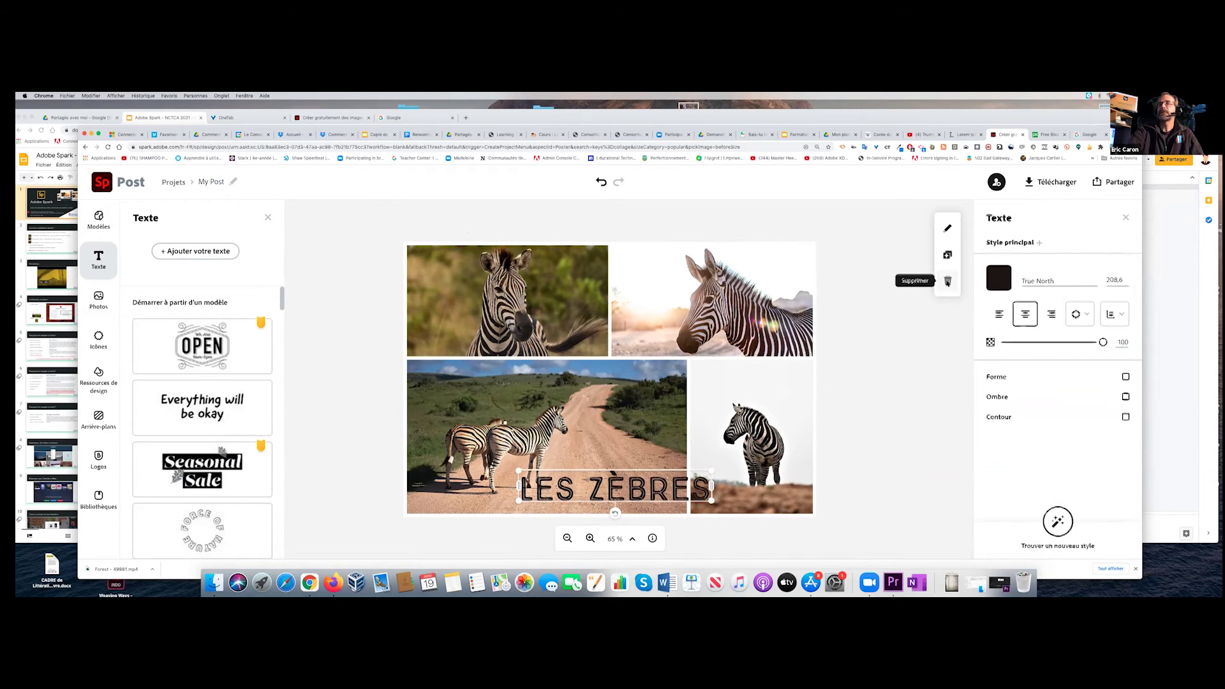
left_click(947, 282)
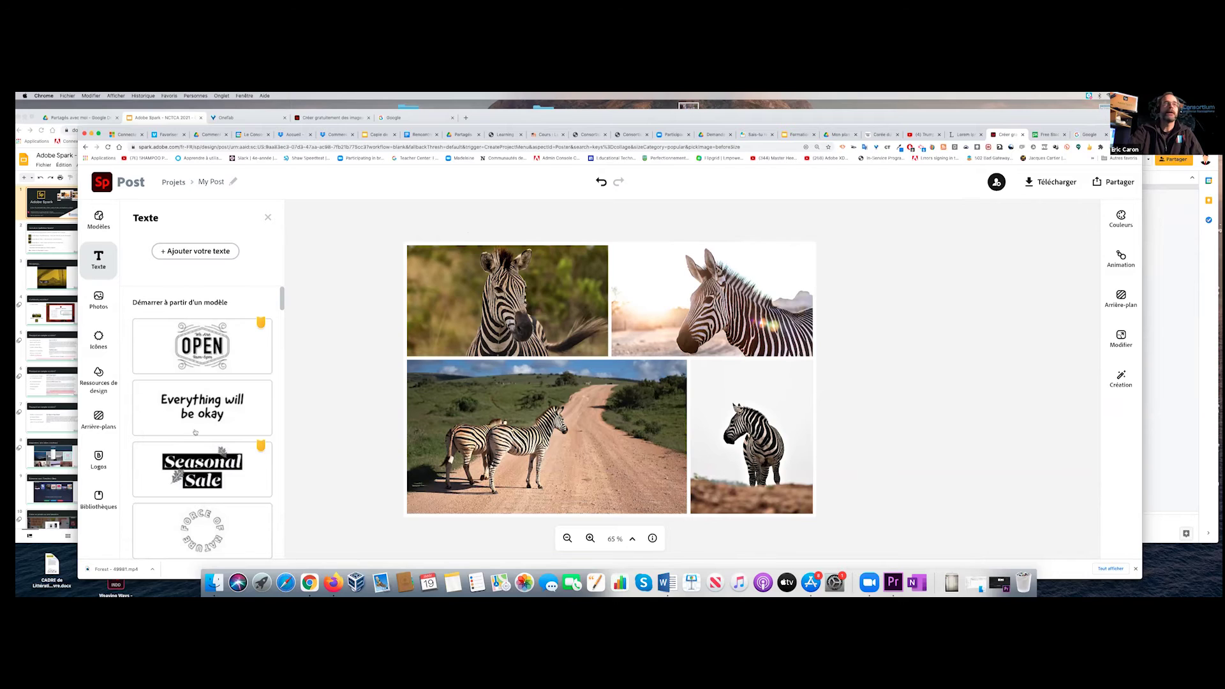
Add the "Everything will be okay" text template and move it over the lower part of the road photo.
left_click(204, 397)
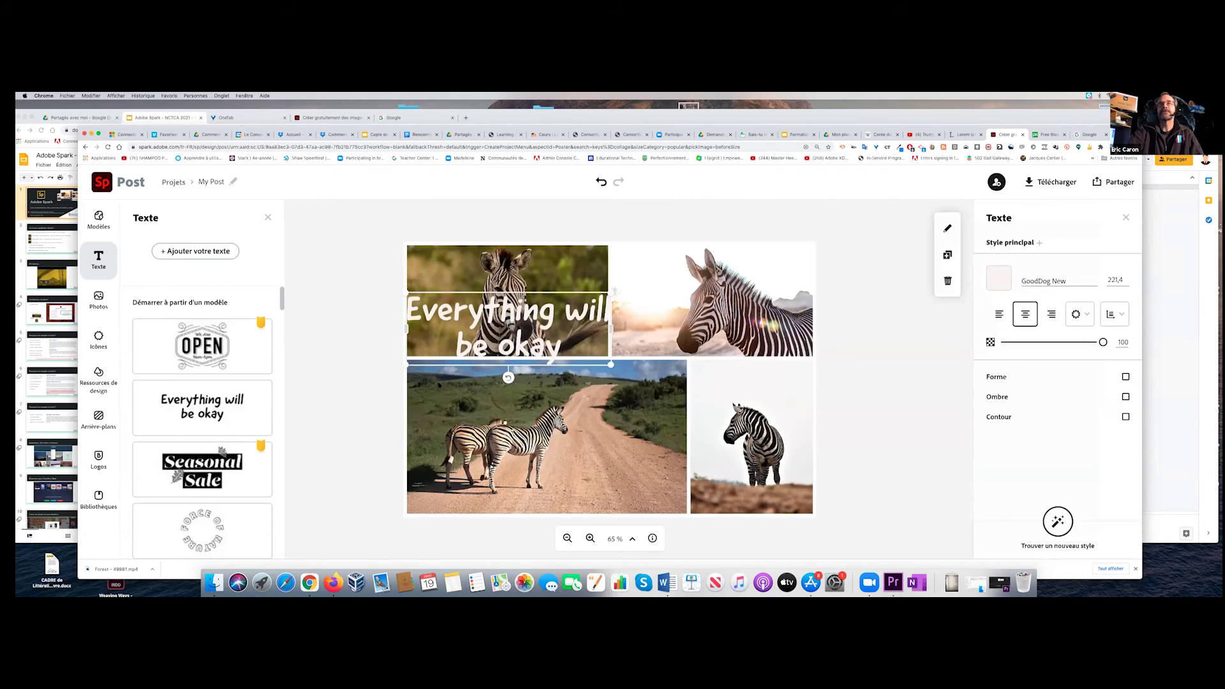
left_click_drag(506, 311, 599, 459)
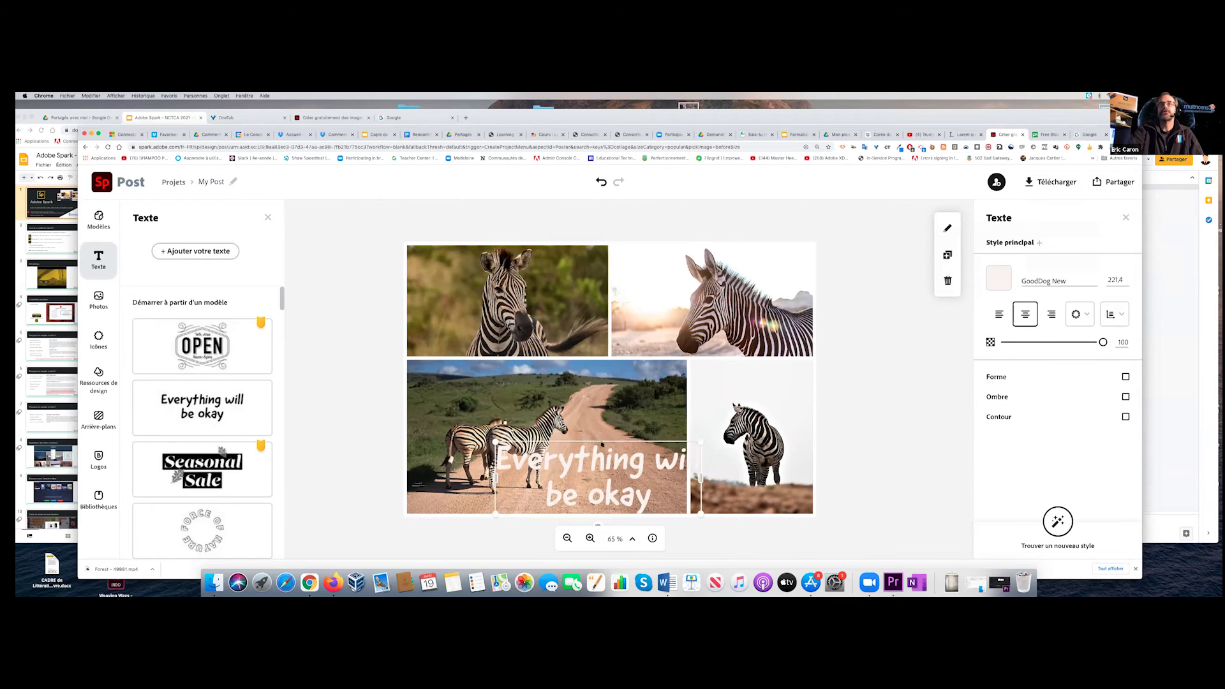
Replace the template text with "Les zèbres" and place it just inside the road photo's lower corner.
double_click(597, 478)
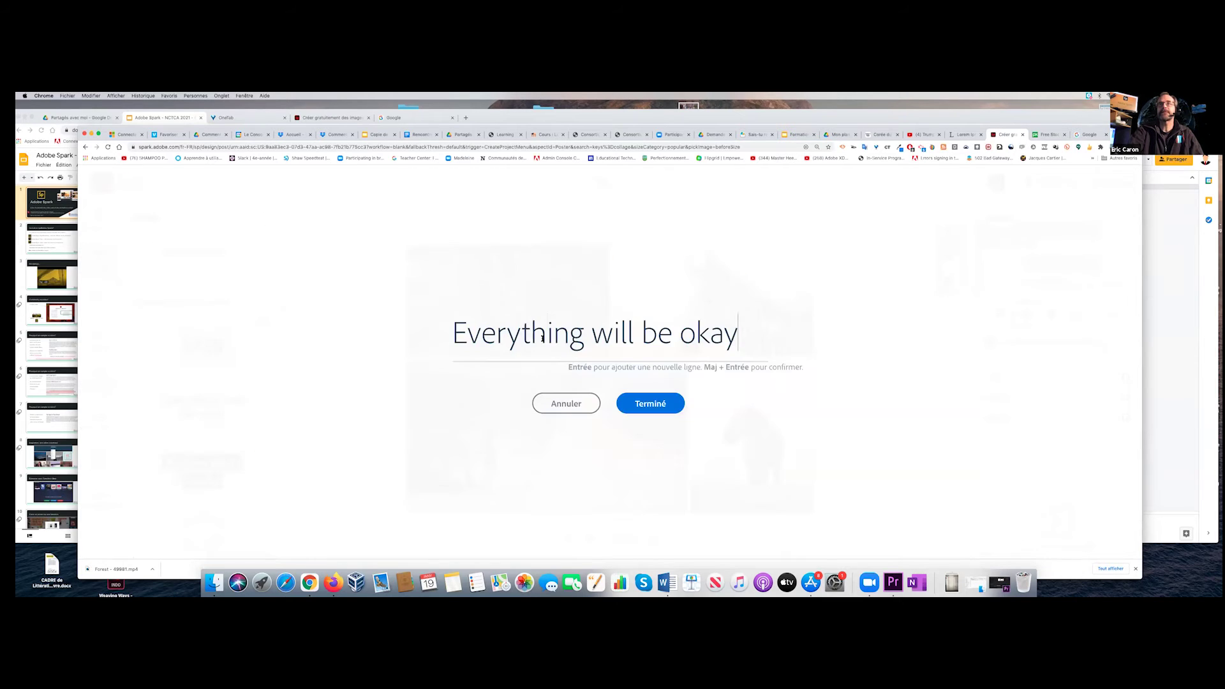
left_click_drag(453, 332, 737, 333)
type("L")
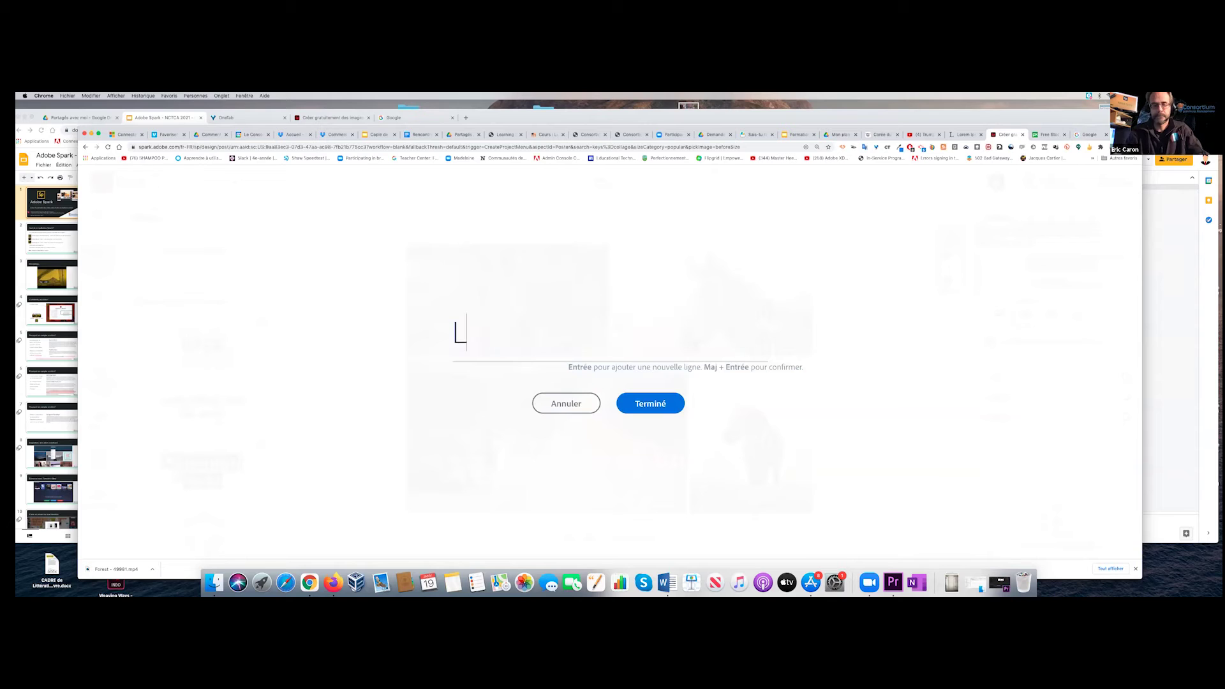
type("es zèbres")
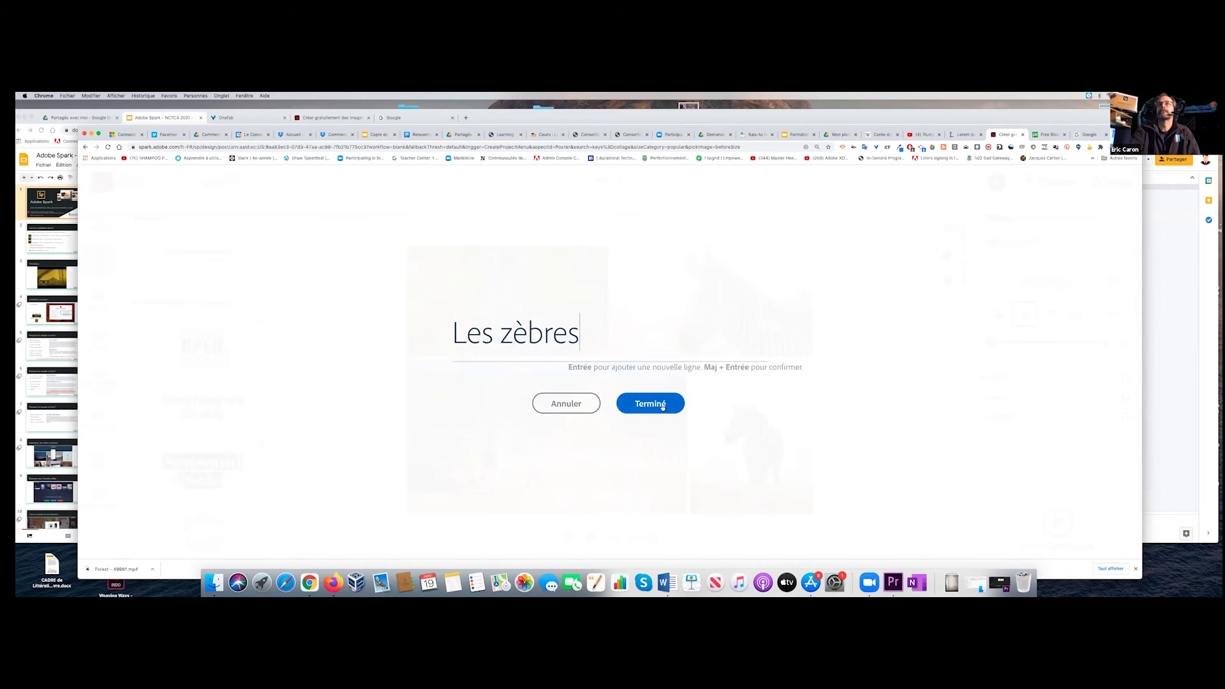
left_click(633, 397)
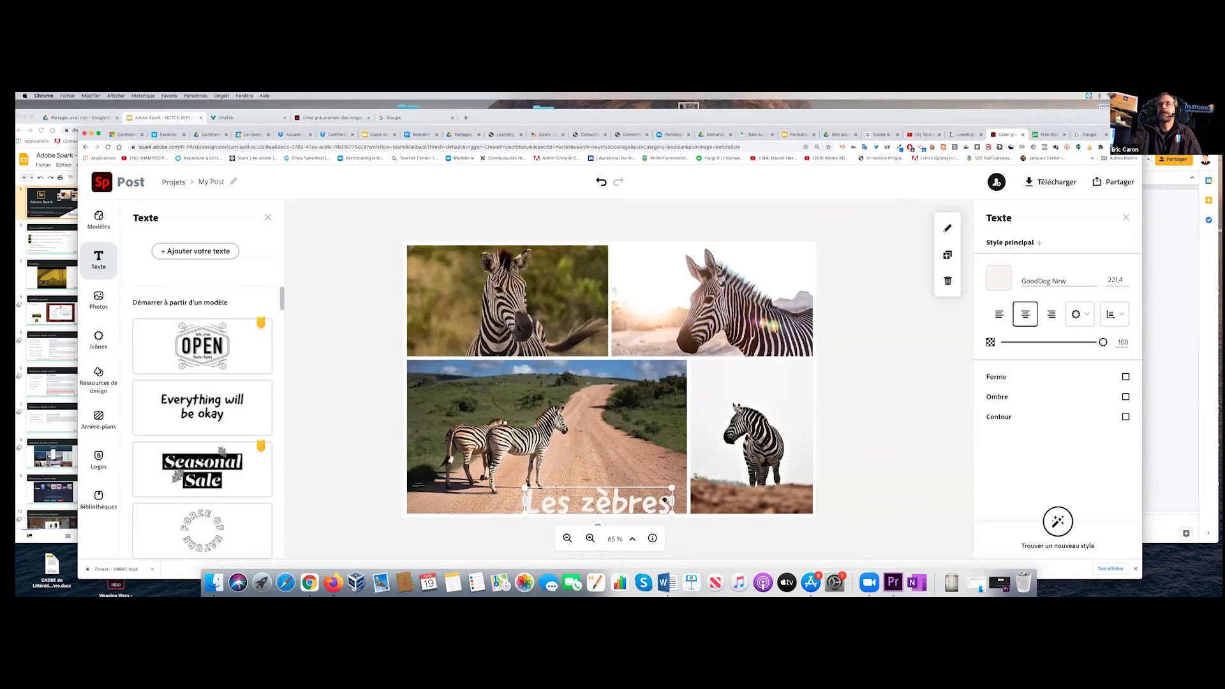
mouse_move(665, 500)
left_mouse_down()
mouse_move(676, 486)
mouse_move(654, 492)
left_mouse_up()
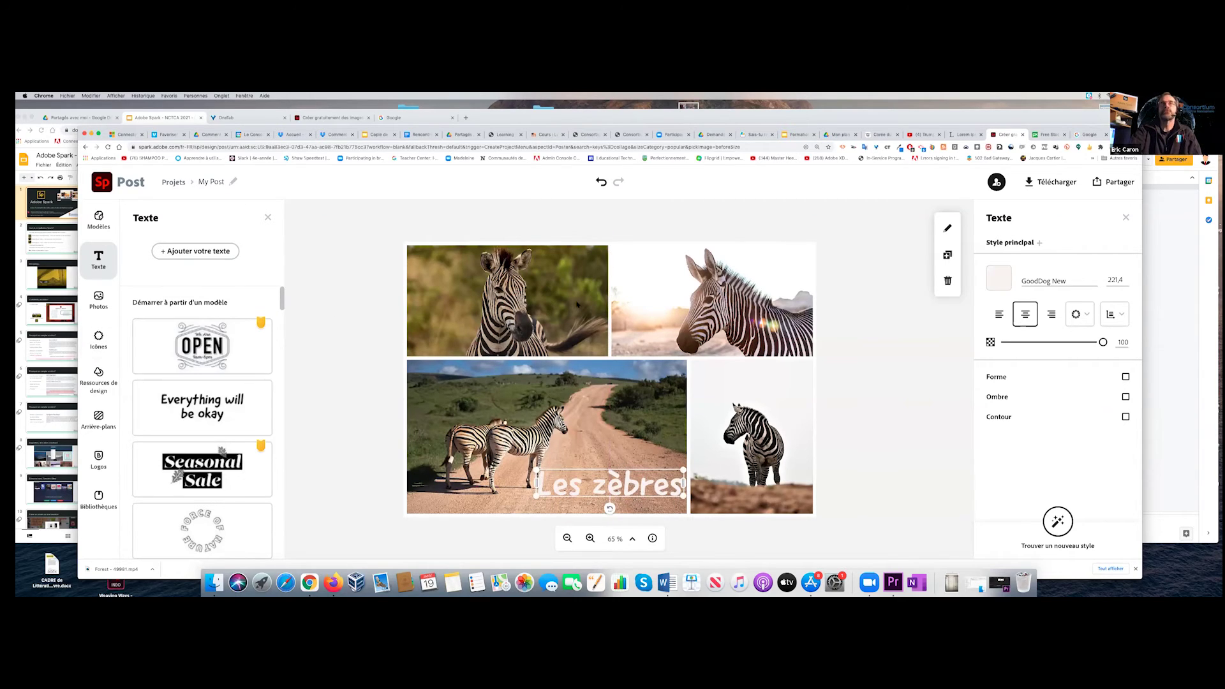
Widen the collage's grass-background zebra photo and make the upper row of photos taller.
left_click(542, 303)
left_click_drag(607, 299, 652, 300)
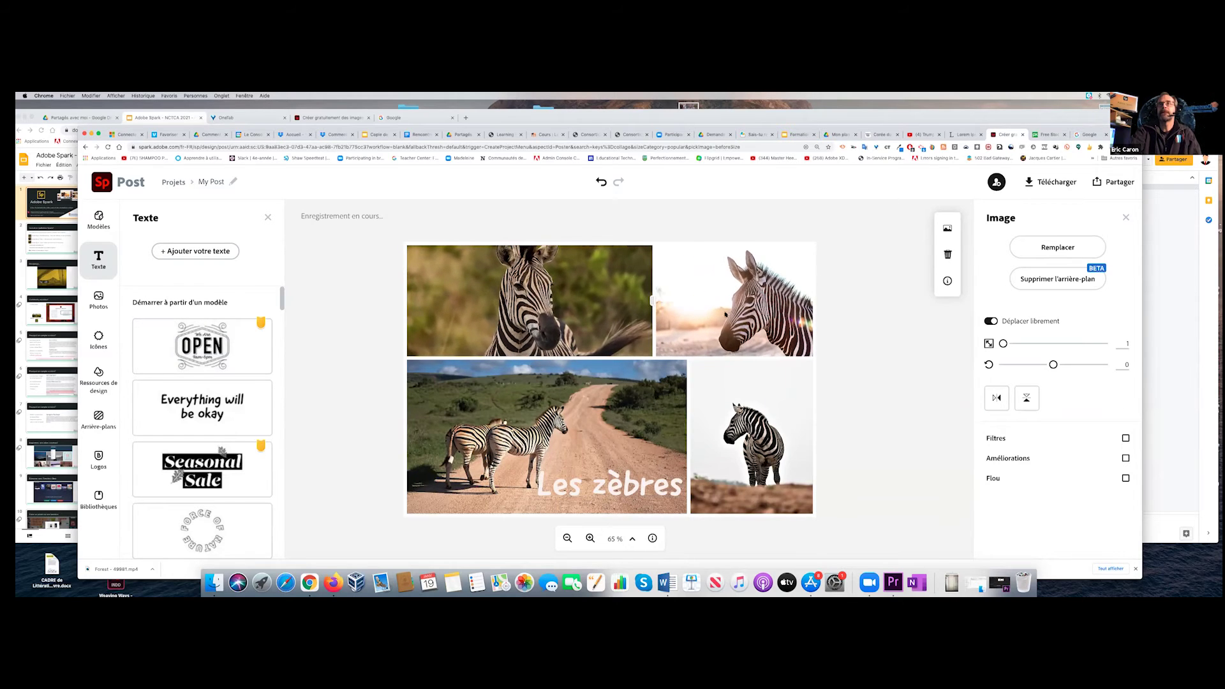
left_click(705, 314)
left_click_drag(737, 356, 735, 390)
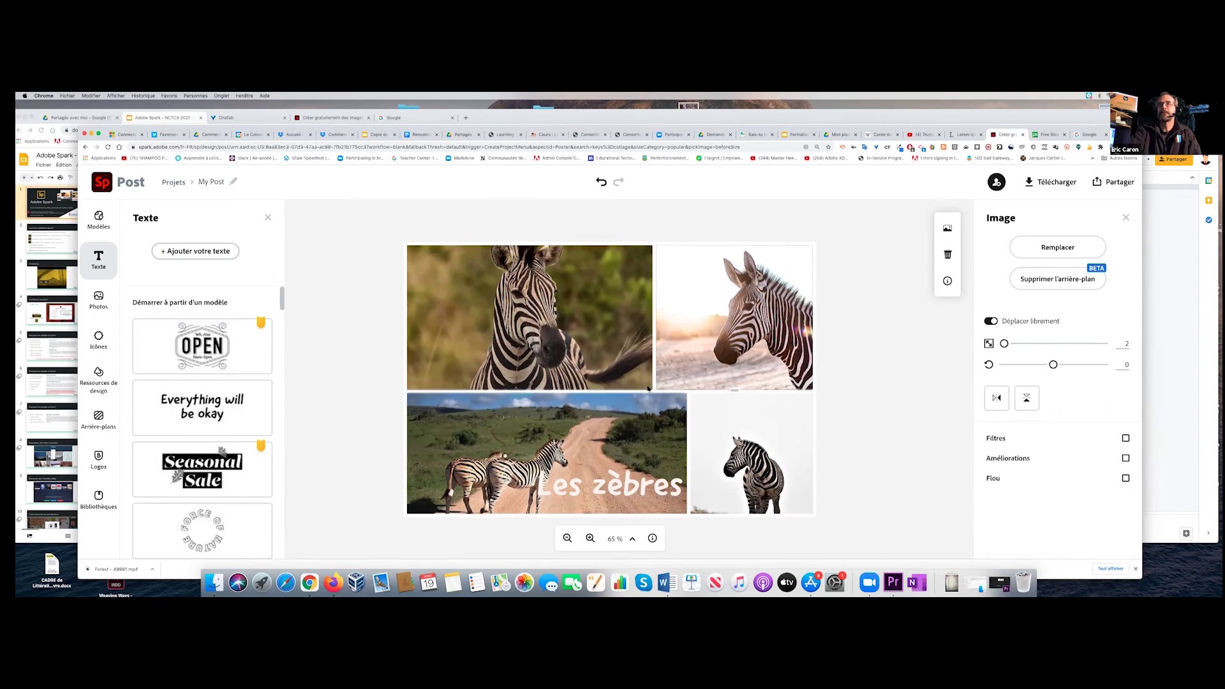
Replace the standing zebra photo beside the road photo with the zebra photo on a dark background.
left_click(751, 454)
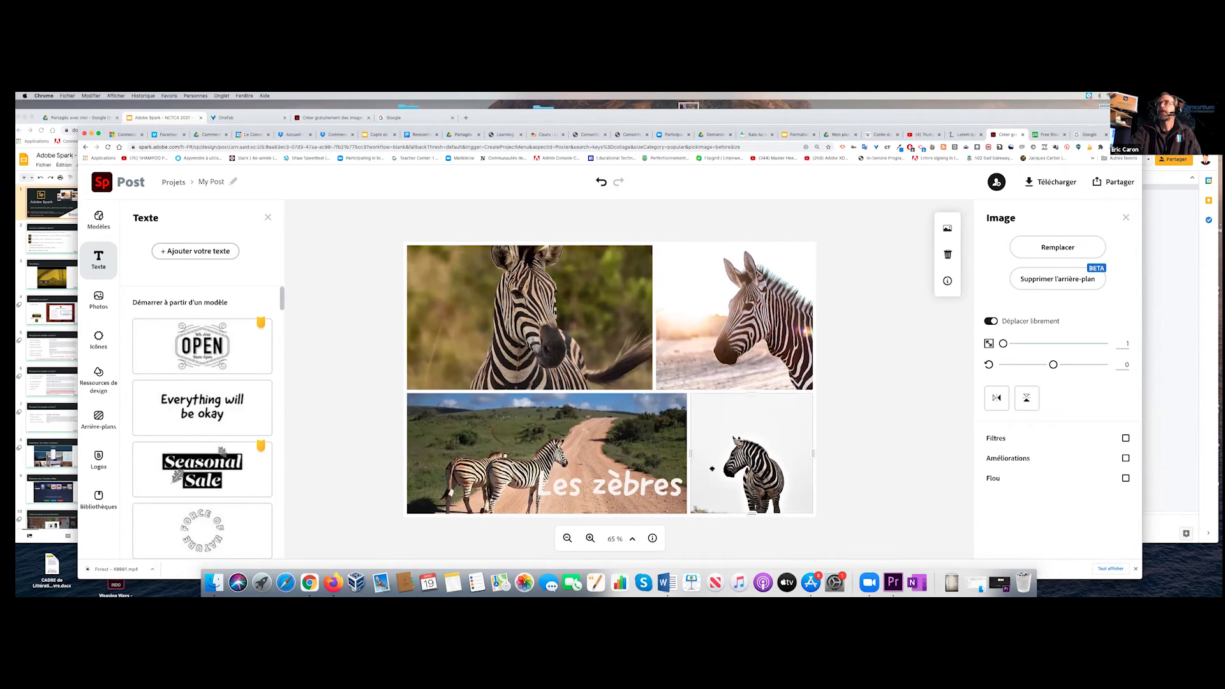
left_click(947, 231)
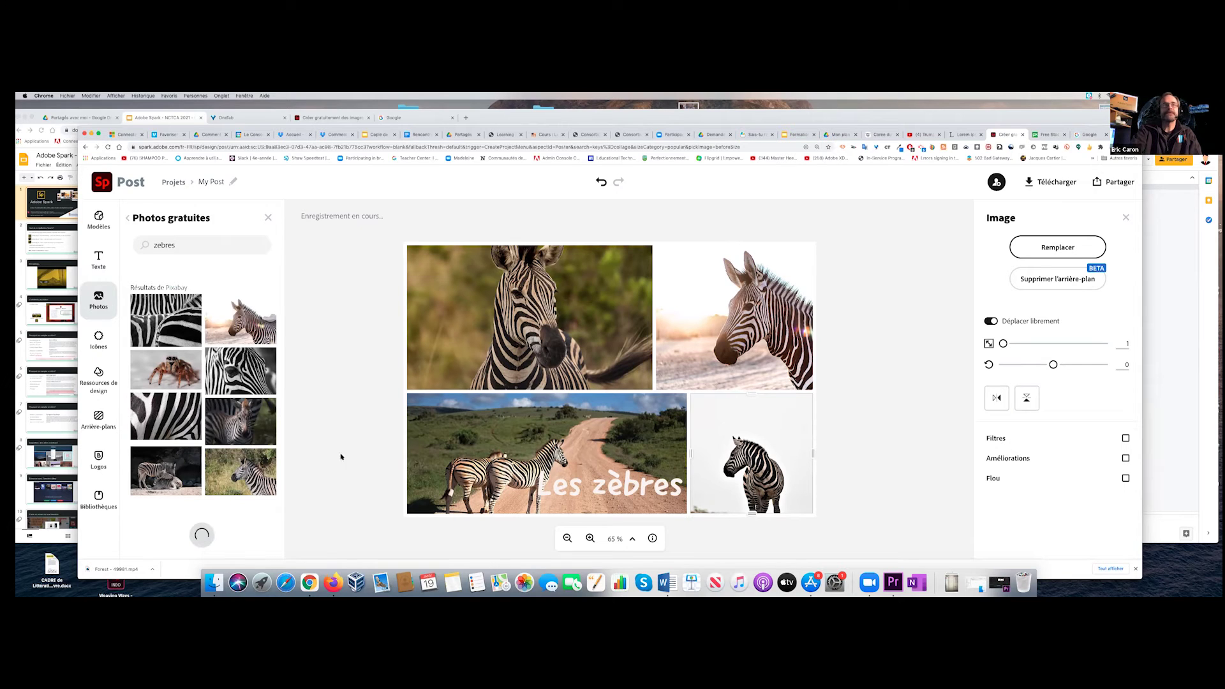
left_click(155, 505)
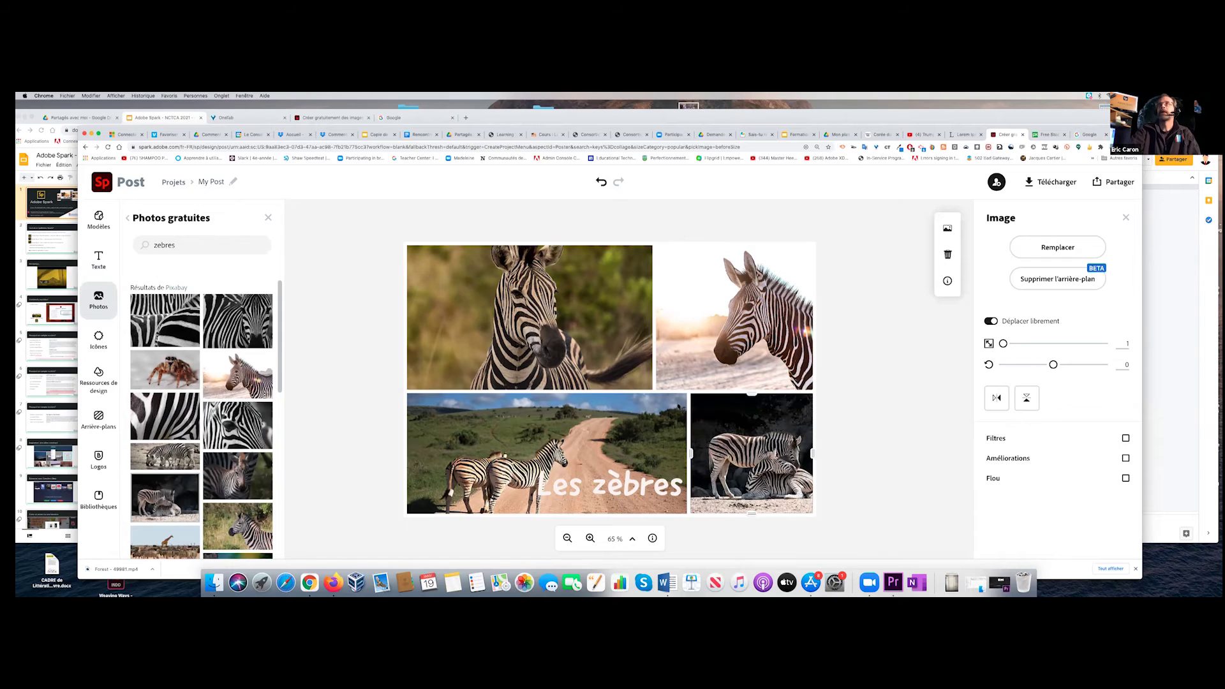
left_click(880, 306)
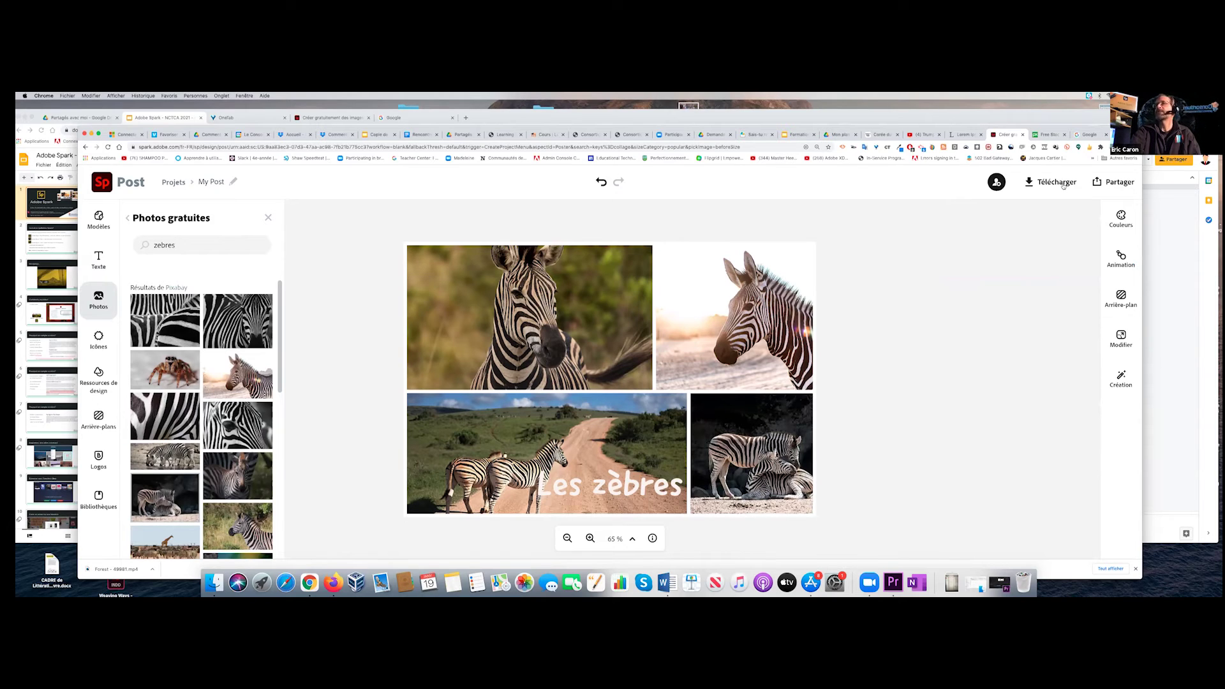
Rename the collage project "Les zèbres".
left_click(205, 183)
type("Les zèbres")
key("Return")
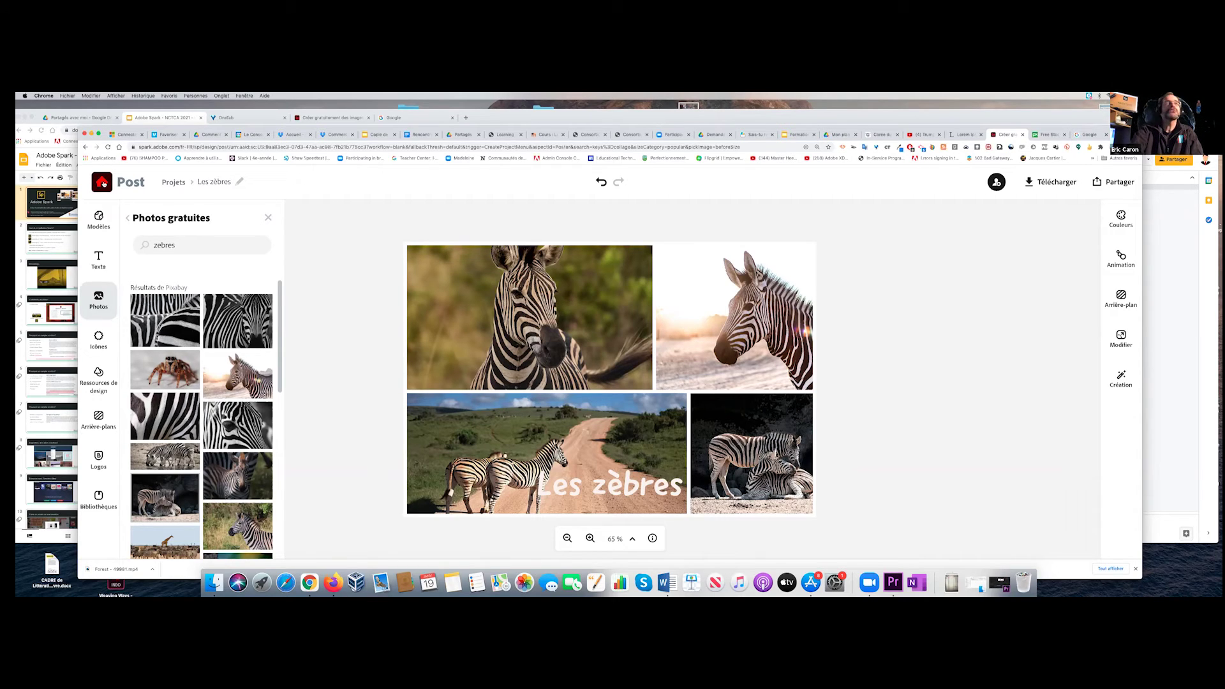
Return to the Spark home page and start a new video project.
left_click(103, 183)
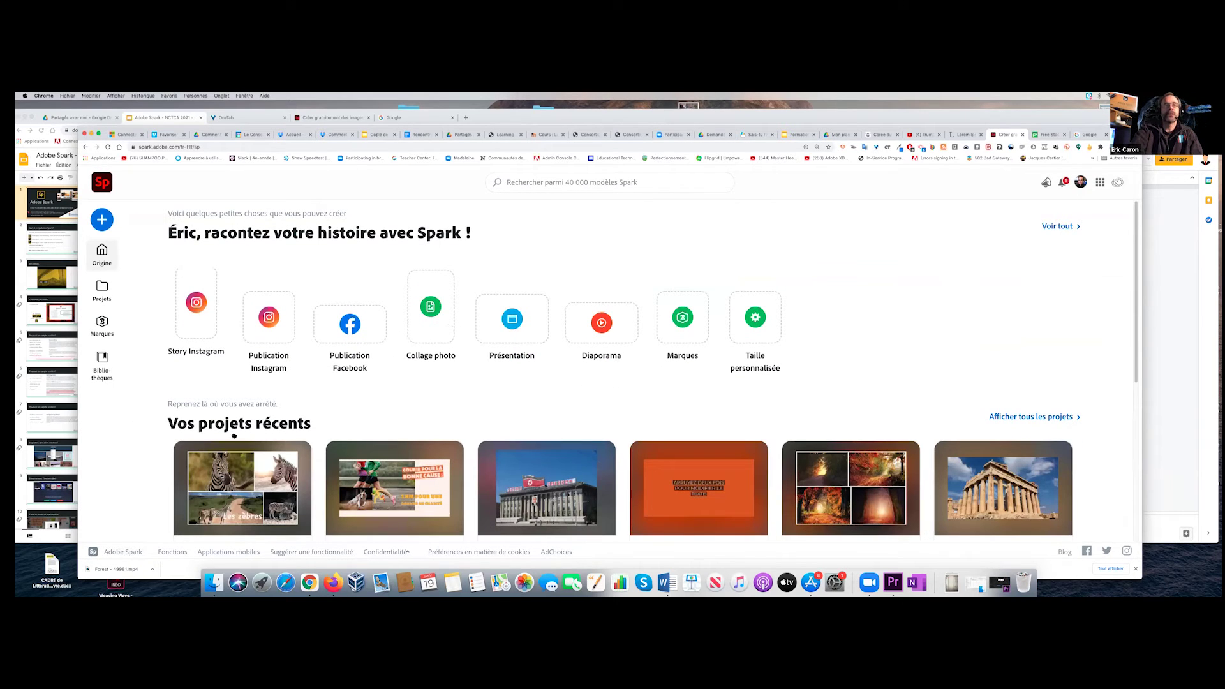
scroll(267, 466, "down", 1)
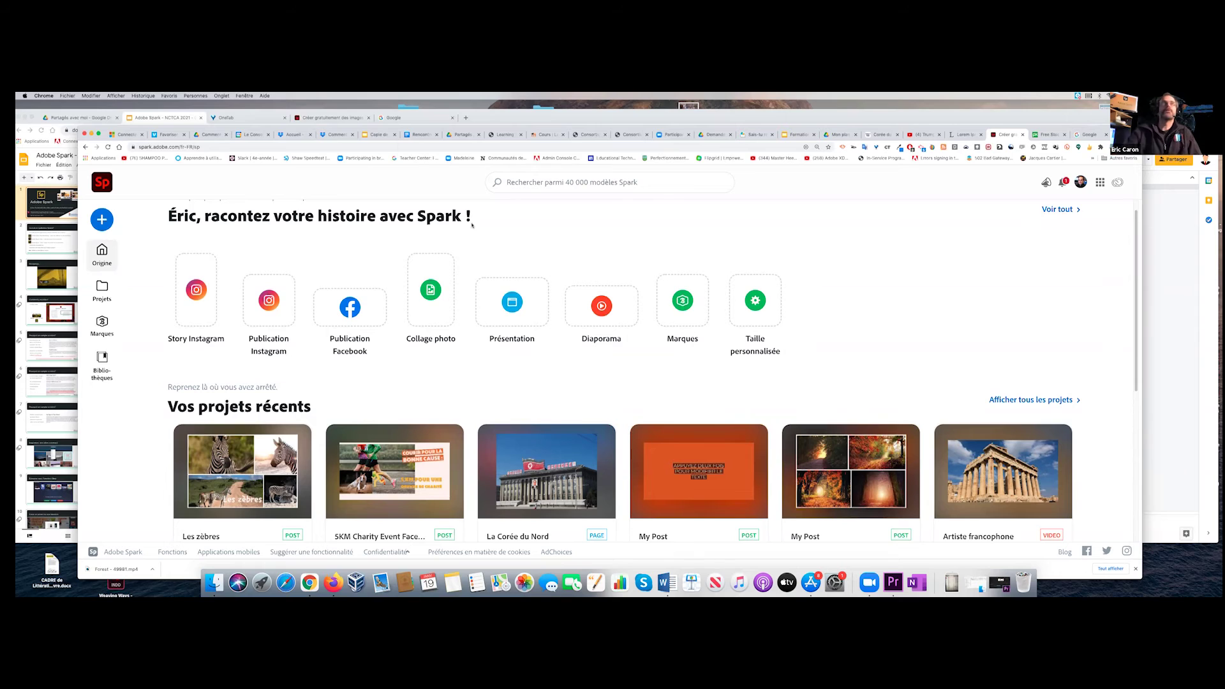
left_click(101, 219)
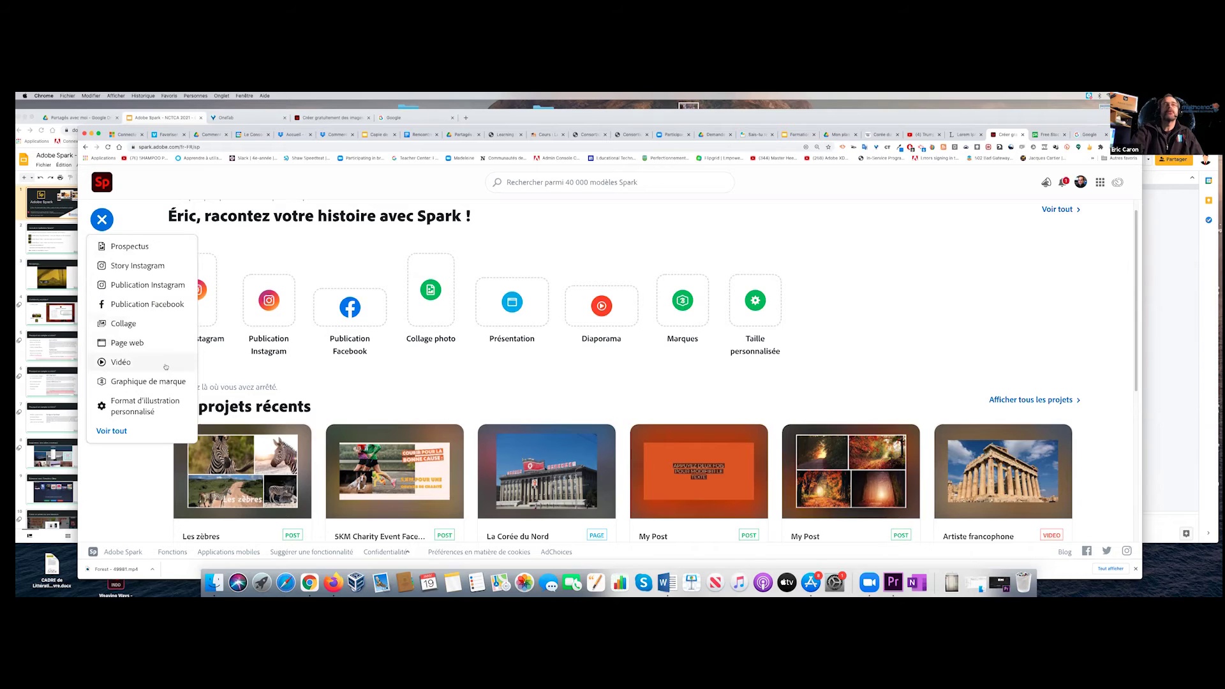
left_click(120, 362)
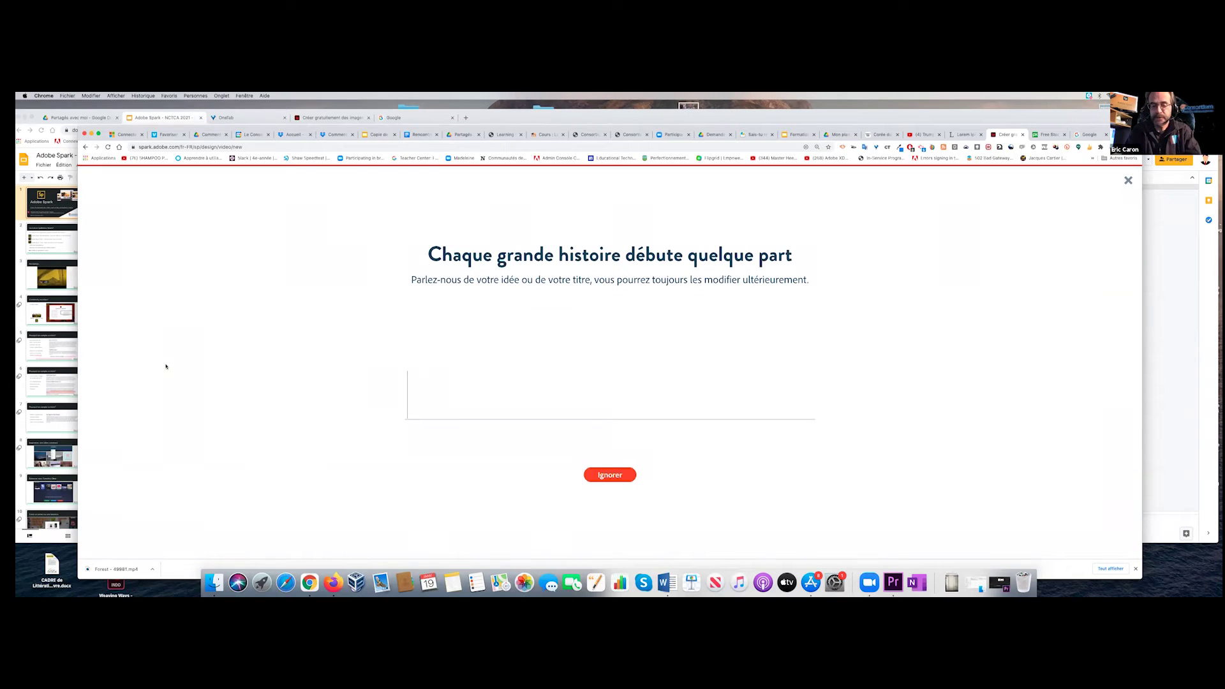
Title the new video "Mon rêve" and continue to the story template choice.
type("Mon r^")
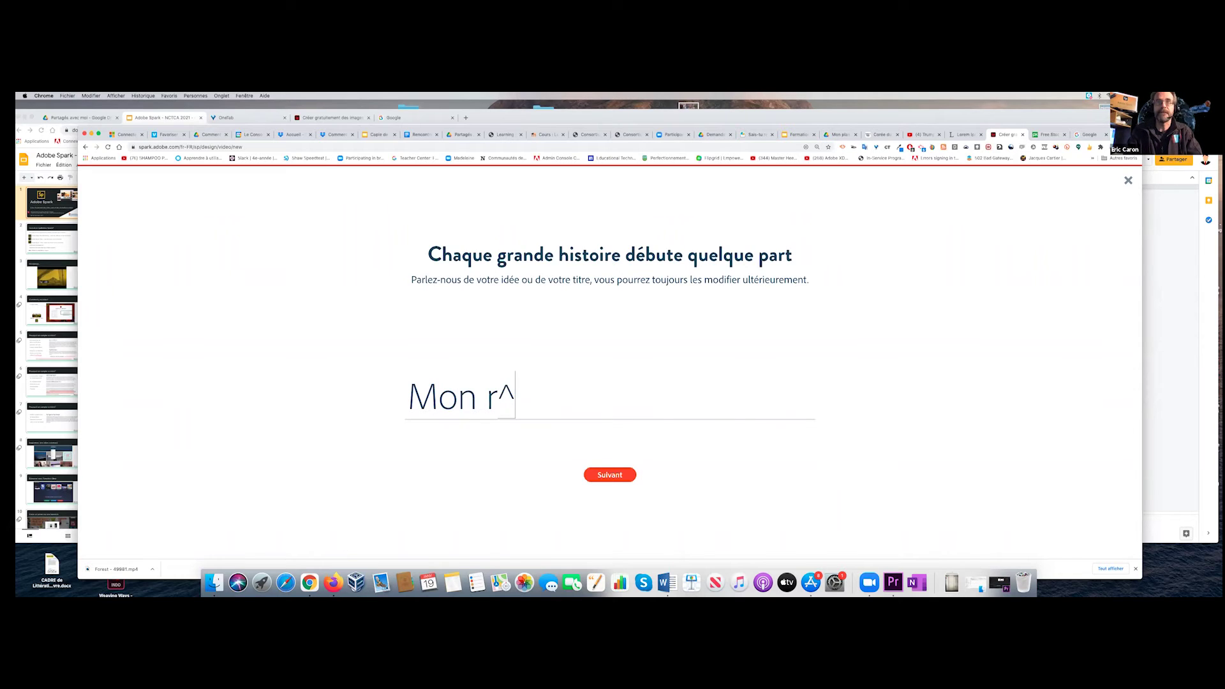
key("BackSpace")
key("BackSpace")
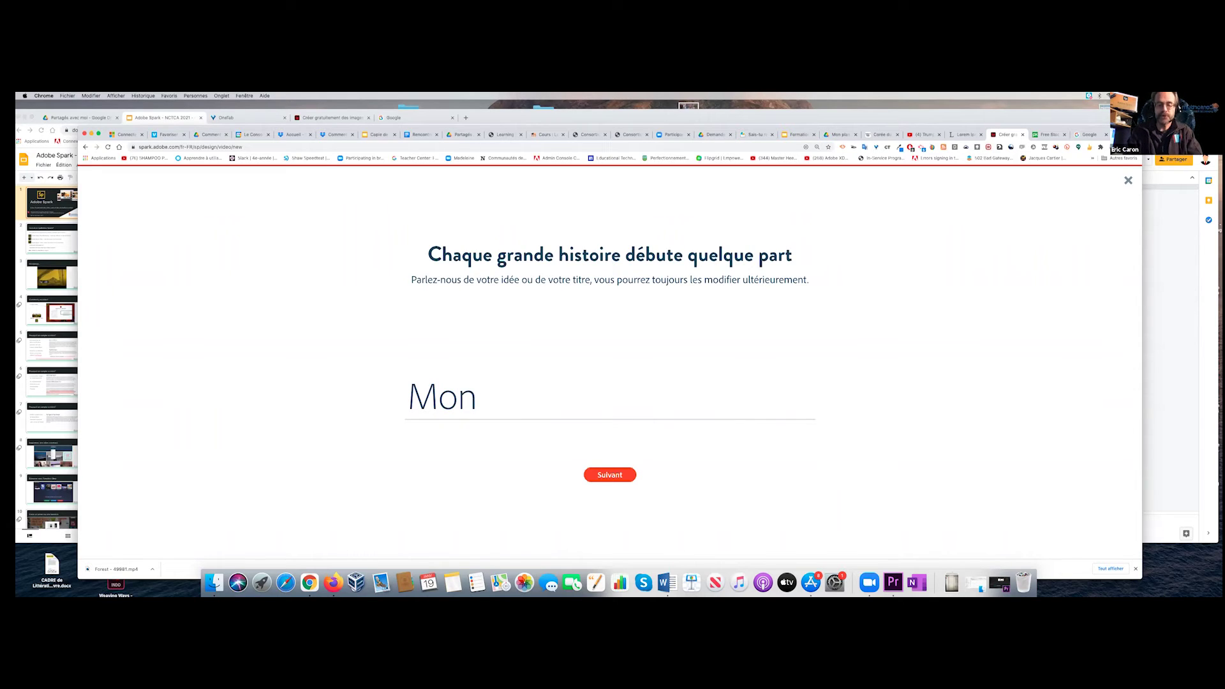
type("rêve")
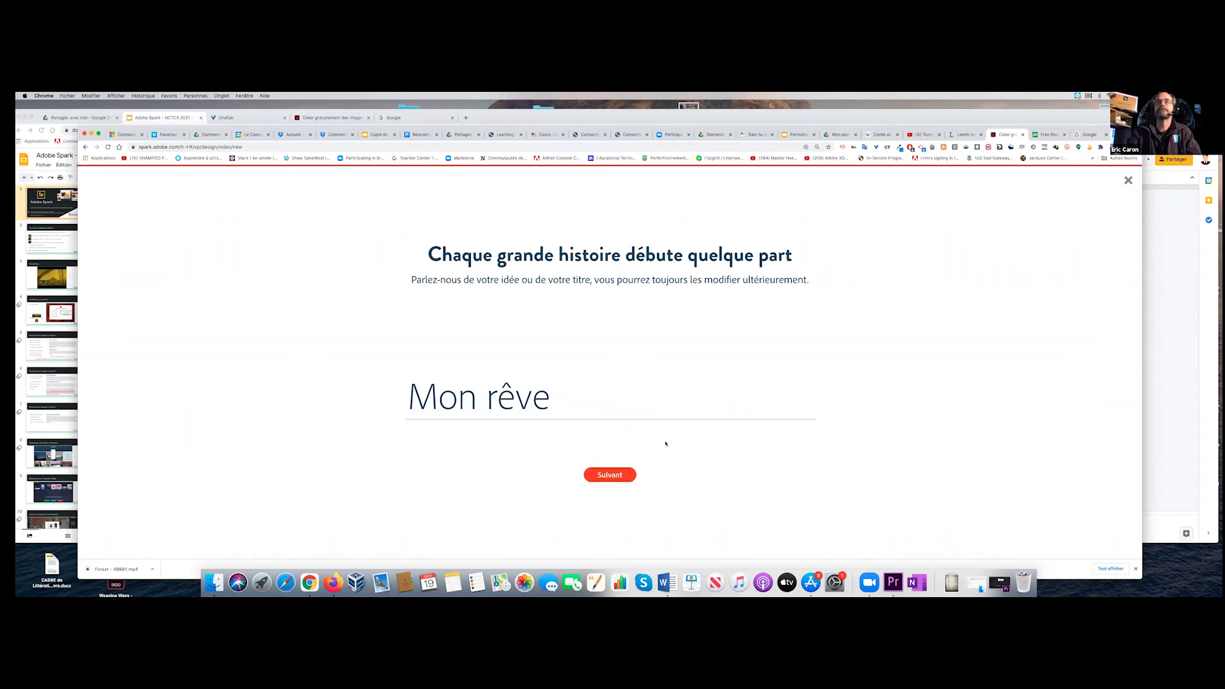
left_click(611, 476)
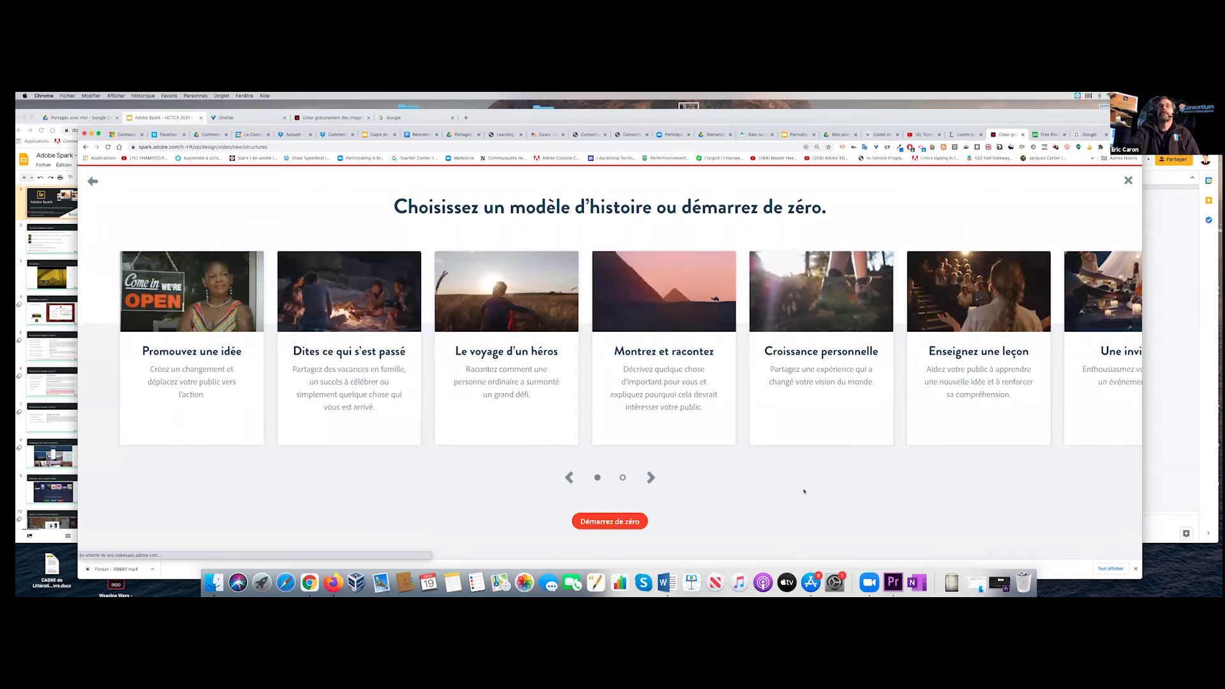
Browse the story templates, start the video from scratch, and dismiss the welcome tutorial.
left_click(652, 477)
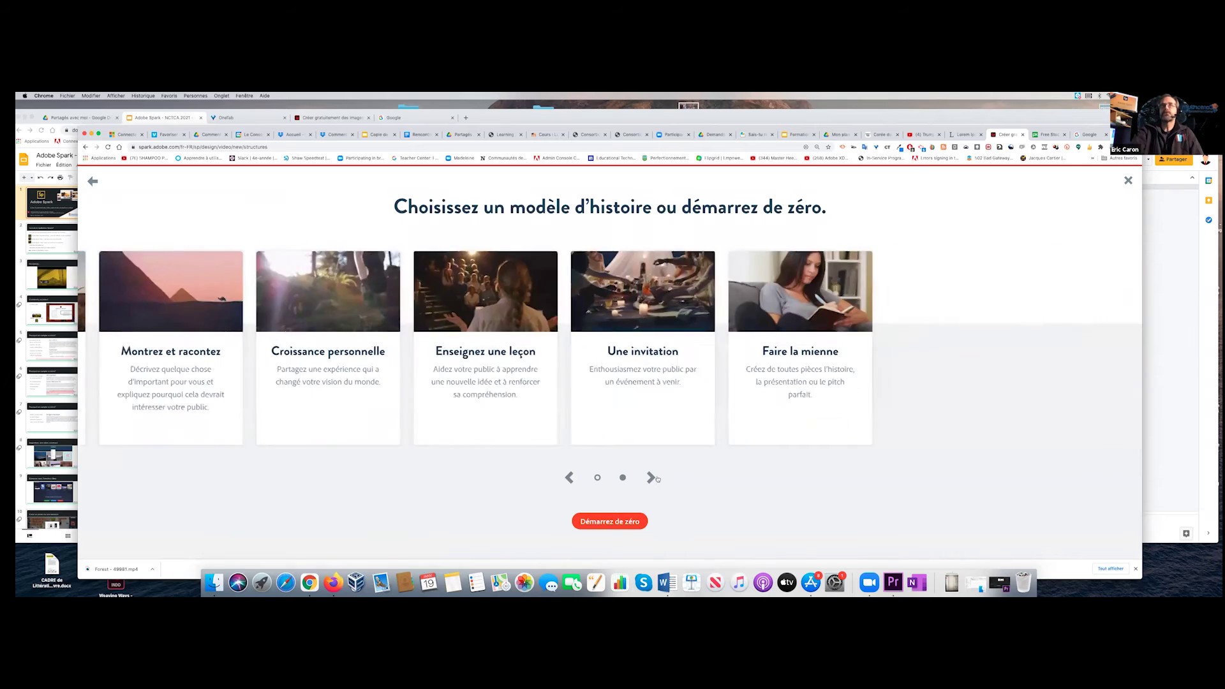
left_click(571, 478)
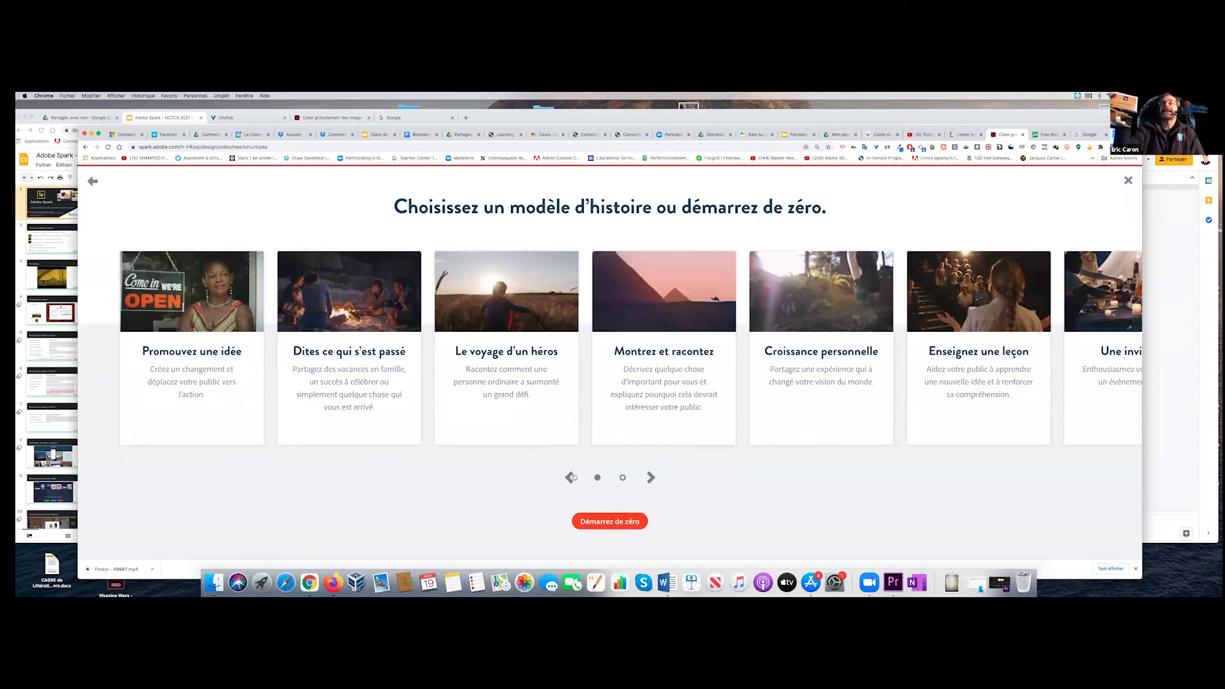
left_click(616, 524)
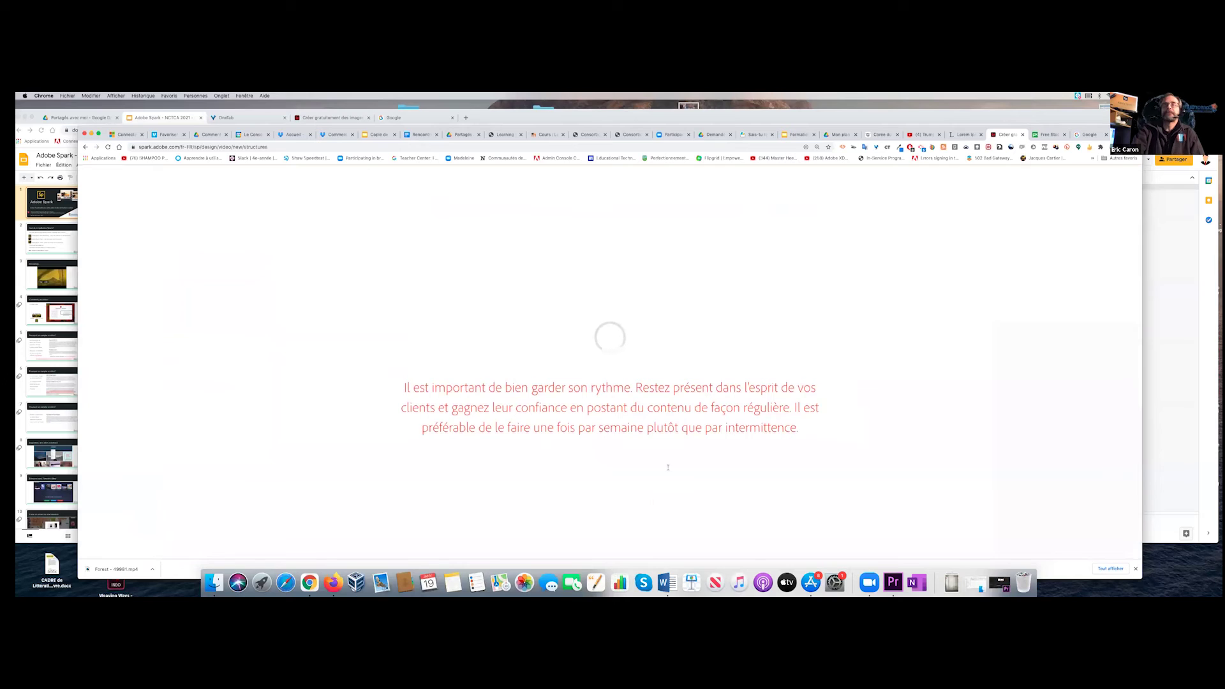
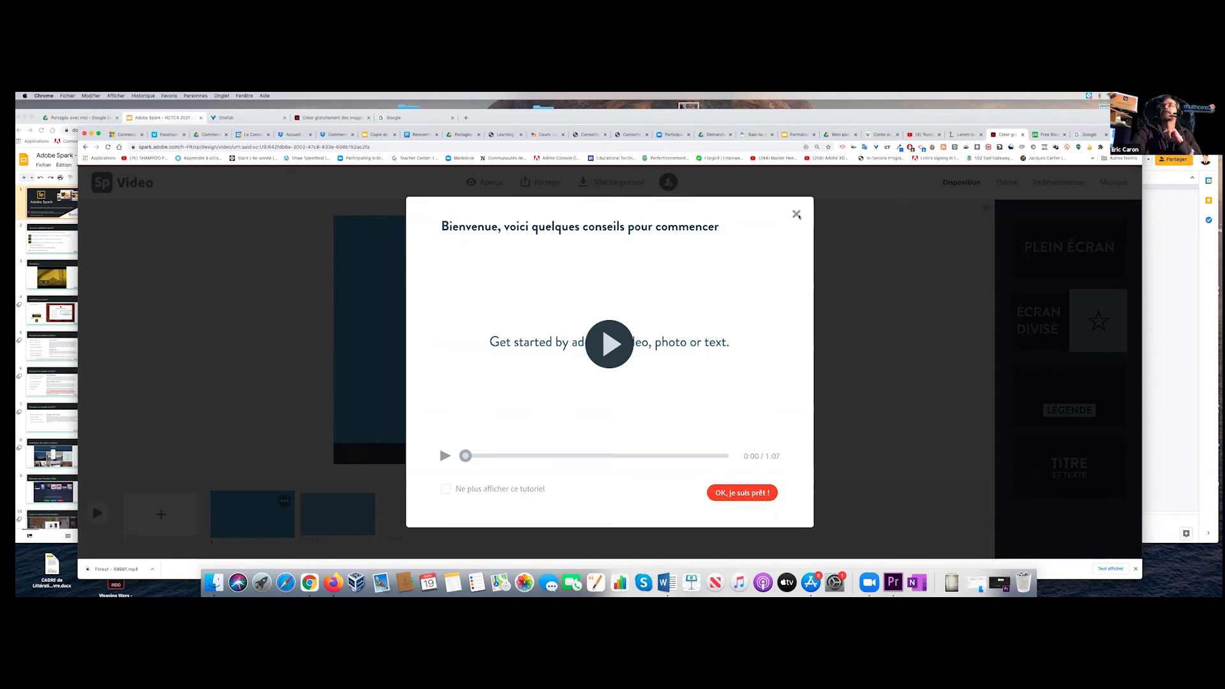
left_click(742, 492)
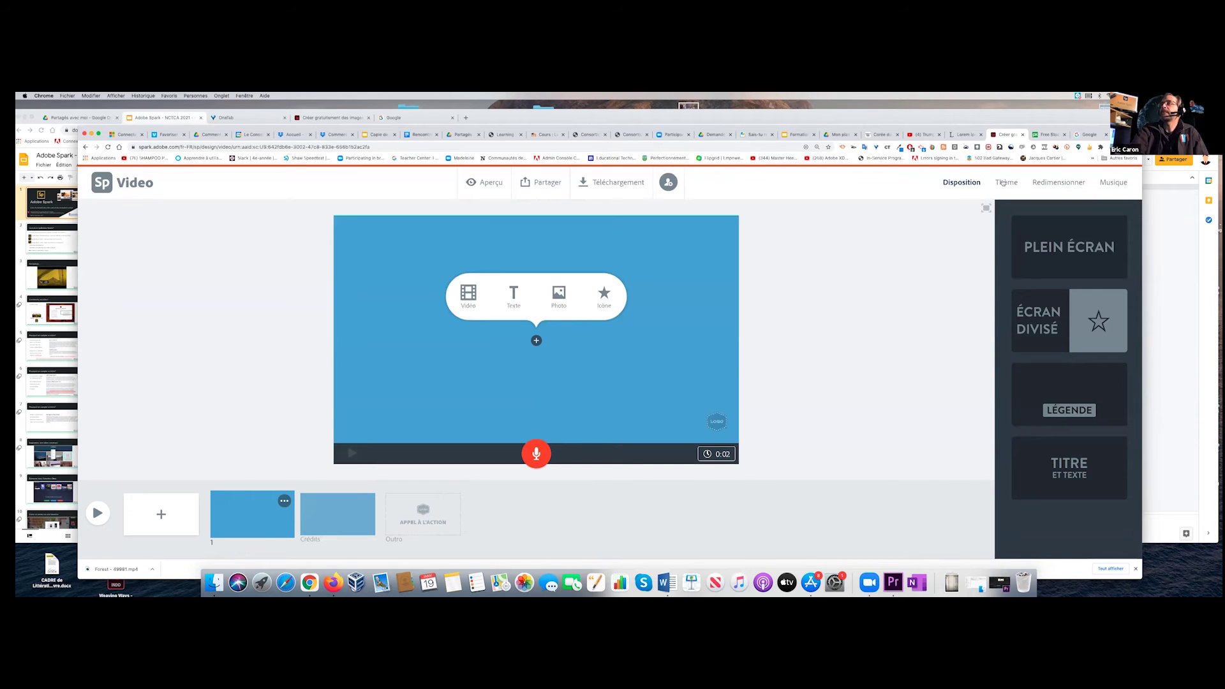
Review the video's resizing formats and available music tracks, and return to the layout options.
left_click(1065, 186)
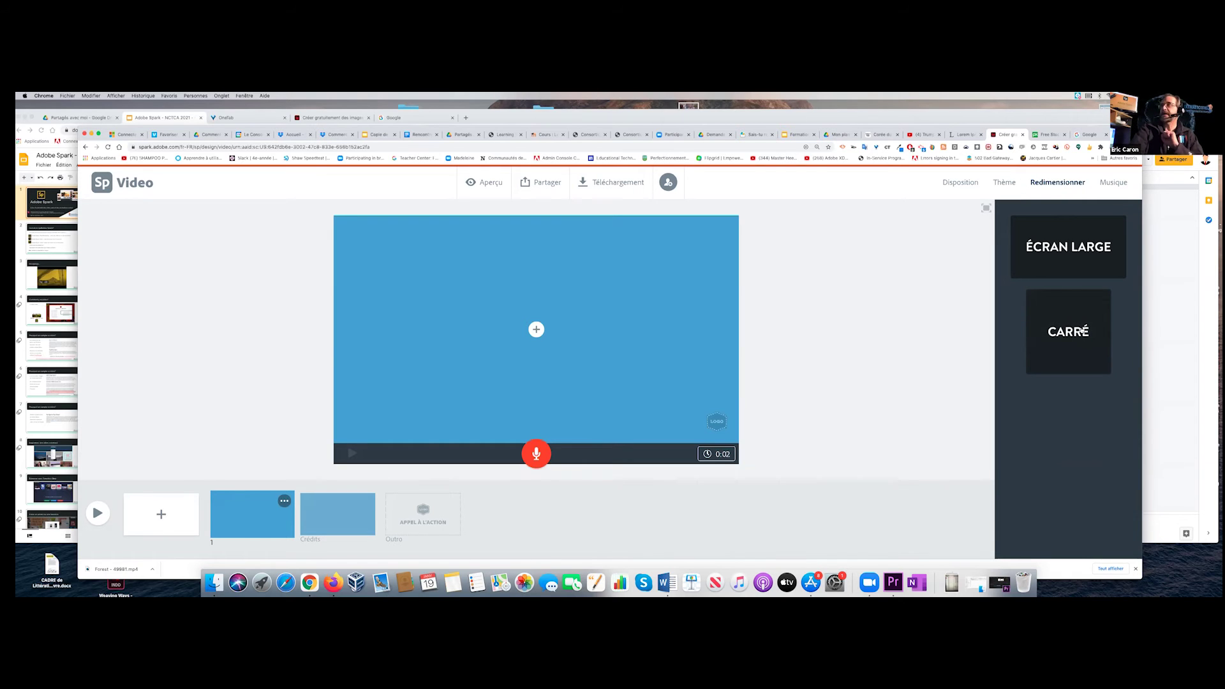
left_click(1113, 182)
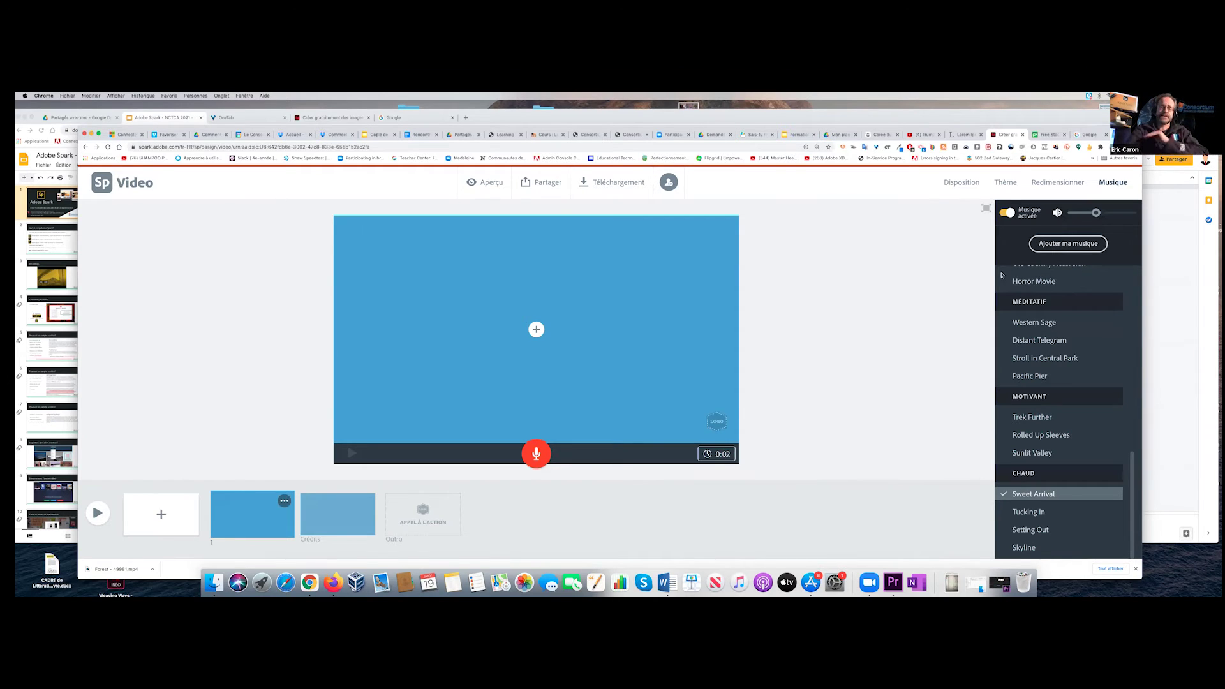
left_click(961, 184)
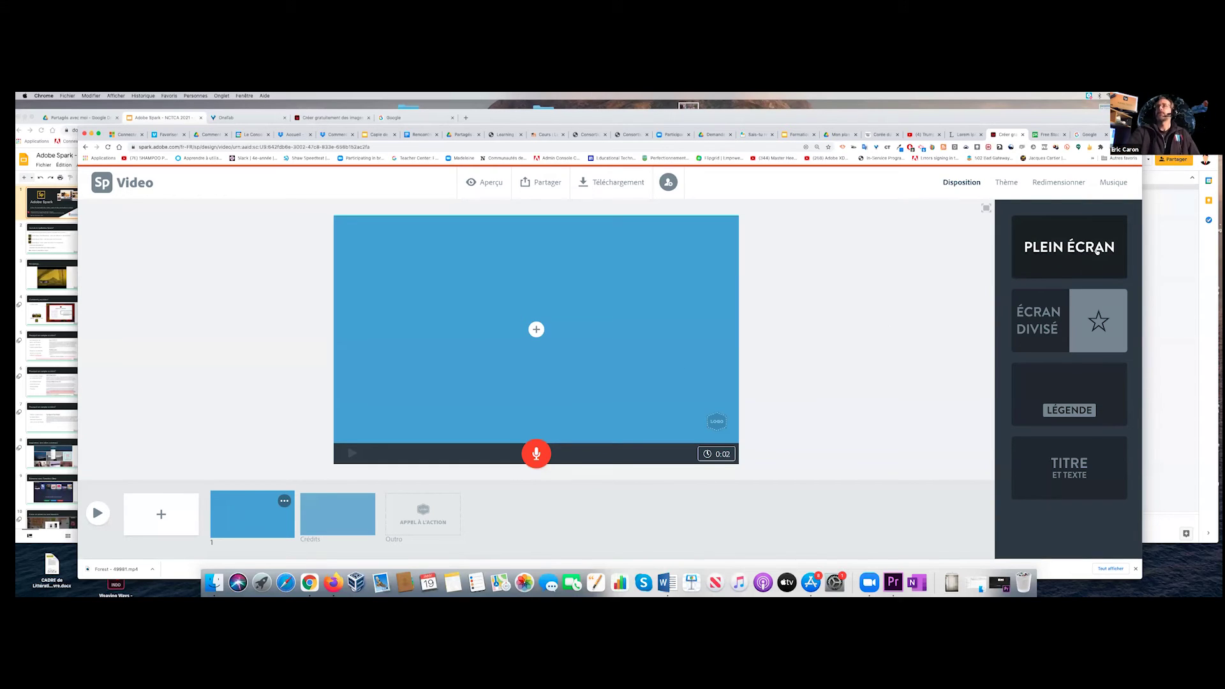
Try the split-screen and caption layouts on the first slide, and set it to the title and text layout.
left_click(1089, 323)
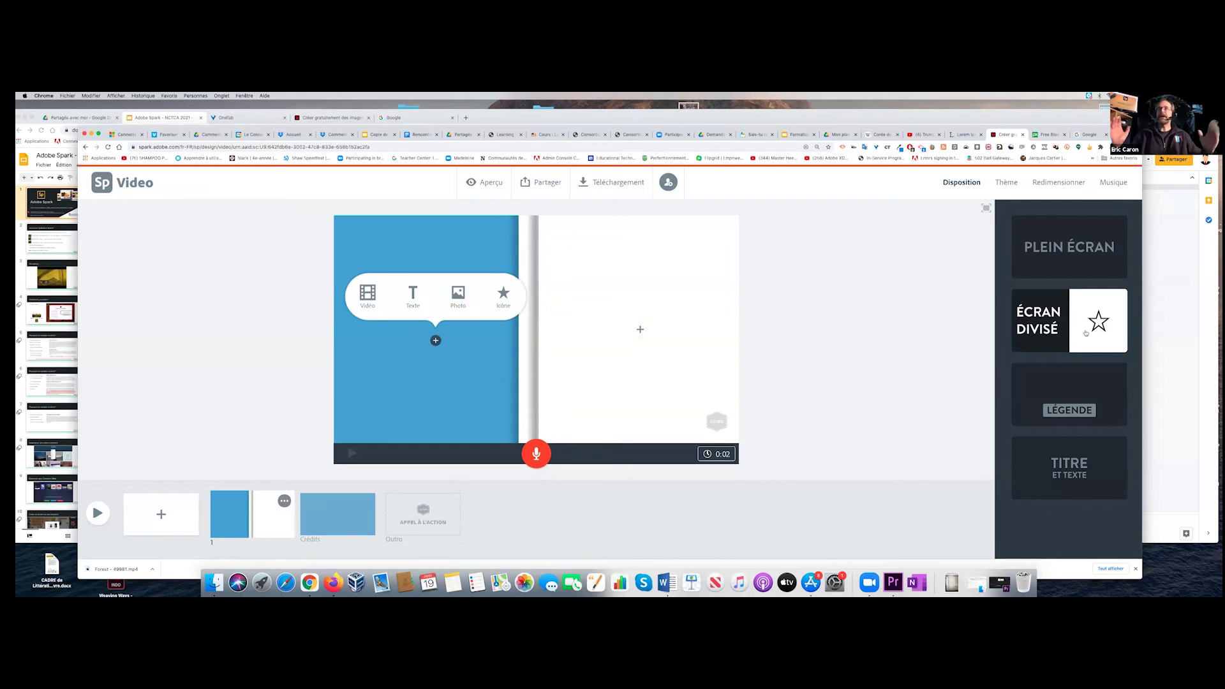
left_click(1078, 406)
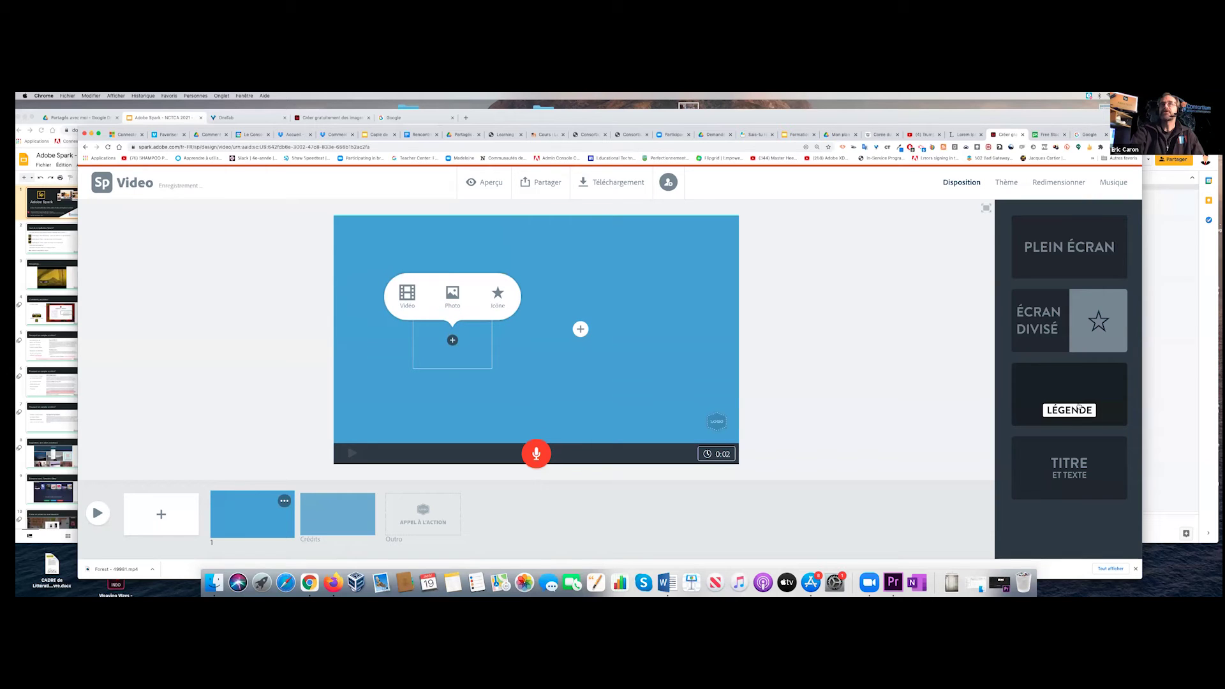
left_click(1087, 465)
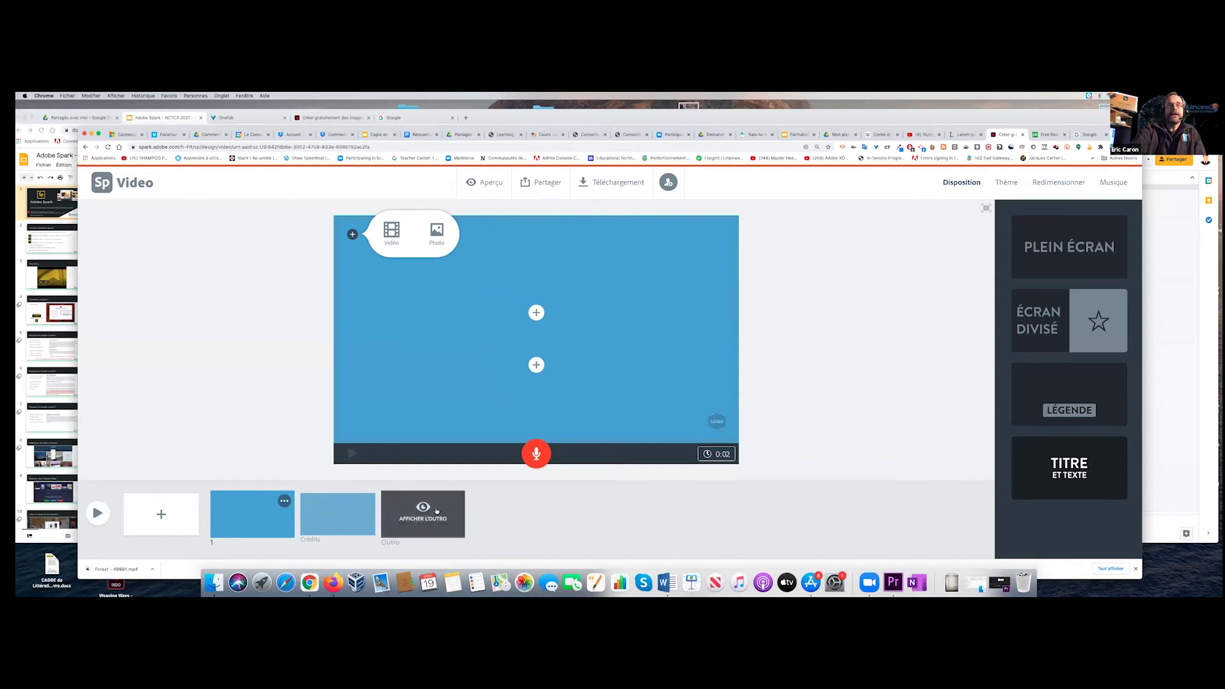
Add a second blank slide to the video and reselect the first slide.
mouse_move(441, 520)
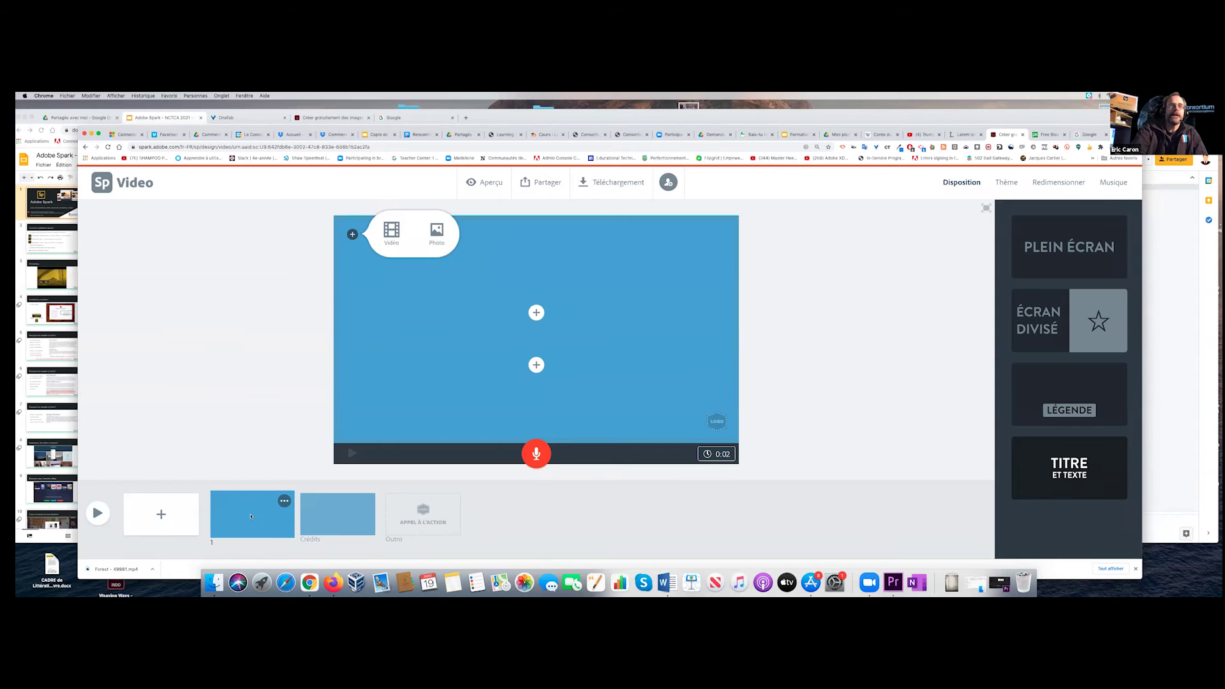
left_click(179, 523)
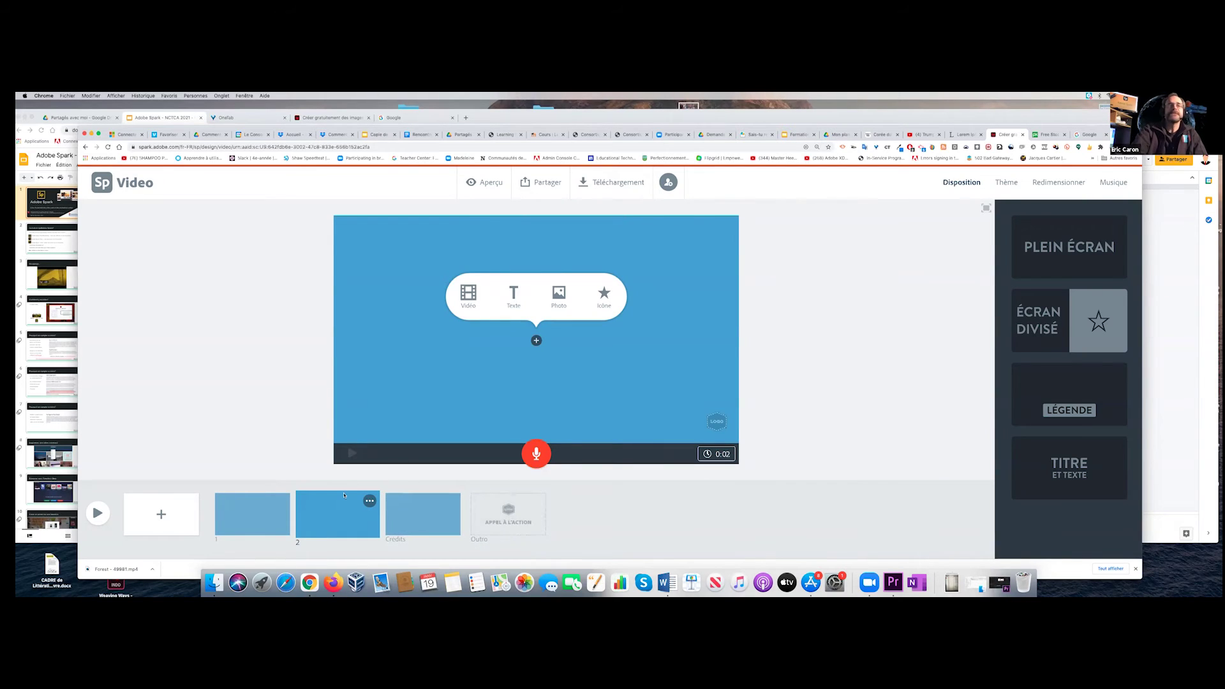
left_click(249, 499)
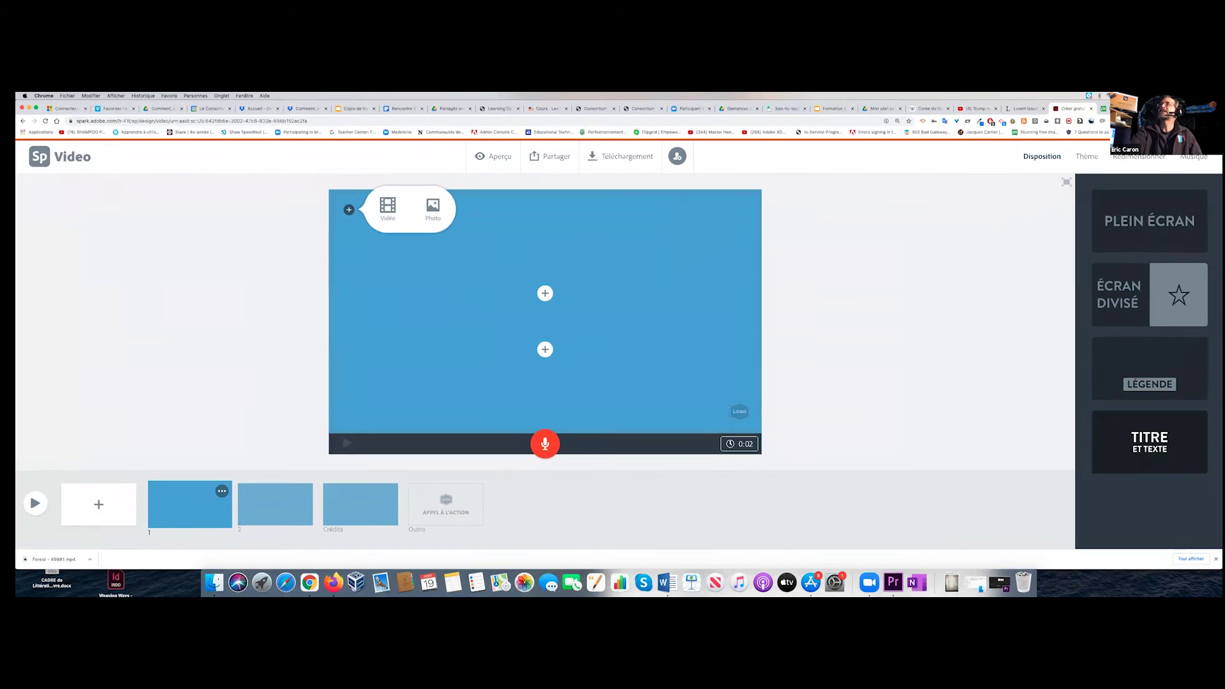
Switch to Pixabay and browse the thumbnails of its free stock video clips.
left_click(1104, 108)
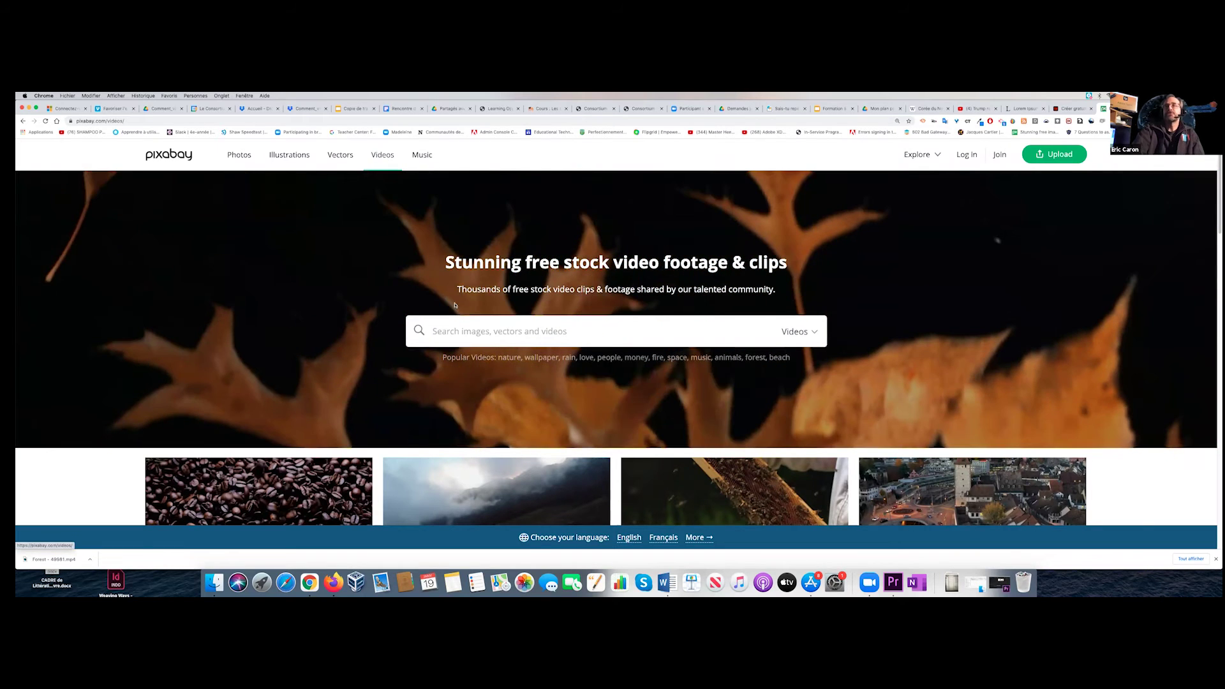
scroll(751, 336, "down", 3)
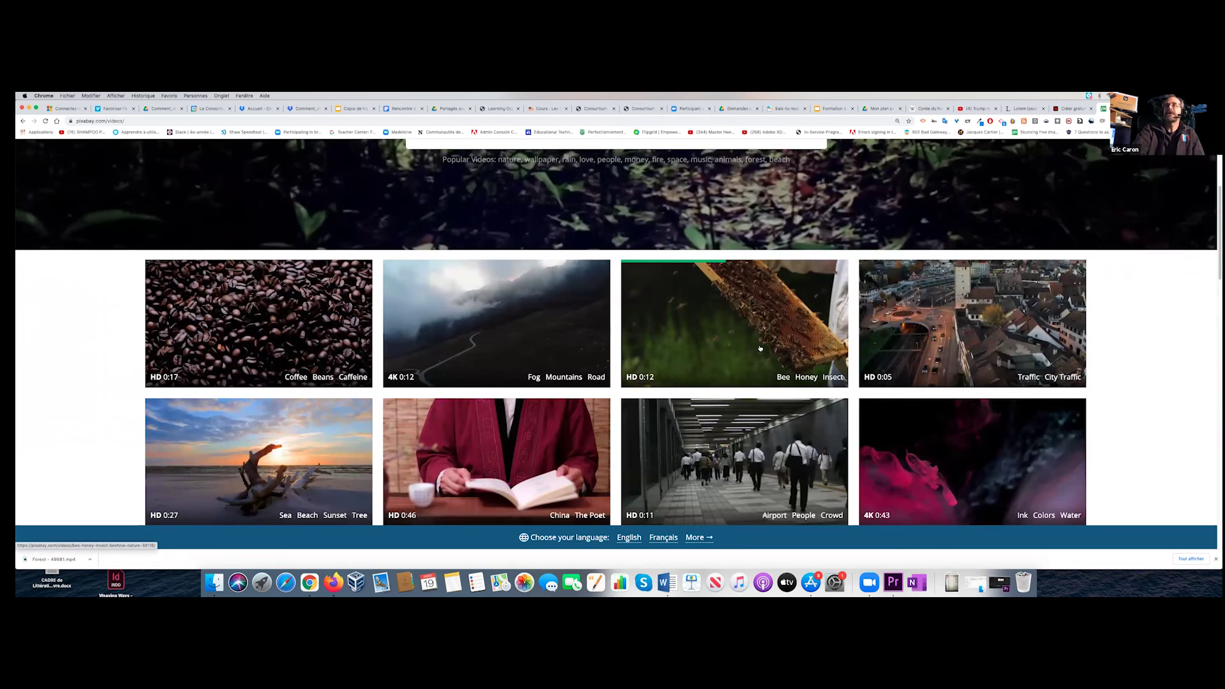
scroll(759, 348, "down", 4)
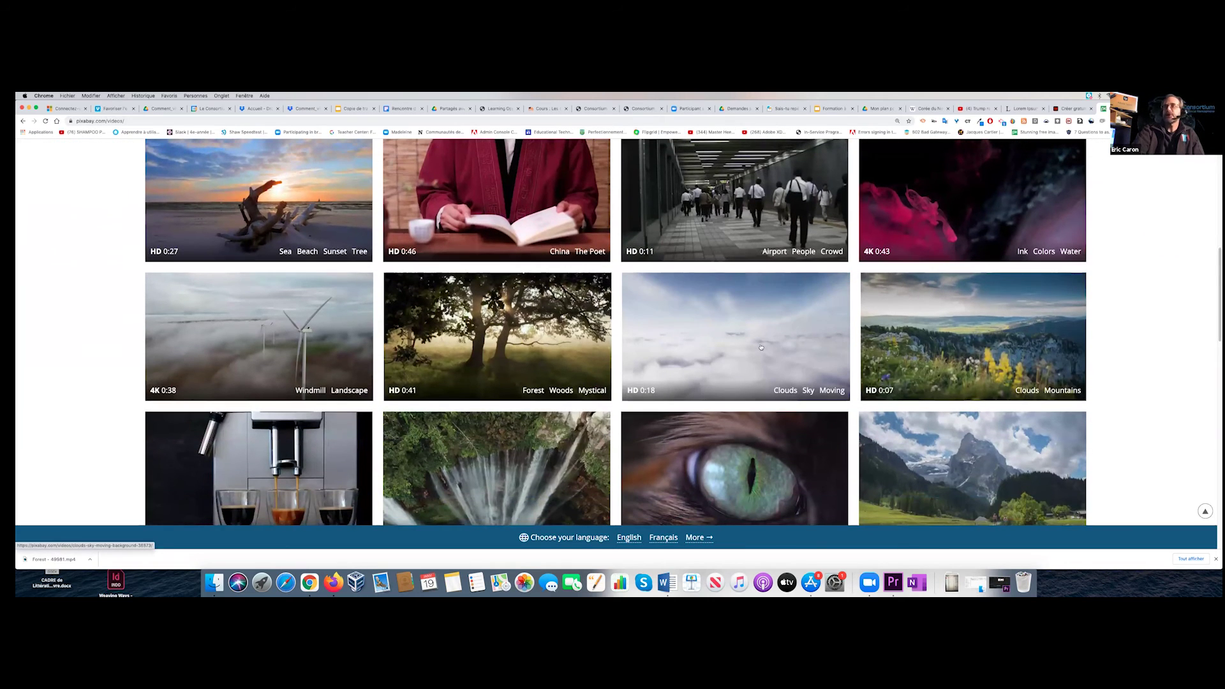
scroll(760, 347, "down", 1)
scroll(761, 347, "down", 3)
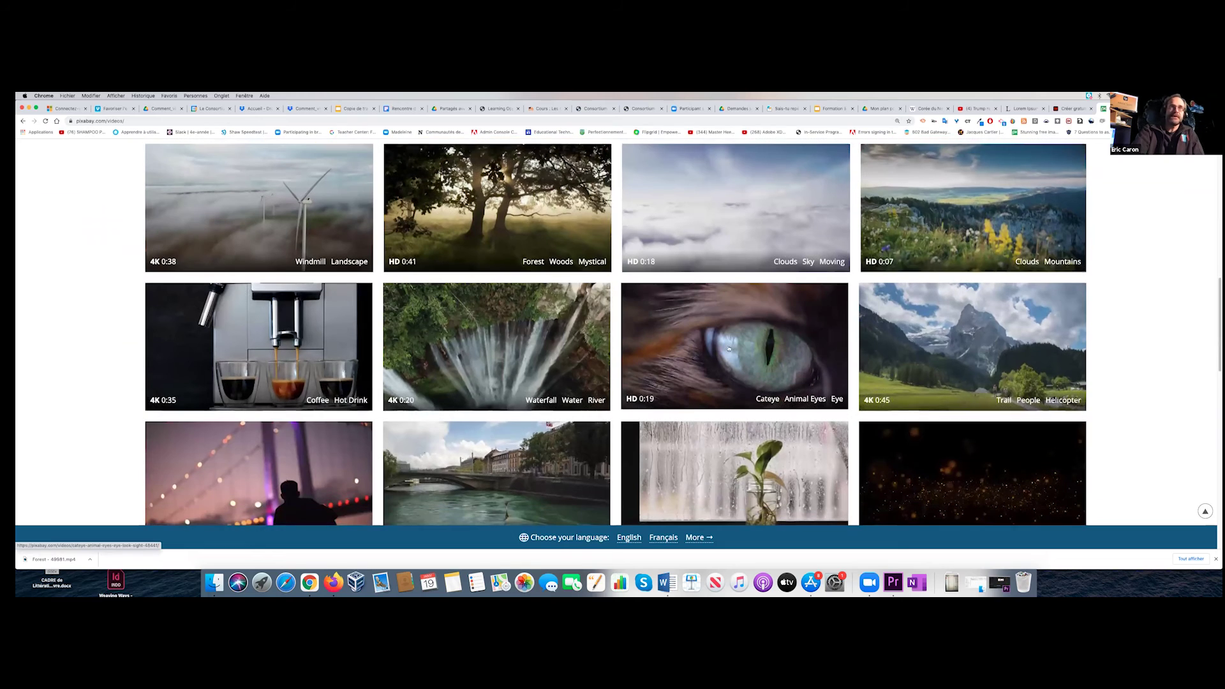
scroll(745, 342, "down", 3)
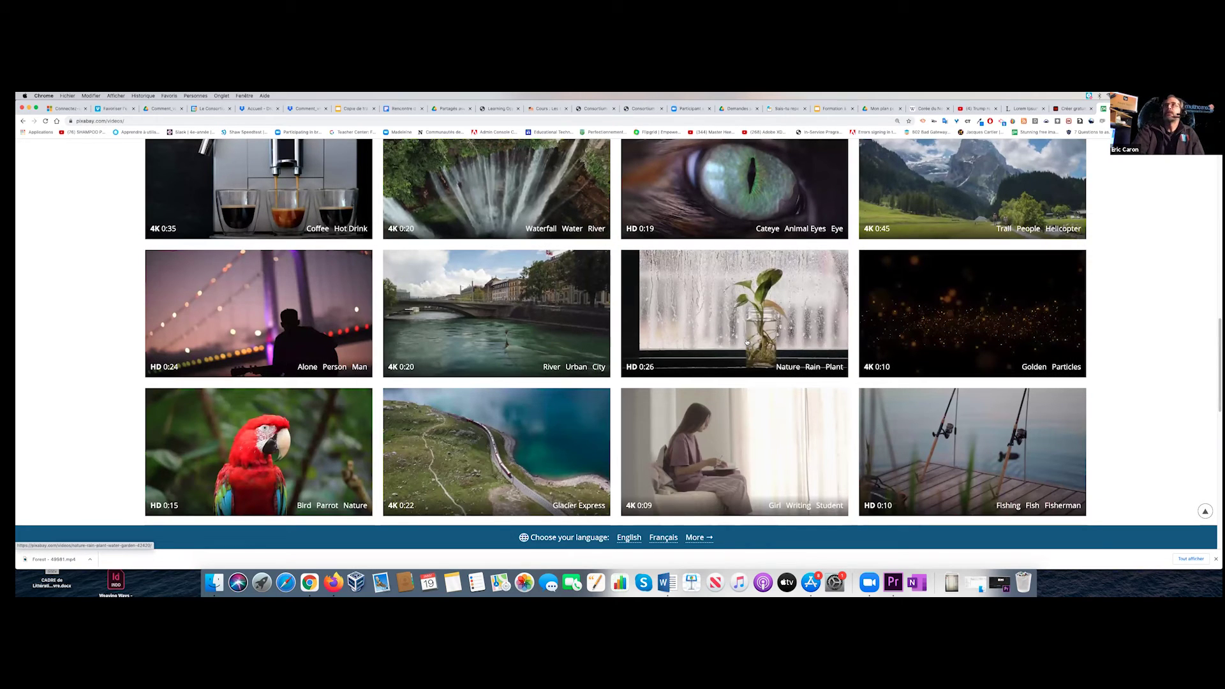
scroll(747, 342, "up", 10)
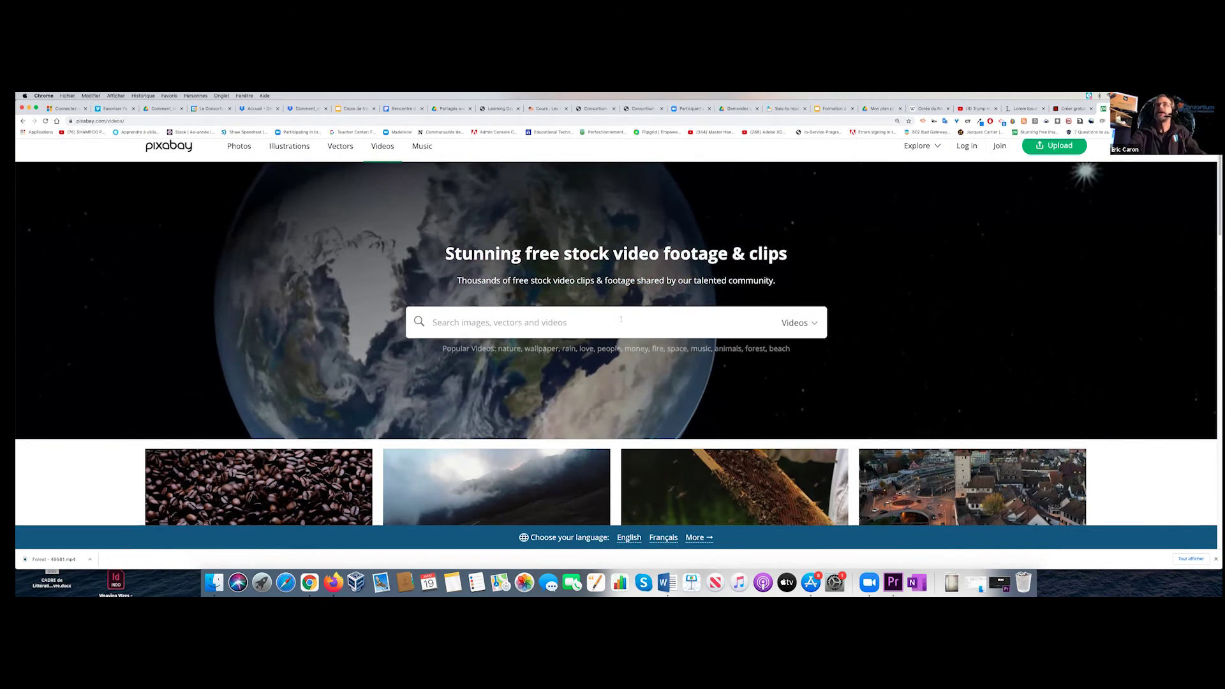
Search the Pixabay videos for "alberta" and look through the free clips found.
left_click(602, 317)
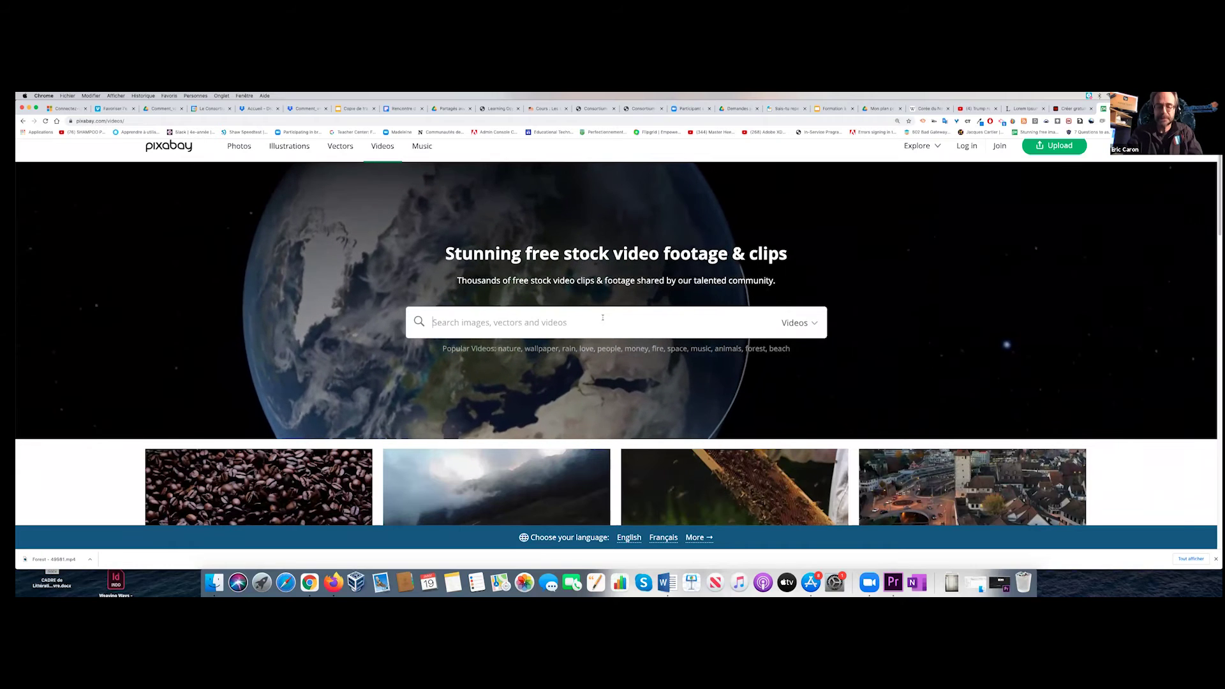
type("a")
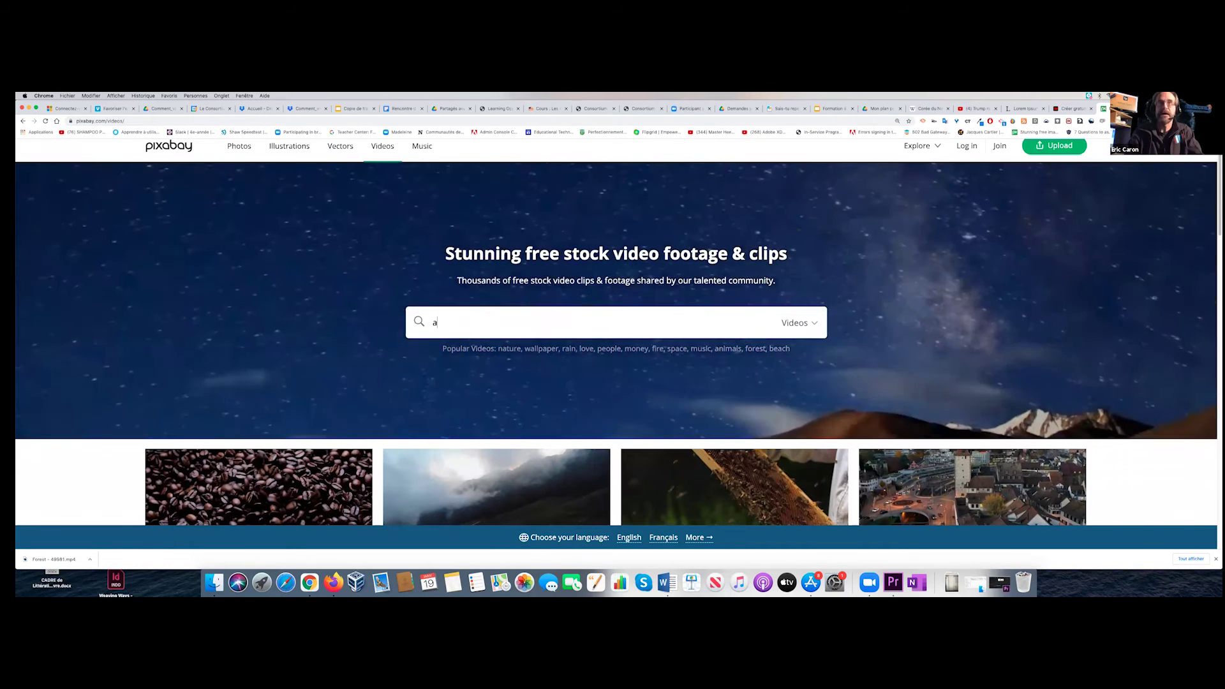
type("lberta")
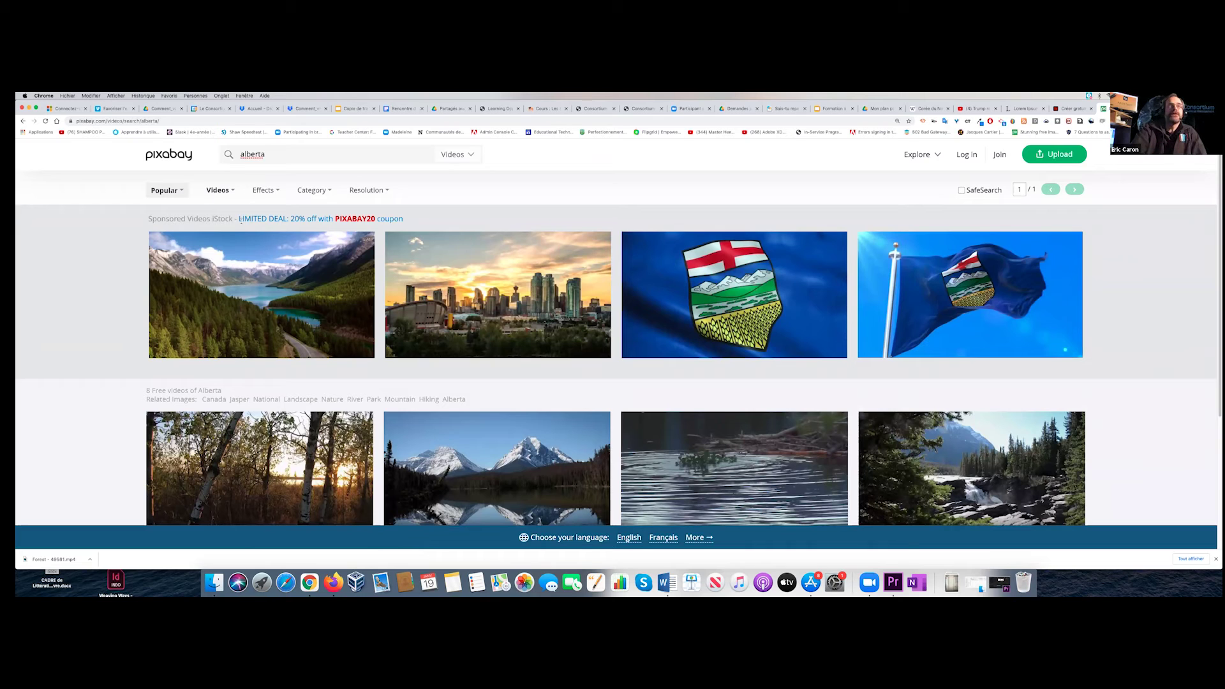
scroll(137, 381, "down", 1)
scroll(145, 353, "down", 1)
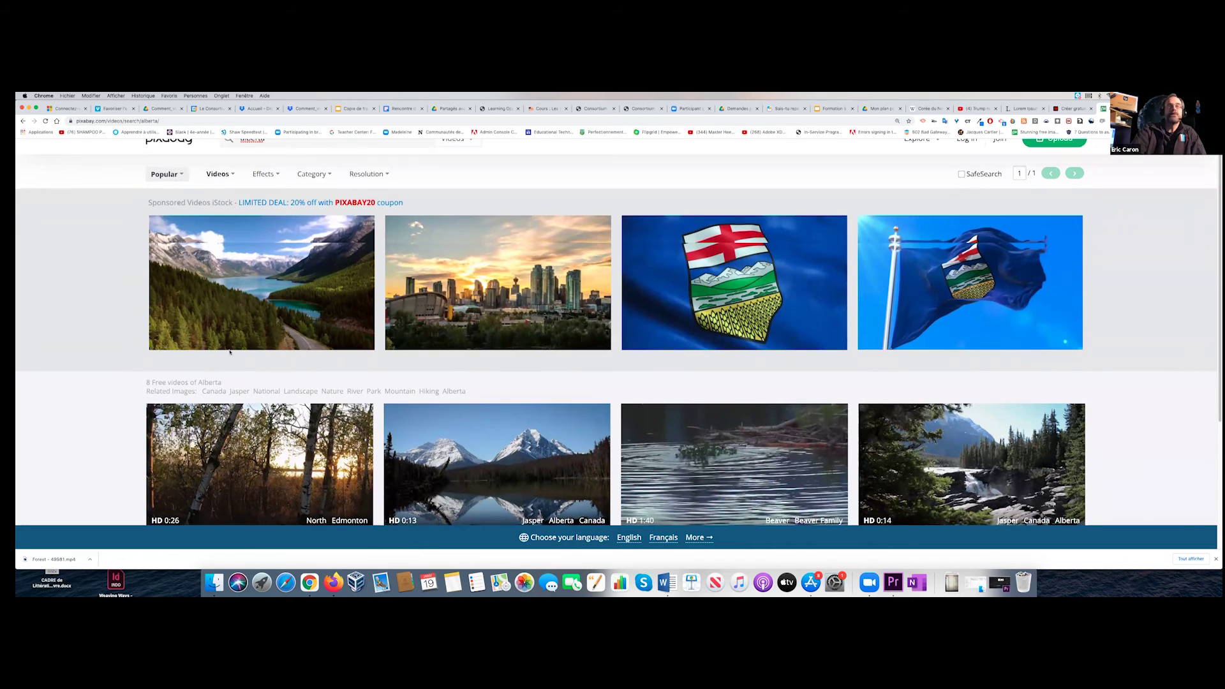
scroll(229, 351, "down", 2)
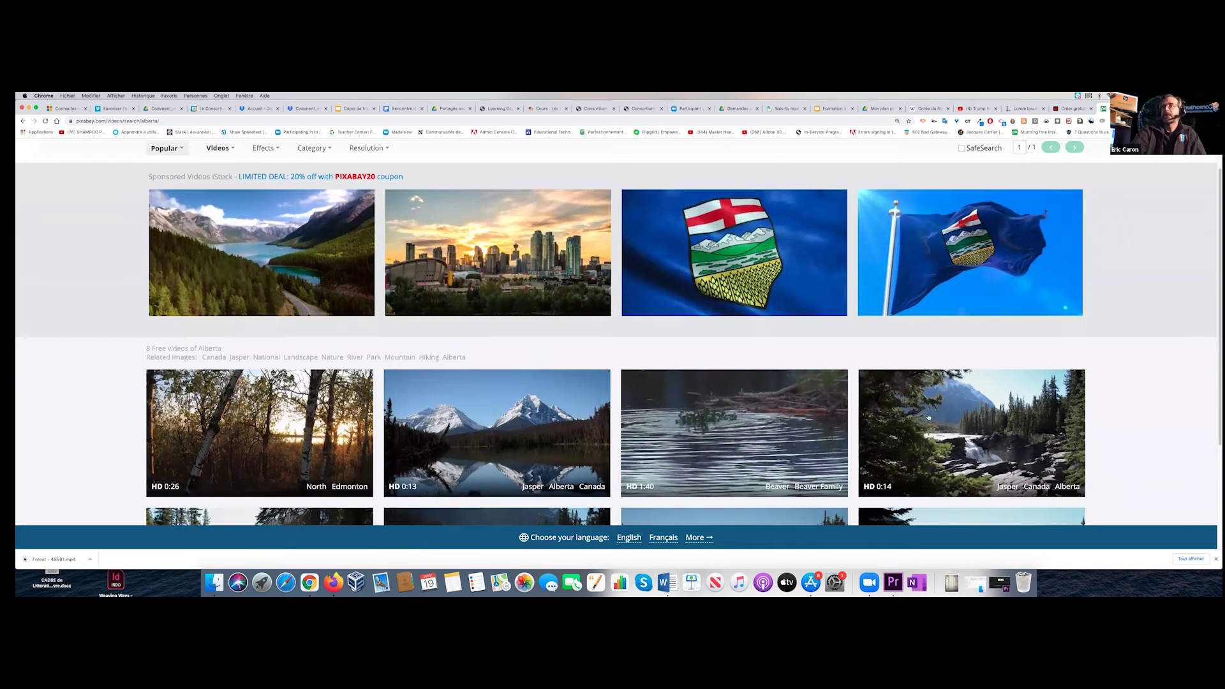
scroll(929, 411, "down", 3)
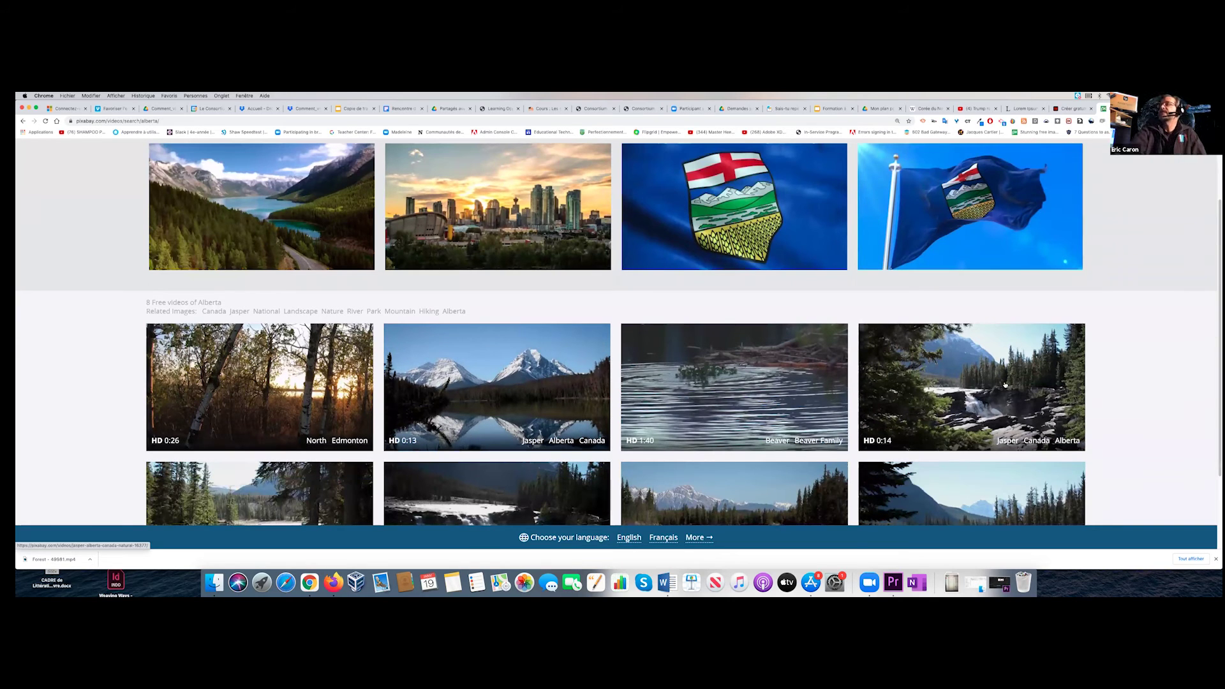
scroll(1024, 403, "down", 5)
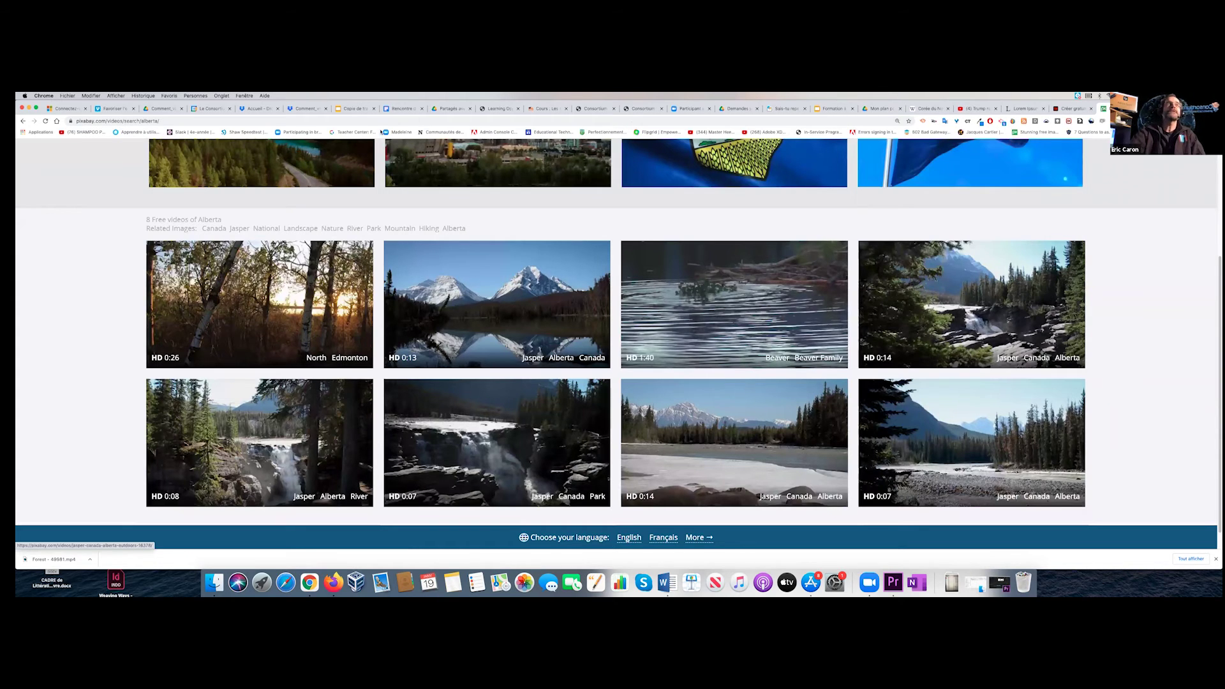
scroll(458, 149, "up", 1)
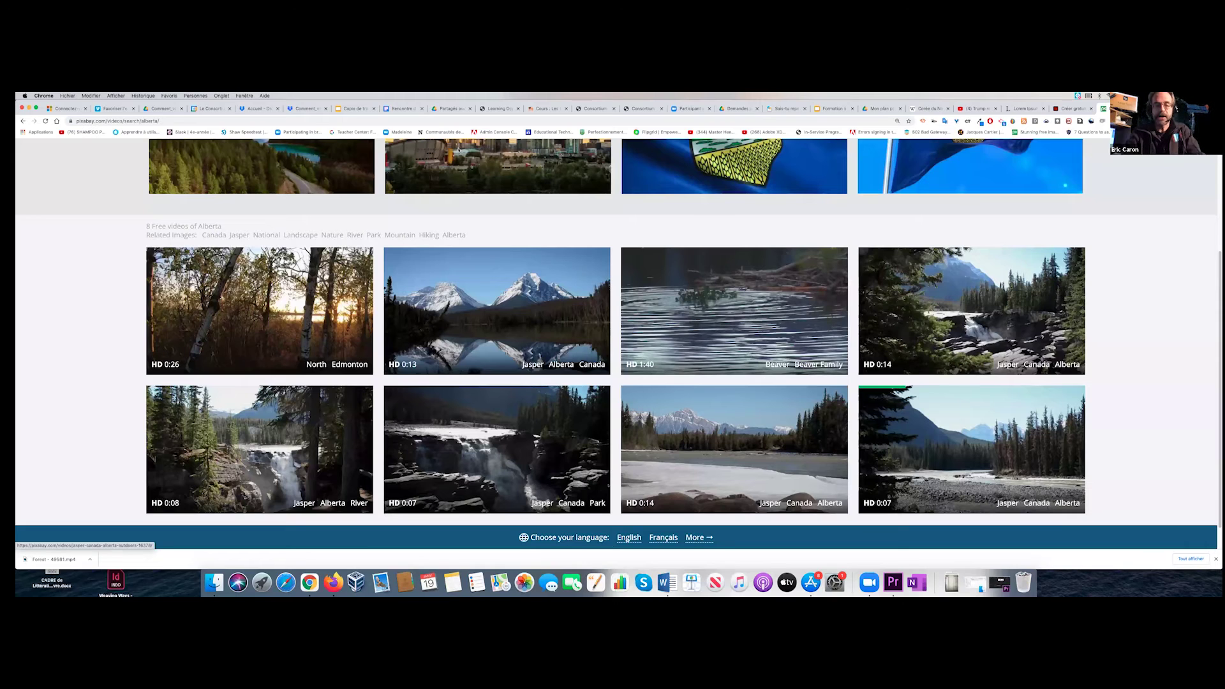
scroll(458, 150, "up", 5)
Open pexels.com and glance over its free stock photo and video home page.
key("super+l")
type("pexe")
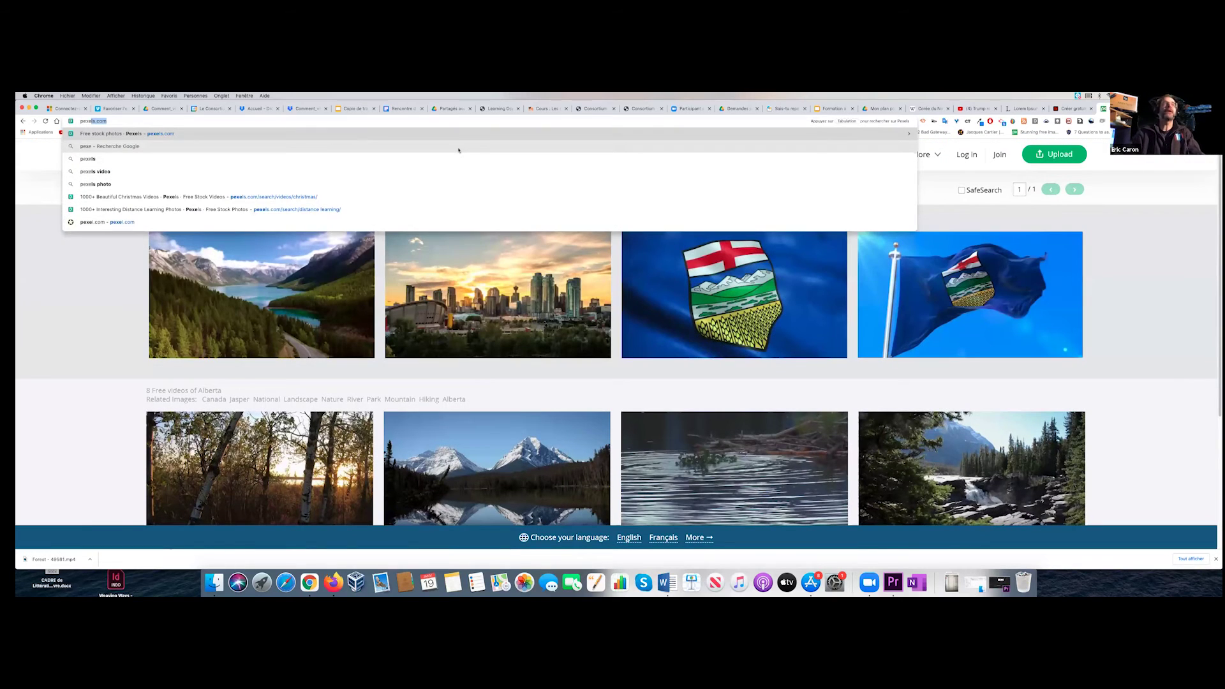
type("ls.co")
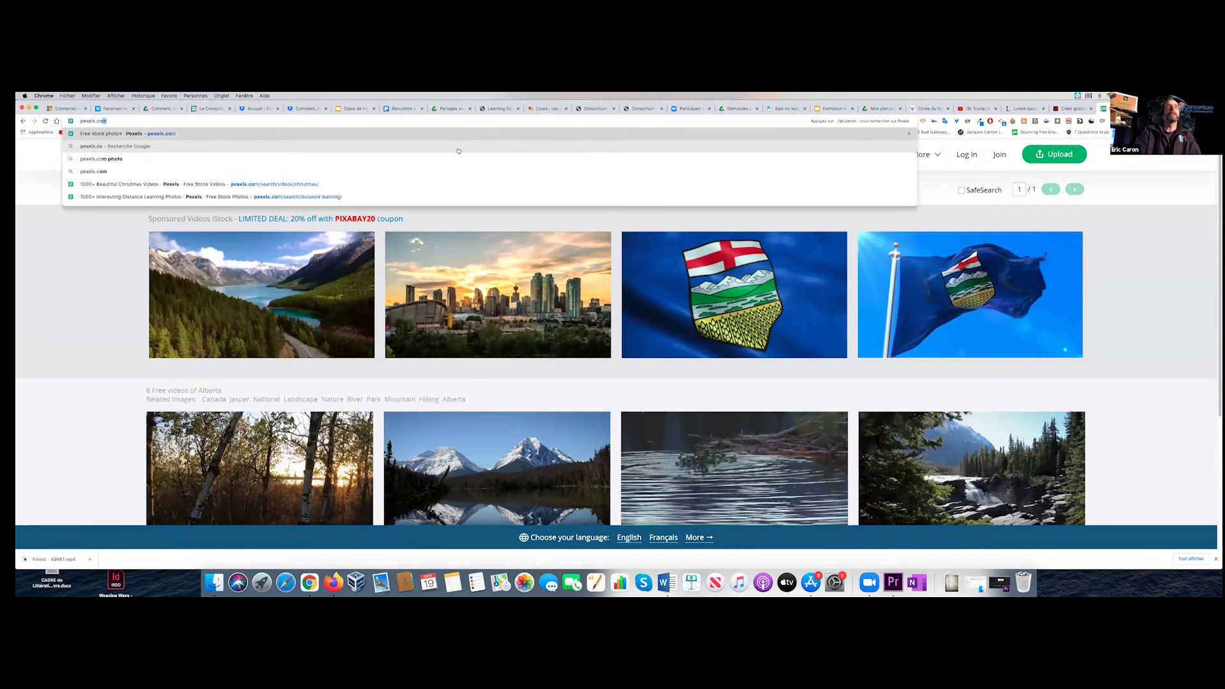
type("m")
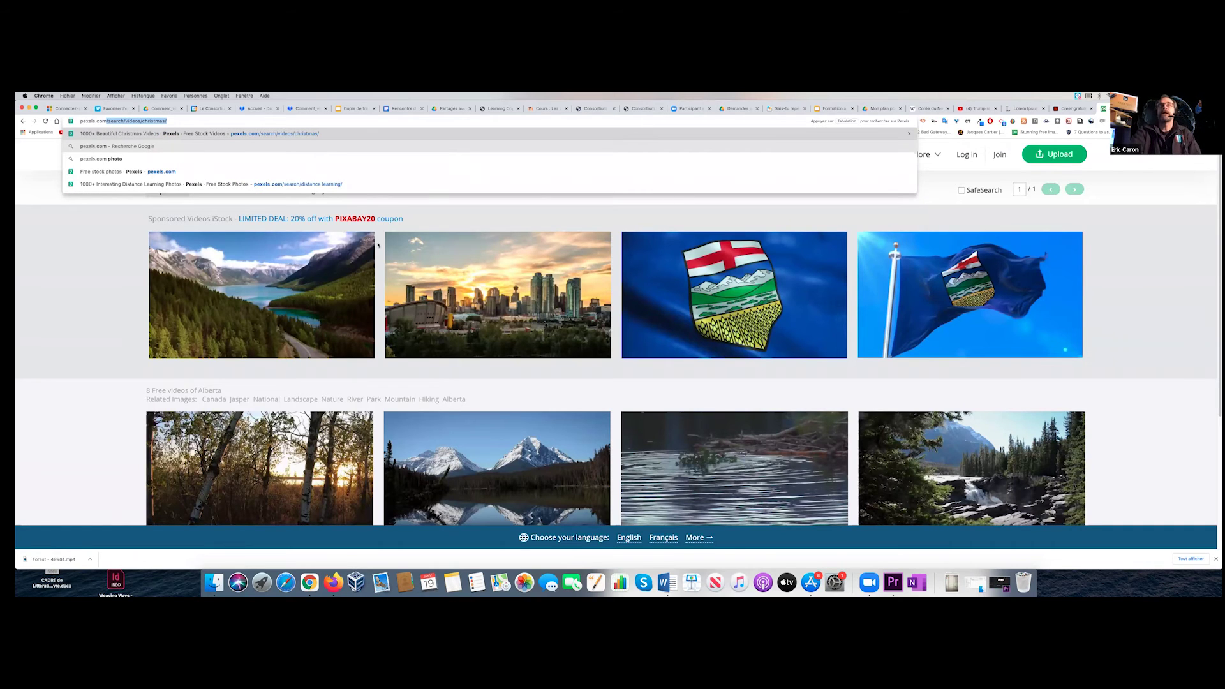
key("Return")
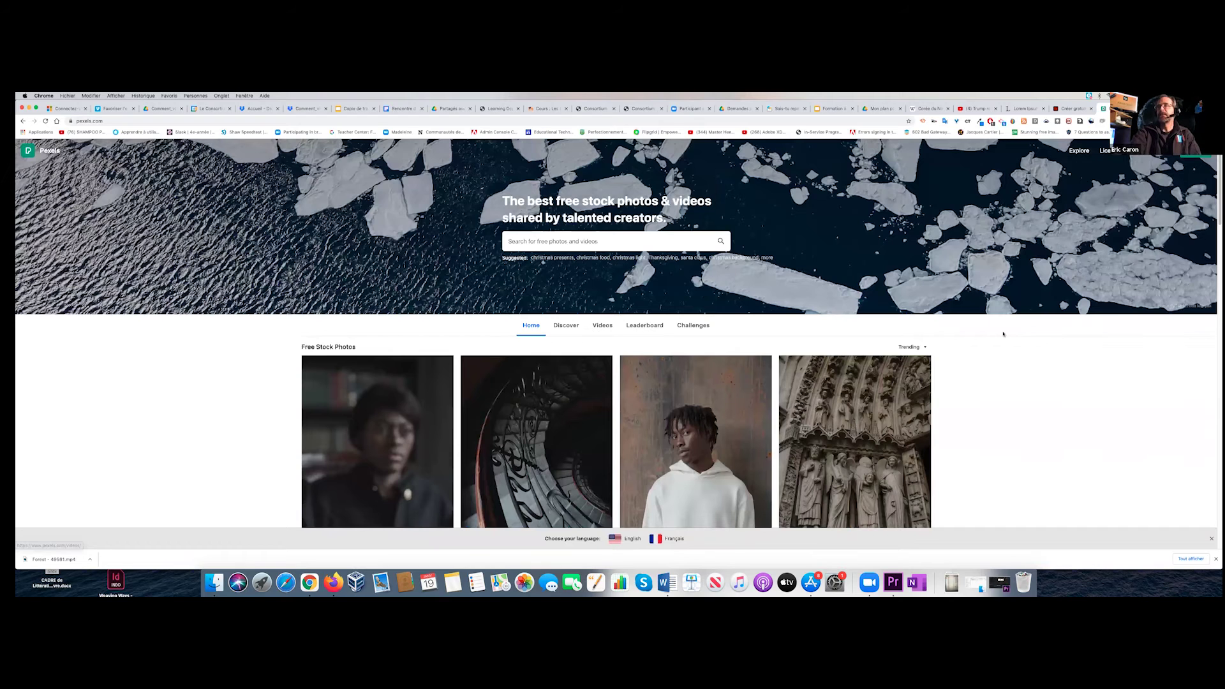
scroll(1003, 334, "down", 3)
scroll(1028, 162, "up", 3)
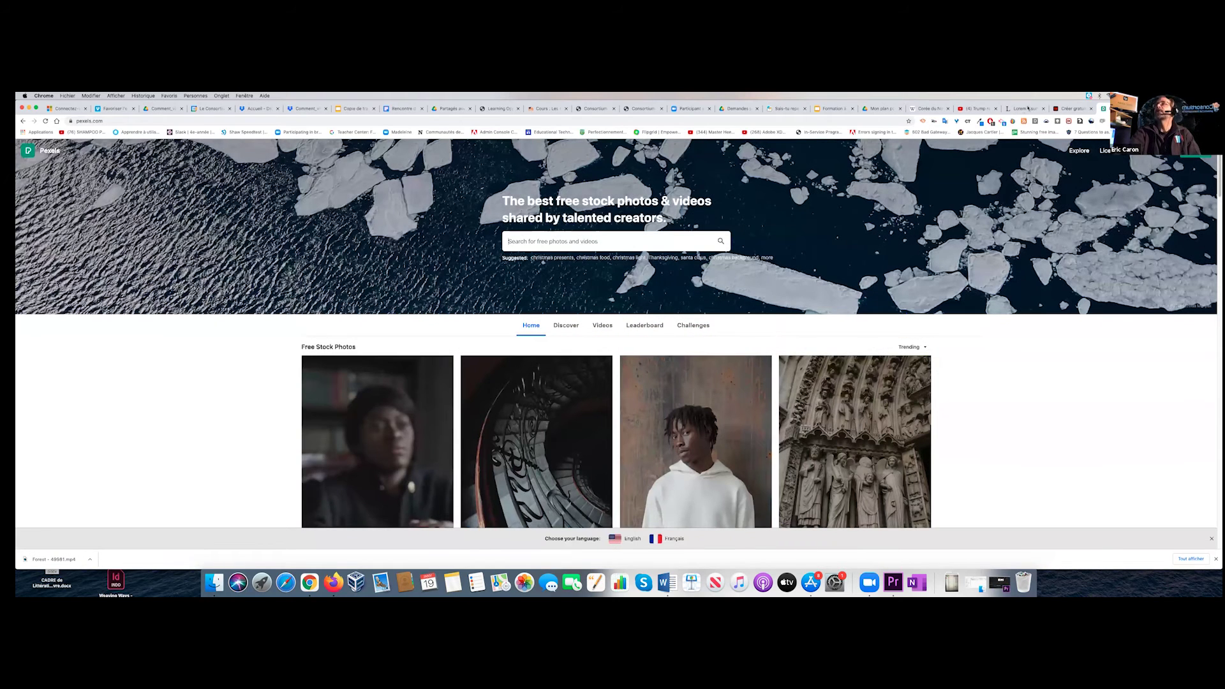
Return to the Spark video project and insert the forest MP4 from the Desktop folder (Bureau) as the first slide's video.
key("ctrl+shift+Tab")
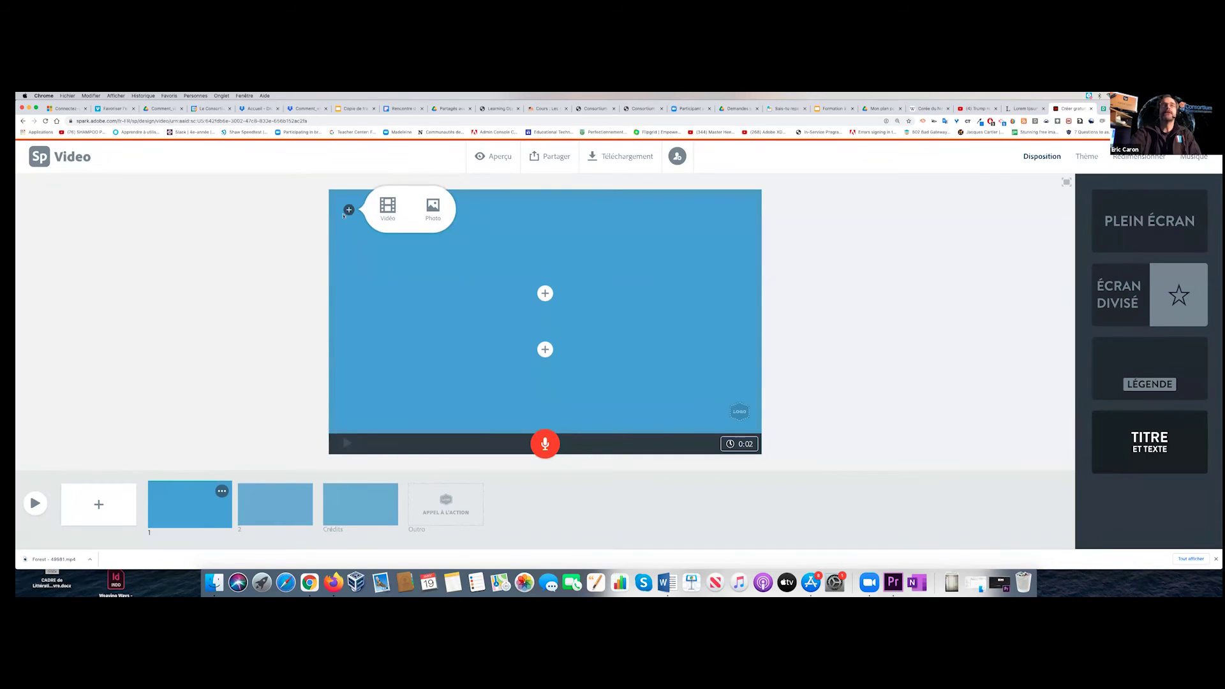
left_click(387, 206)
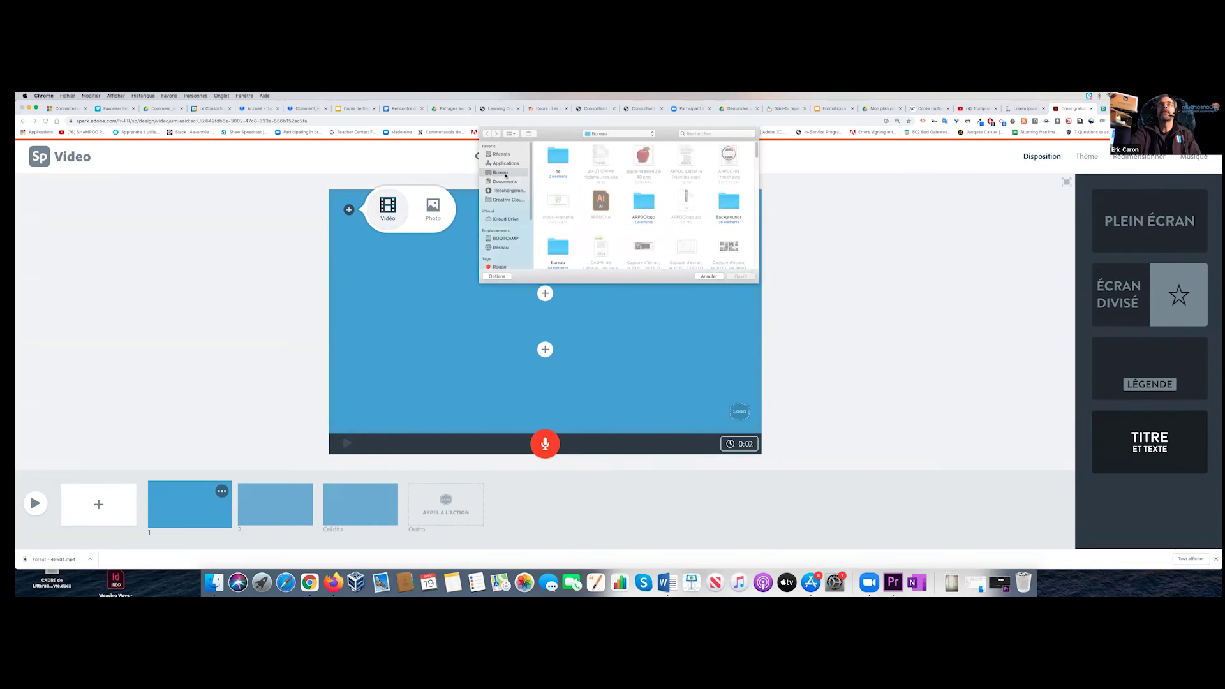
scroll(643, 187, "down", 5)
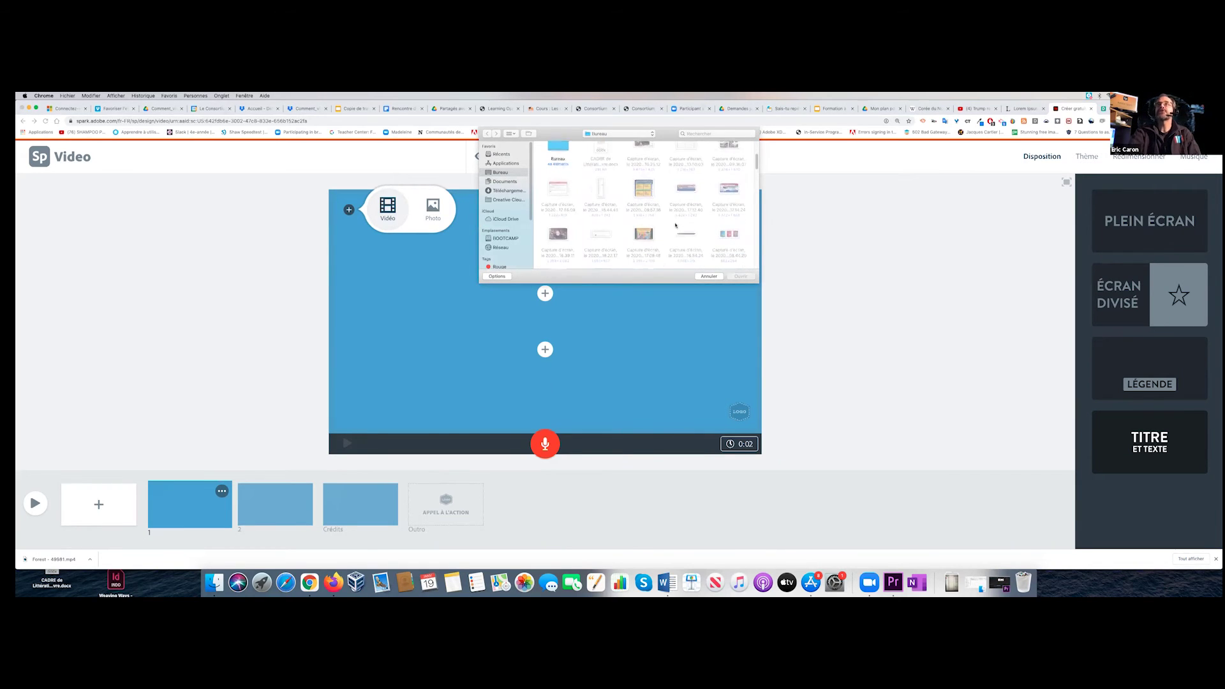
scroll(676, 226, "down", 5)
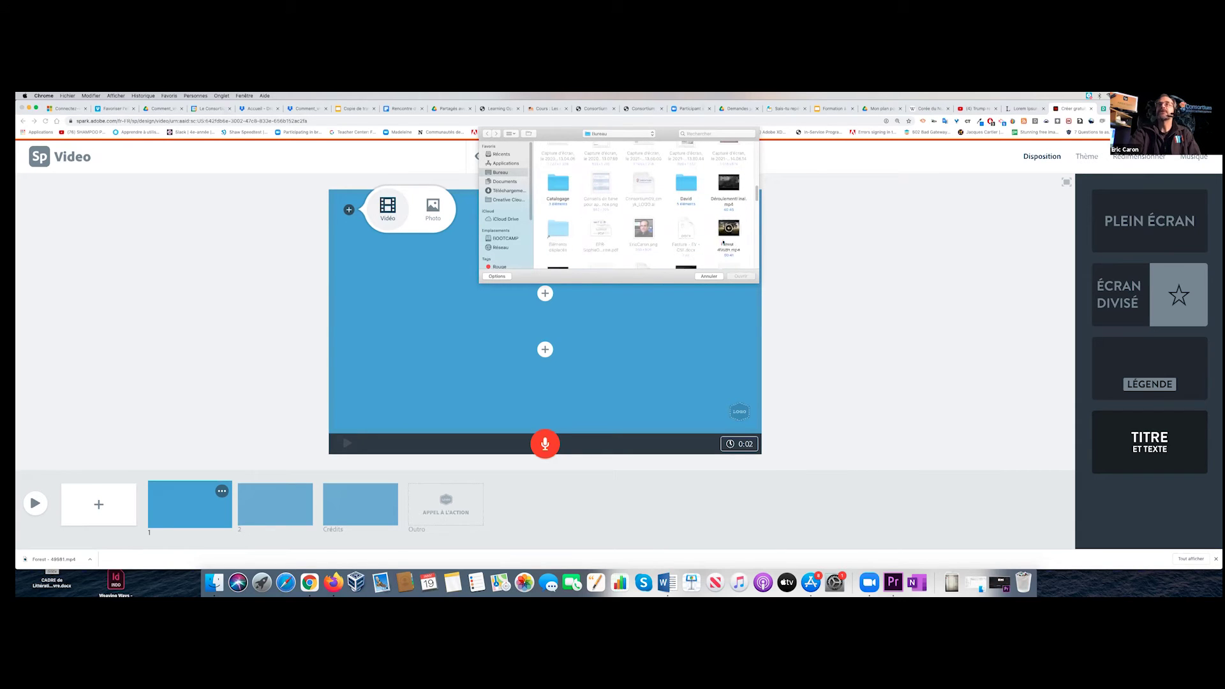
left_click(728, 230)
left_click(740, 276)
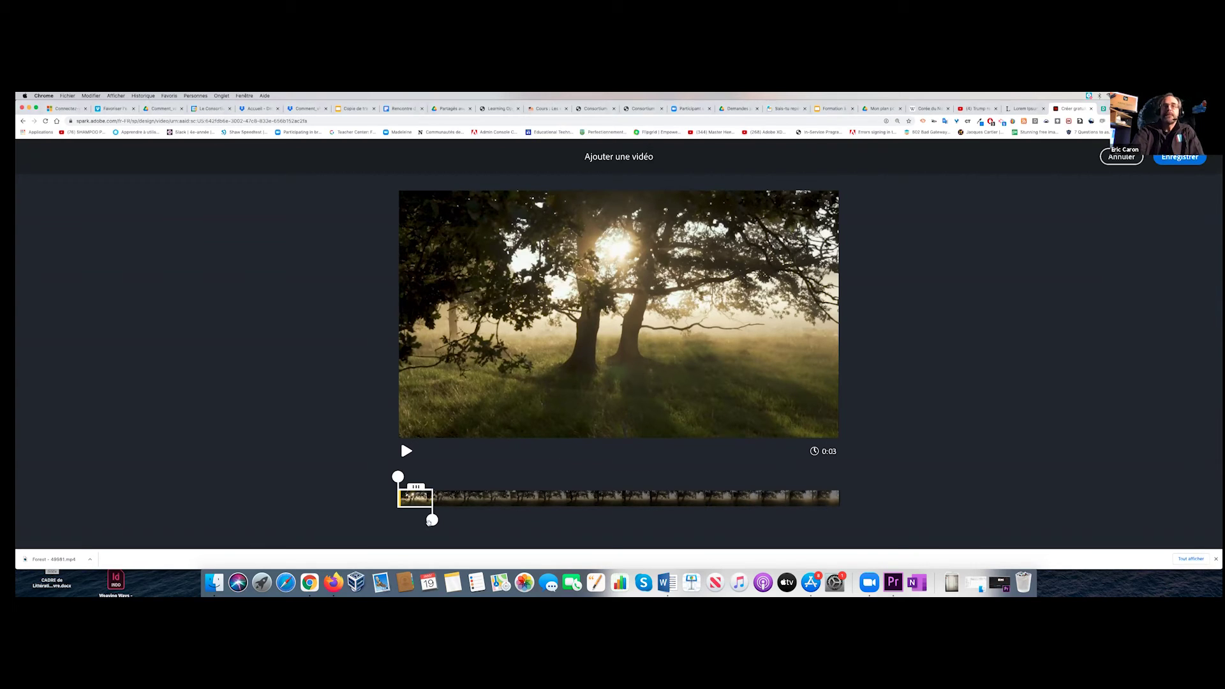
Trim the forest clip to its first 30 seconds and save it to the slide.
left_click_drag(432, 519, 720, 519)
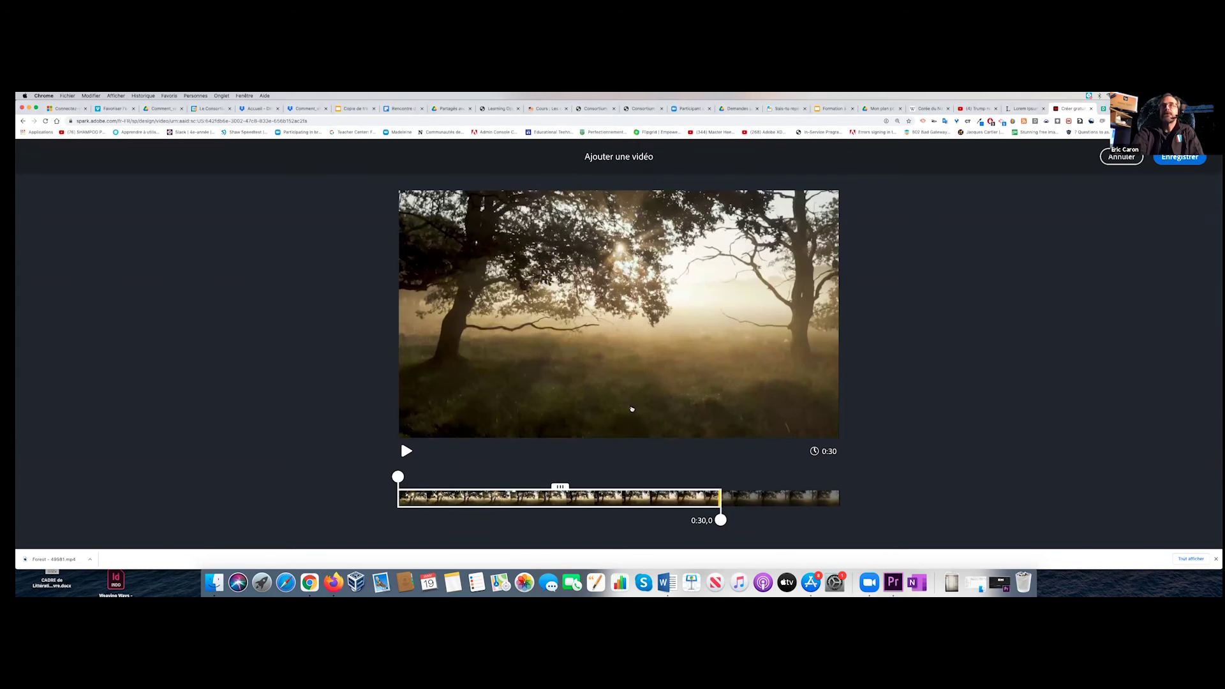
left_click(622, 404)
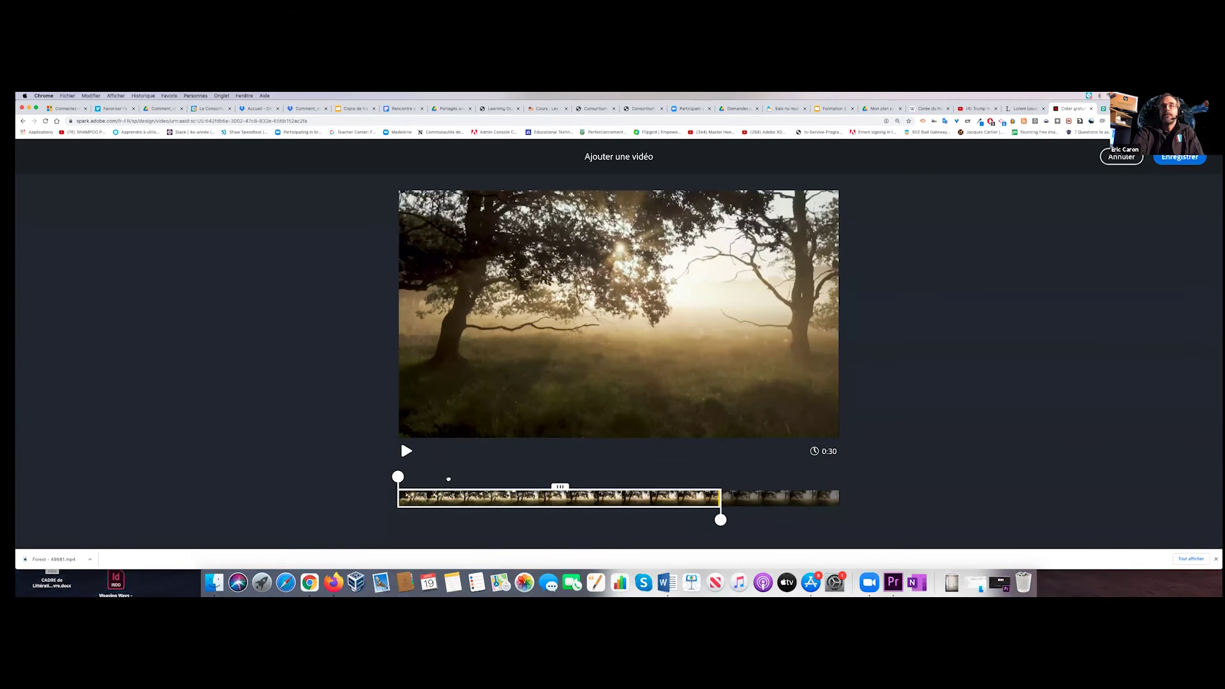
left_click(489, 478)
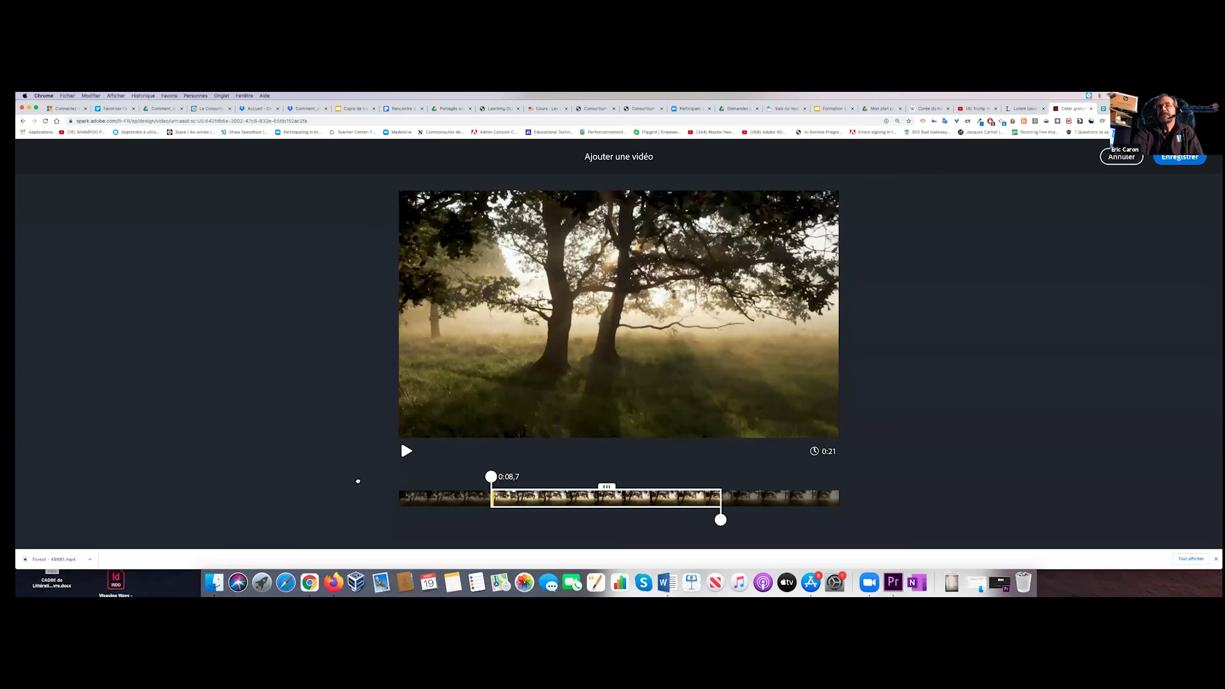
left_click_drag(490, 476, 514, 477)
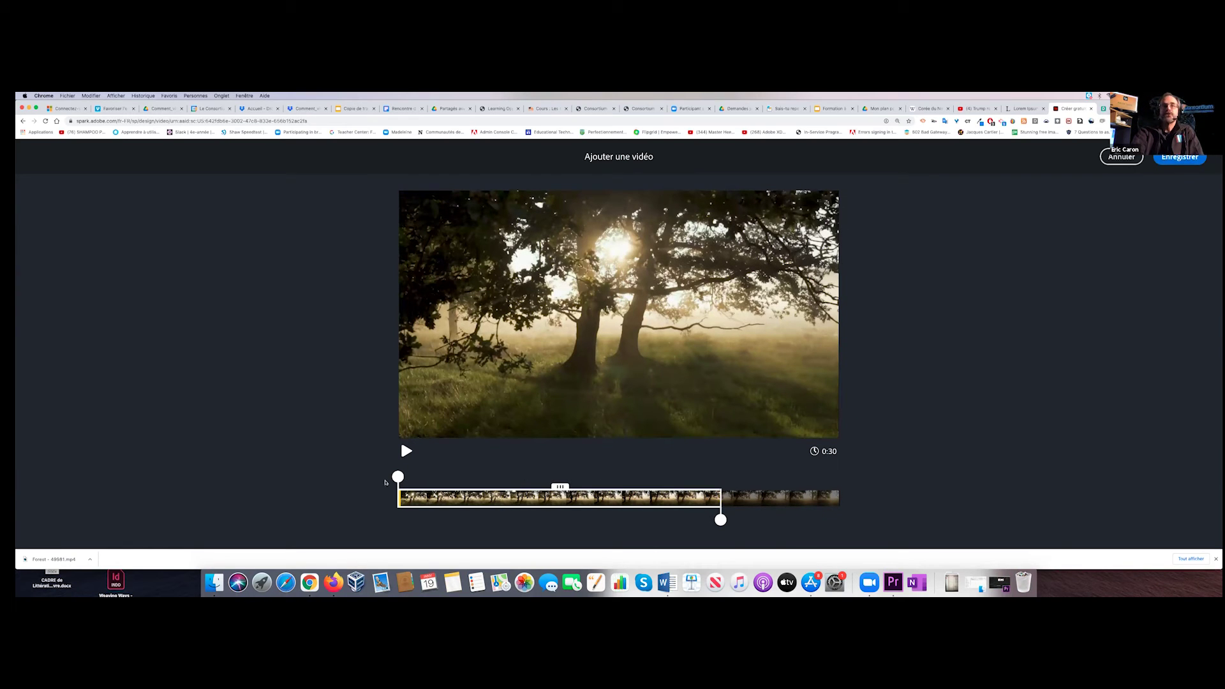
left_click_drag(719, 520, 649, 520)
left_click(1173, 158)
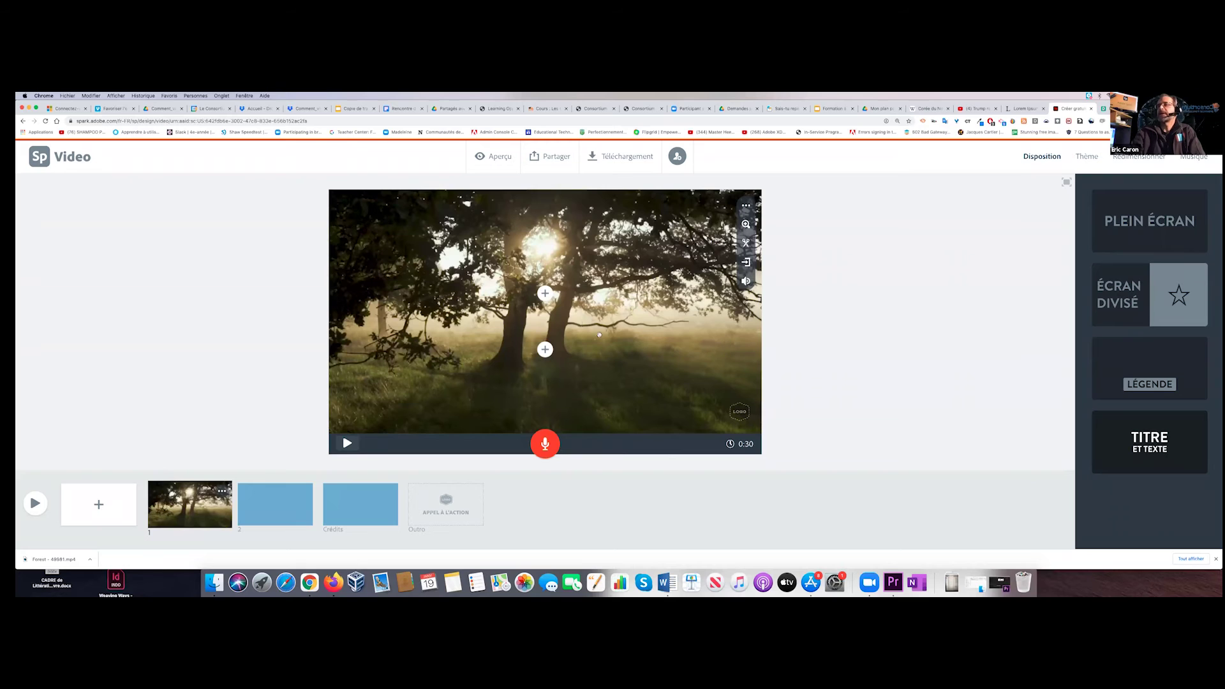
Add the title "Mon rêve" over the forest video on the first slide.
left_click(545, 293)
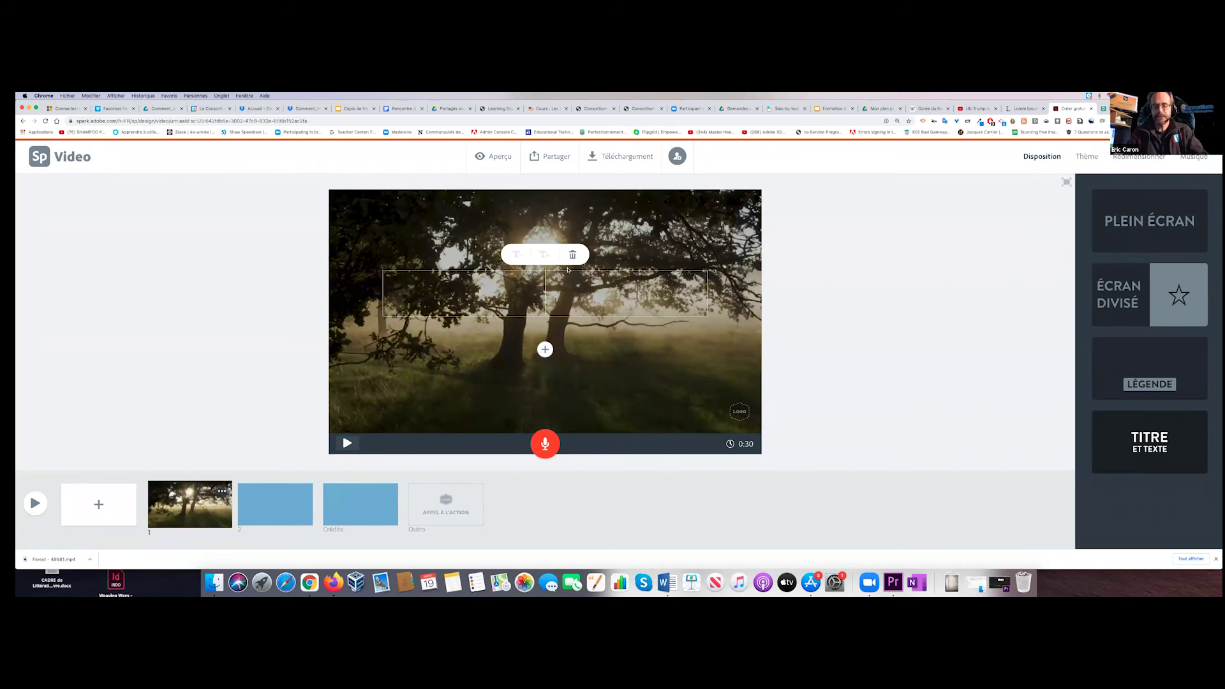
type("Mon")
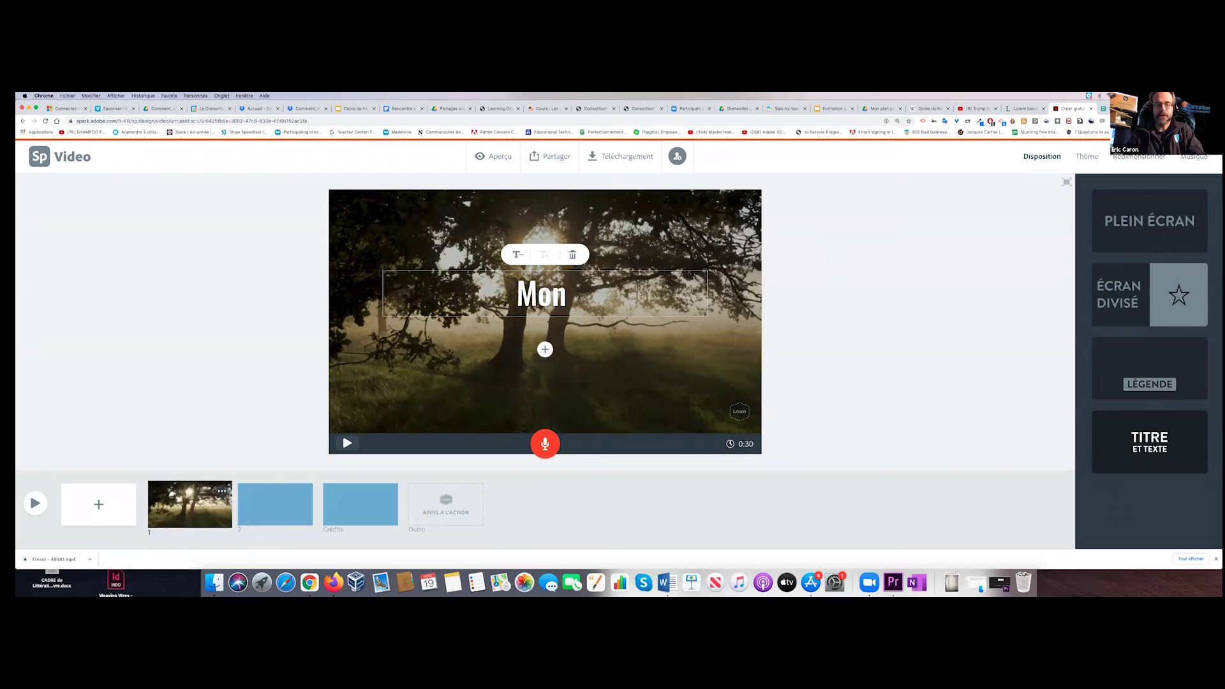
type(" rêve")
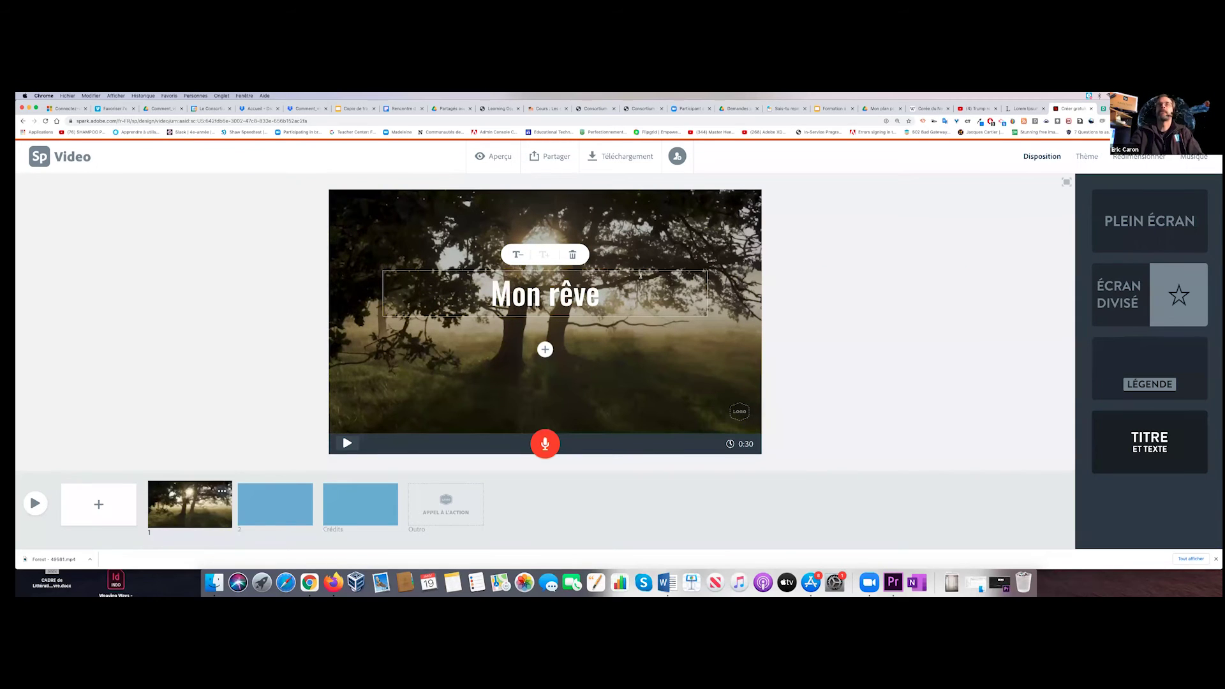
left_click(825, 298)
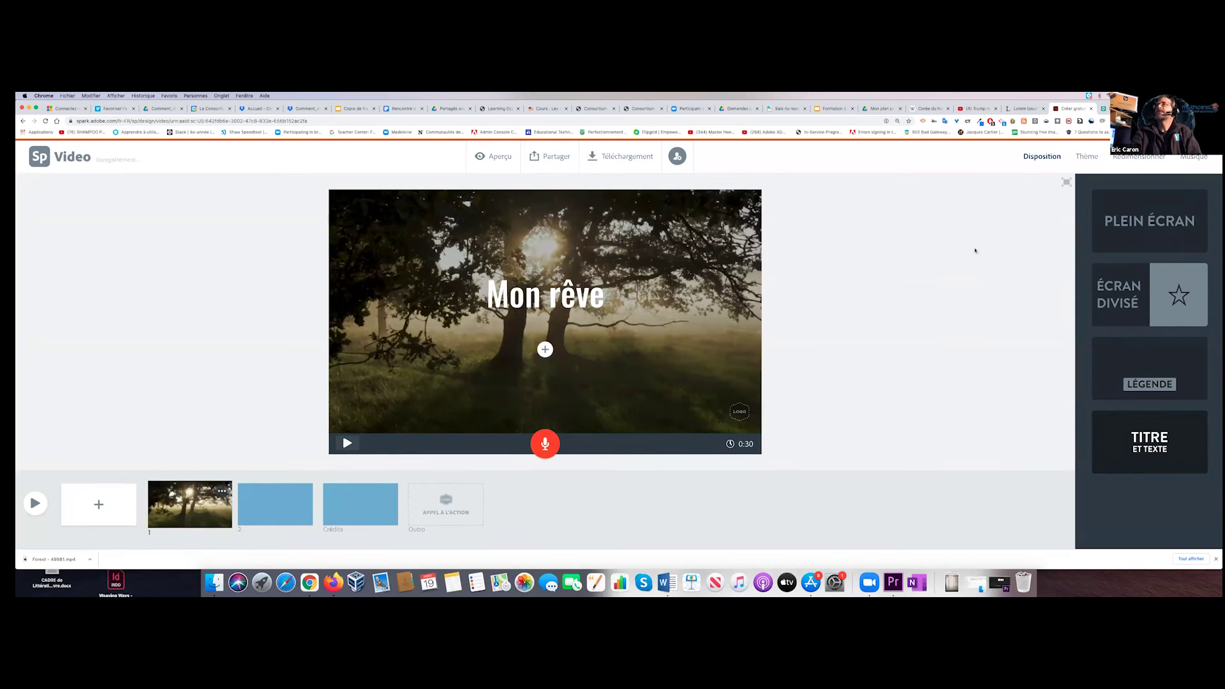
Add a byline reading "par" and the author's full name beneath the first slide's title, and preview the slide.
left_click(545, 349)
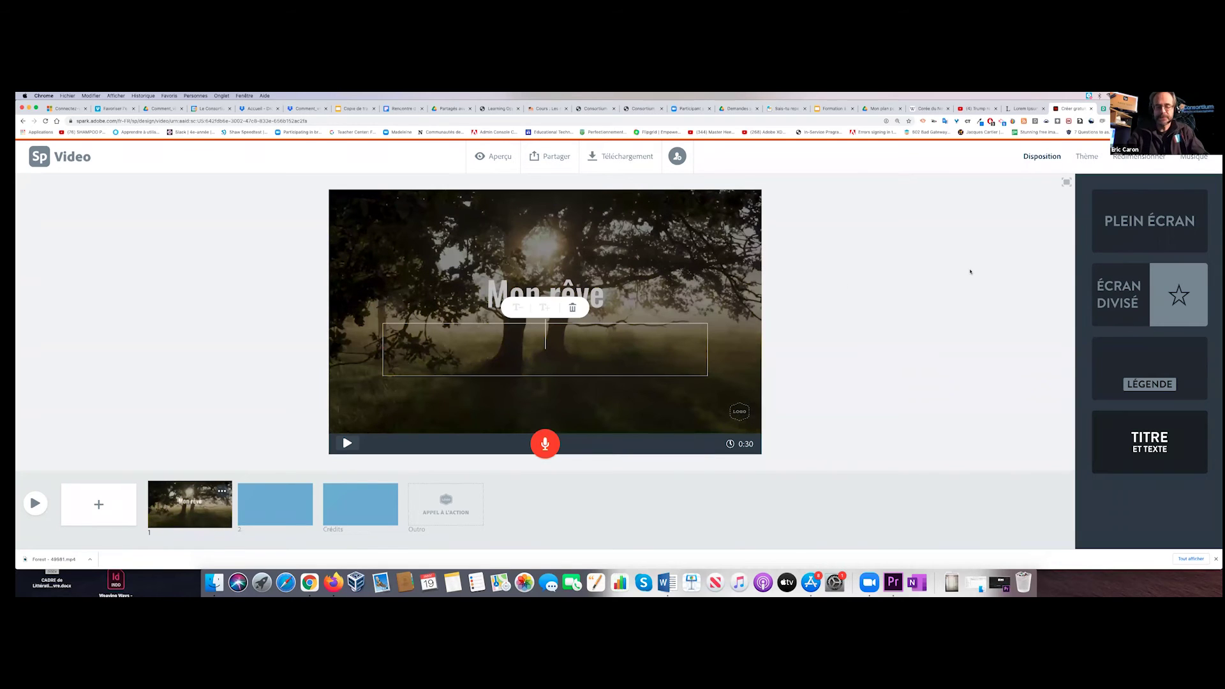
type("par Éric ")
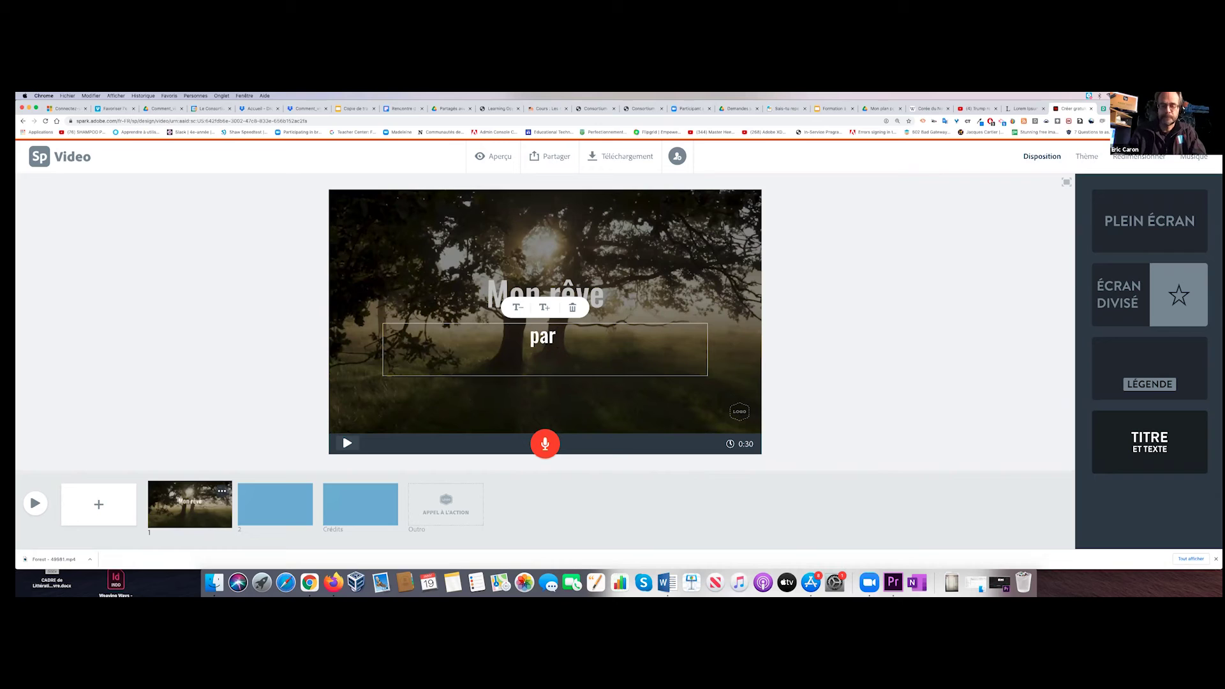
type("Caron")
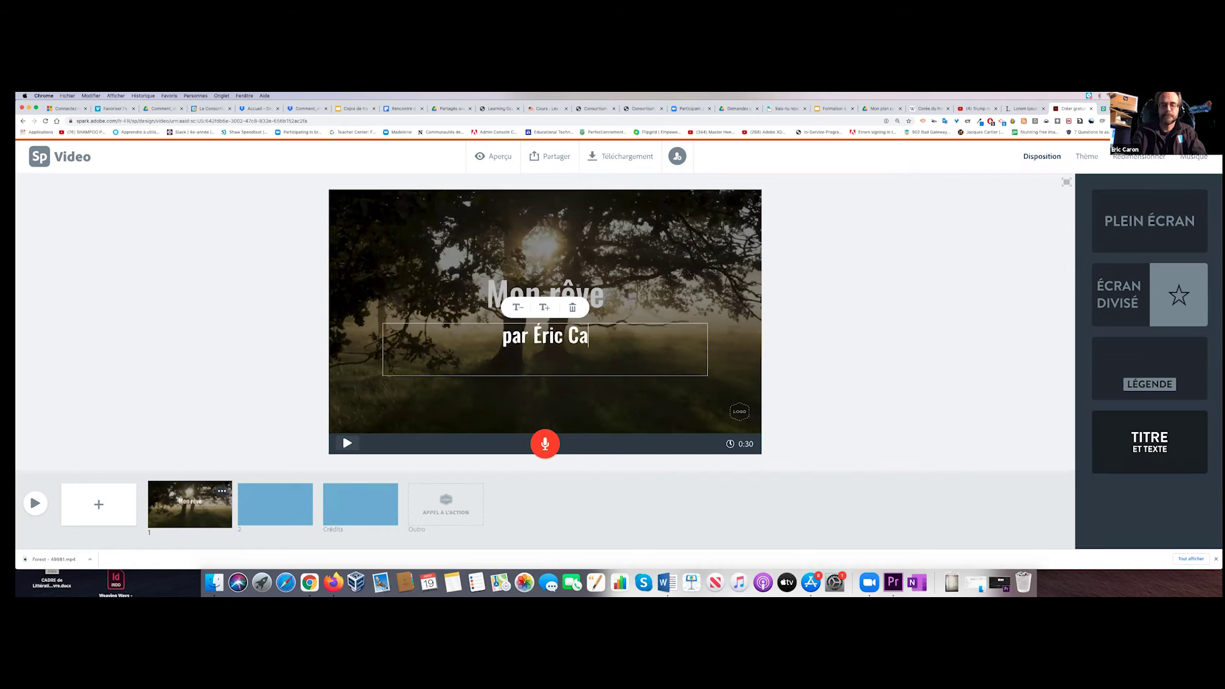
left_click(884, 345)
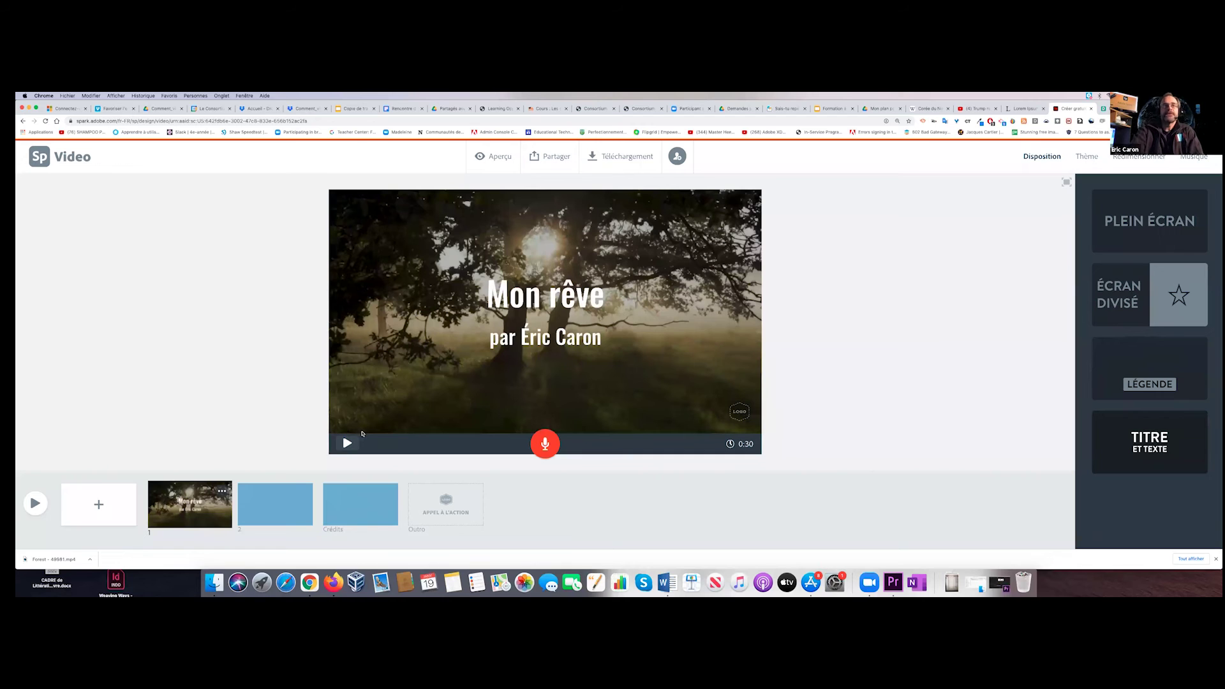
left_click(346, 443)
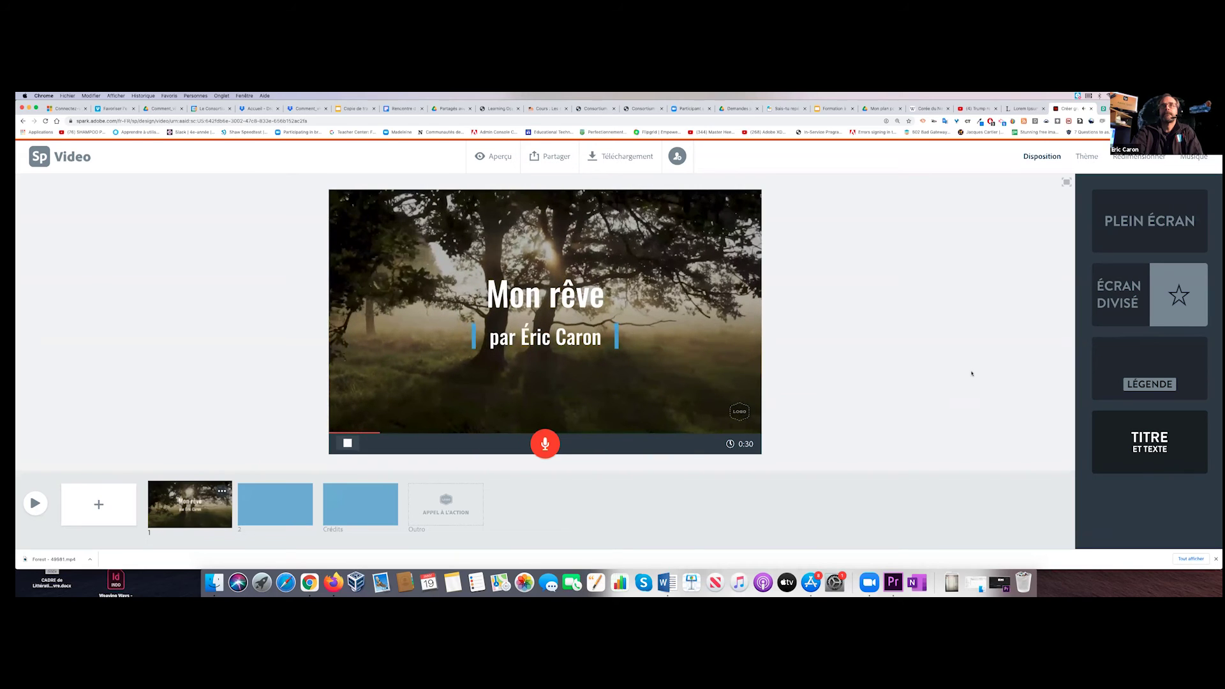
left_click(346, 444)
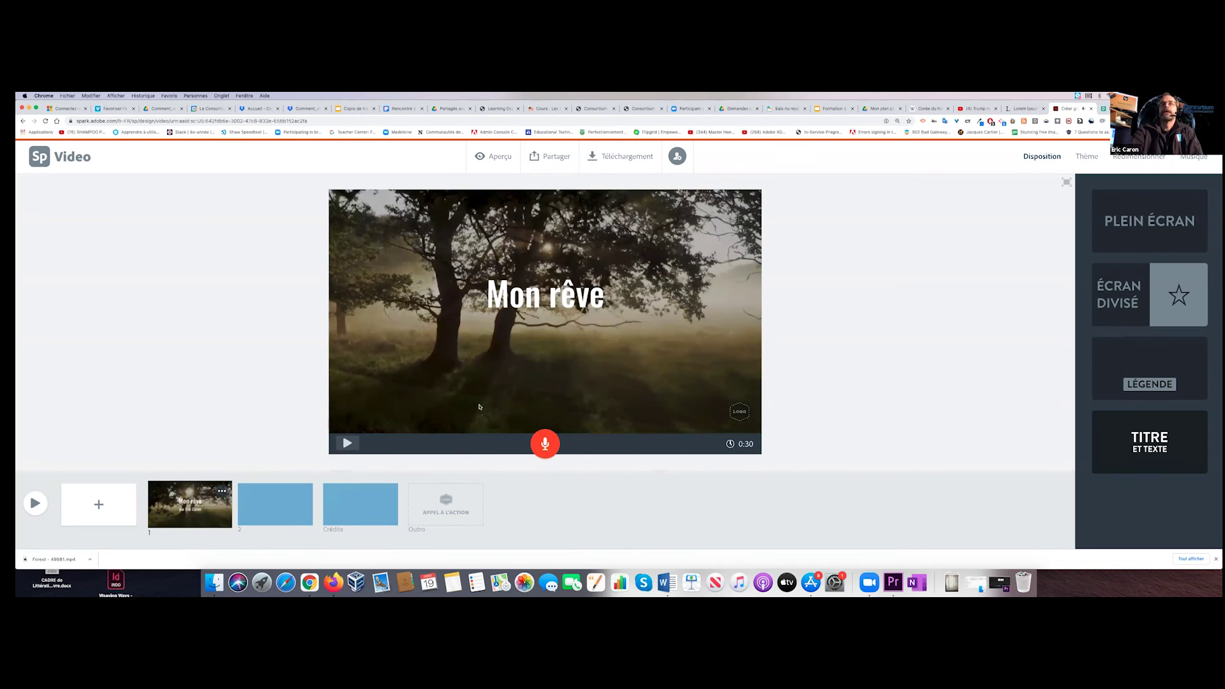
Search the free photos for "Rome" and fill the second slide with the close-up of the Colosseum arches against a blue sky.
left_click(294, 511)
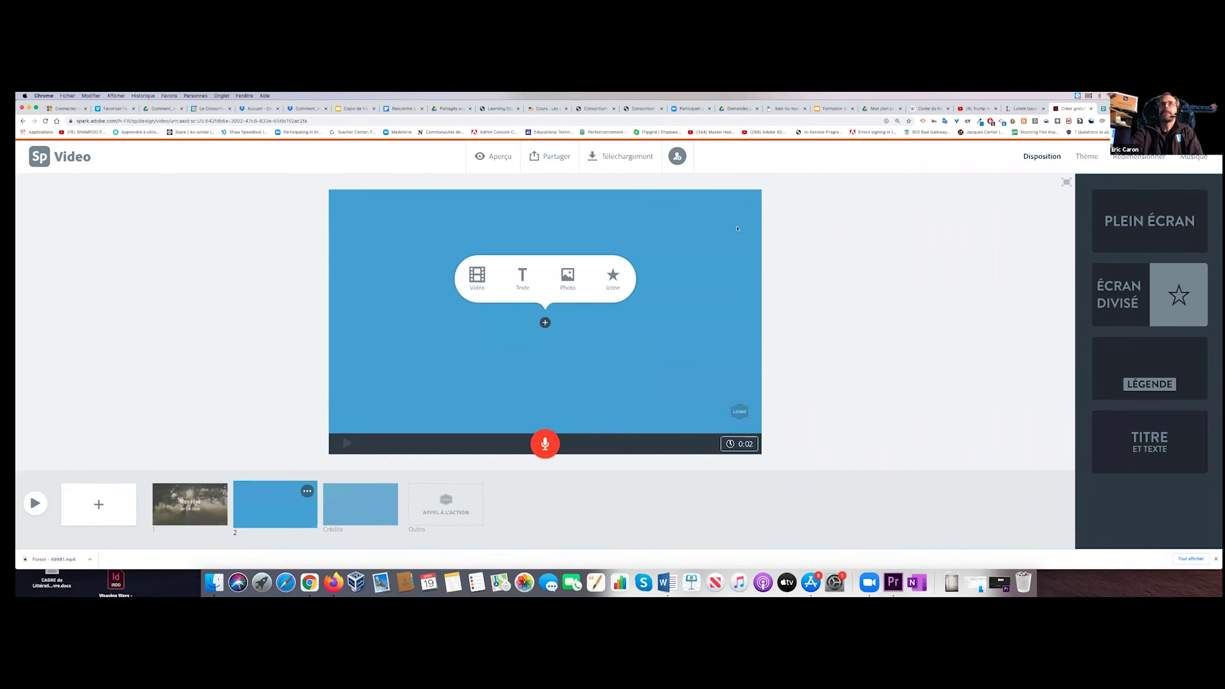
left_click(567, 276)
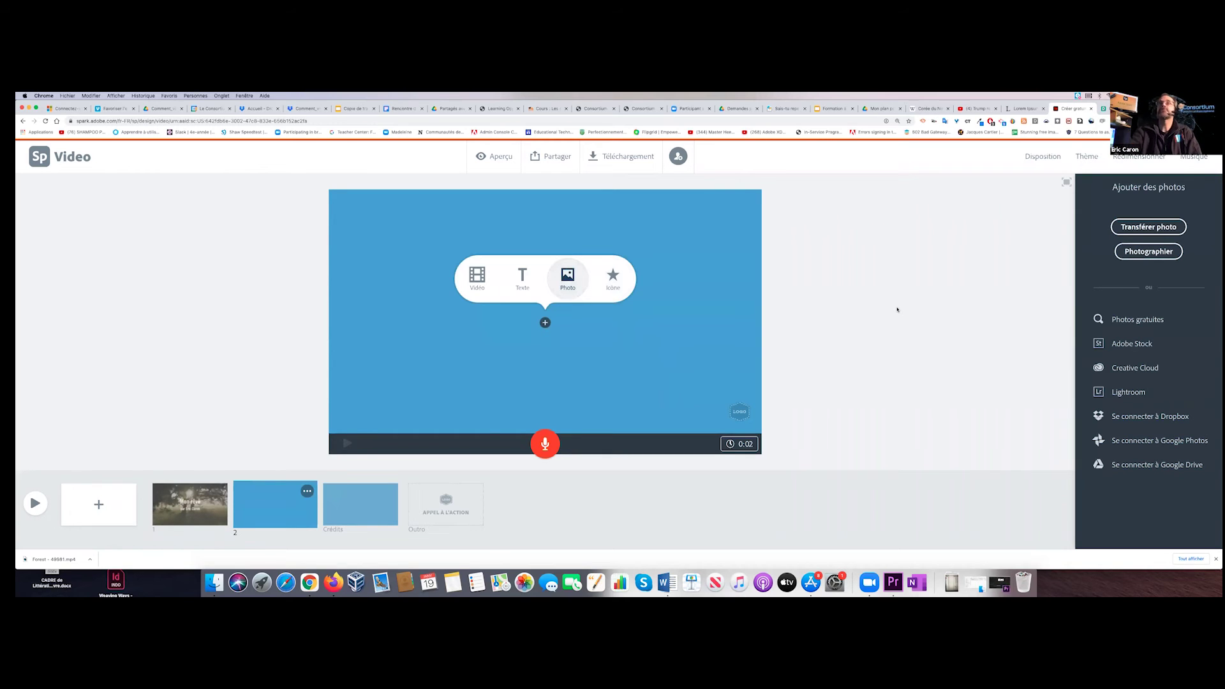
left_click(1166, 321)
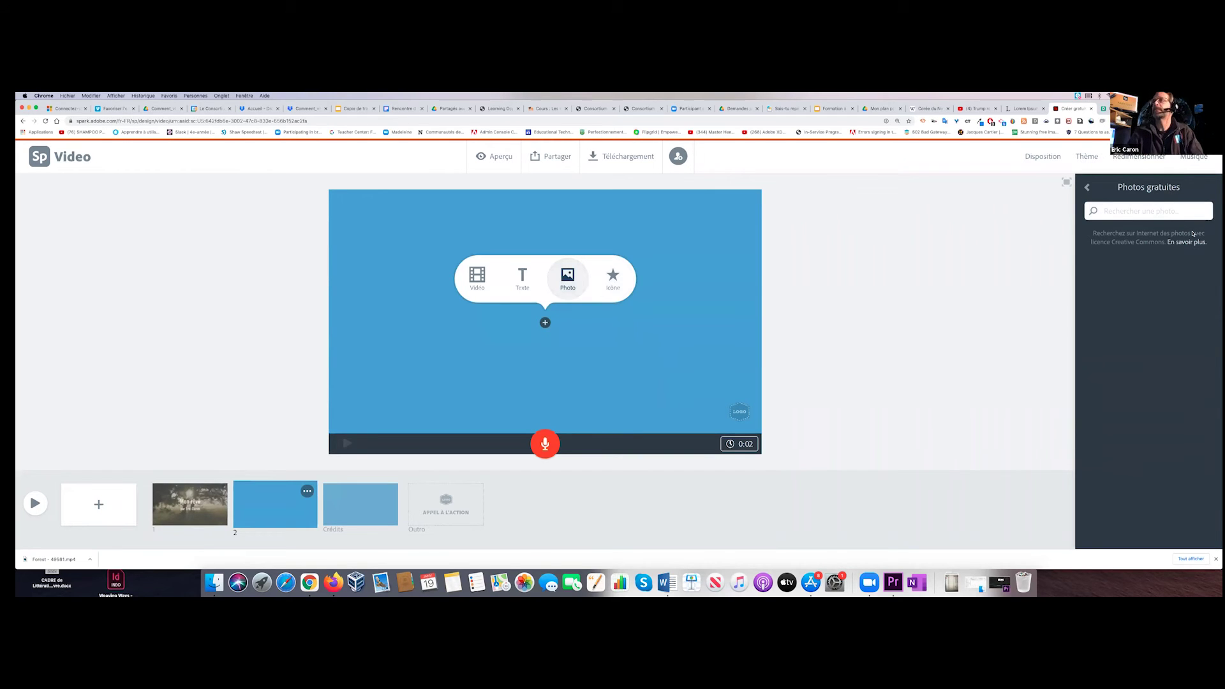
left_click(1128, 205)
type("Rome")
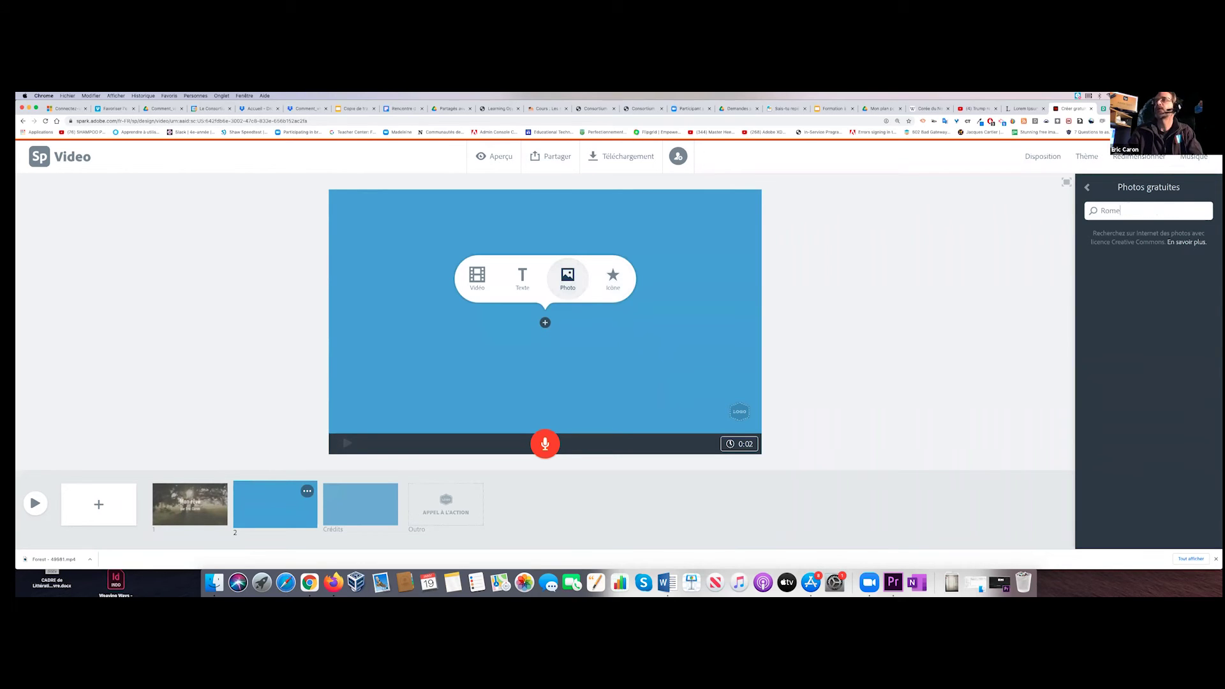
key("Return")
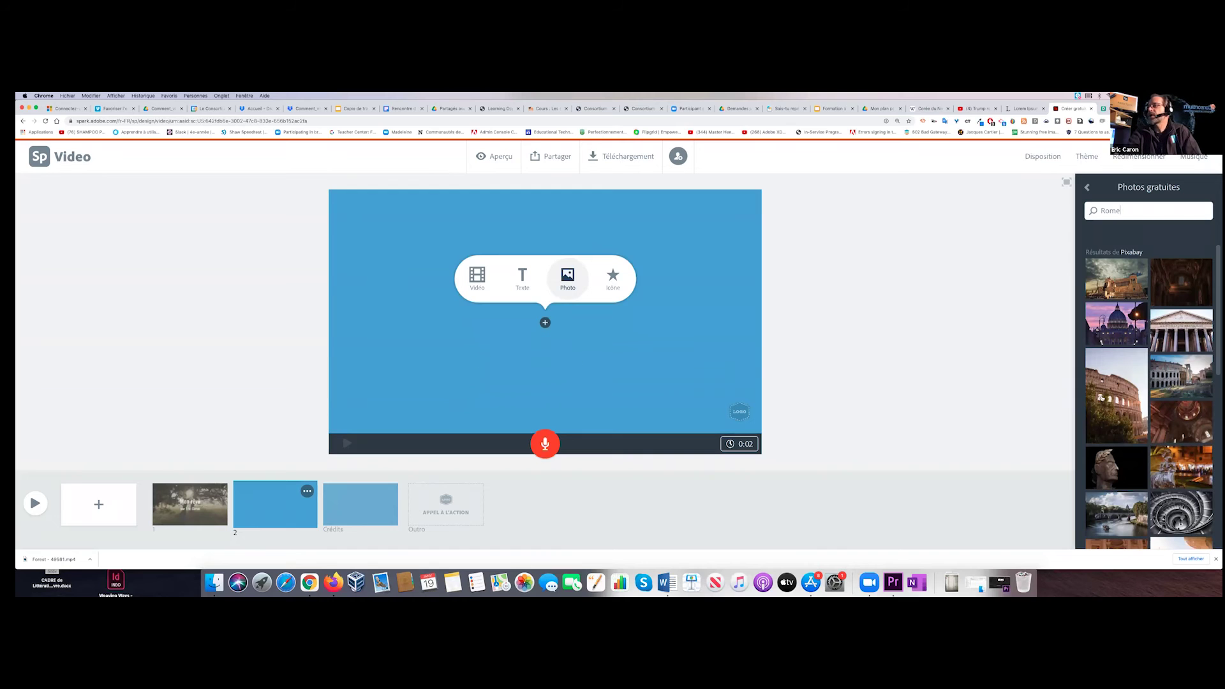
scroll(1139, 383, "down", 2)
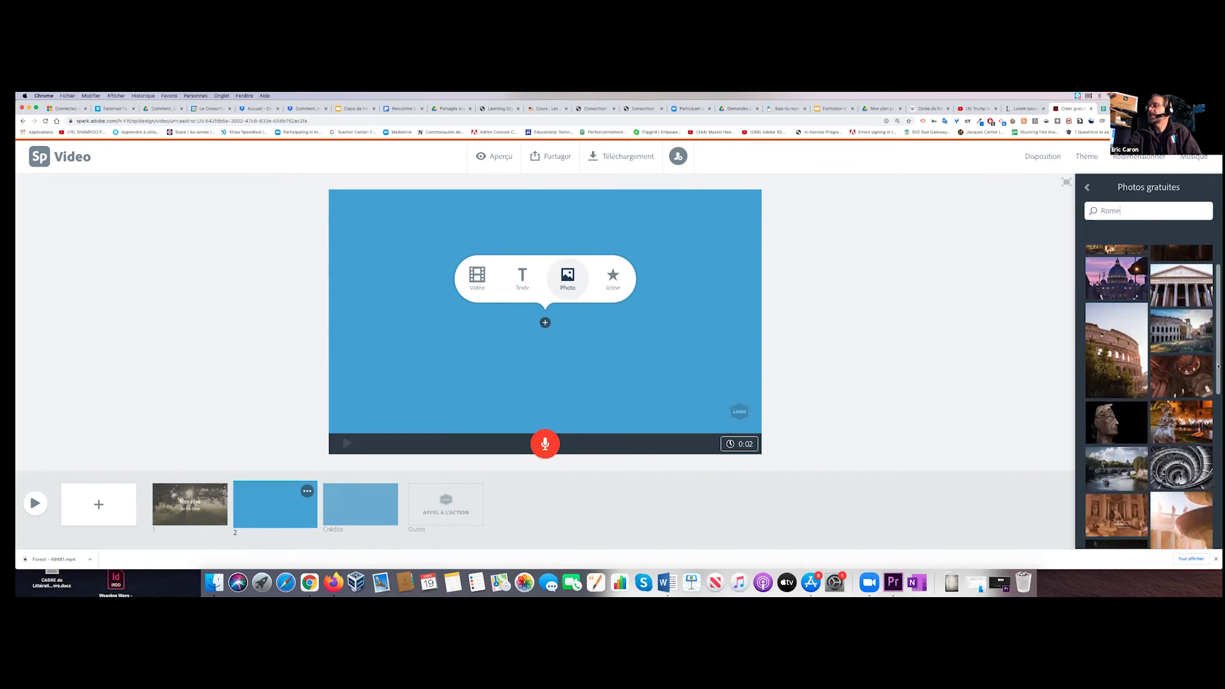
scroll(1165, 354, "down", 5)
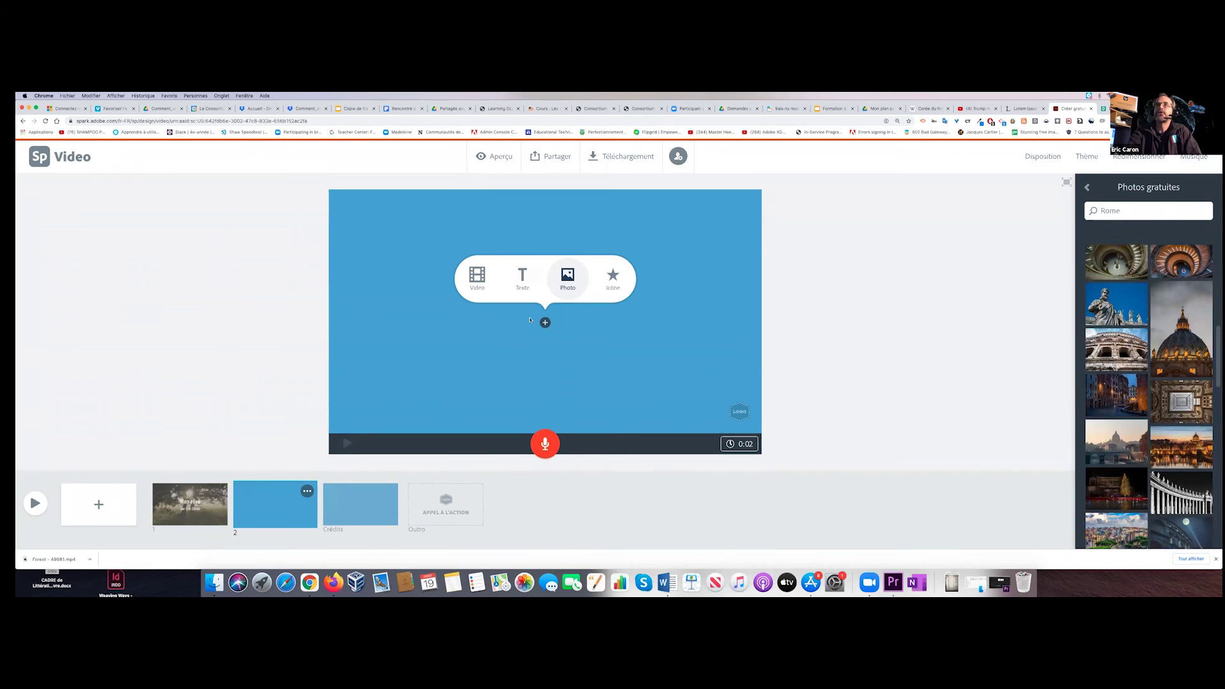
left_click(1100, 361)
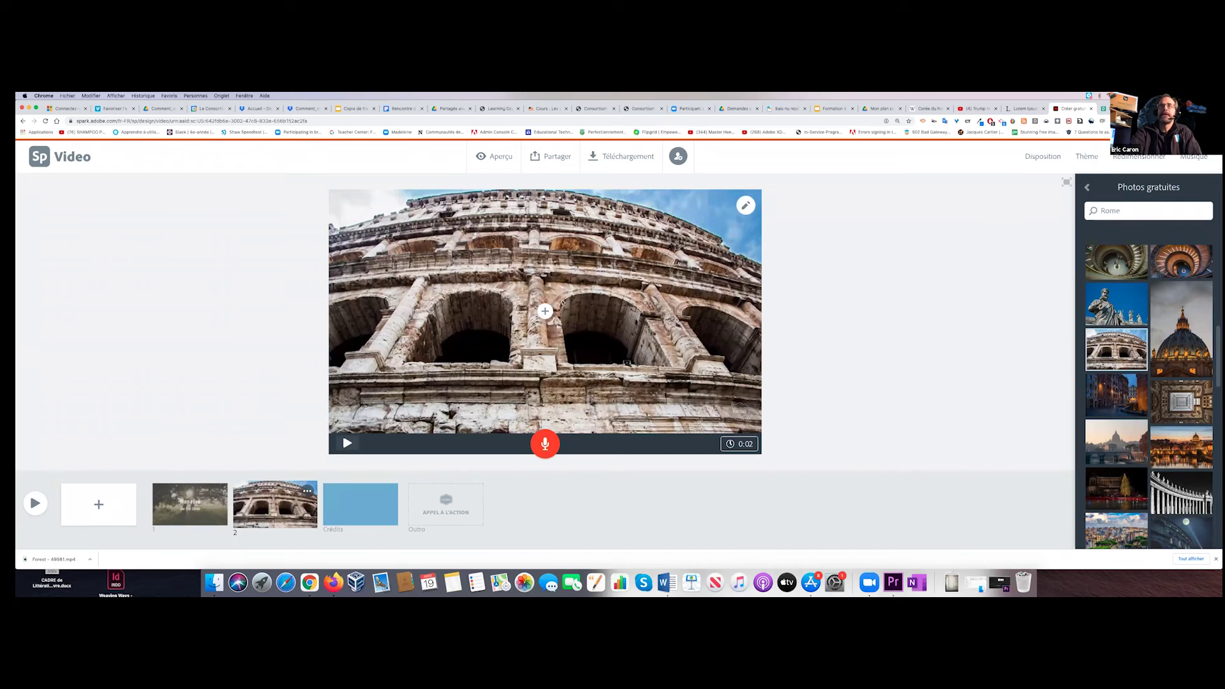
Add the text "Retourner à Rome!" over the Colosseum photo on the second slide.
left_click(545, 310)
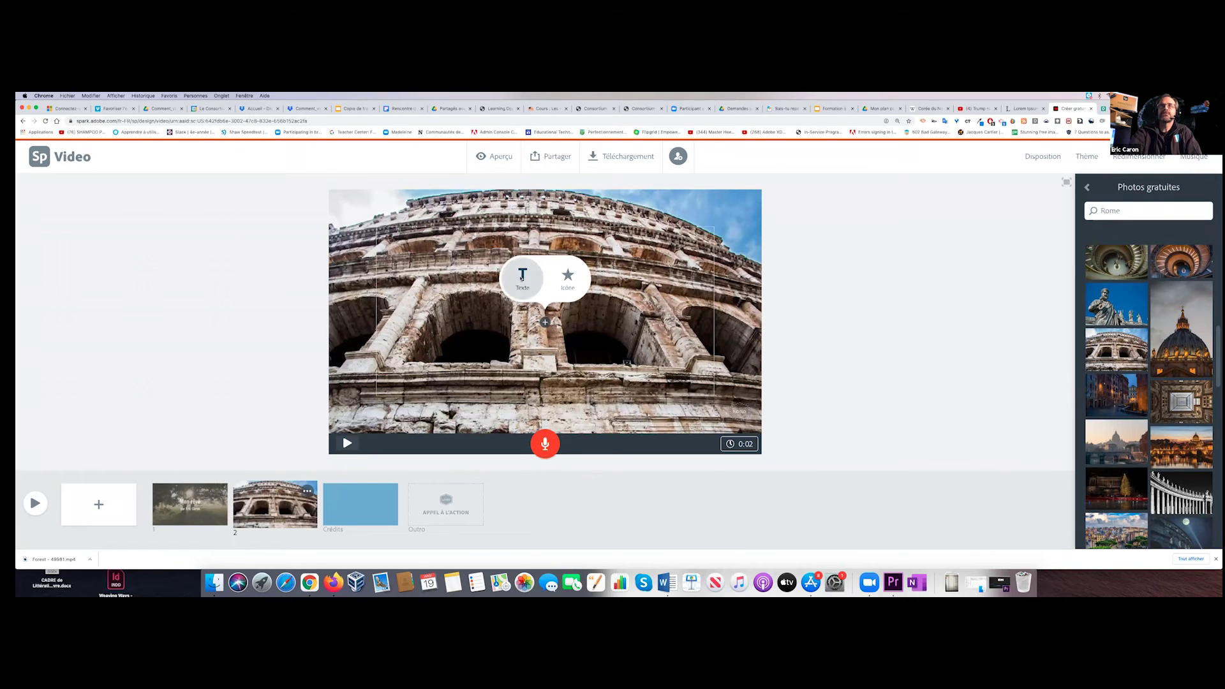
left_click(522, 278)
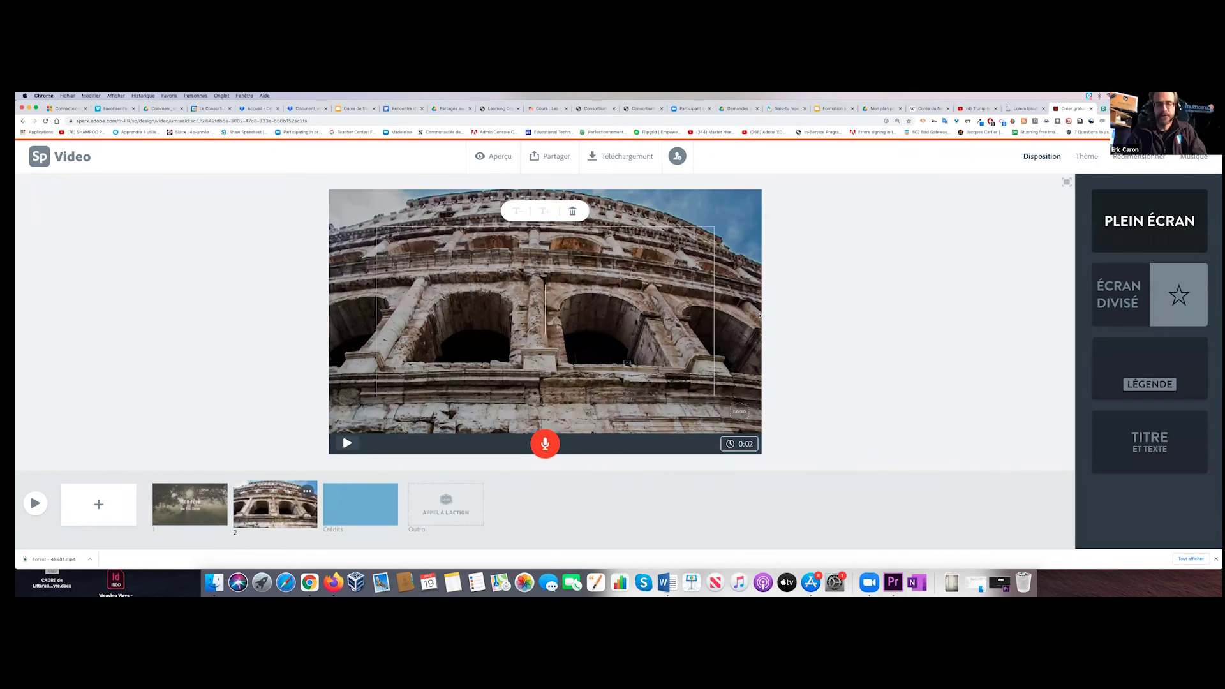
type("Reto")
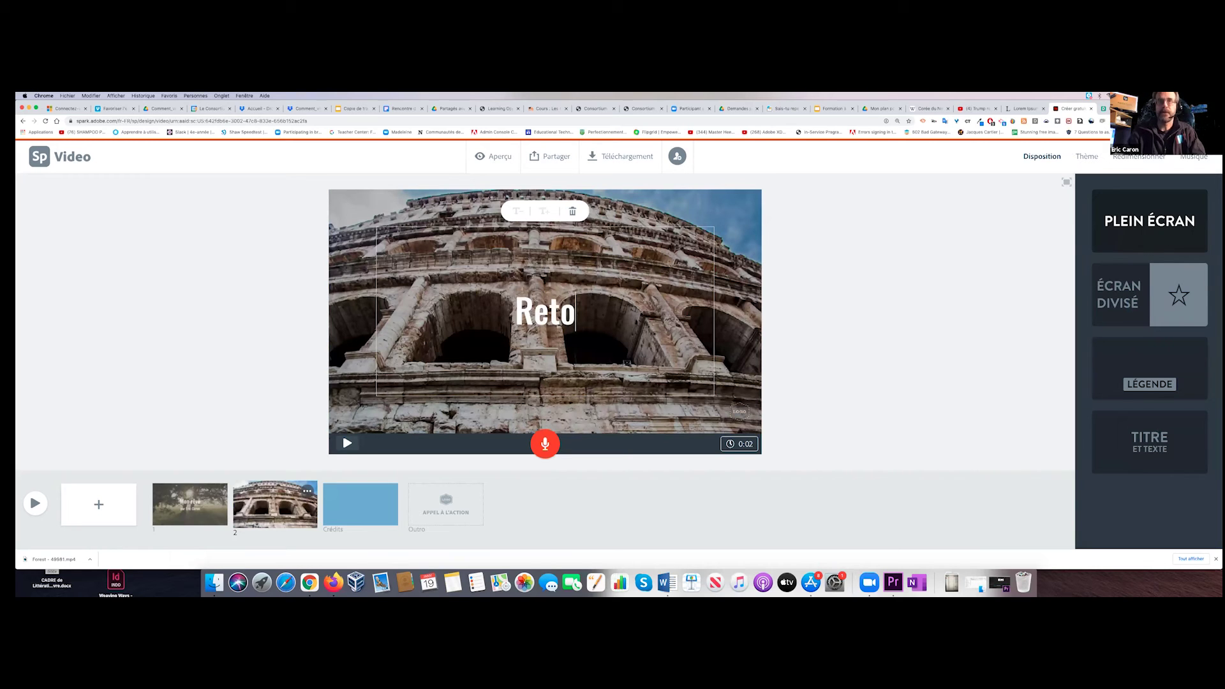
type("urner à Rome!")
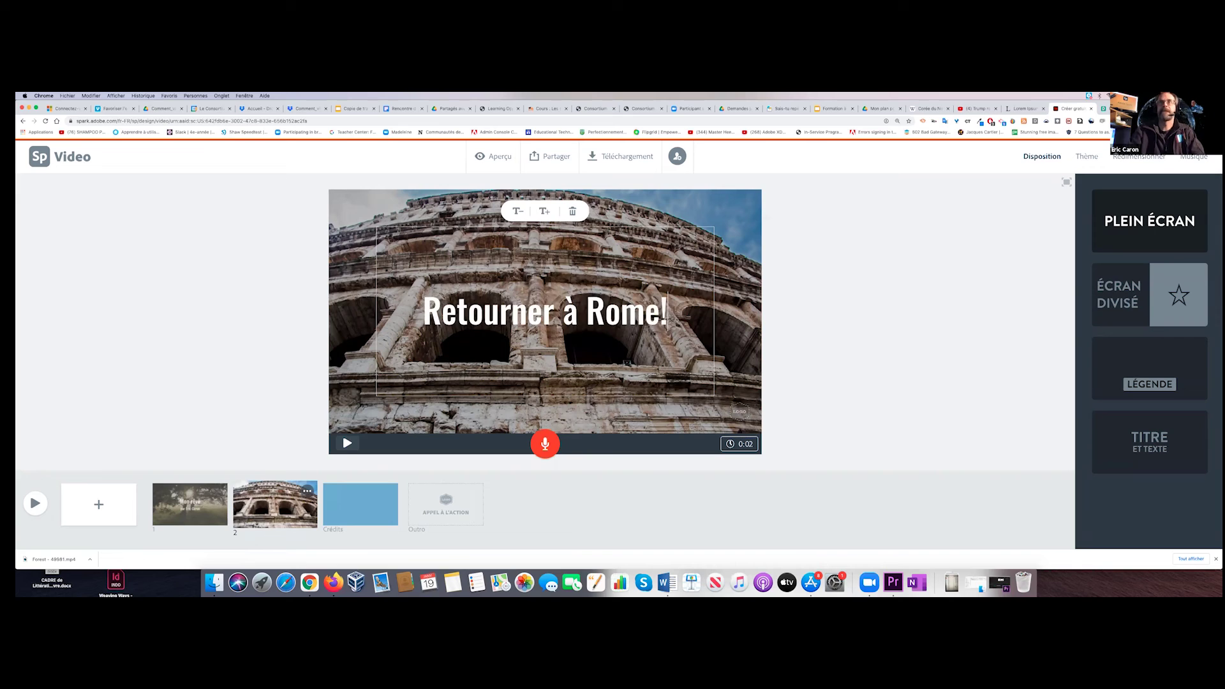
Set the second slide's duration to 7 seconds.
left_click(749, 445)
left_click(743, 444)
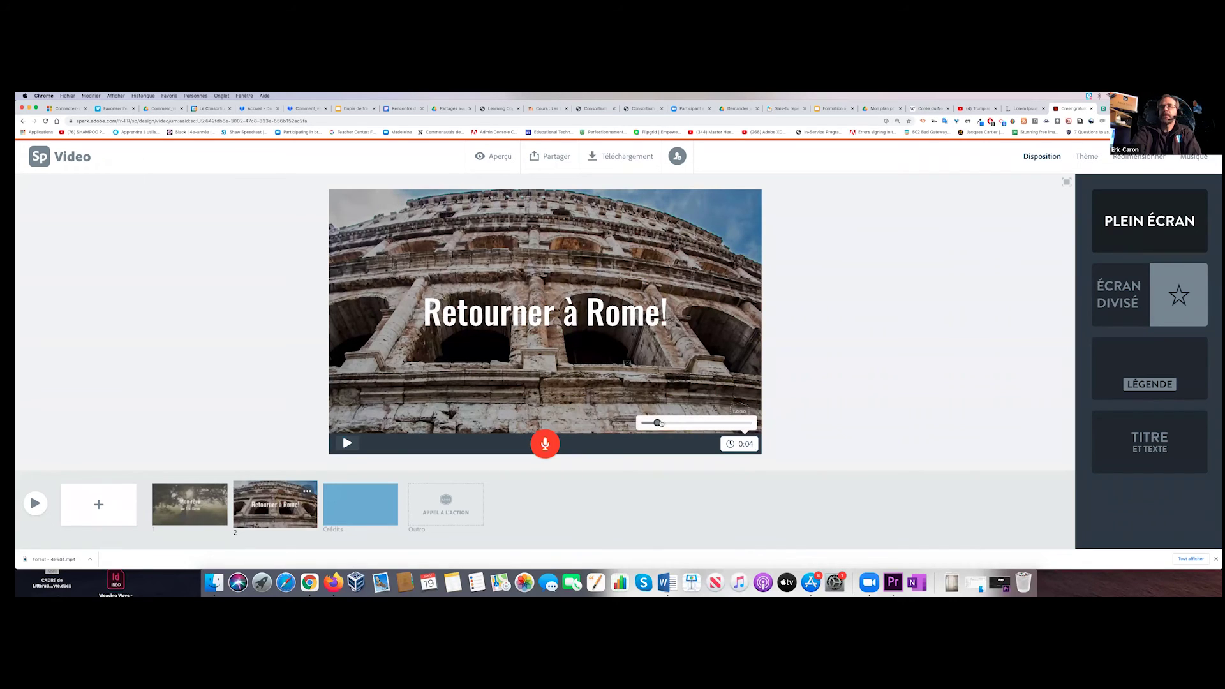
left_click_drag(657, 422, 669, 422)
left_click(782, 388)
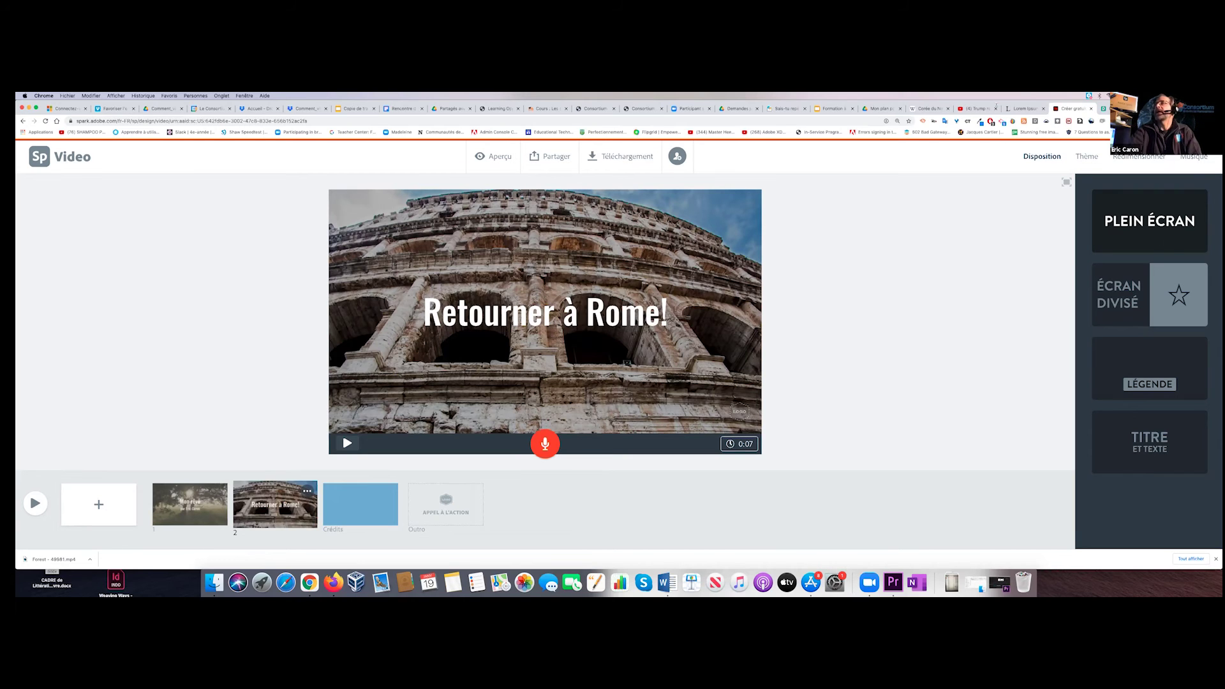
Browse the video themes and apply the Mega theme to the project.
left_click(1090, 157)
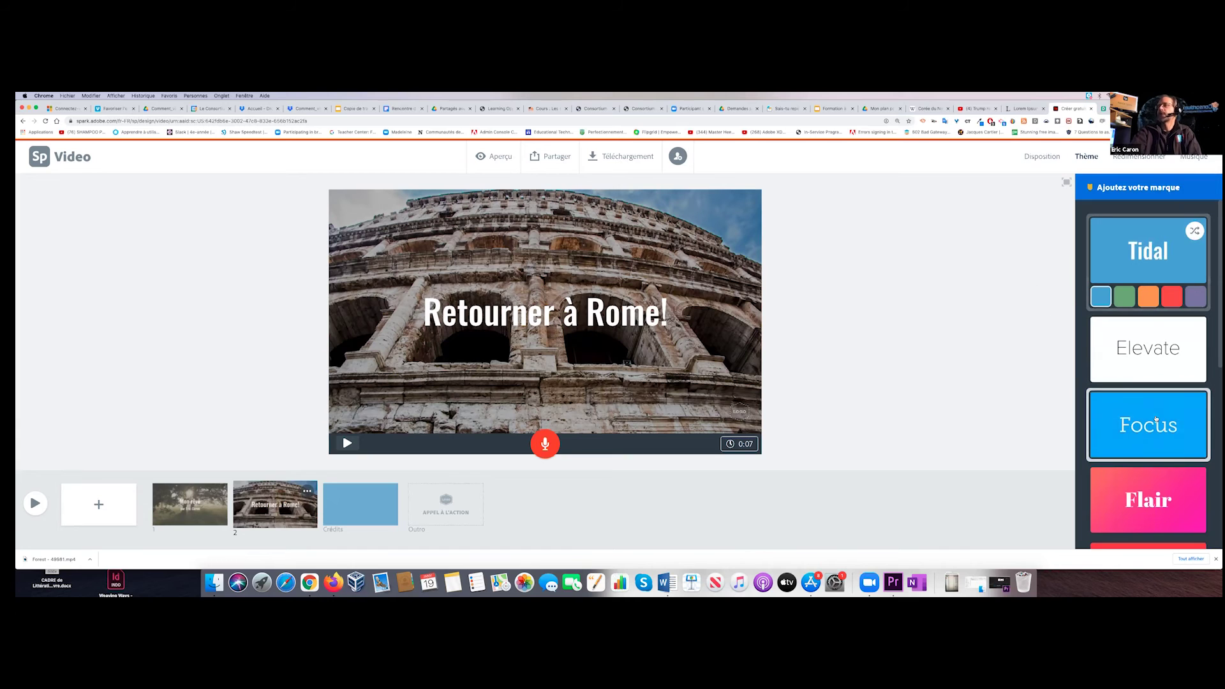
scroll(1151, 414, "down", 5)
scroll(1155, 408, "down", 3)
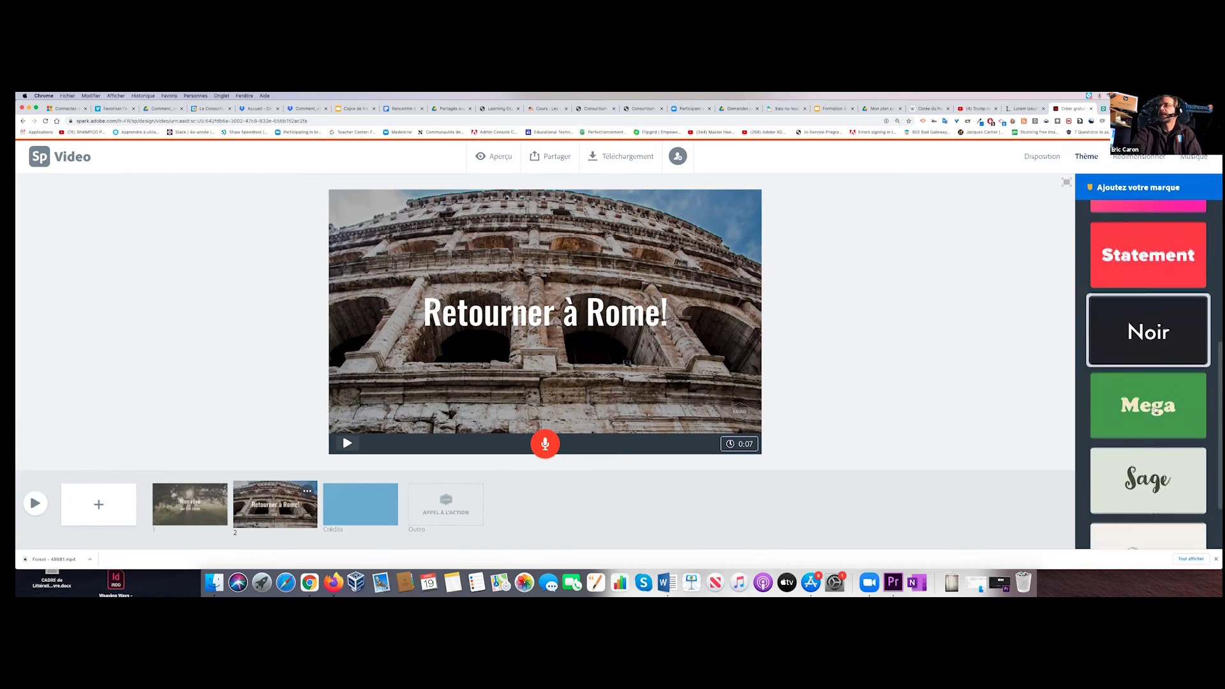
scroll(1161, 363, "up", 3)
scroll(1161, 376, "down", 2)
left_click(1161, 386)
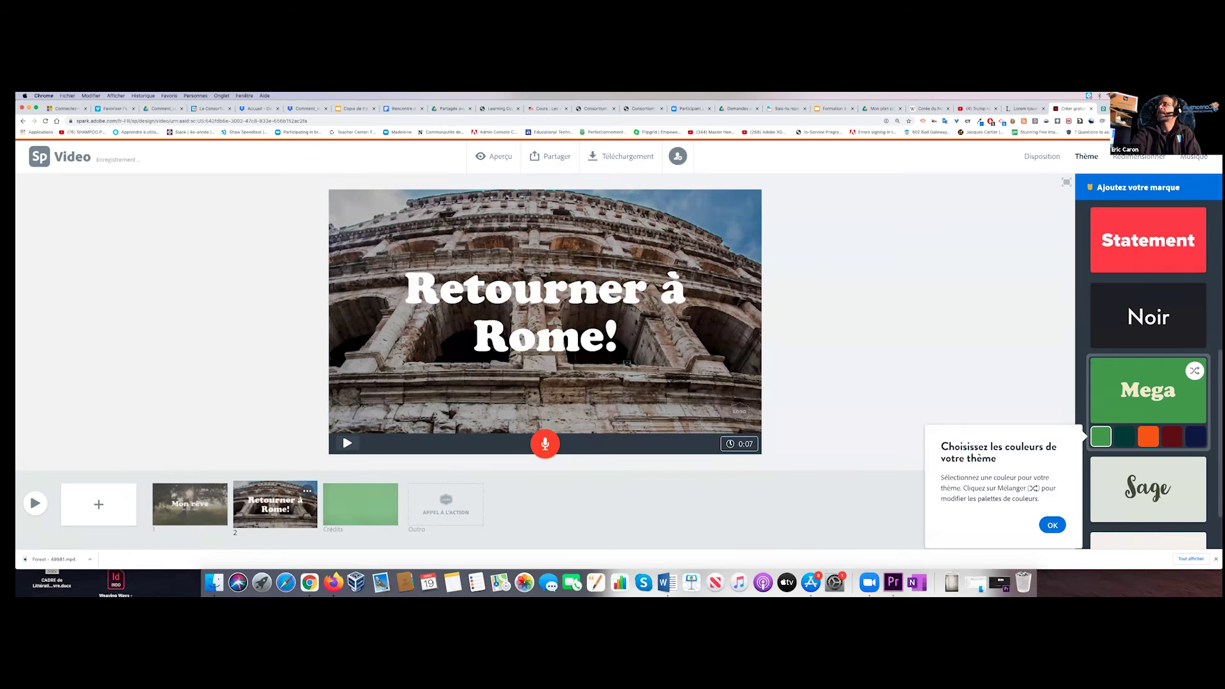
Look over the background music tracks offered for the video.
left_click(1196, 159)
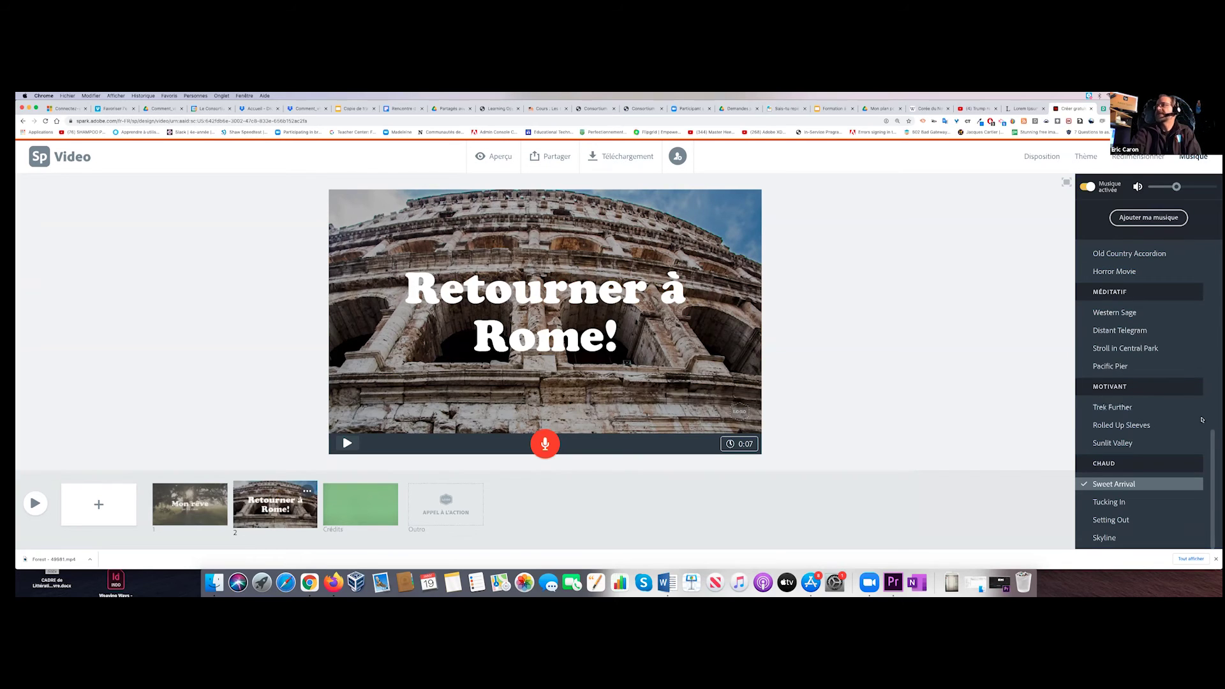
left_click_drag(1208, 431, 1171, 372)
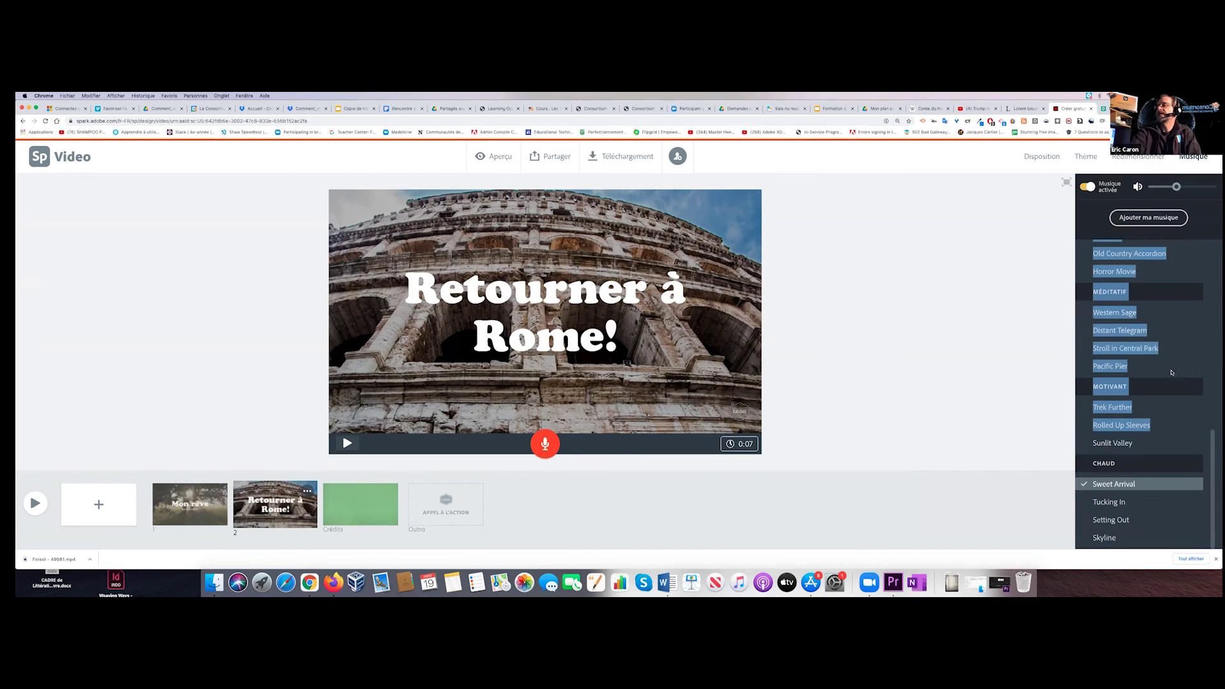
left_click(877, 352)
left_click(1088, 330)
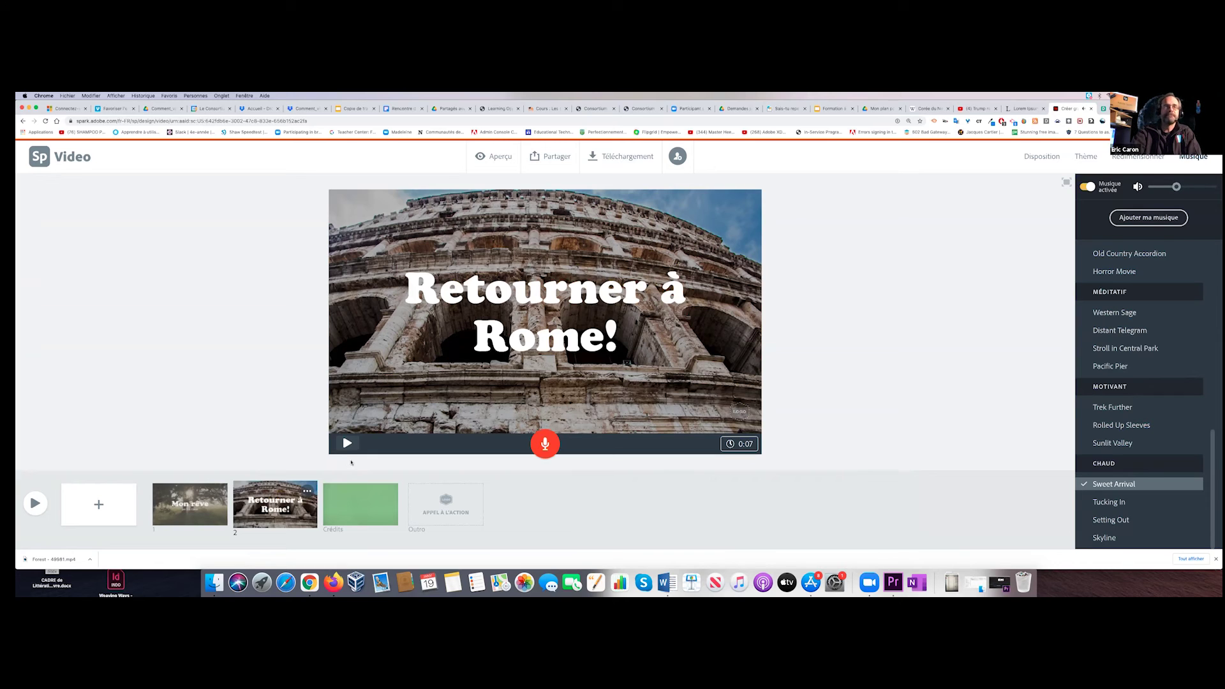
Add a third slide and search the icon library for "Rome".
left_click(97, 507)
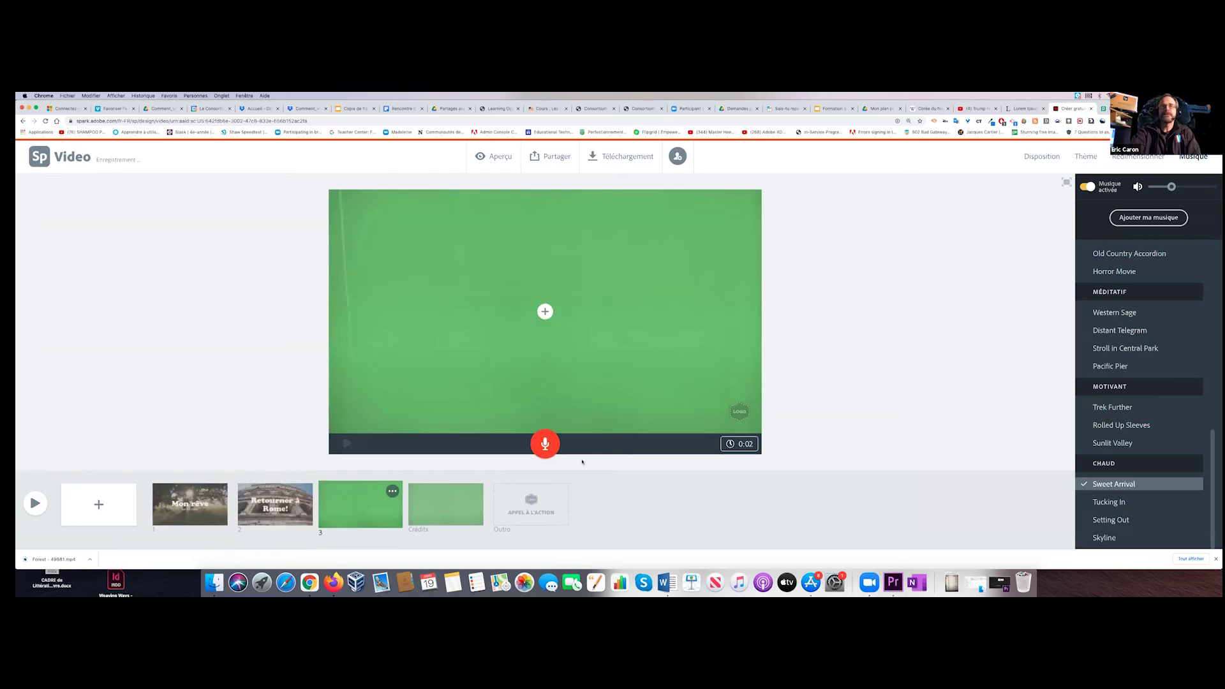
left_click(544, 312)
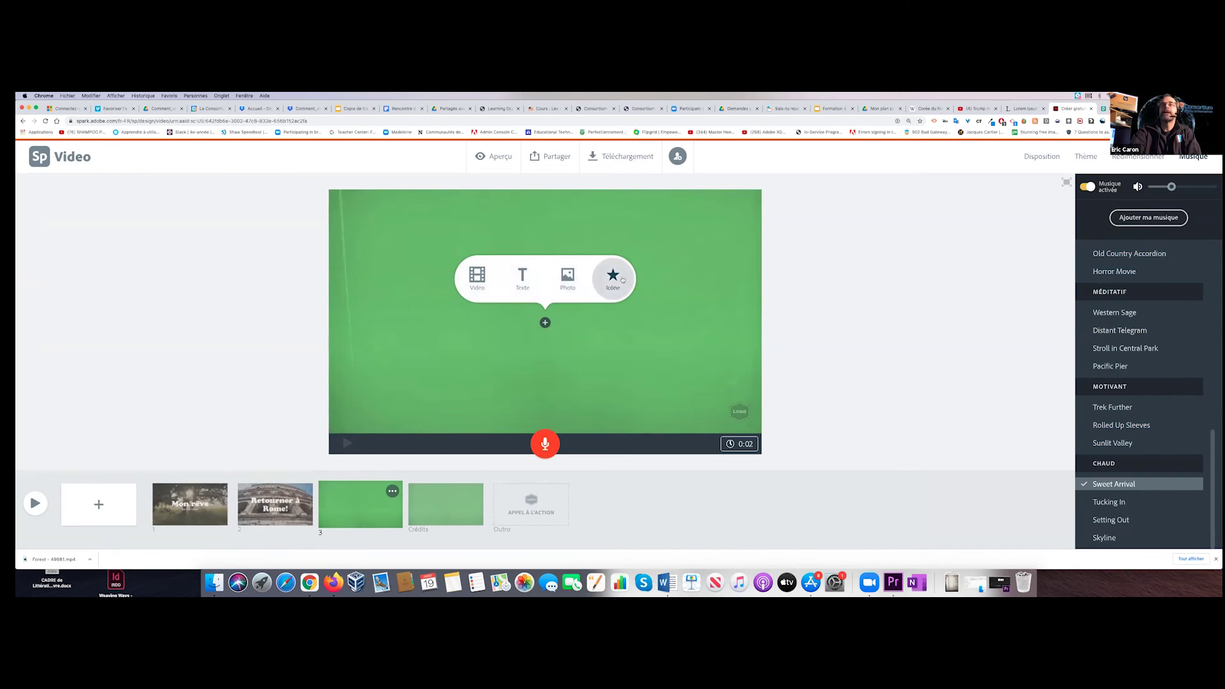
left_click(612, 278)
type("Rome")
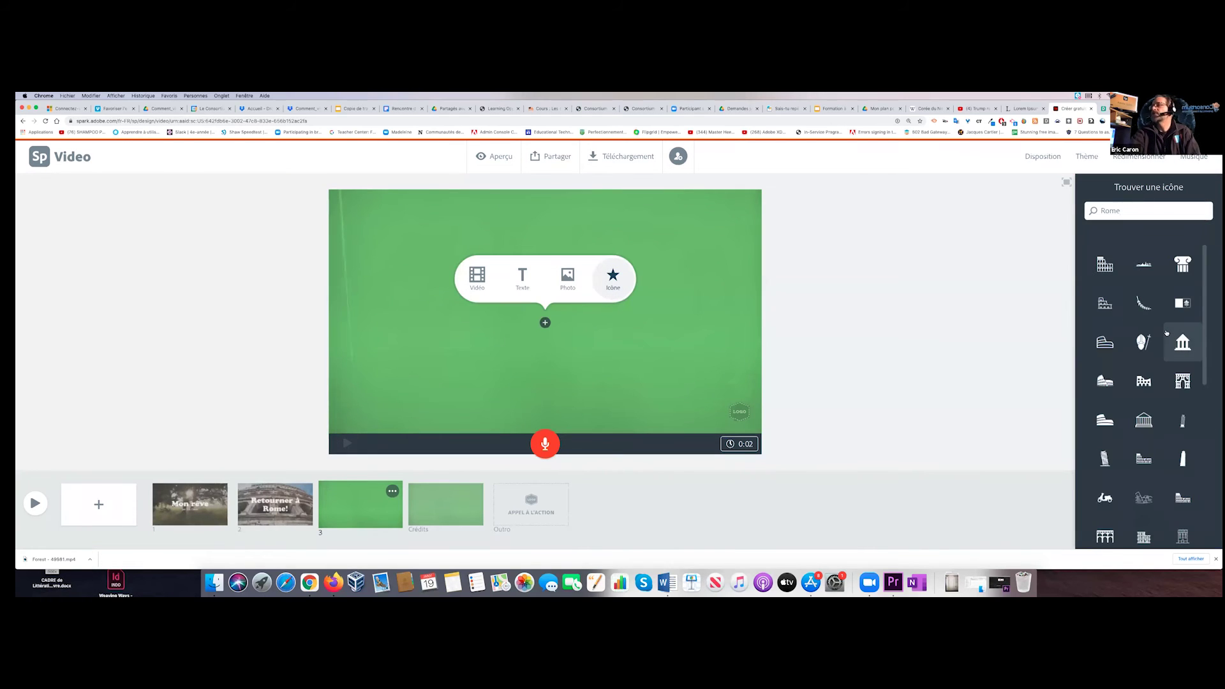
scroll(1167, 335, "down", 1)
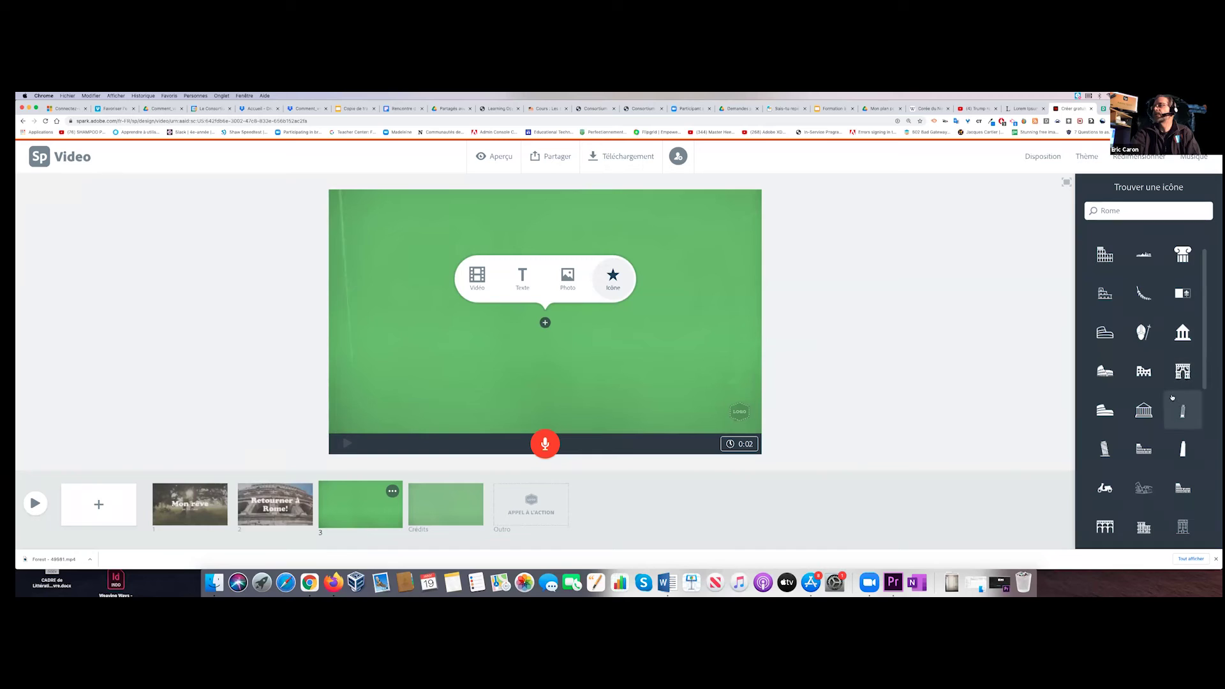
scroll(1174, 386, "down", 5)
scroll(1159, 388, "down", 4)
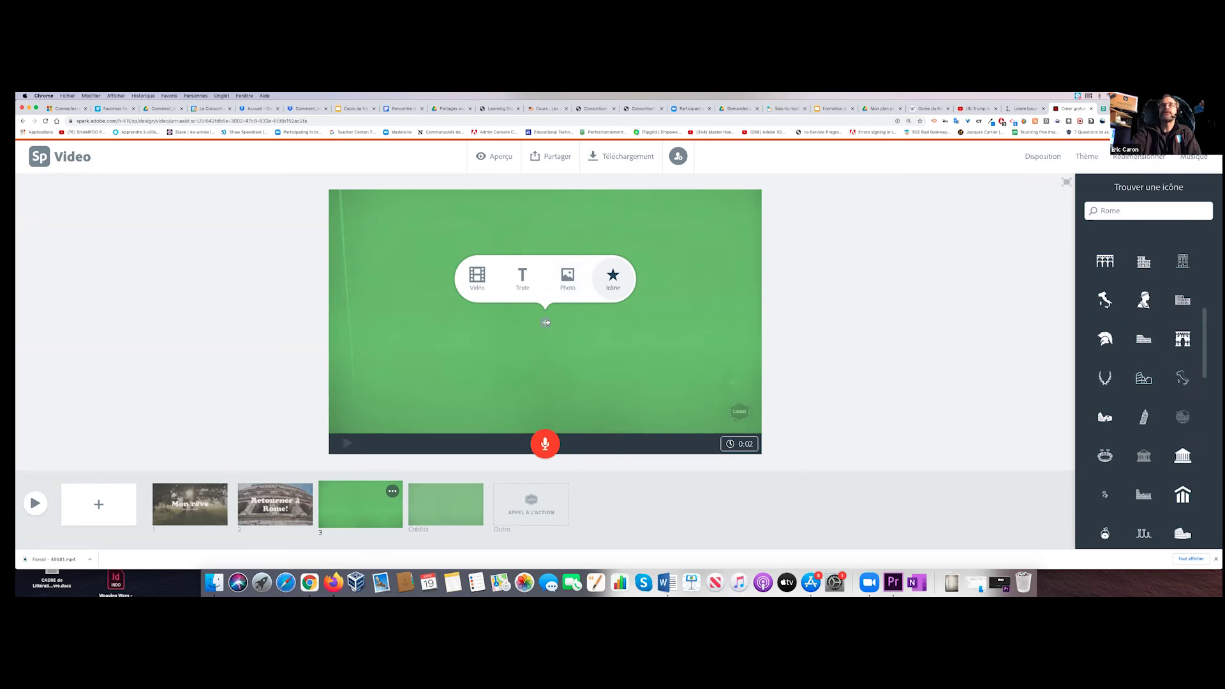
Fill the third slide with the free photo of the whole Colosseum under an orange sunset sky.
left_click(568, 275)
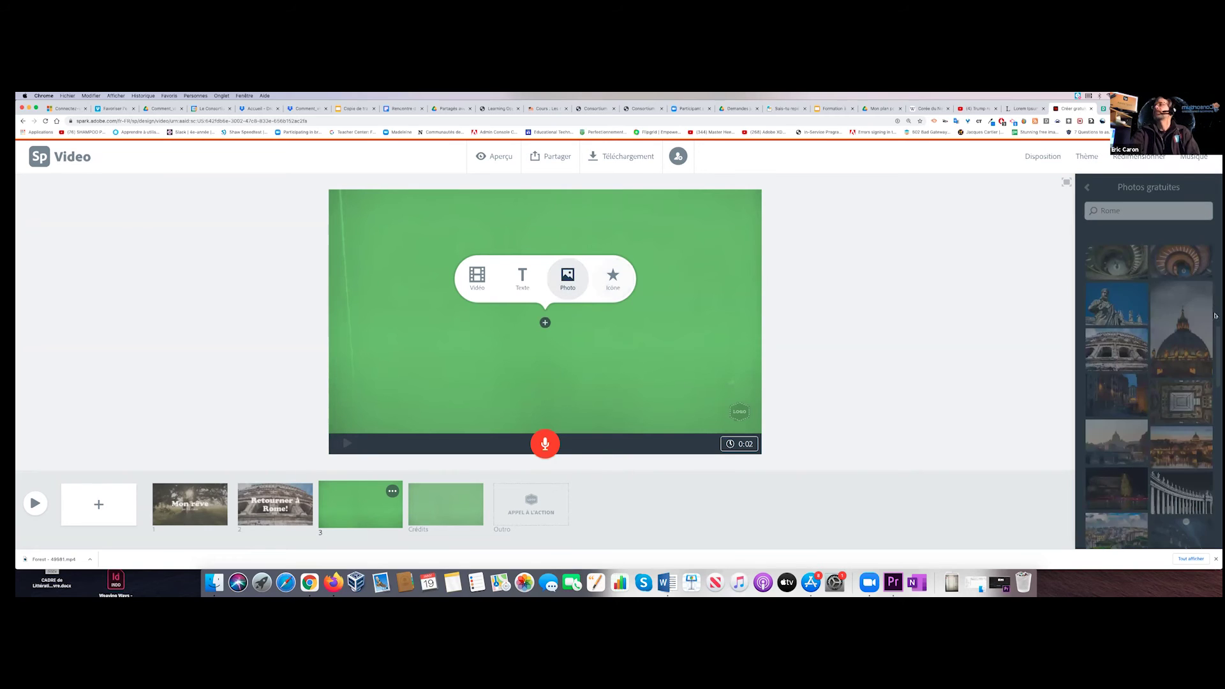
scroll(1161, 331, "down", 6)
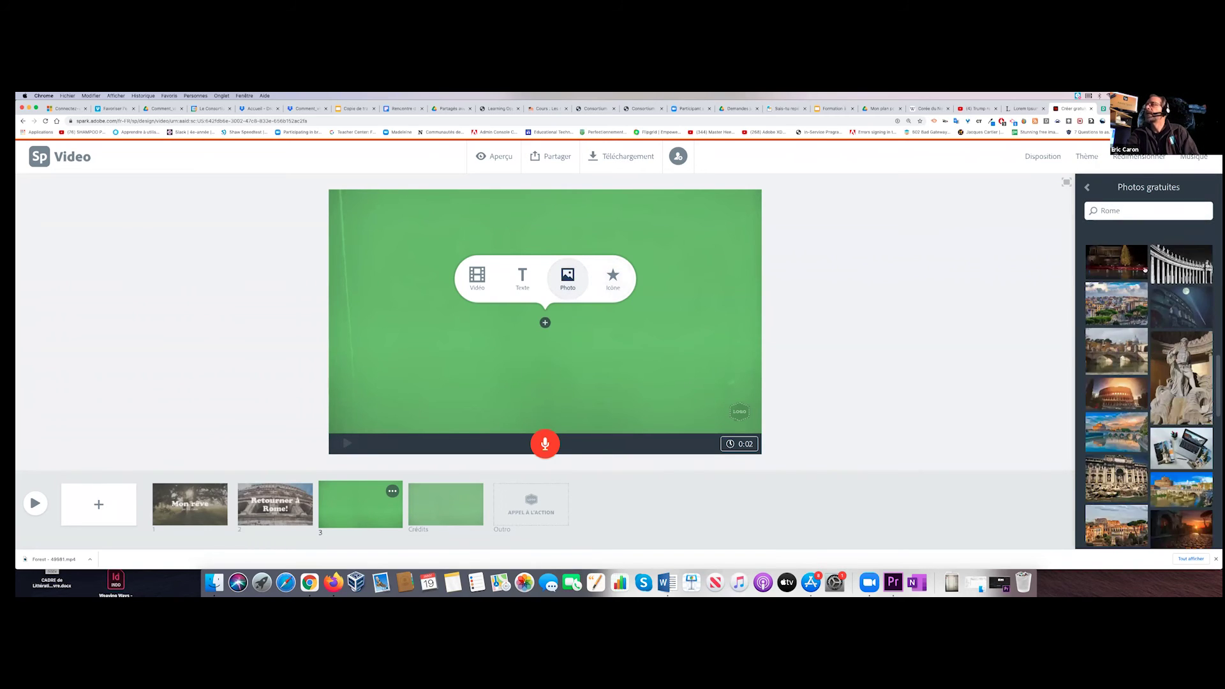
scroll(1129, 307, "down", 2)
left_click(1129, 307)
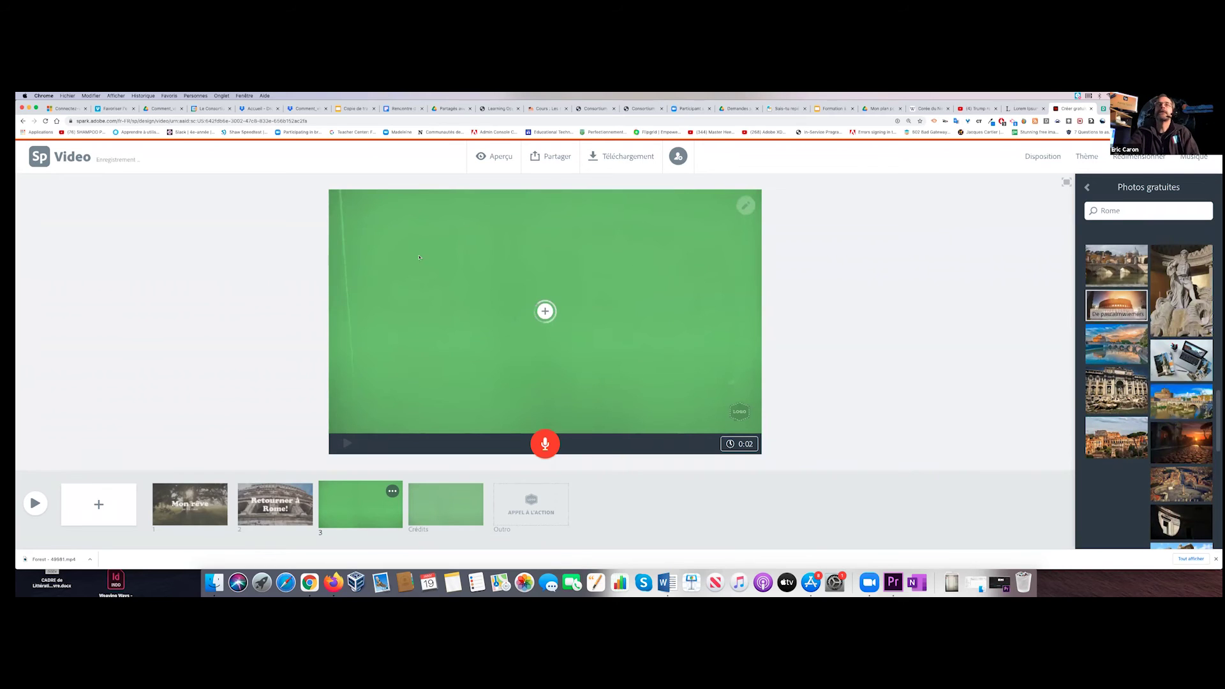
Add the text "Revoir le Colisée!" over the Colosseum photo on the third slide.
left_click(546, 313)
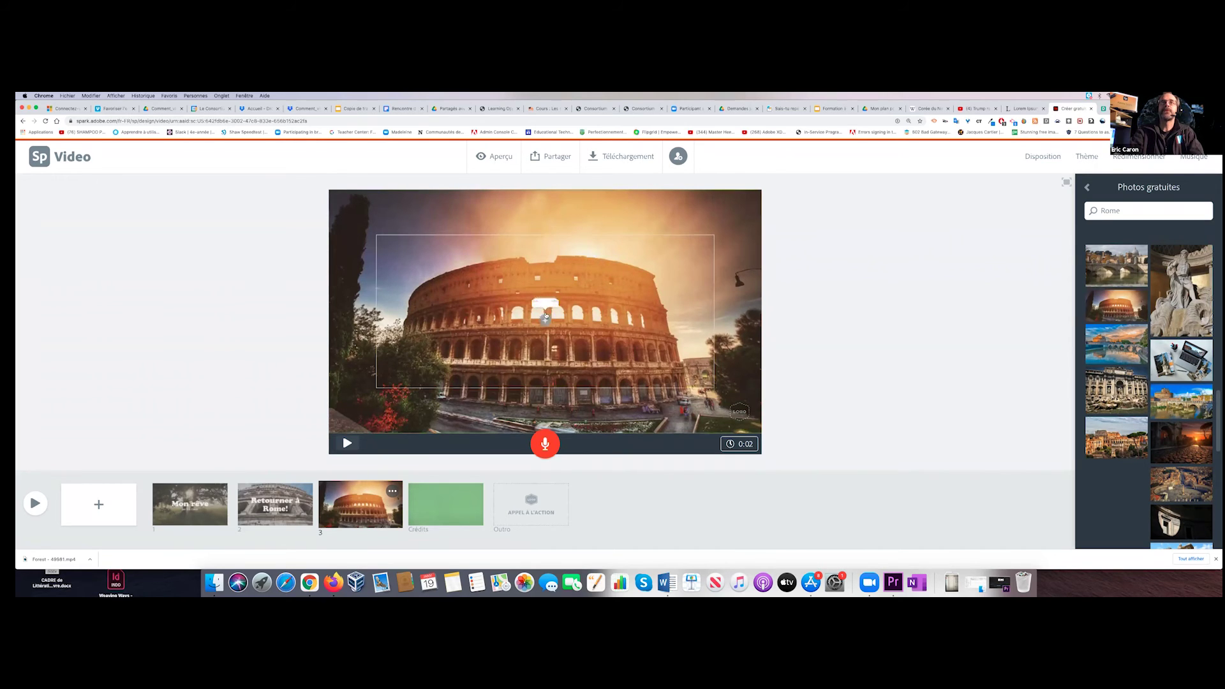
left_click(522, 277)
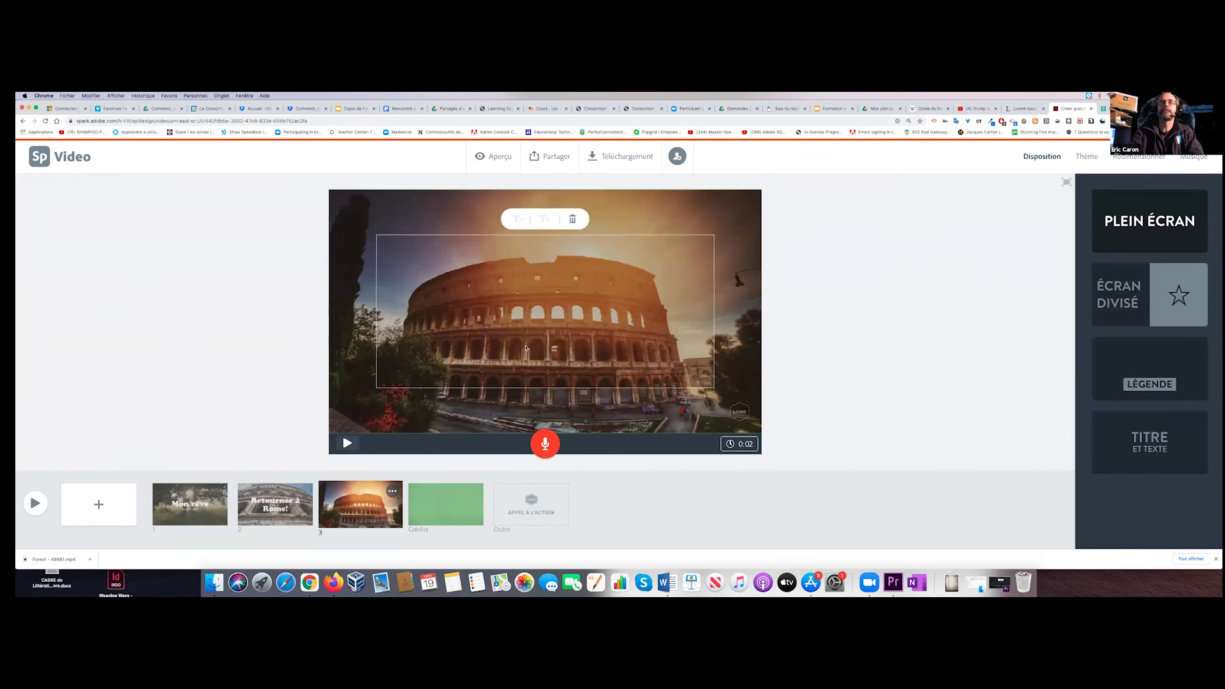
type("Rvoir")
key("BackSpace")
key("BackSpace")
key("BackSpace")
key("BackSpace")
key("BackSpace")
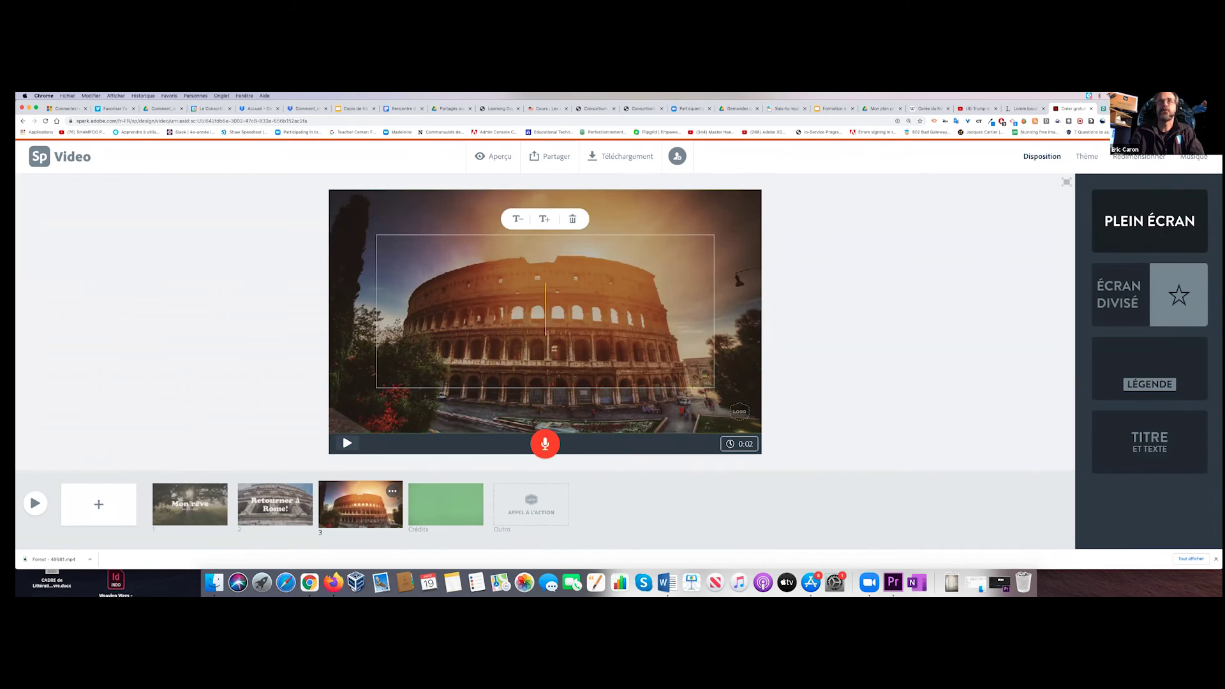
type("Revoir")
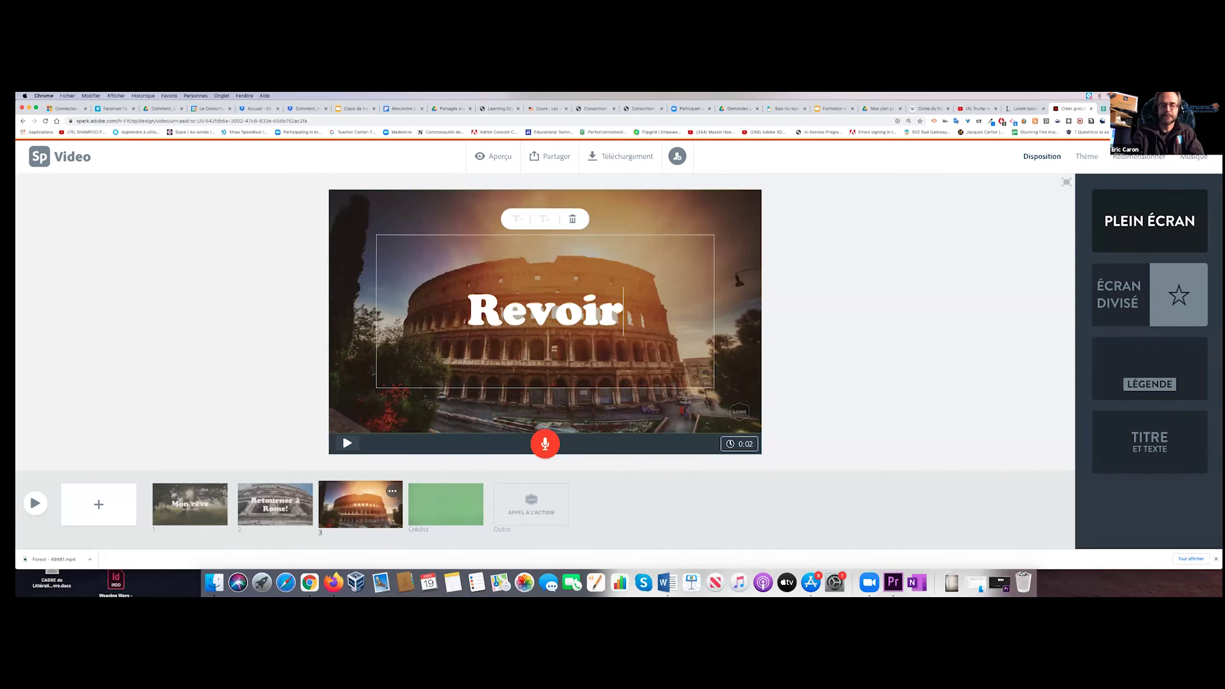
type(" le Colus")
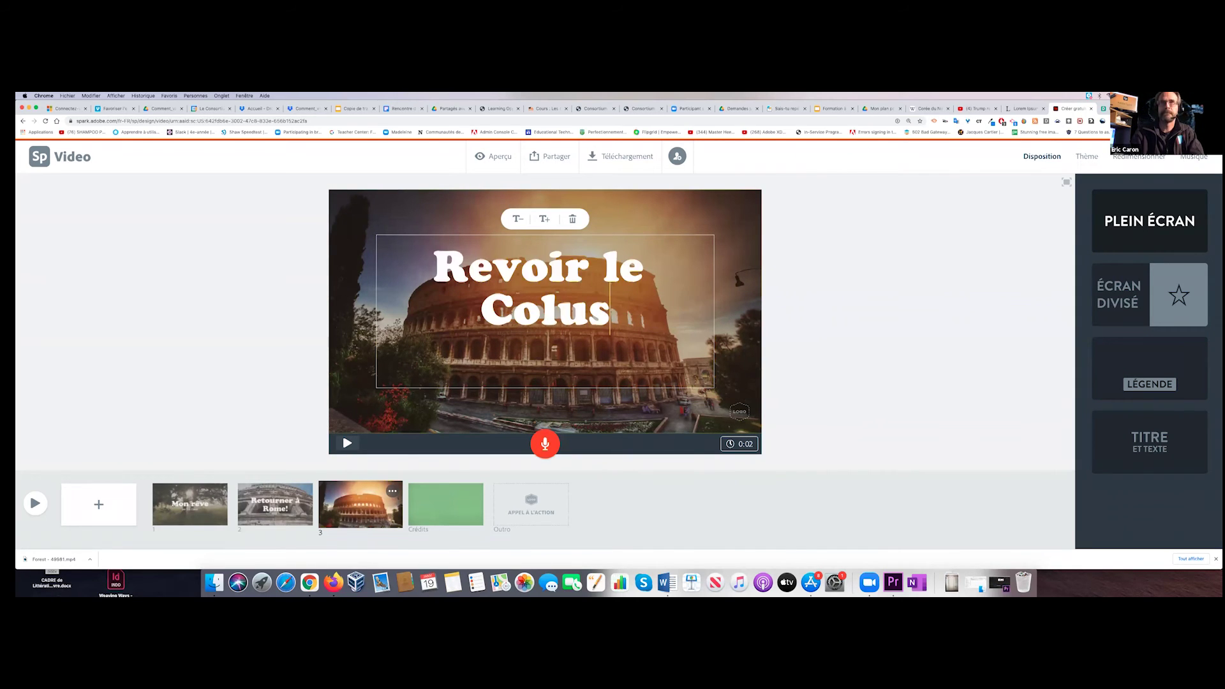
key("BackSpace")
key("BackSpace")
type("i")
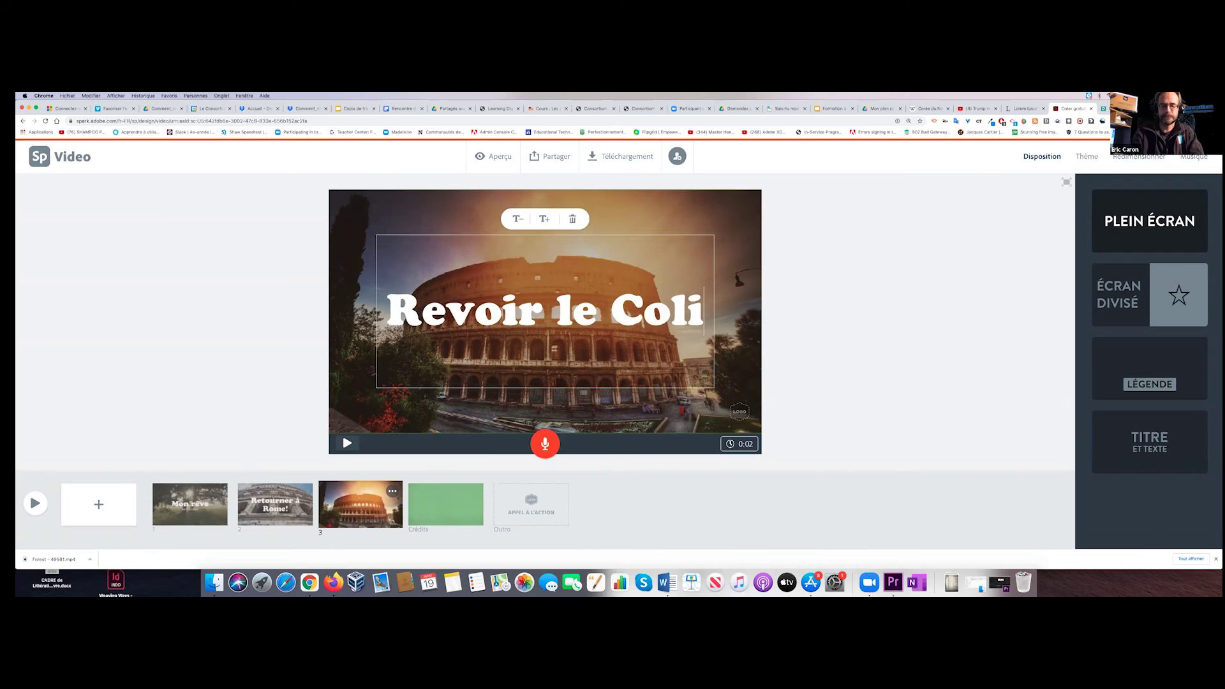
type("sée!")
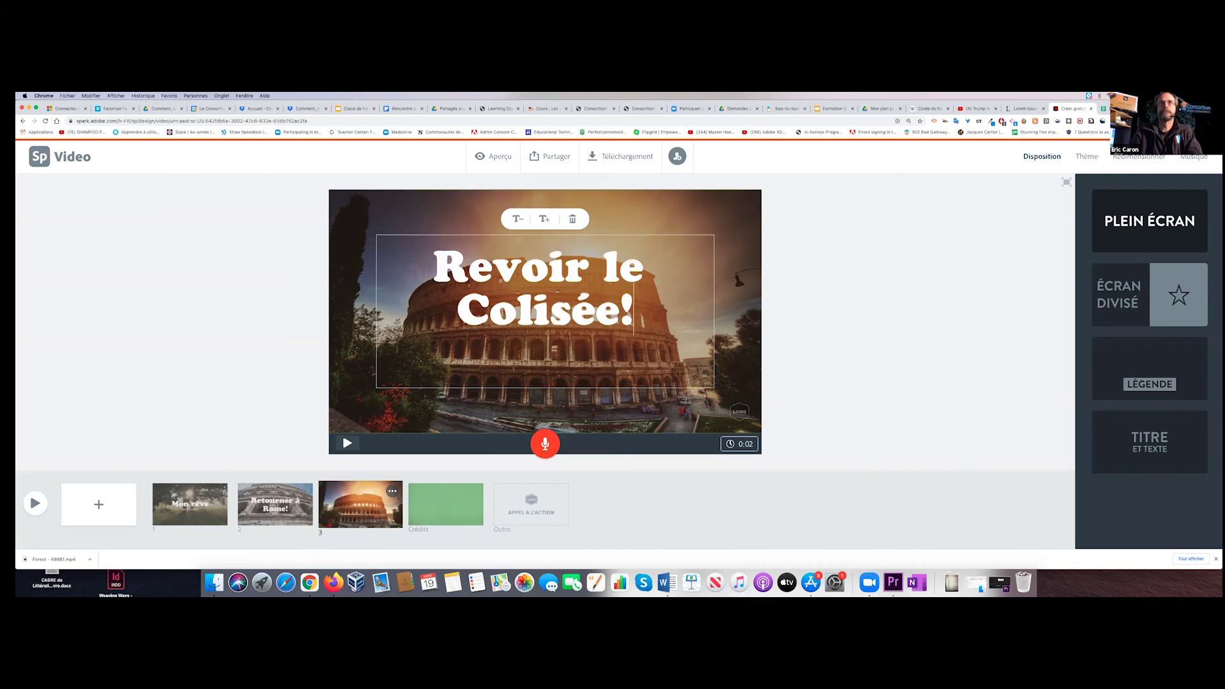
Reduce the size of the whole "Revoir le Colisée!" text by two levels so it fits on one line.
left_click_drag(637, 319, 379, 251)
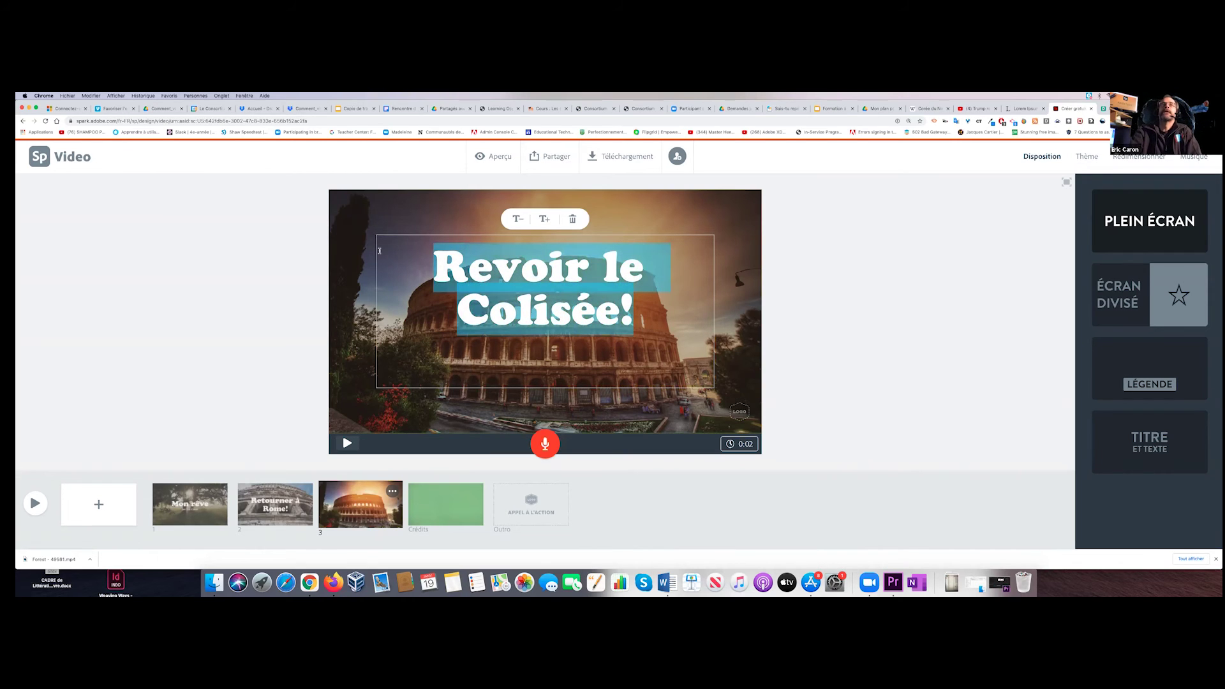
left_click(517, 219)
left_click(518, 220)
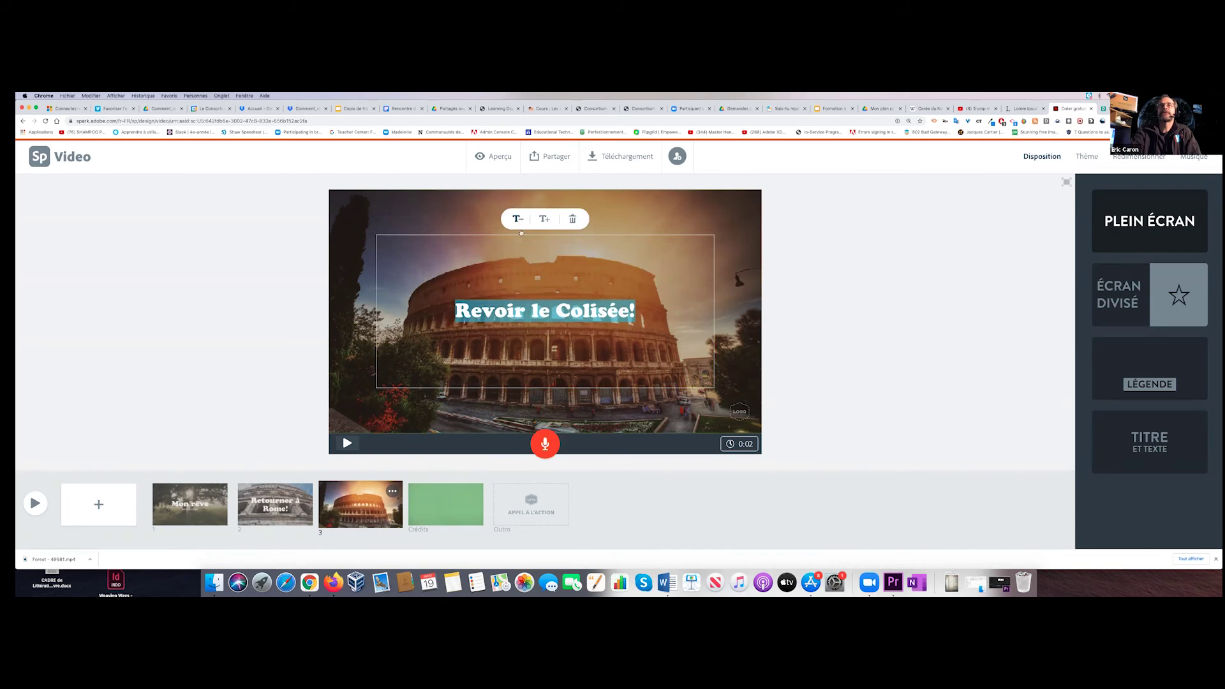
left_click(693, 325)
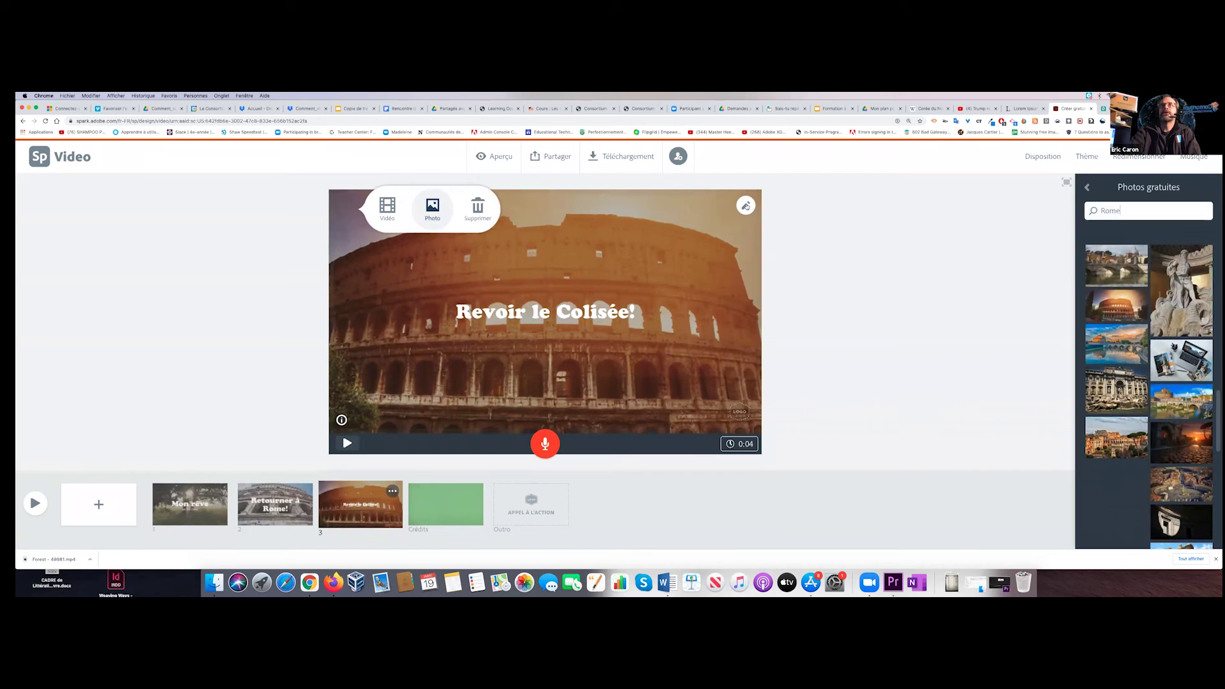
Adjust the zoom of the third slide's Colosseum photo, reducing it first and enlarging it again for a close framing.
left_click(745, 206)
left_click(745, 242)
left_click(745, 242)
left_click(746, 242)
left_click(746, 242)
left_click(746, 242)
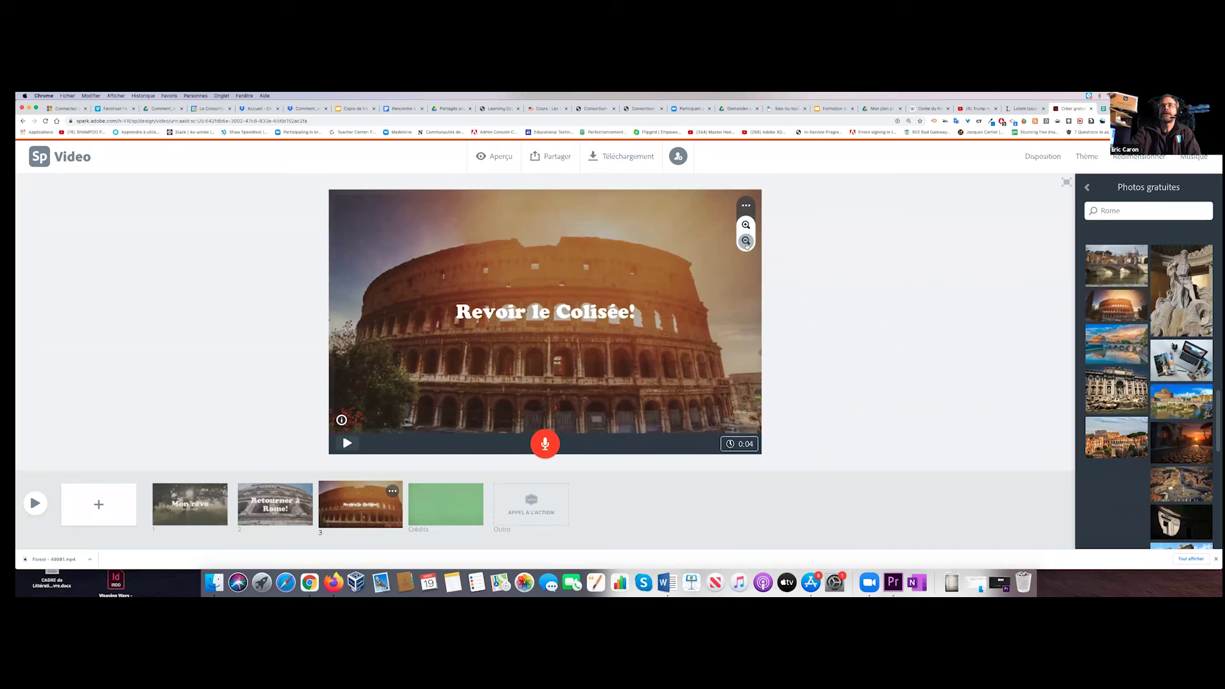
left_click(746, 227)
left_click(746, 227)
left_click(747, 227)
left_click(746, 227)
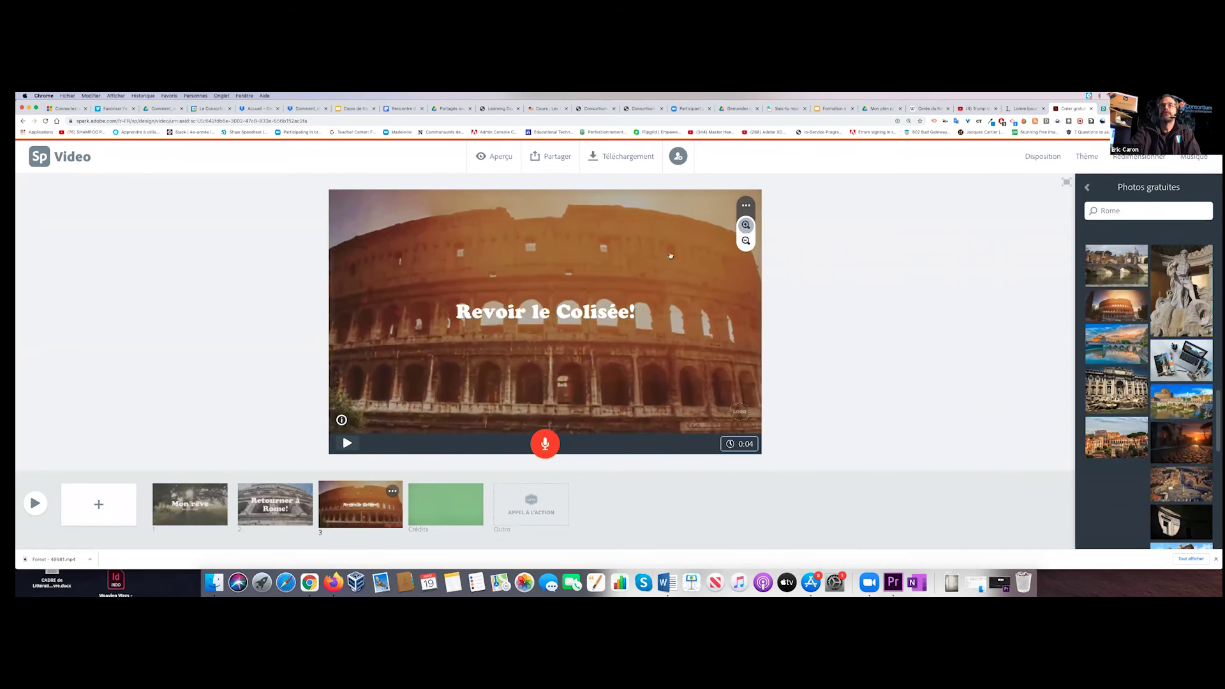
Set the display duration of the third slide to 9 seconds.
left_click(742, 447)
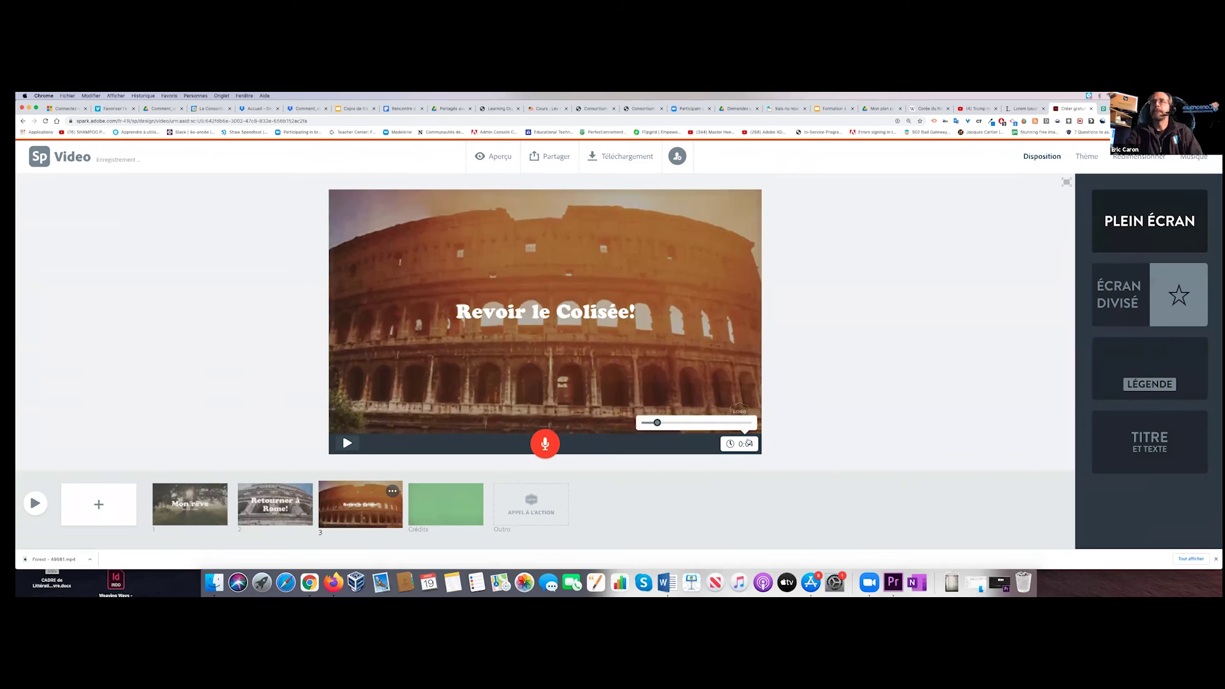
left_click(749, 446)
left_click(745, 442)
left_click(745, 441)
left_click(745, 442)
left_click_drag(657, 423, 677, 423)
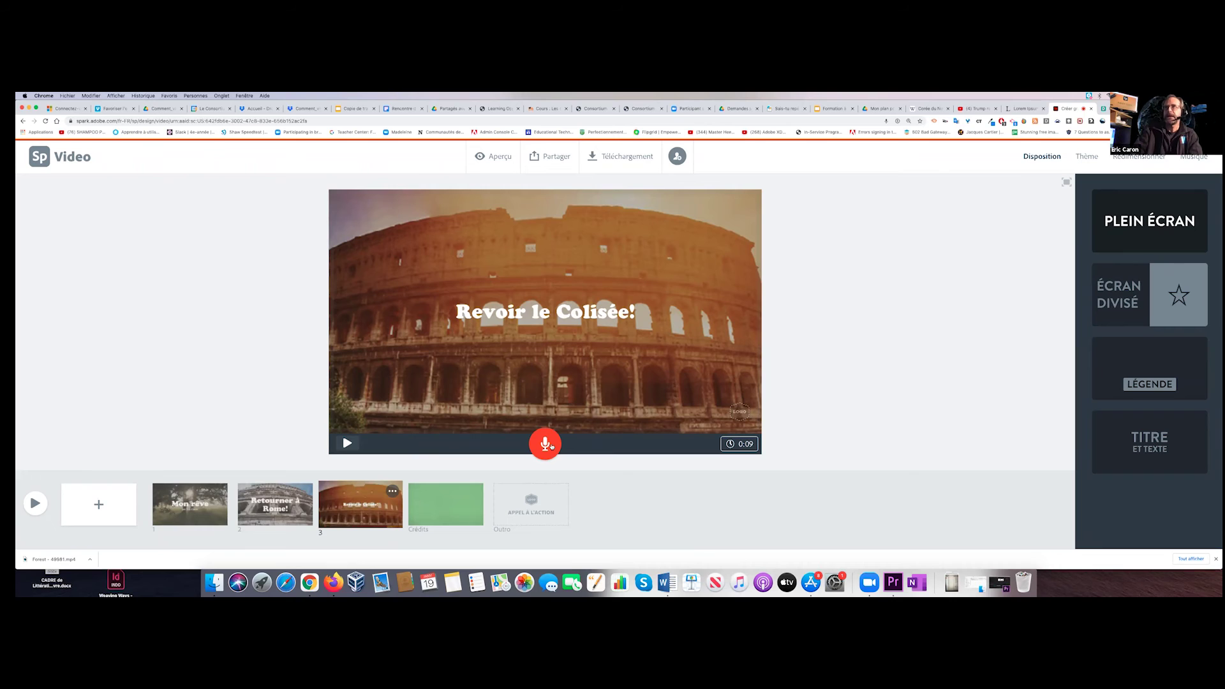
Try recording voice narration on the "Revoir le Colisée!" slide and on the "Retourner à Rome!" slide.
left_click(550, 444)
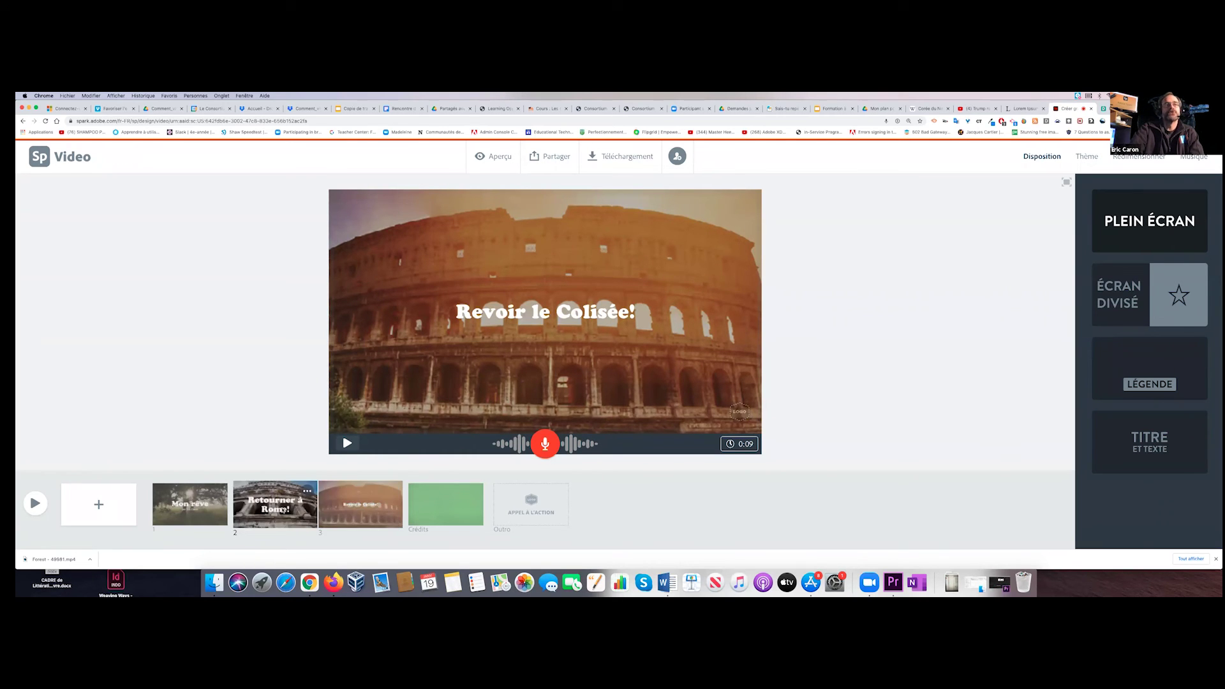
left_click(275, 507)
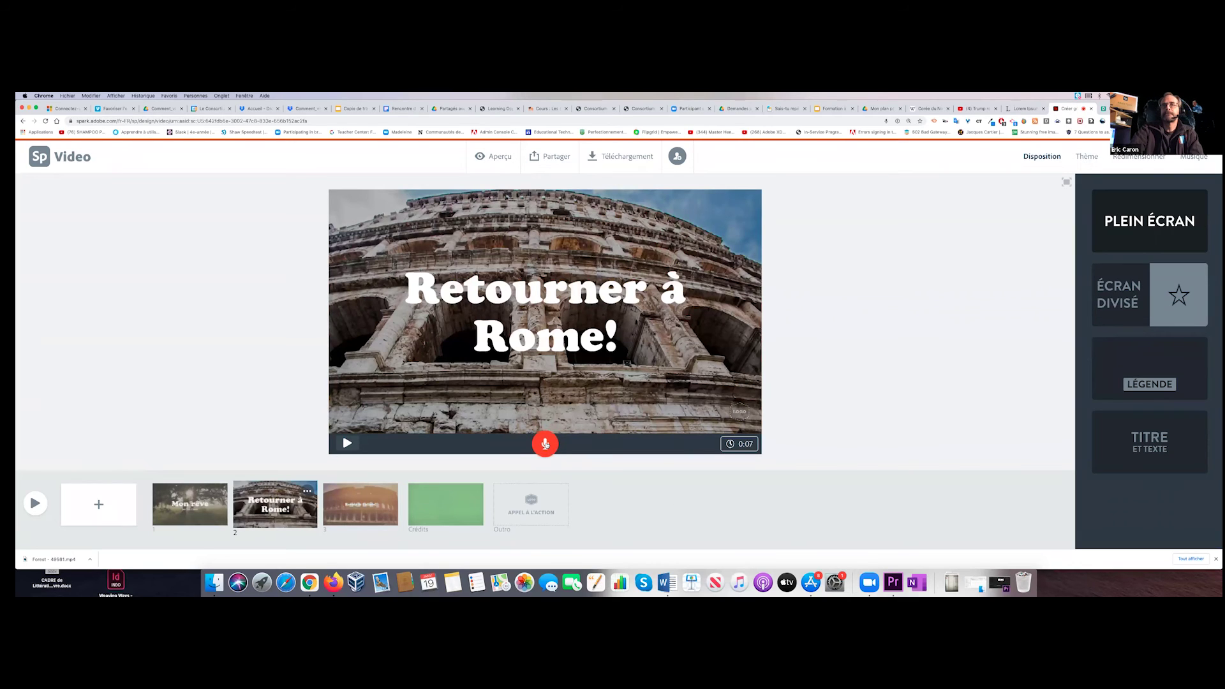
left_click(544, 444)
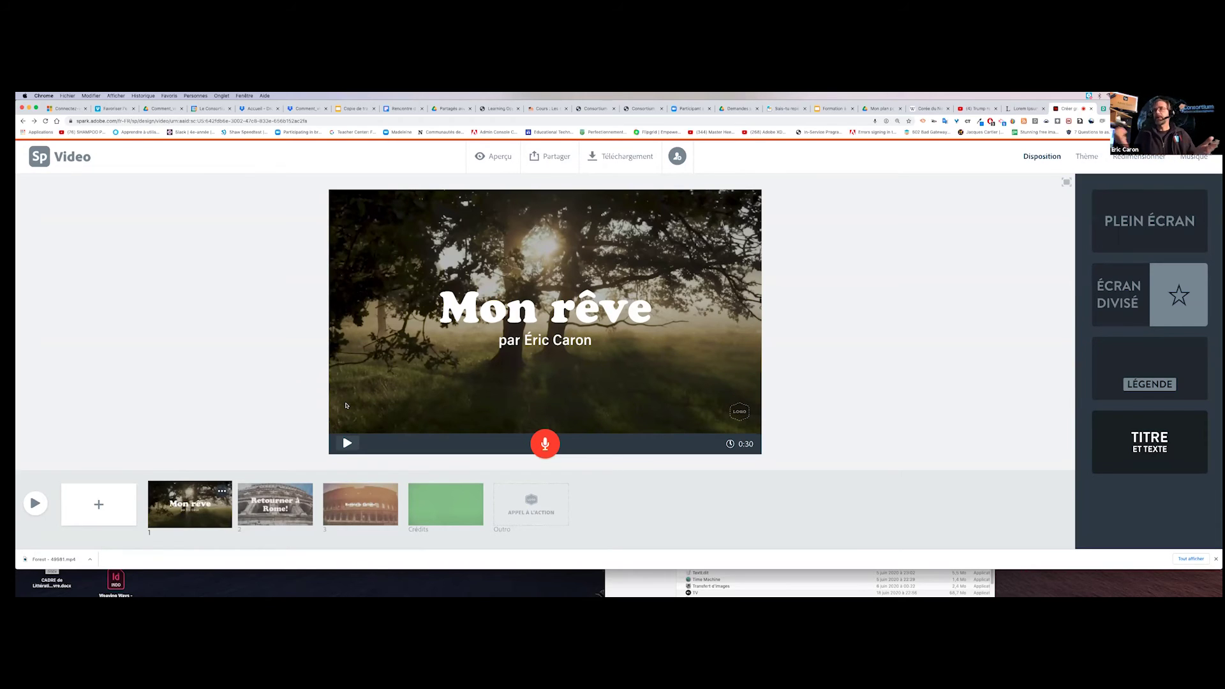
Preview the whole video, start its download and cancel it while the file is being prepared.
left_click(36, 504)
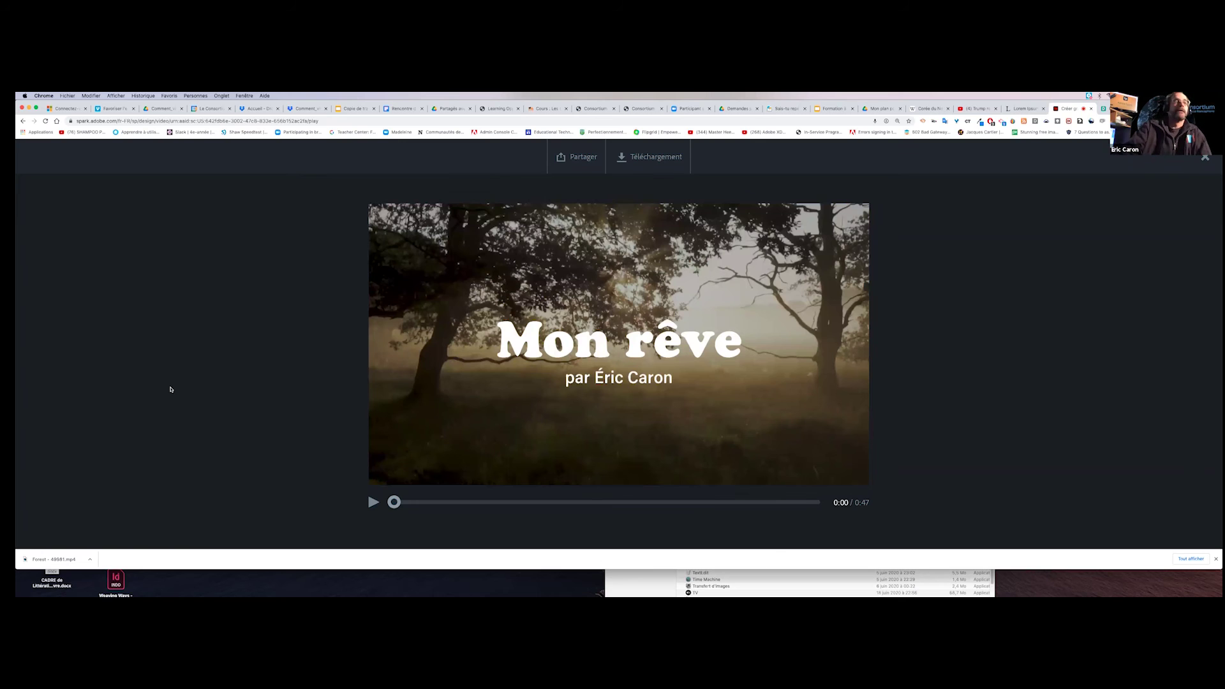
left_click(648, 157)
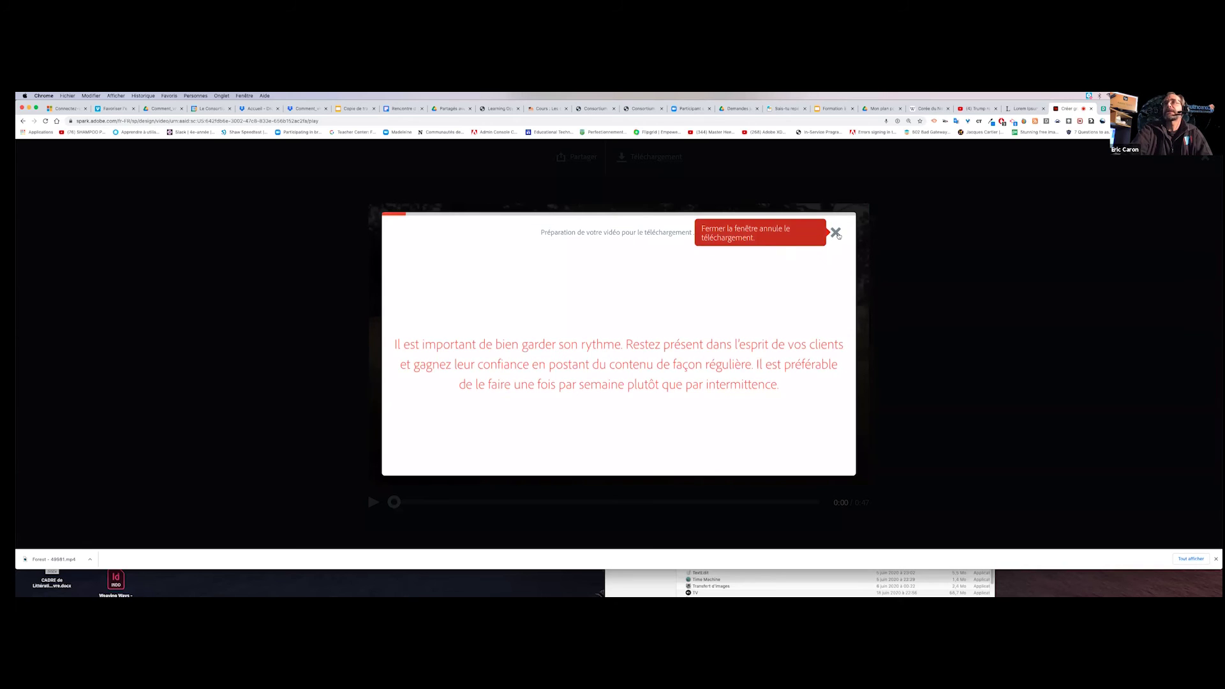
left_click(835, 233)
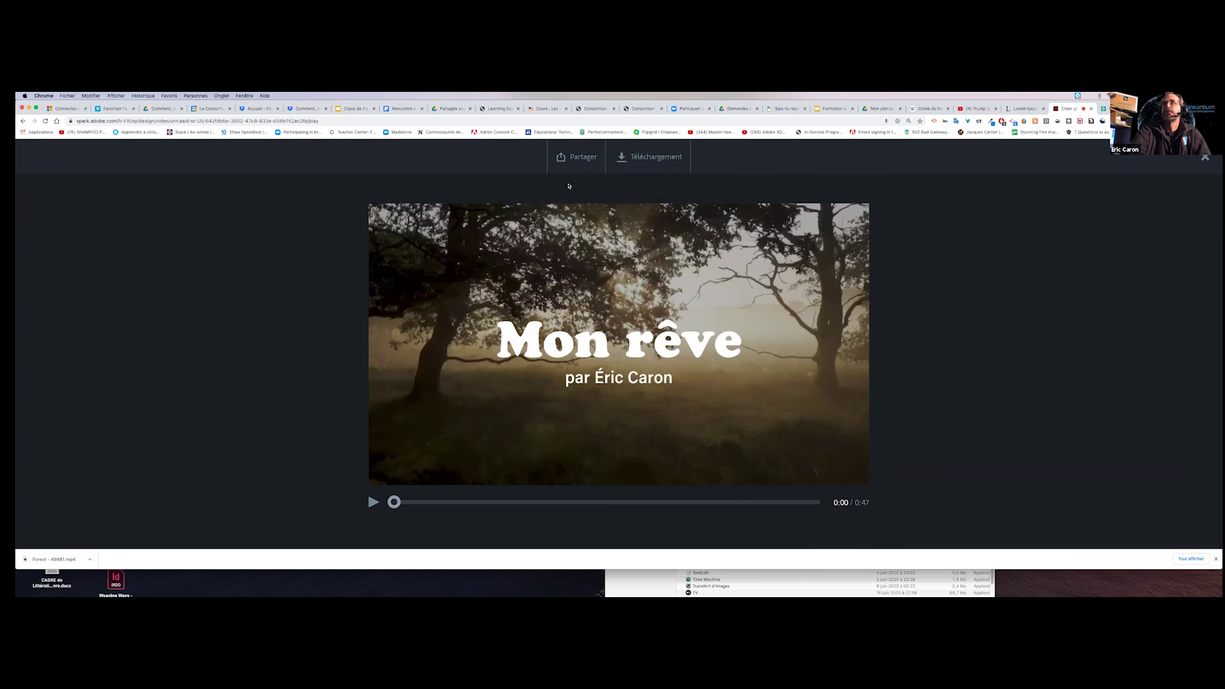
Look over the sharing options in the video preview and return to the editor.
left_click(578, 157)
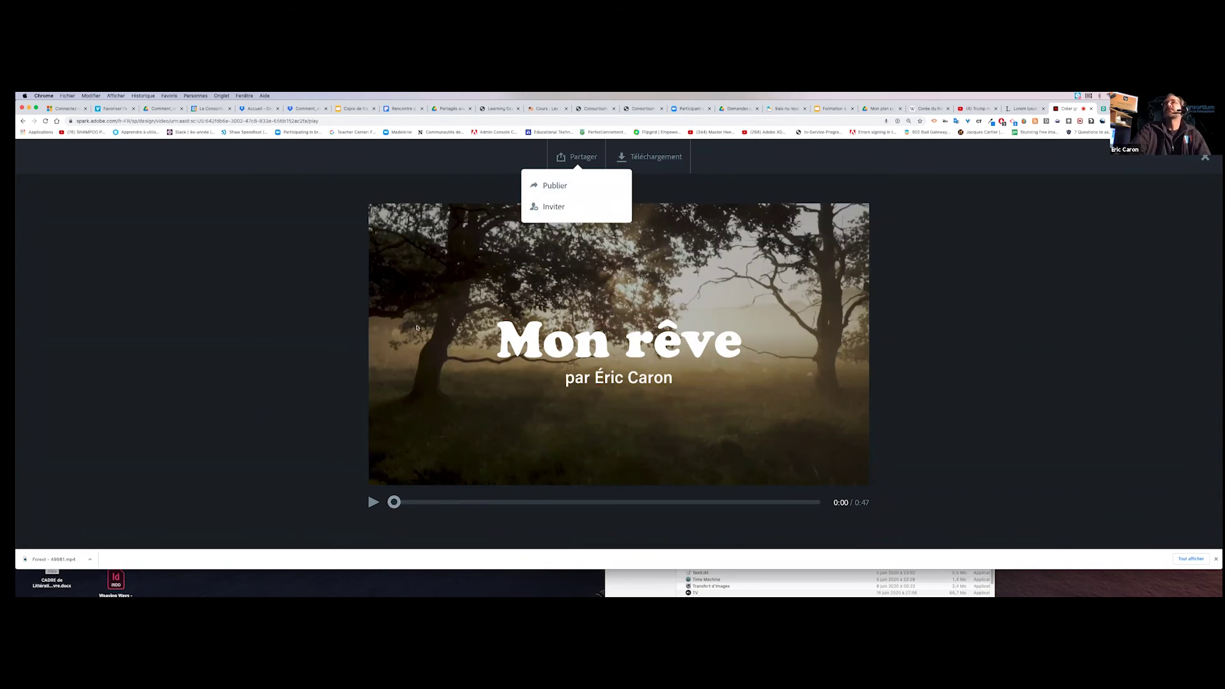
left_click(339, 231)
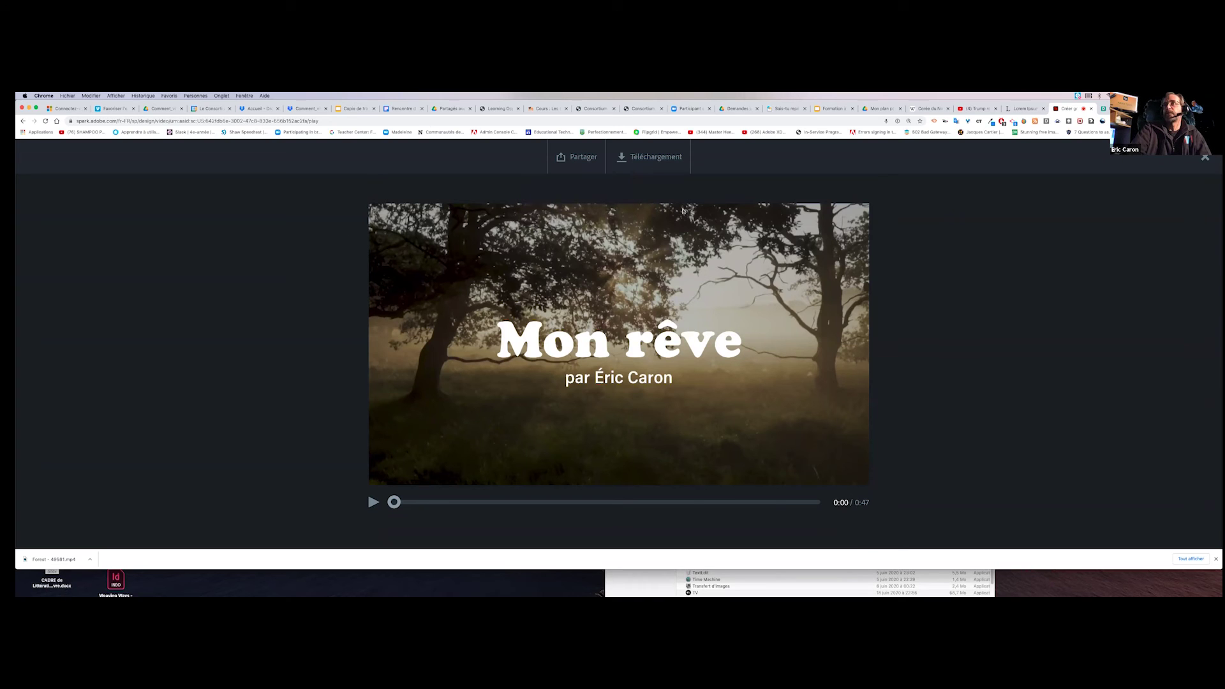
left_click(1205, 158)
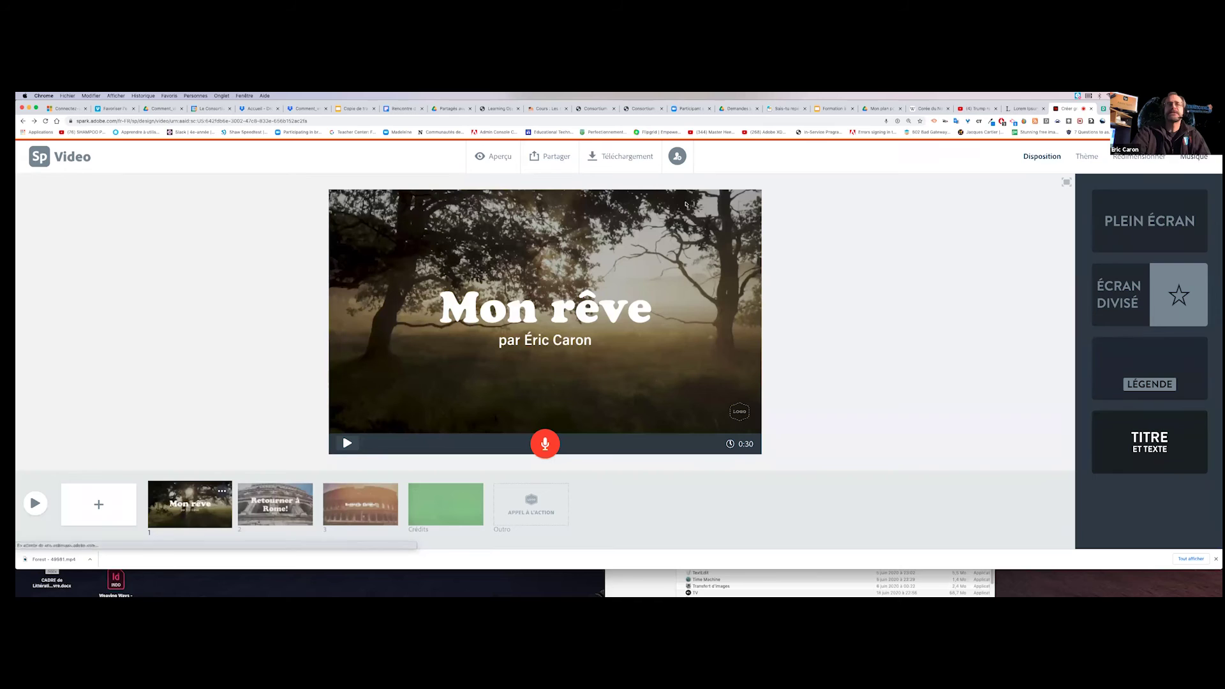
Open the credits slide and inspect its editable heading and attribution text fields without entering anything.
left_click(455, 507)
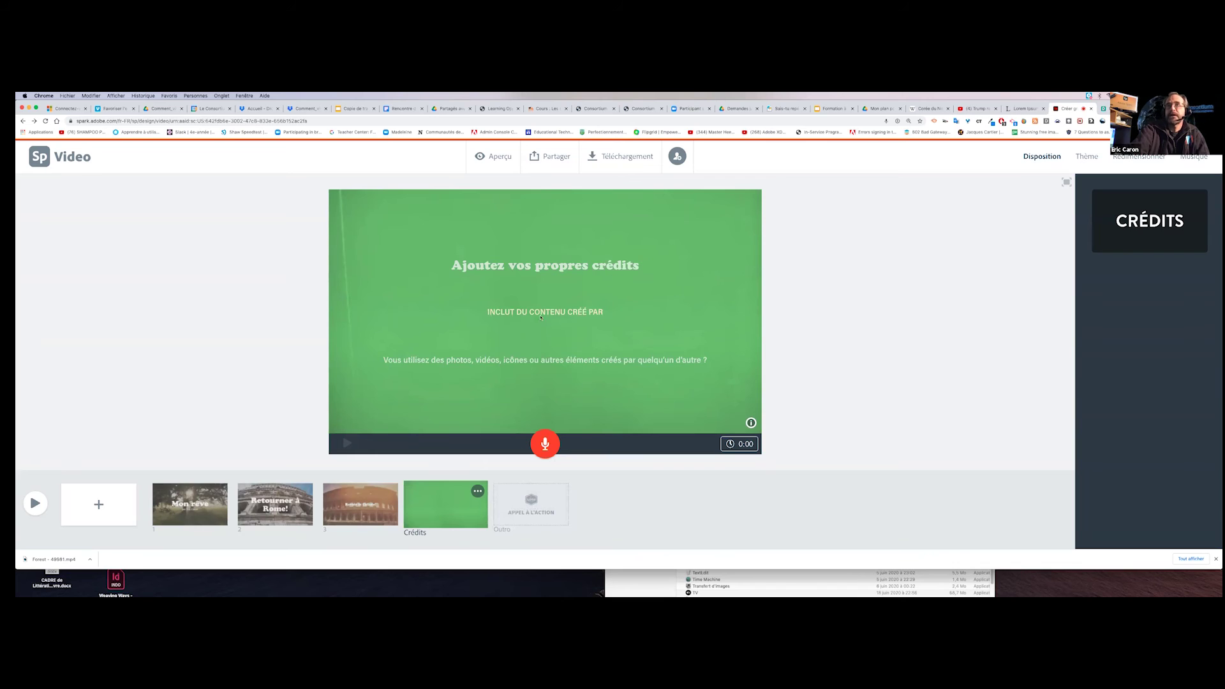
left_click(545, 271)
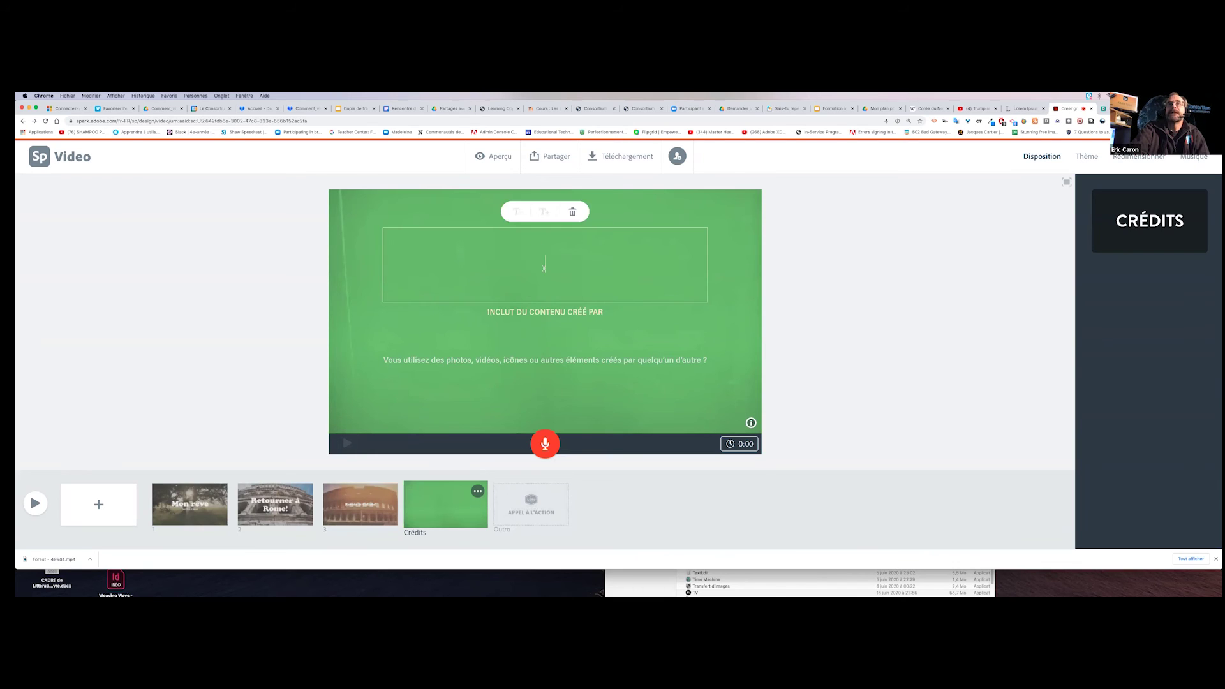
left_click(544, 332)
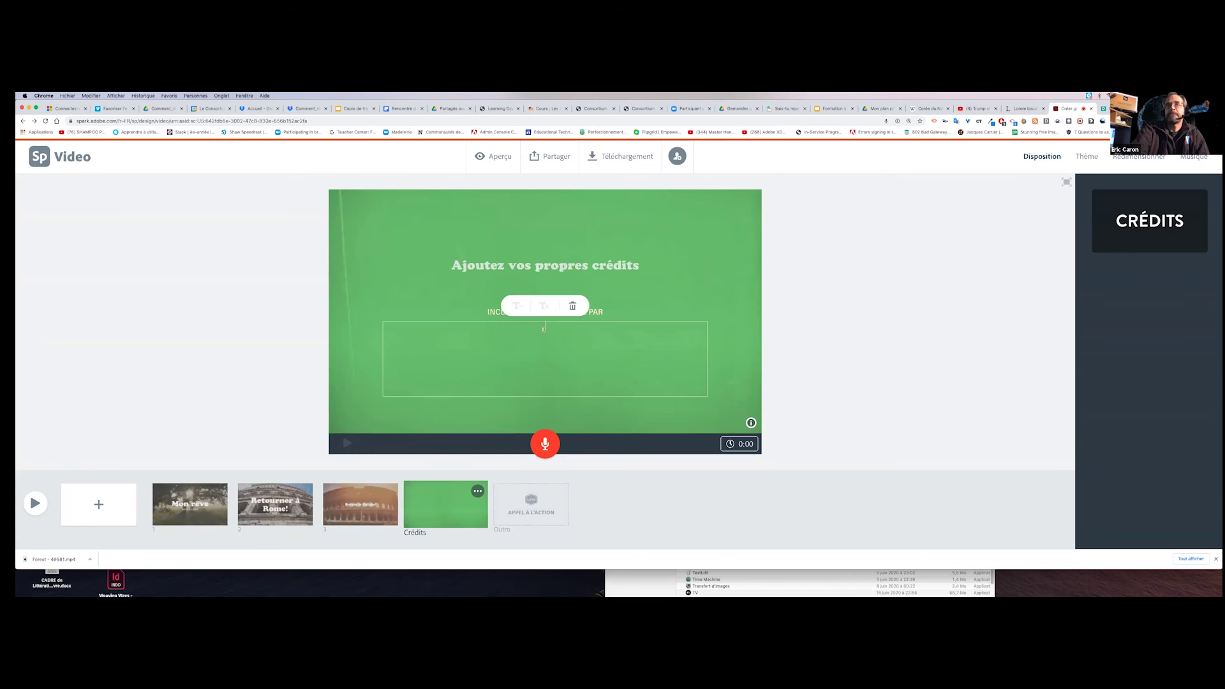
left_click(727, 392)
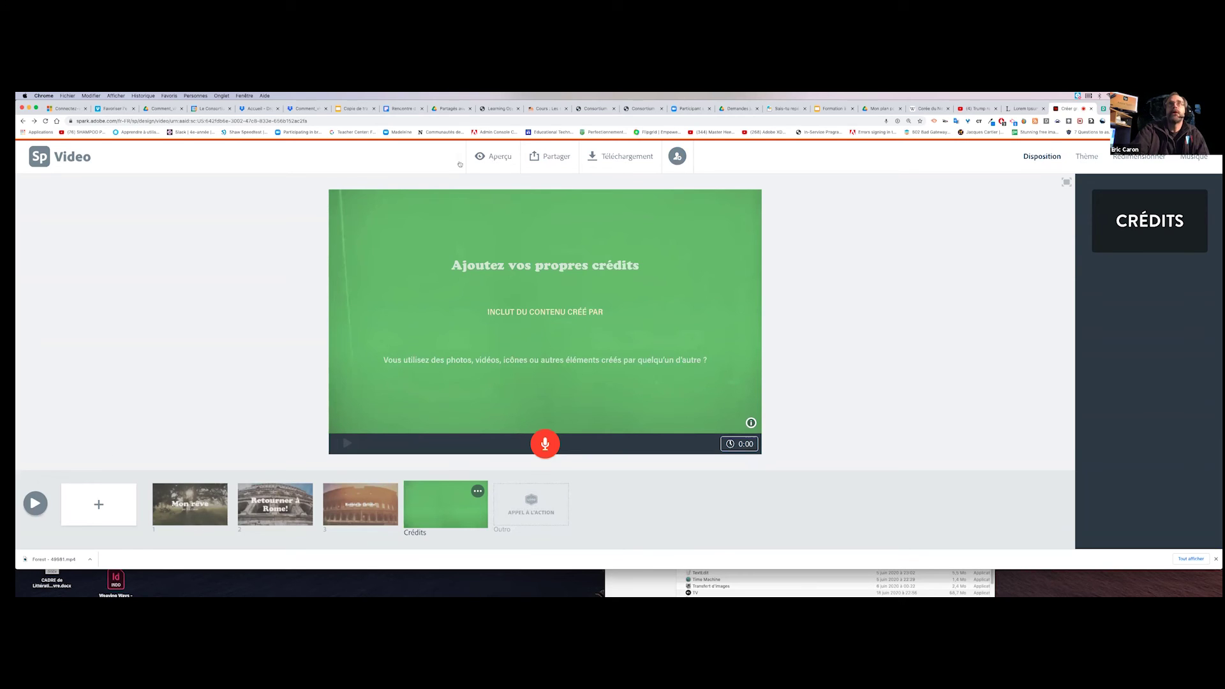
Preview the video briefly and examine the editor's sharing options, including sending to Google Drive.
left_click(495, 156)
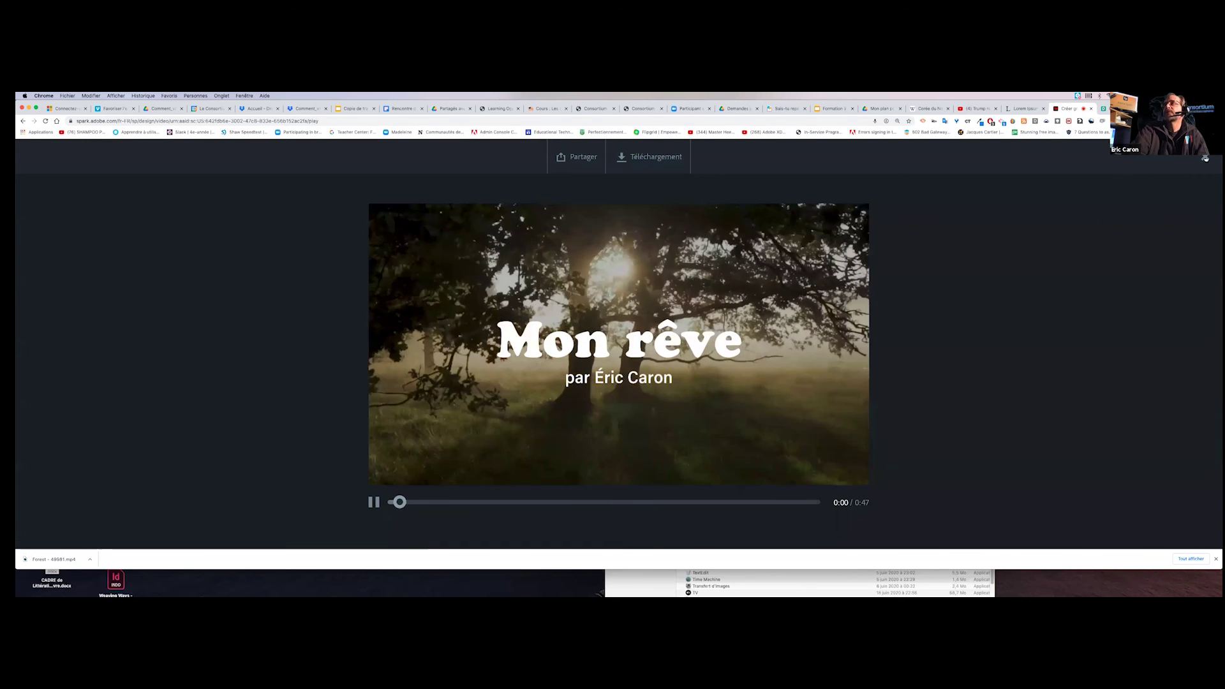
key("Escape")
left_click(559, 157)
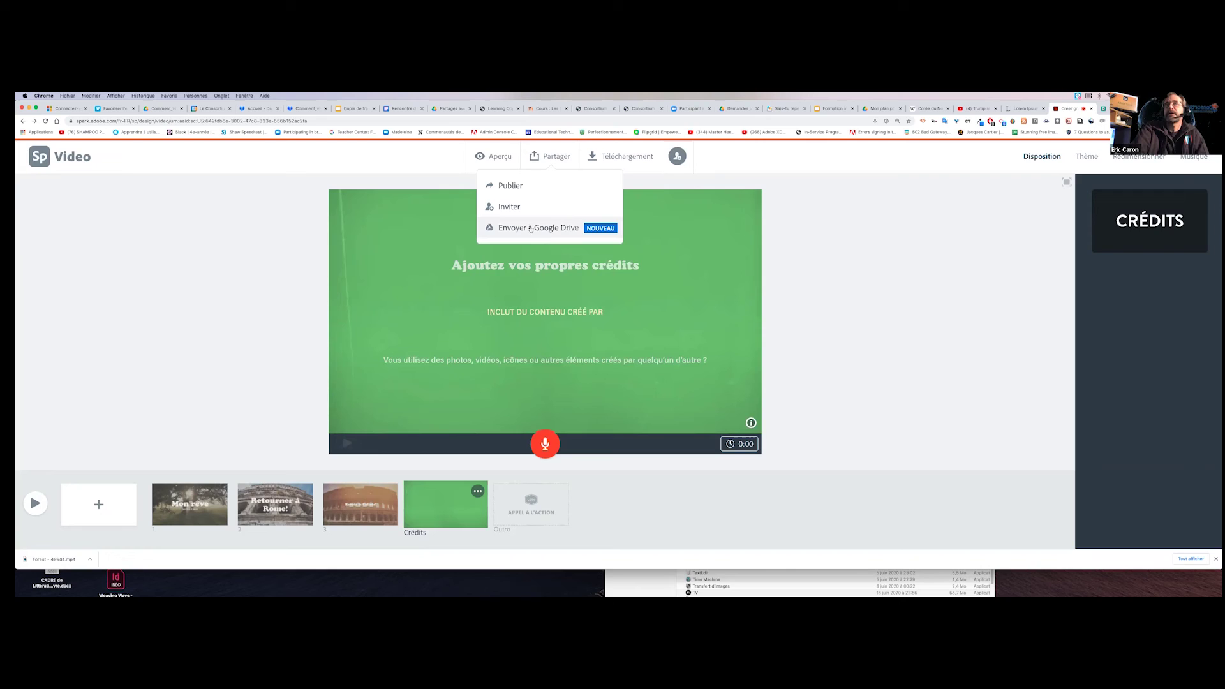
left_click(793, 239)
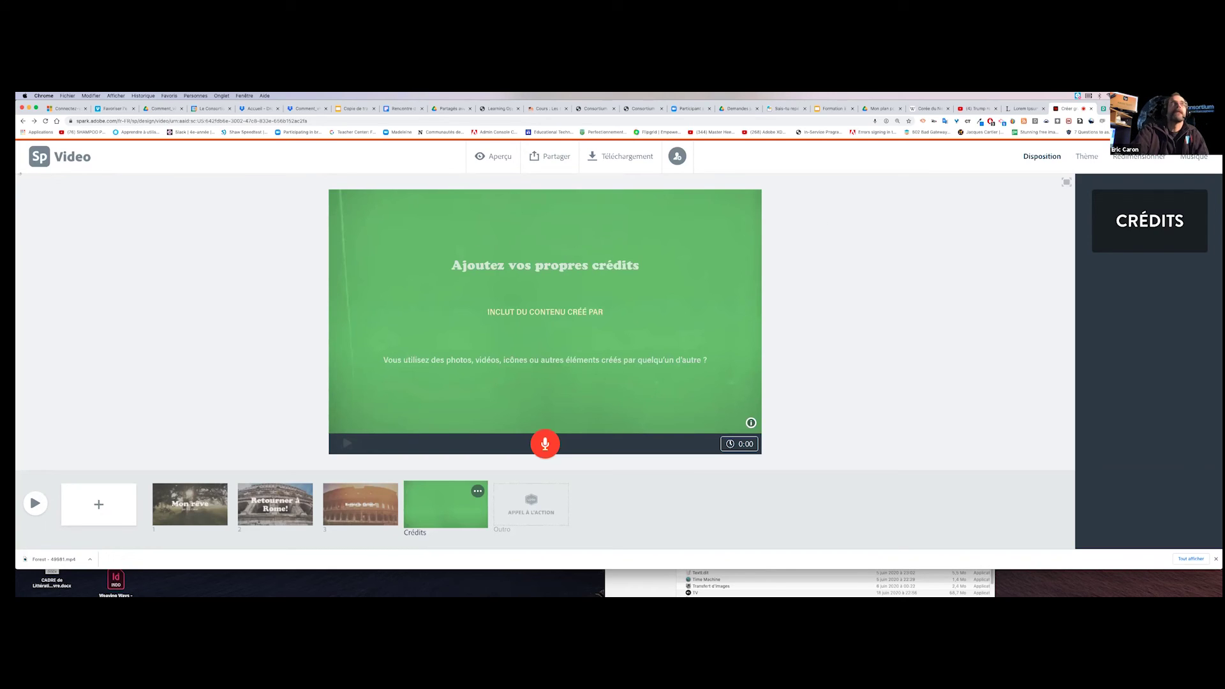
Return to the Spark home page and look over the management options of the "Mon rêve" project.
left_click(38, 160)
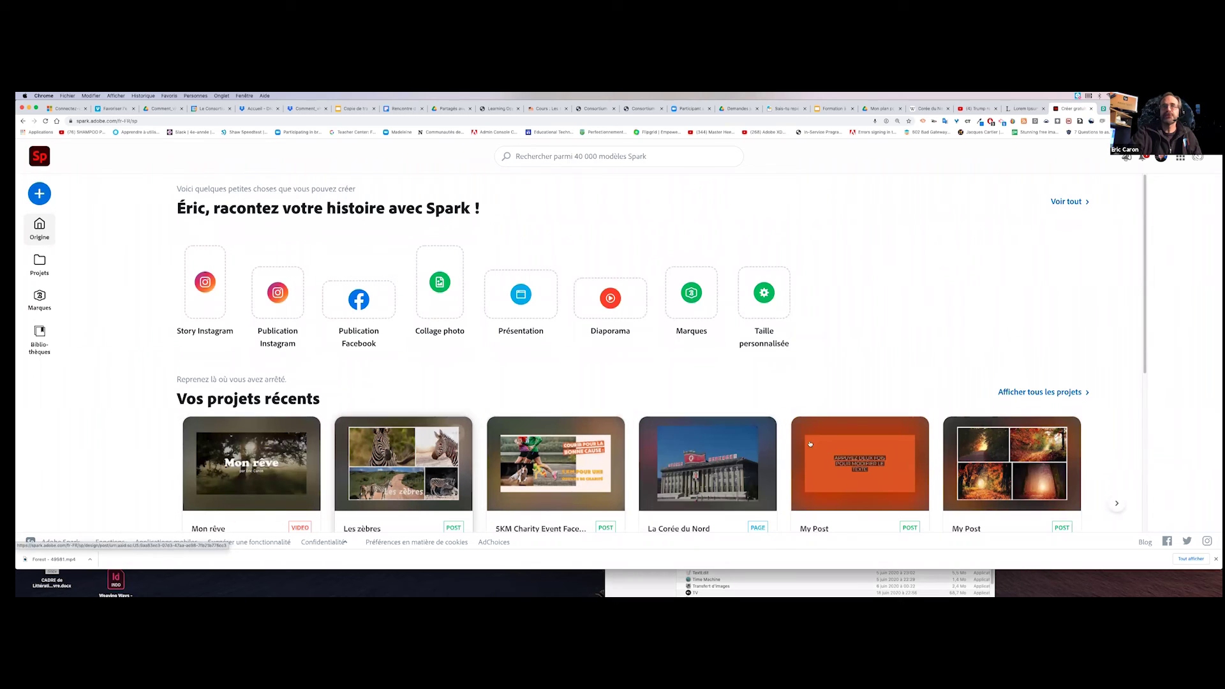
left_click(304, 433)
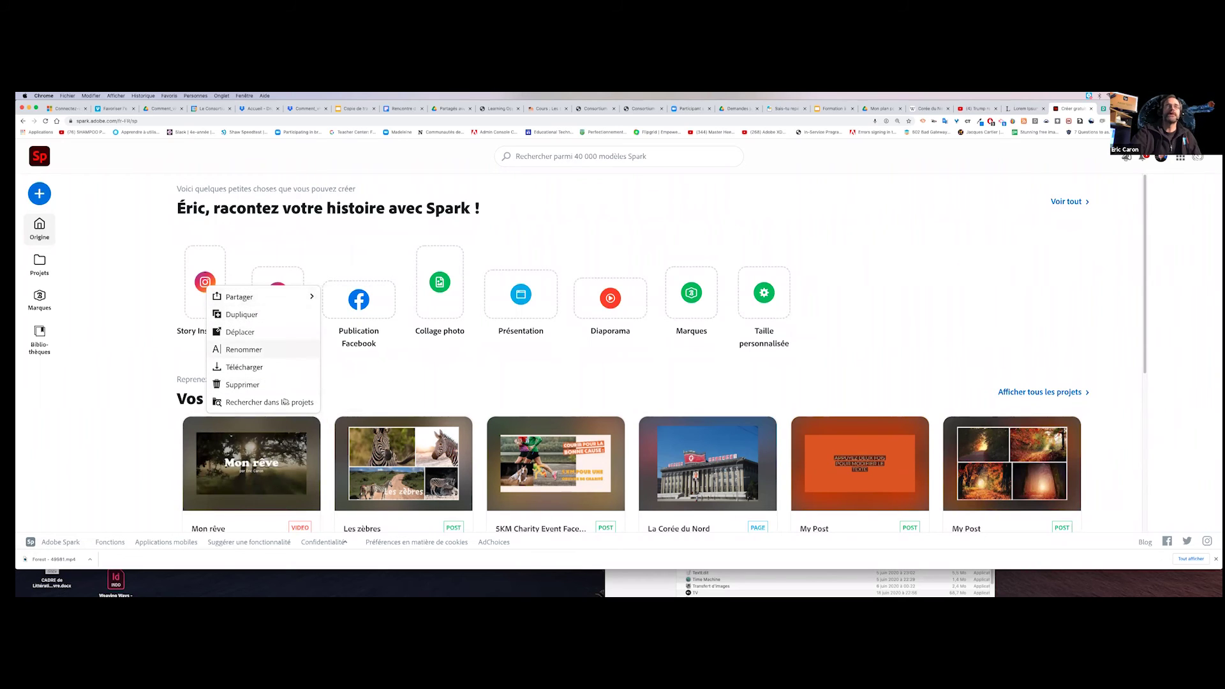
left_click(292, 367)
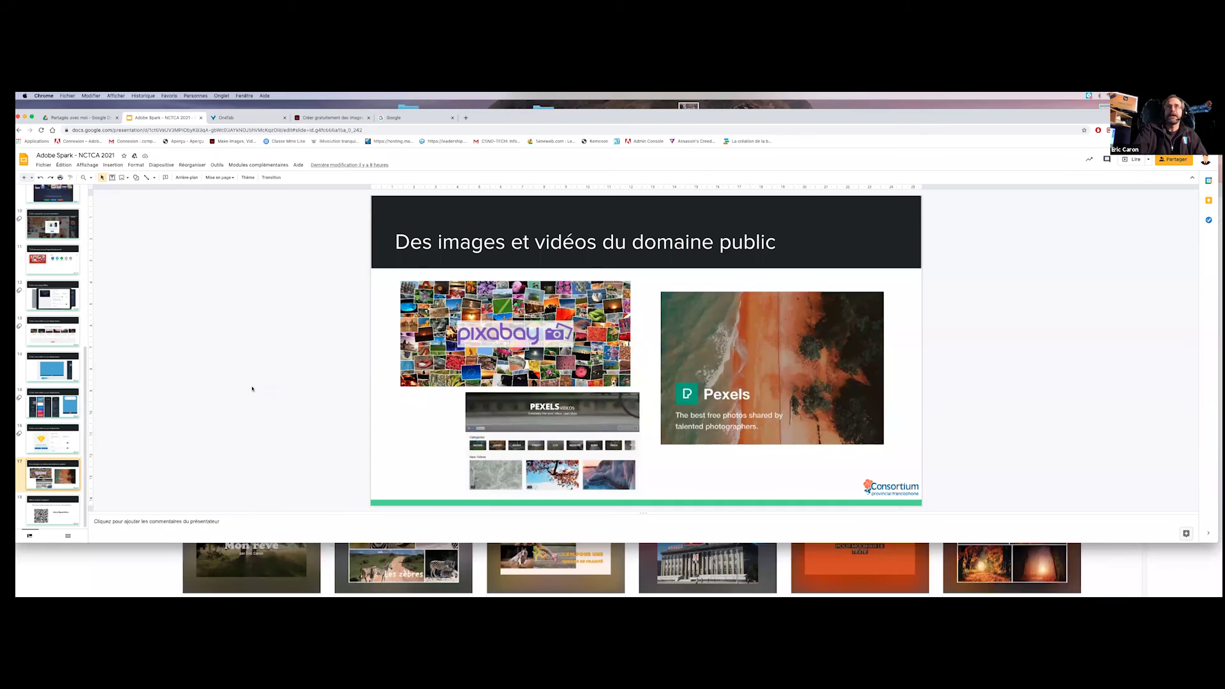
Show the closing "Merci et bon congrès!" slide of the Google Slides presentation "Adobe Spark - NCTCA 2021".
left_click(52, 506)
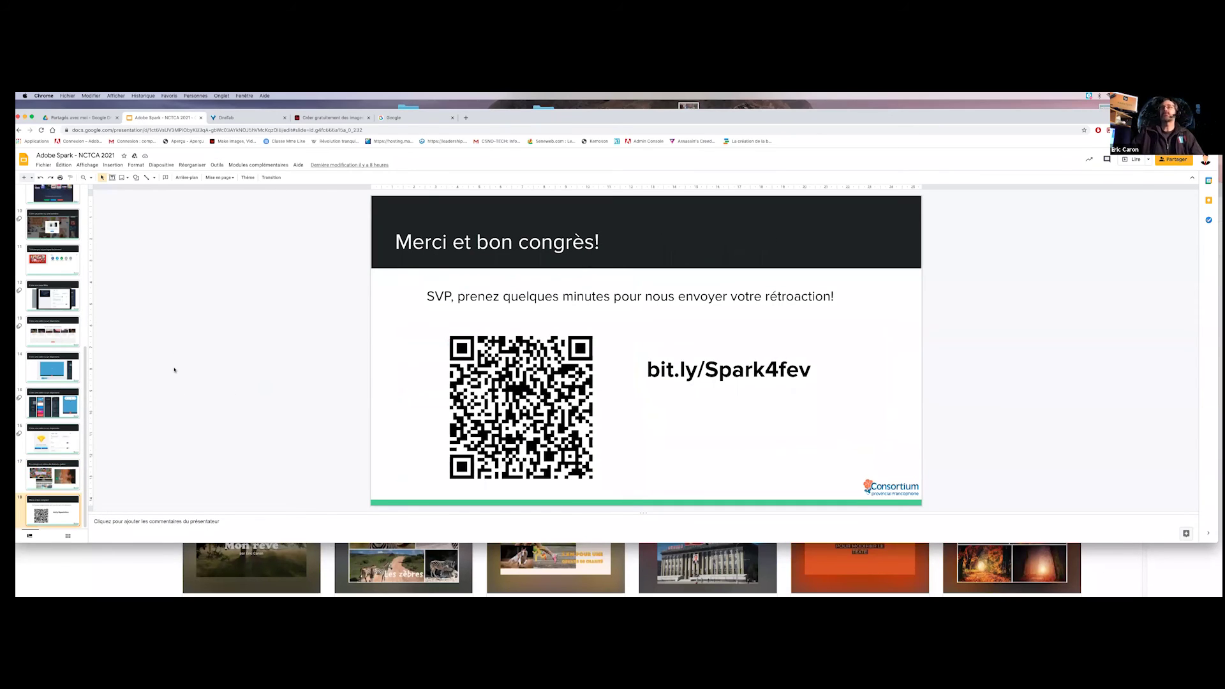